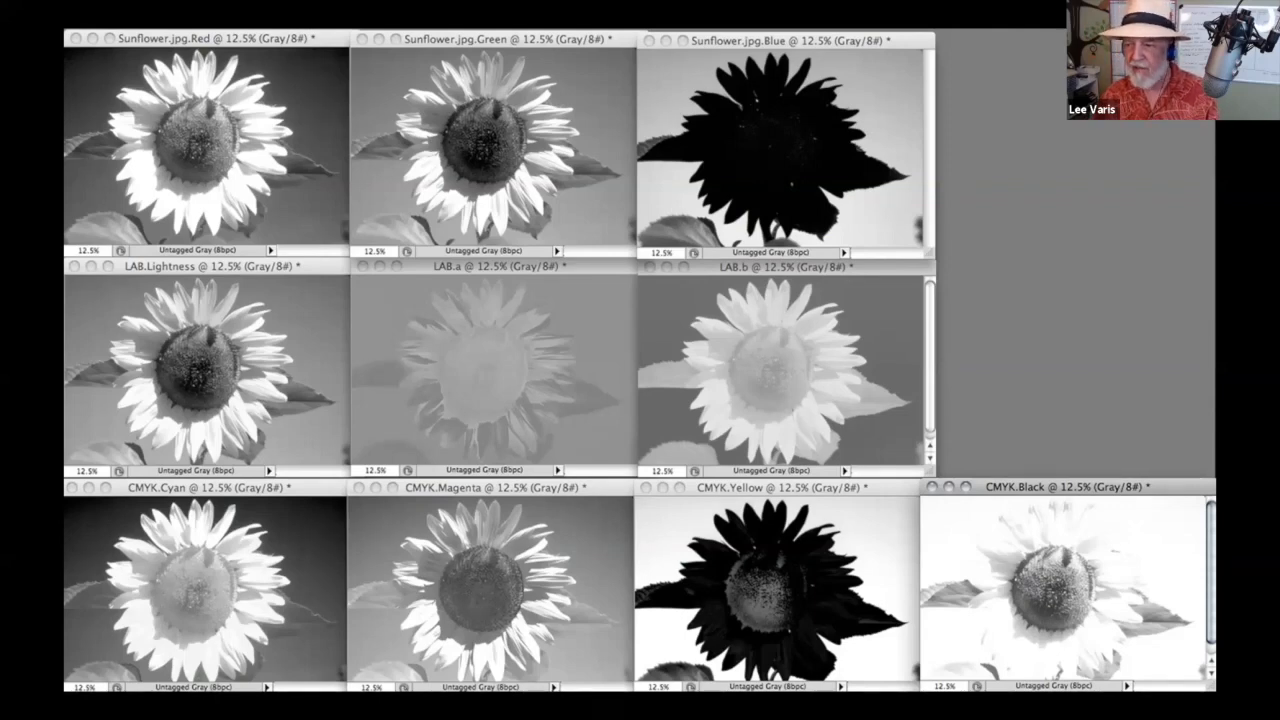
# - View the remaining sunflower slides, end the slideshow and switch to Photoshop
pyautogui.press('Right')
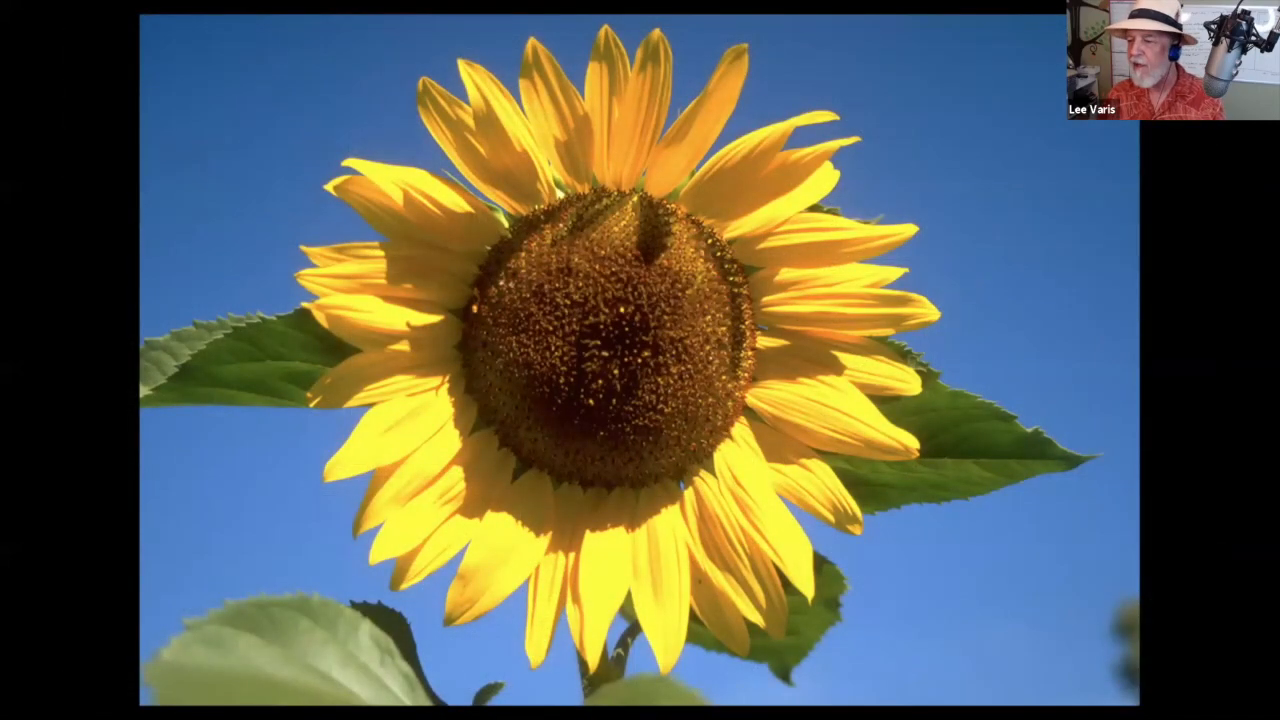
pyautogui.press('Right')
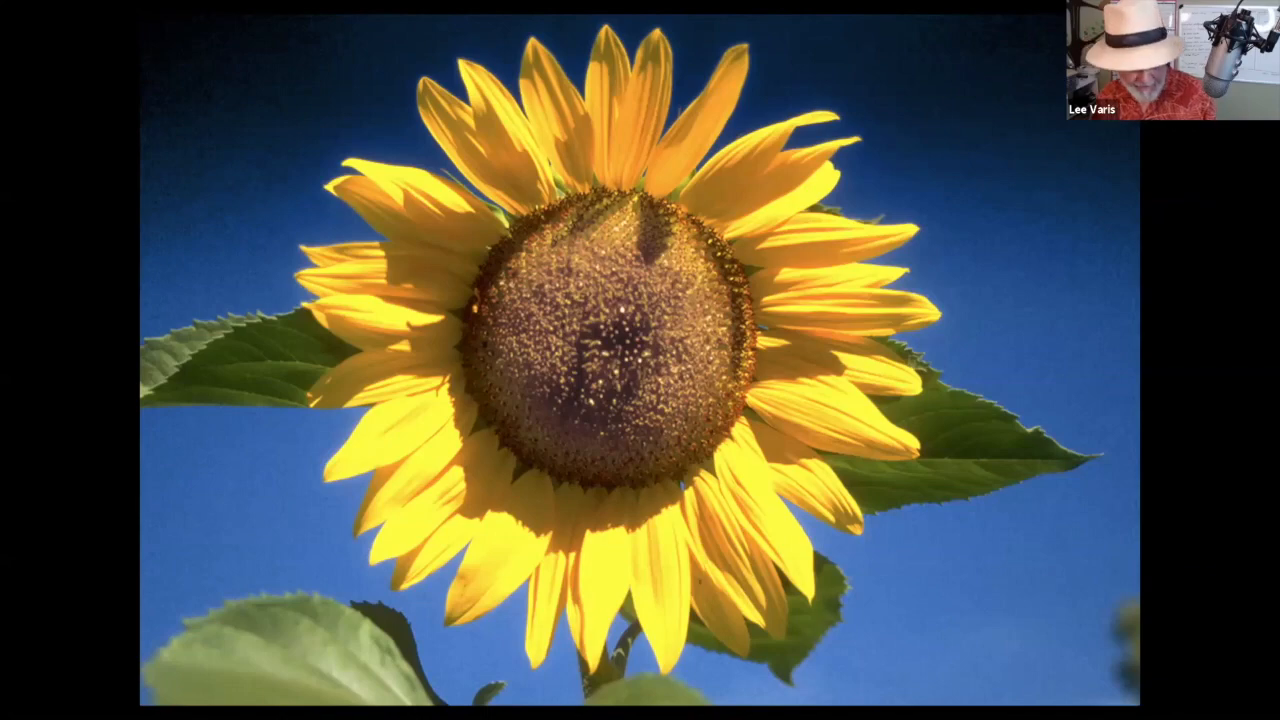
pyautogui.press('Escape')
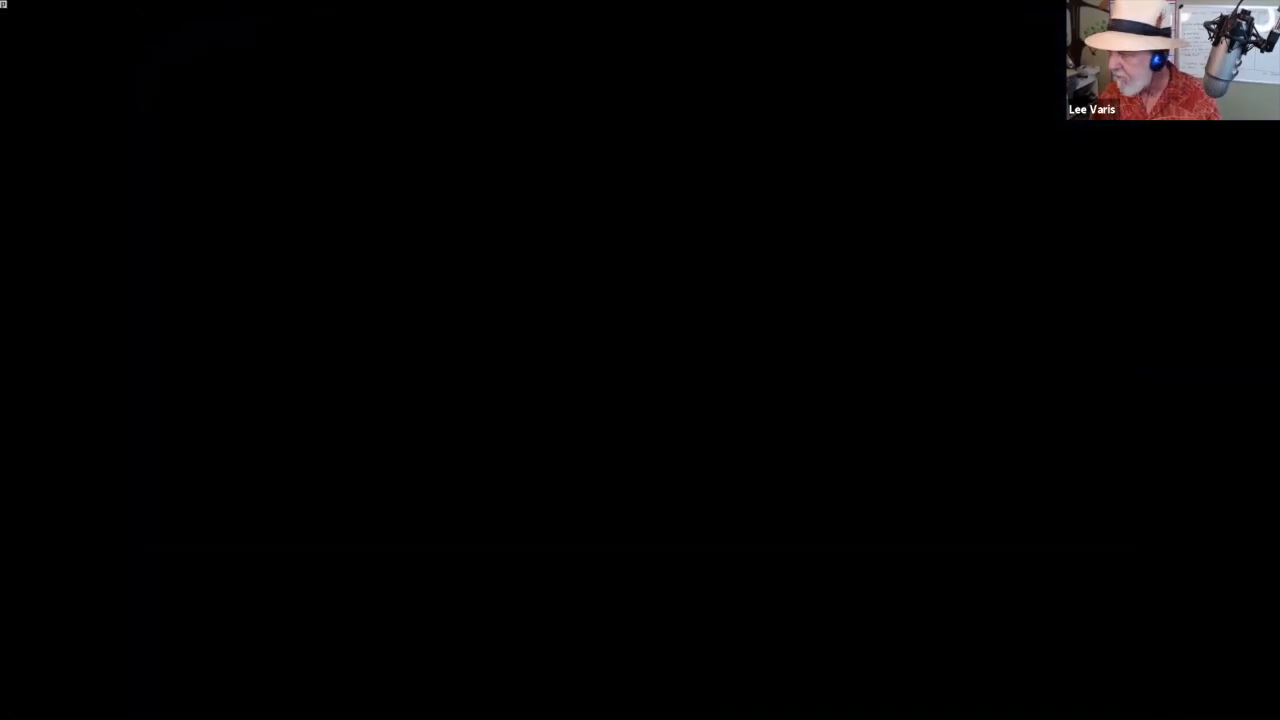
pyautogui.press('super+Tab')
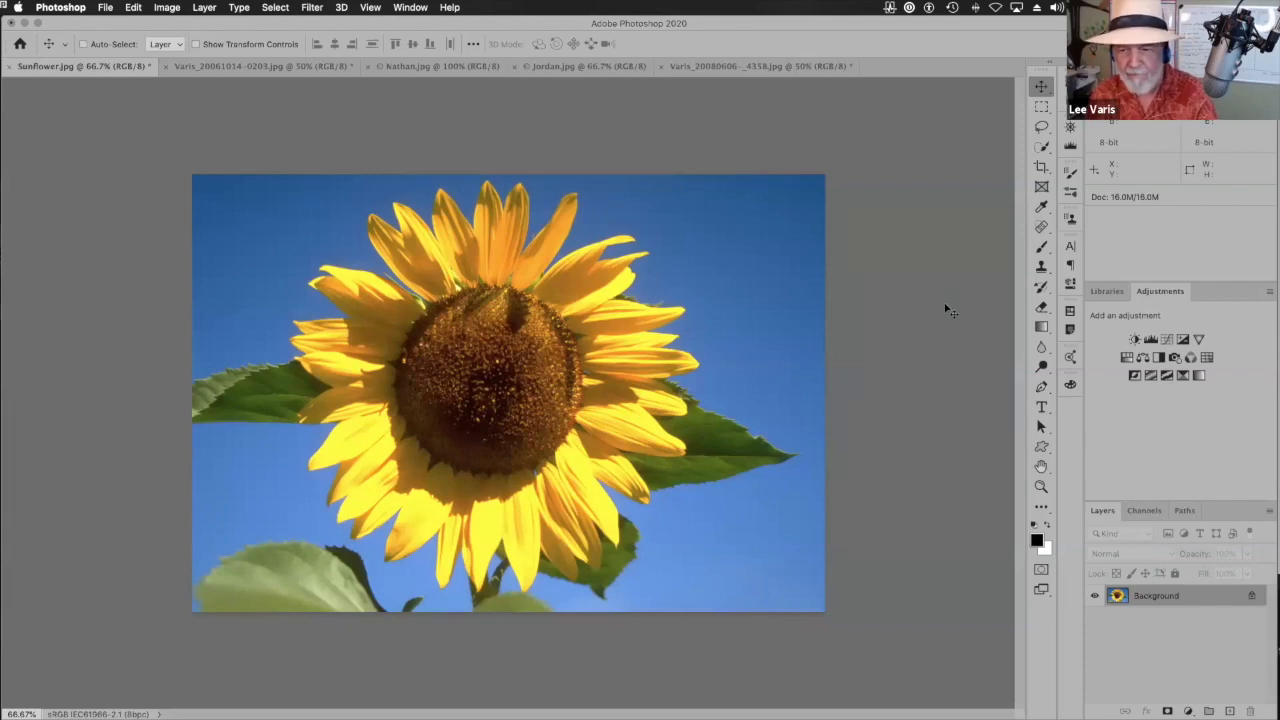
# - Examine the sunflower image's red, green and blue channels one by one, restore the RGB composite and return to the layers
pyautogui.doubleClick(1157, 291)
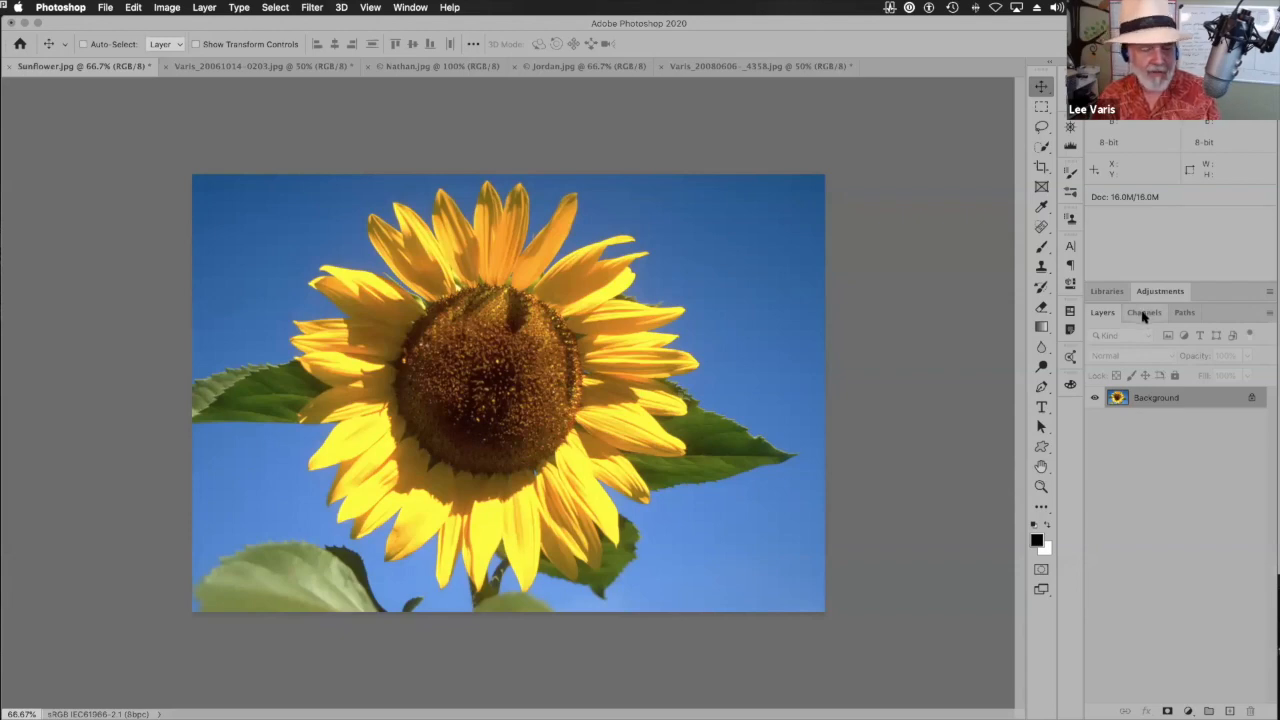
pyautogui.click(1144, 314)
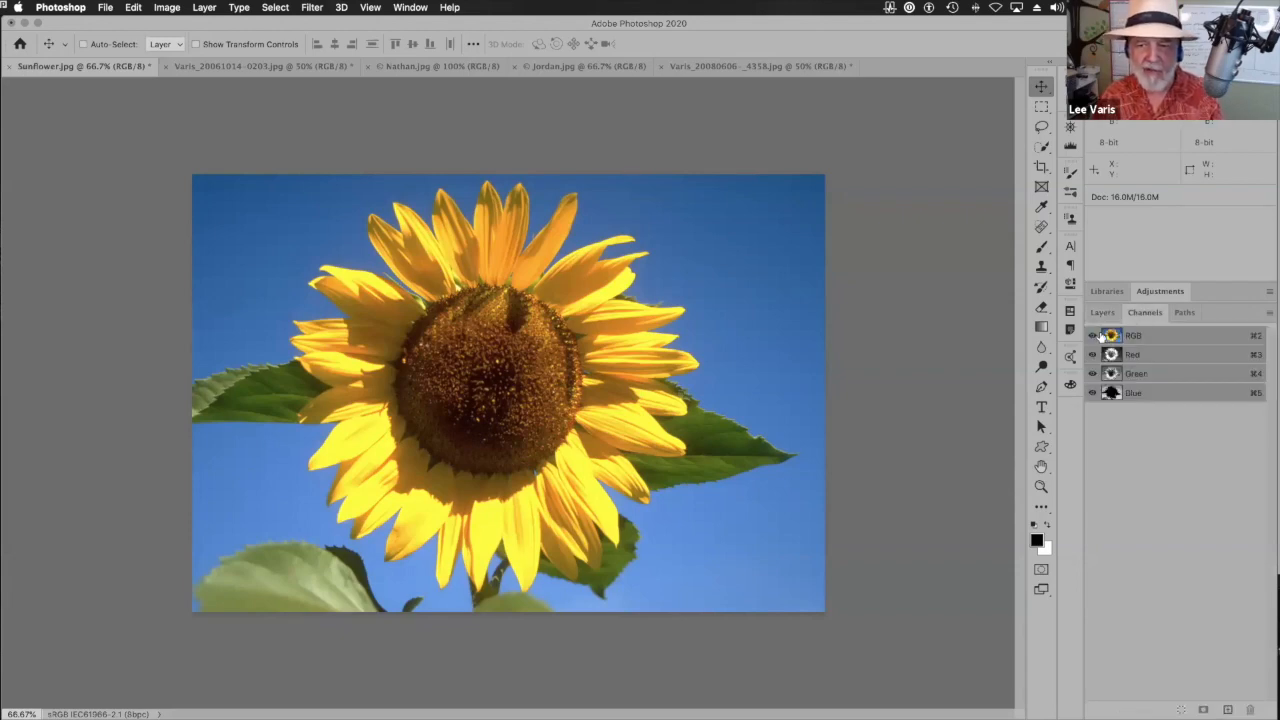
pyautogui.click(1110, 354)
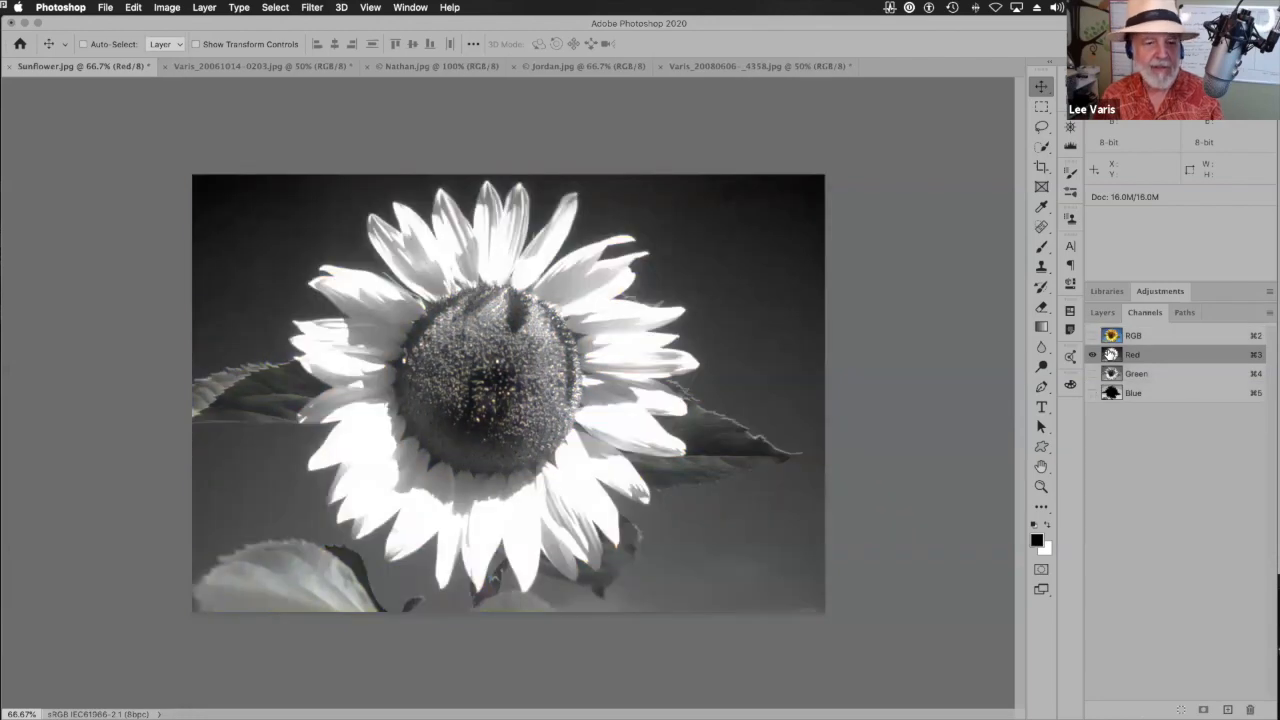
pyautogui.click(1110, 373)
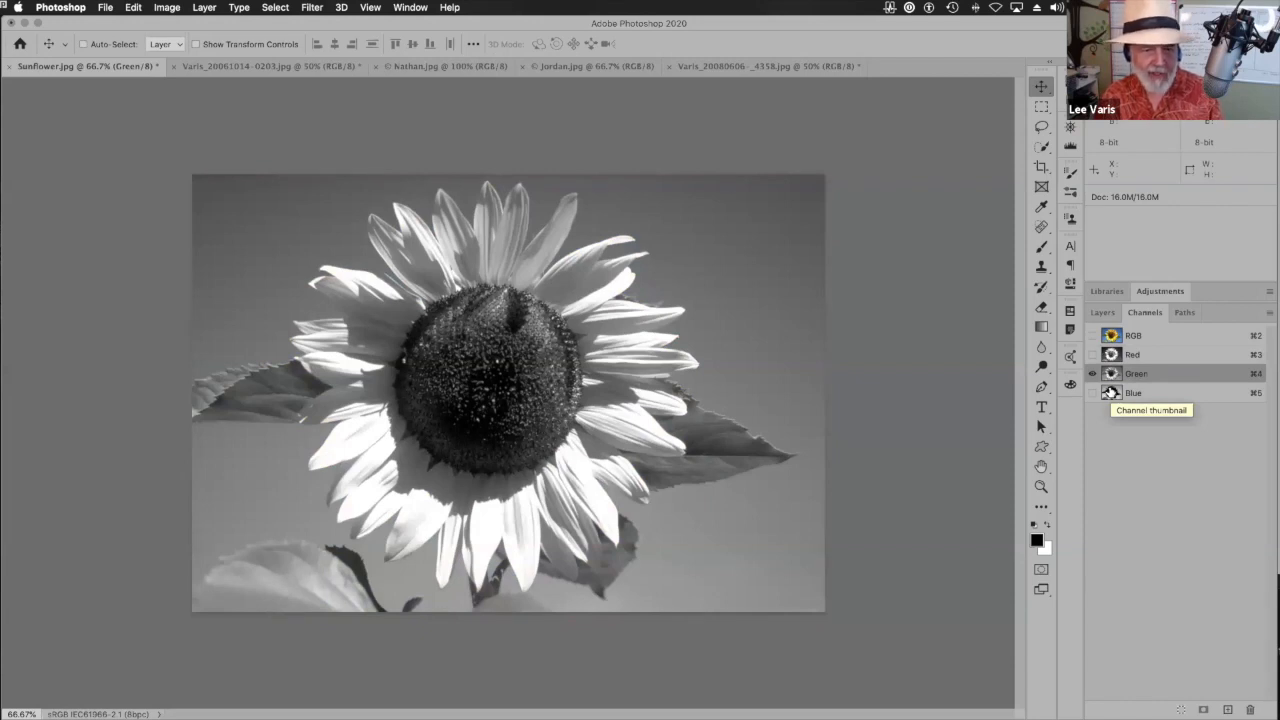
pyautogui.click(1110, 393)
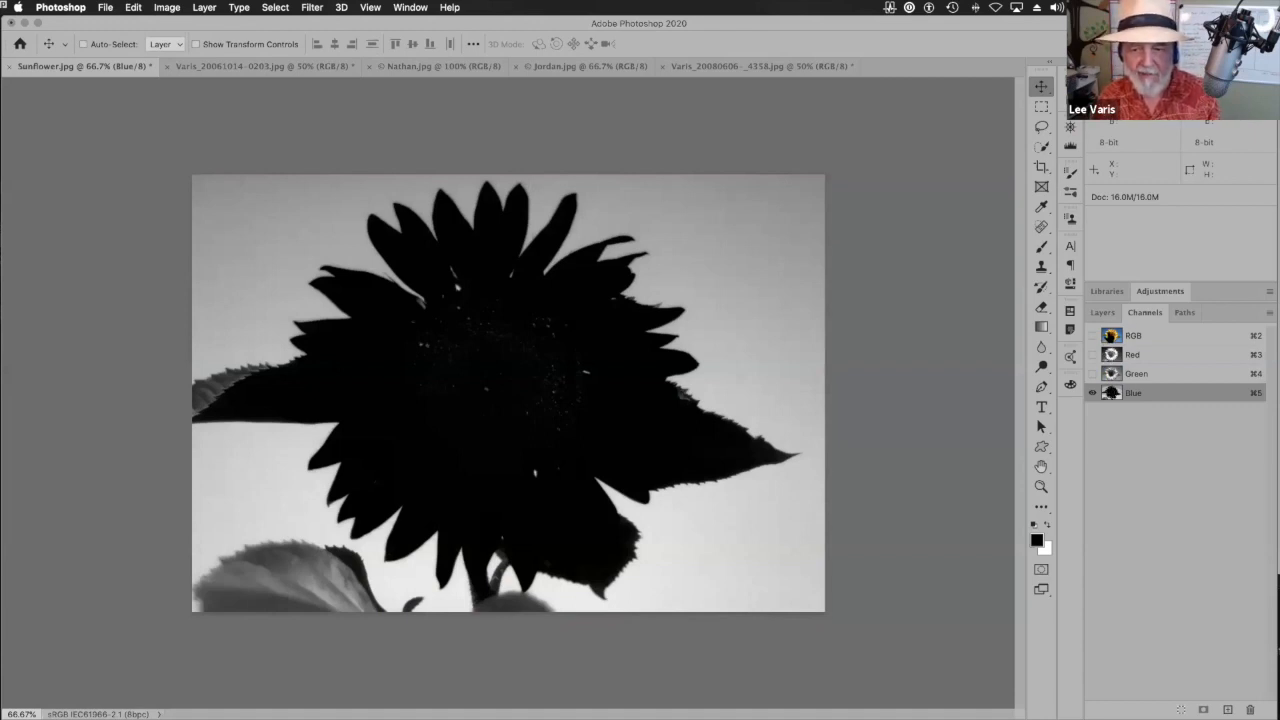
pyautogui.click(1110, 336)
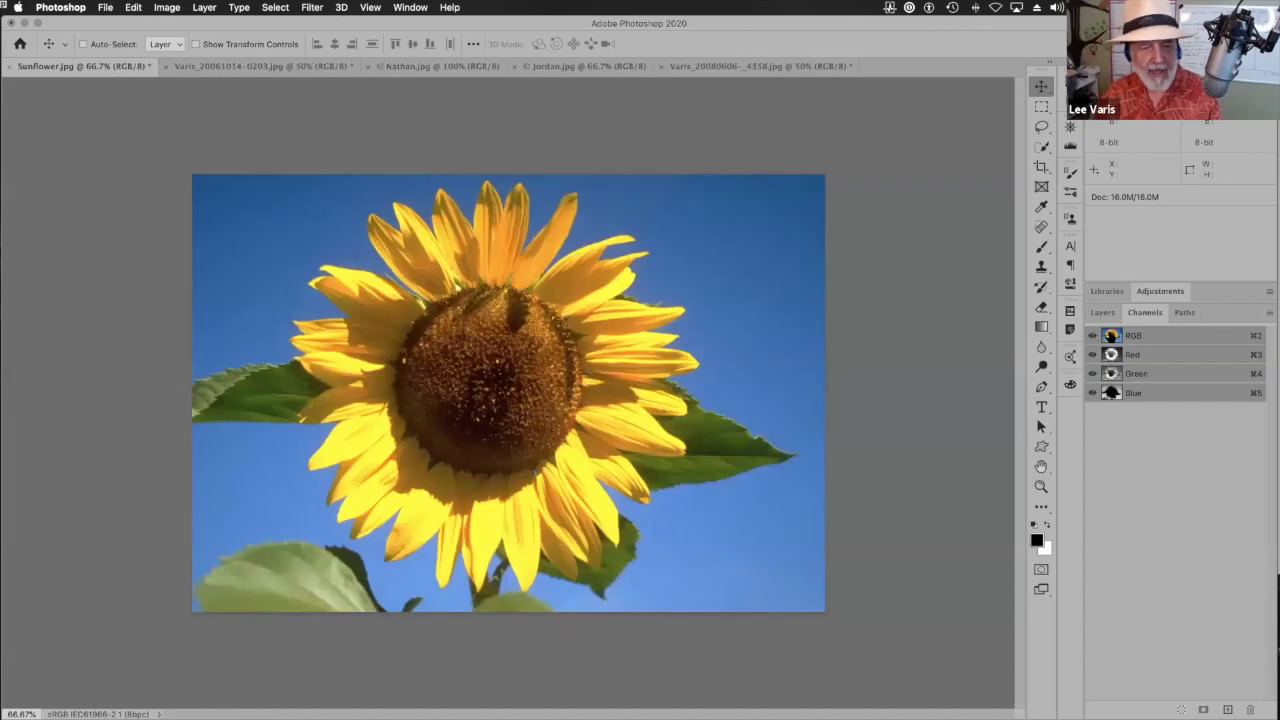
pyautogui.click(1103, 314)
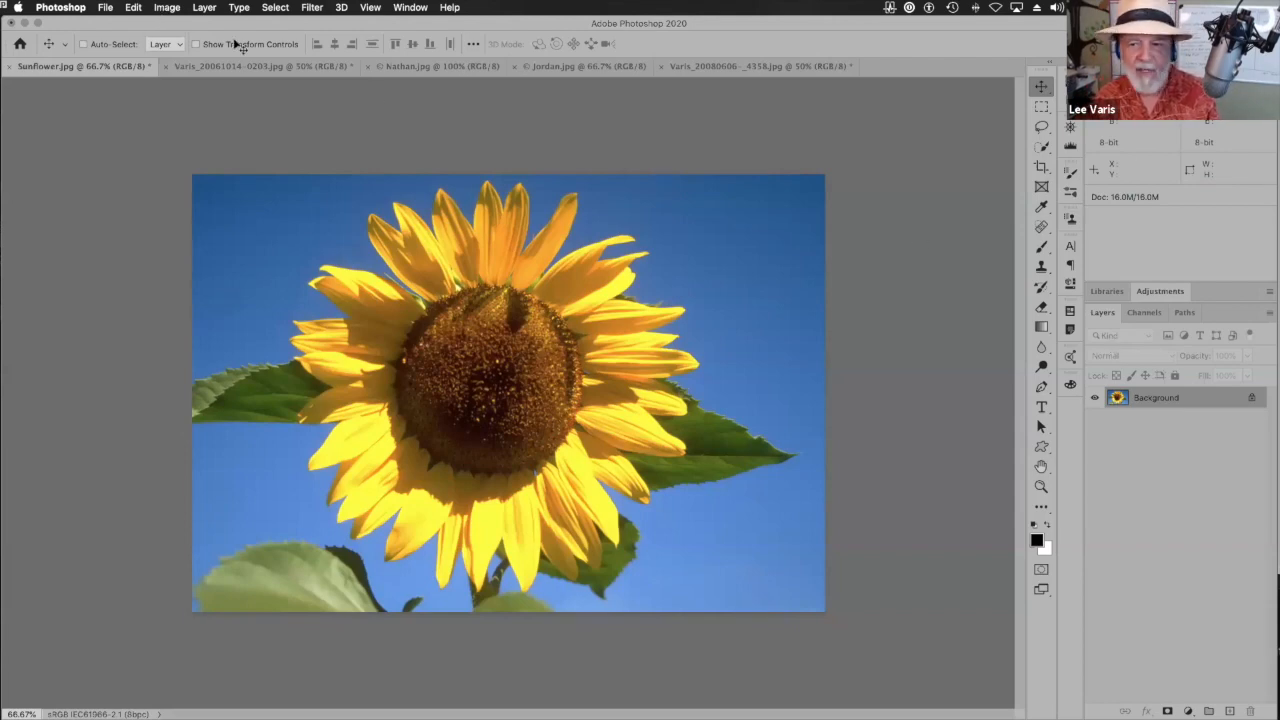
# - Add a Black & White adjustment layer over the sunflower with Yellows at 111 and Blues at -176
pyautogui.click(1161, 292)
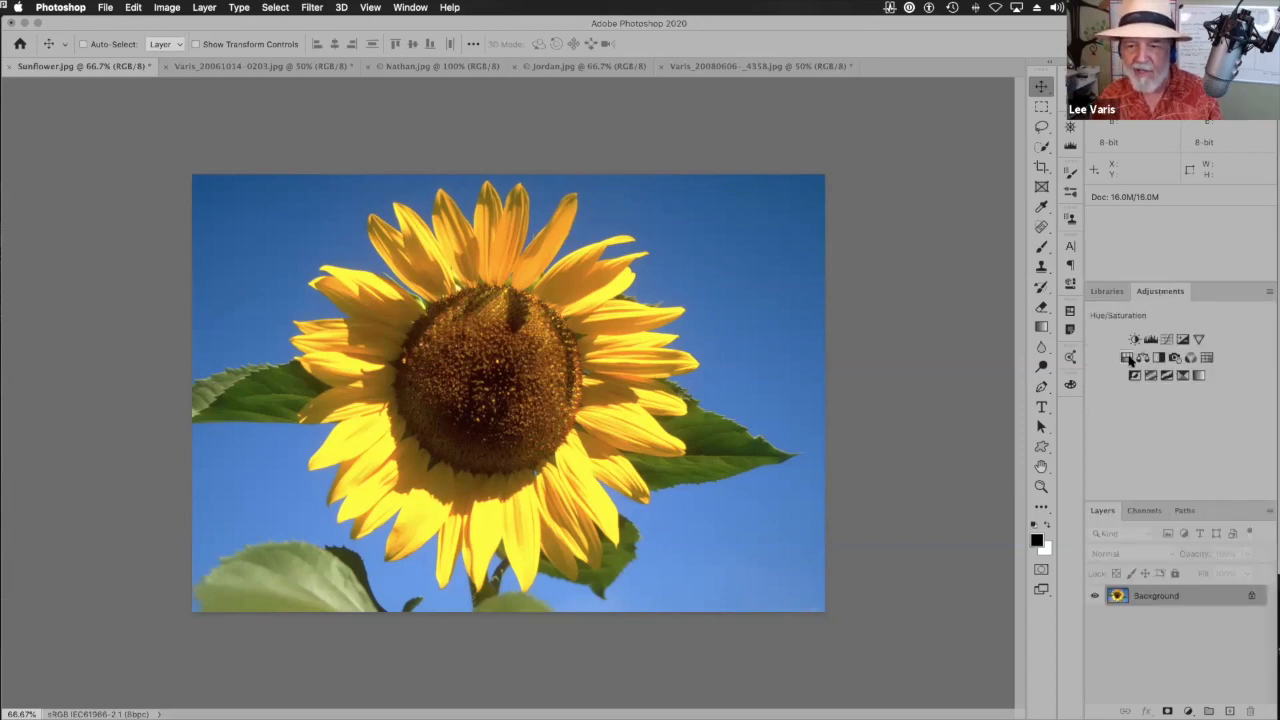
pyautogui.click(1159, 357)
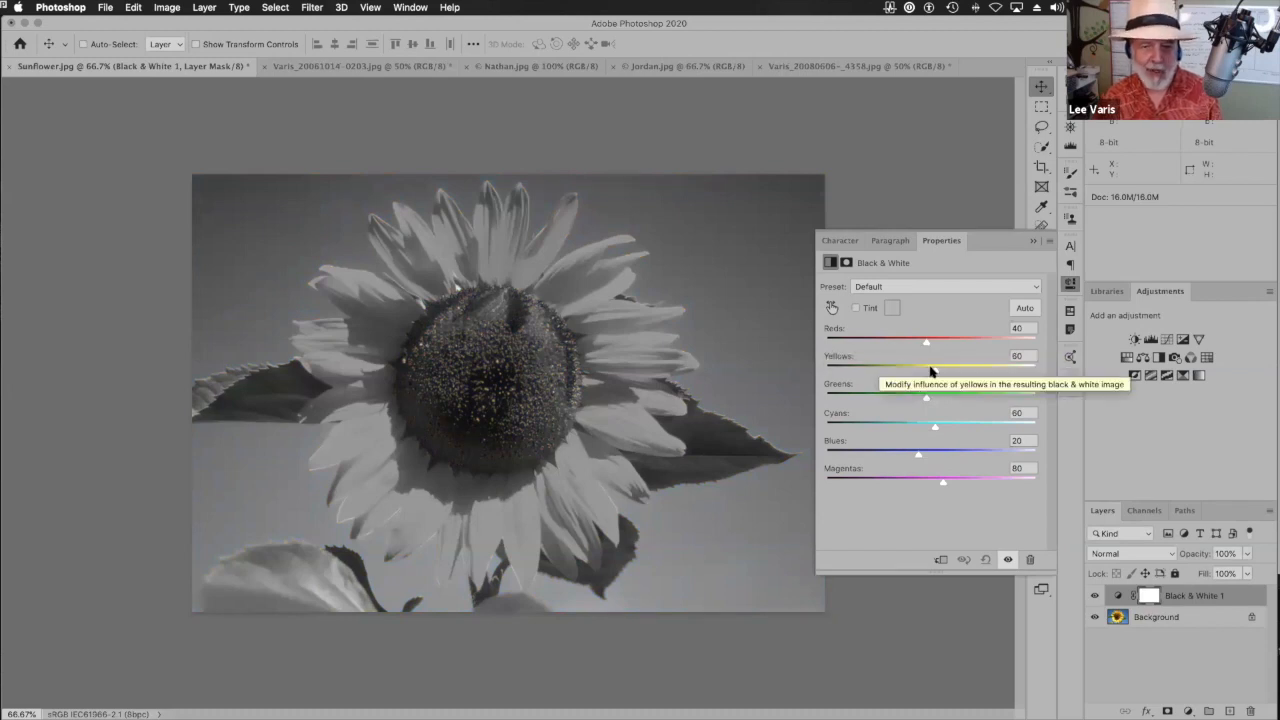
pyautogui.moveTo(933, 372); pyautogui.dragTo(952, 375)
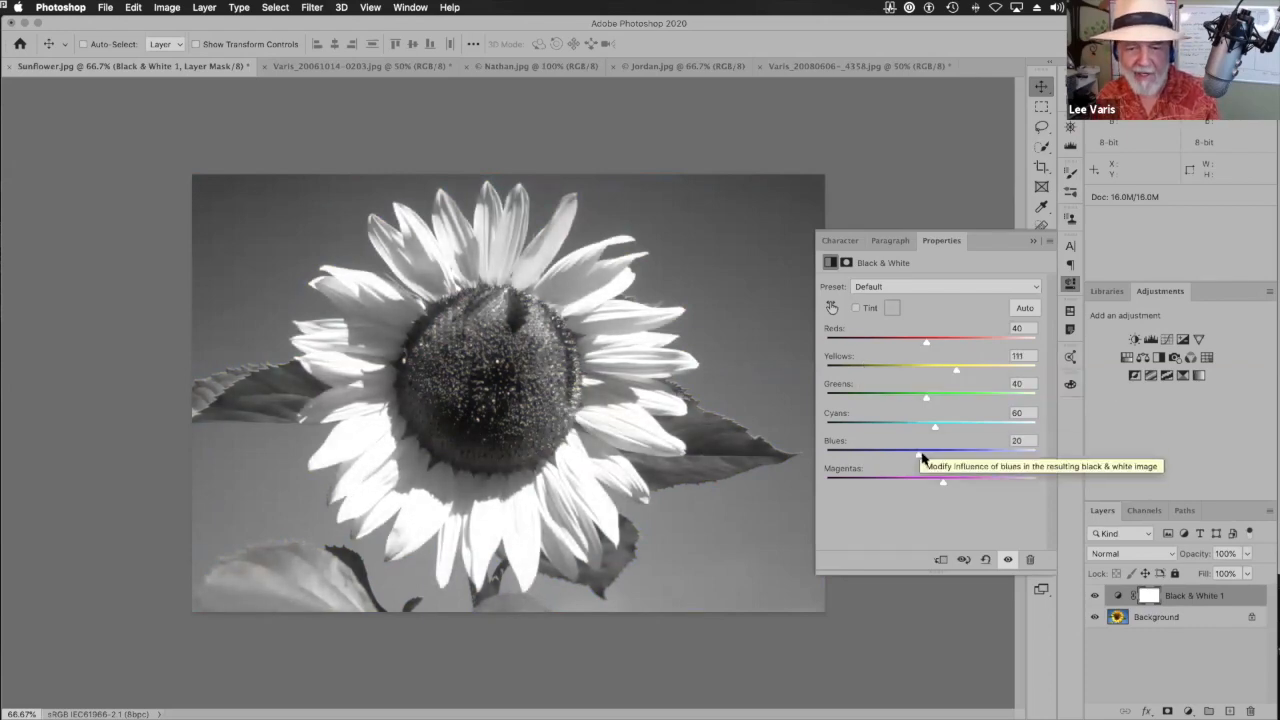
pyautogui.moveTo(917, 455); pyautogui.dragTo(834, 458)
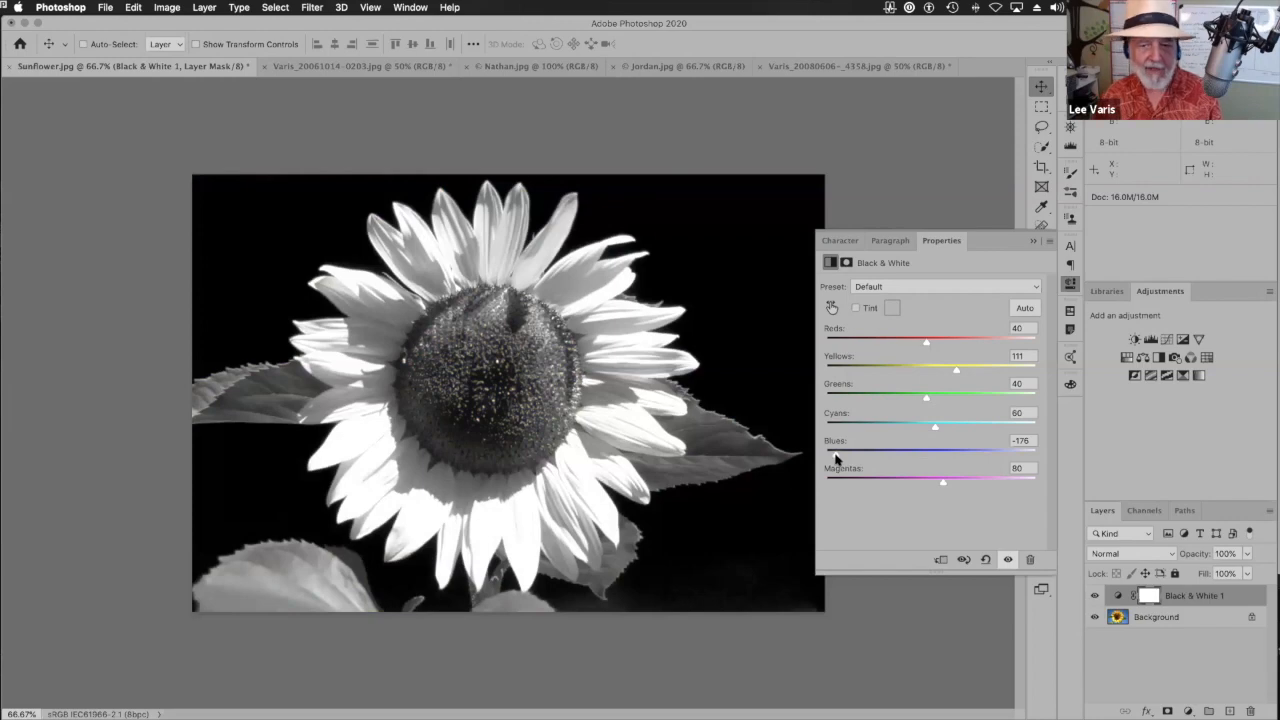
pyautogui.click(1071, 285)
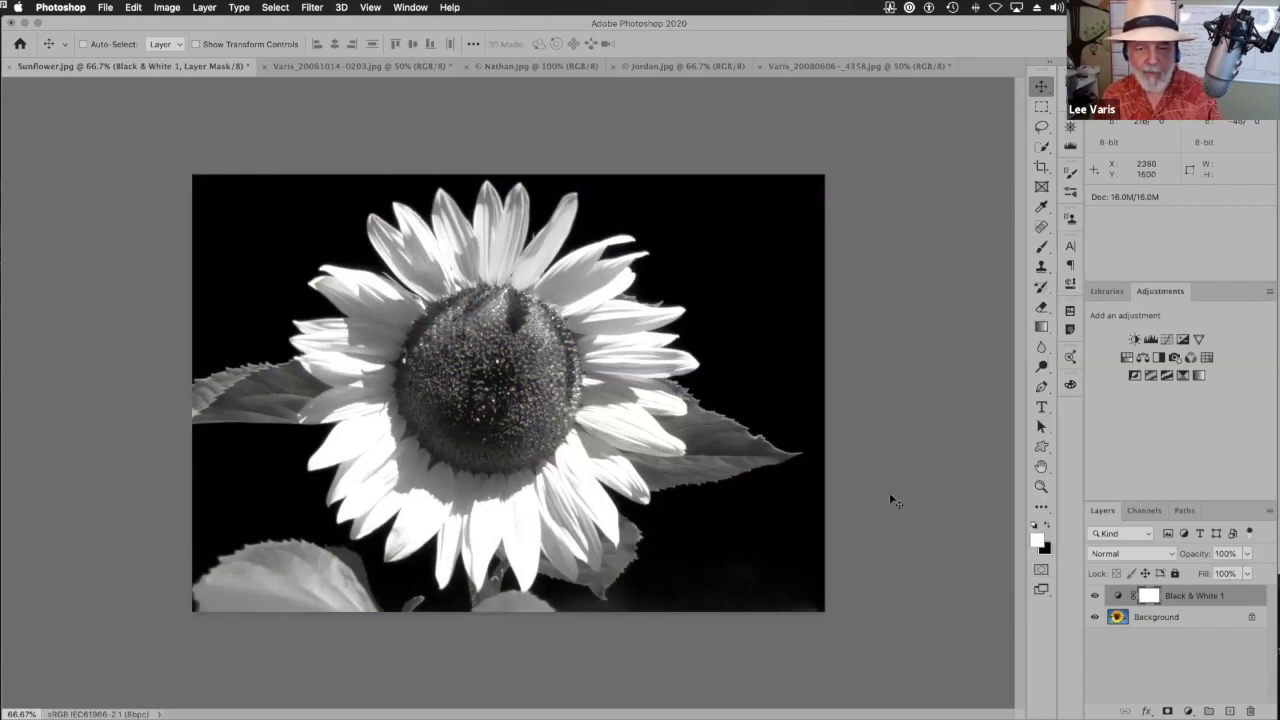
# - Inspect the serrated edge of the leaf beside the petals at 500%, comparing it with and without the Black & White adjustment
pyautogui.click(1040, 487)
pyautogui.click(723, 477)
pyautogui.click(722, 478)
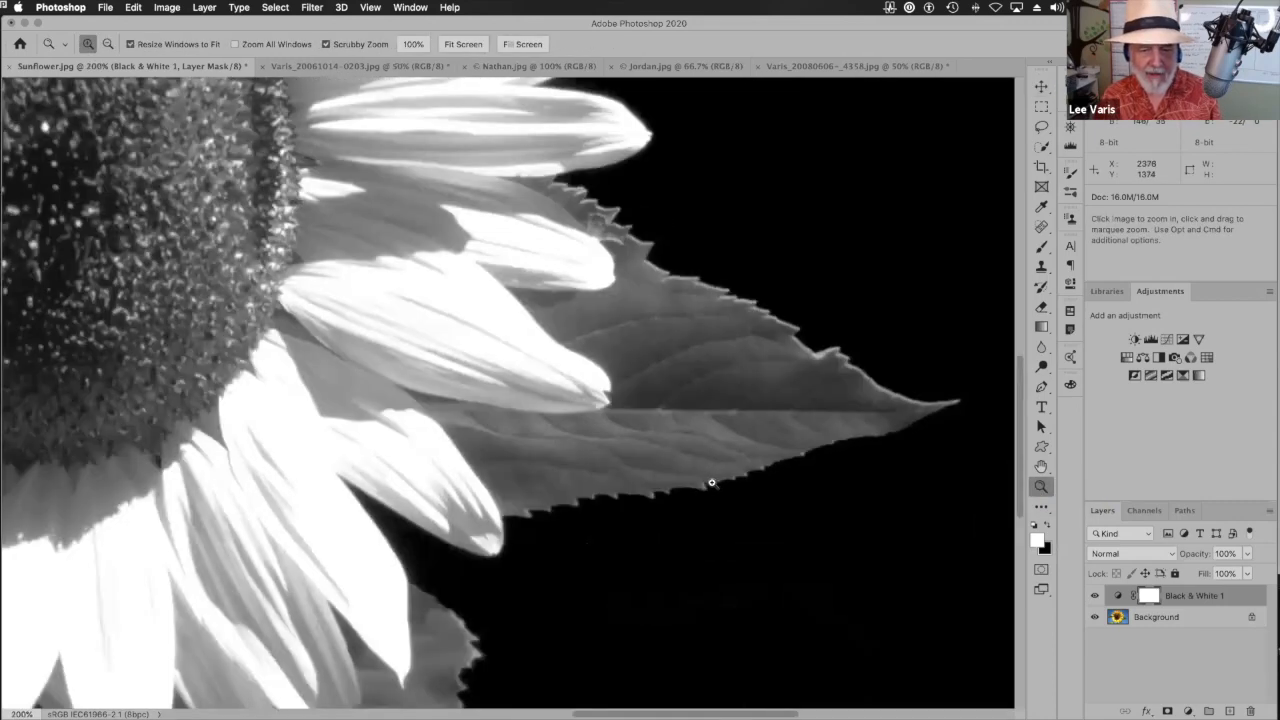
pyautogui.click(719, 480)
pyautogui.click(718, 481)
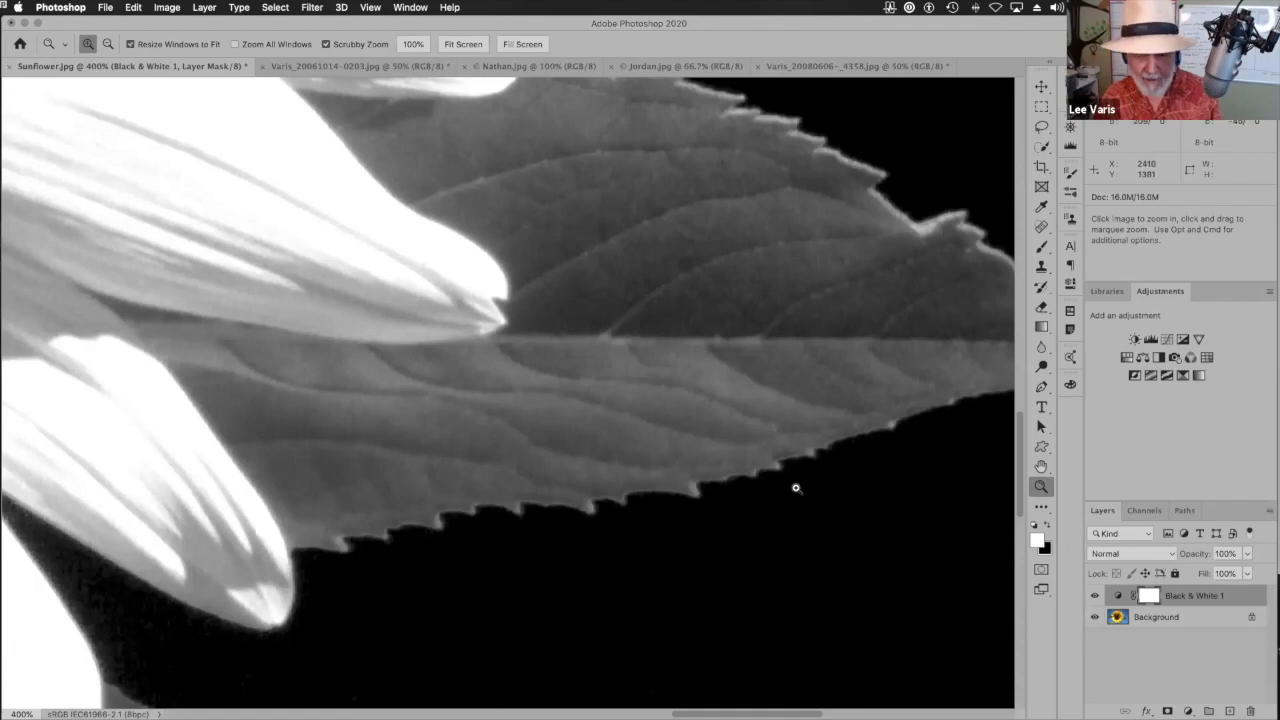
pyautogui.click(630, 478)
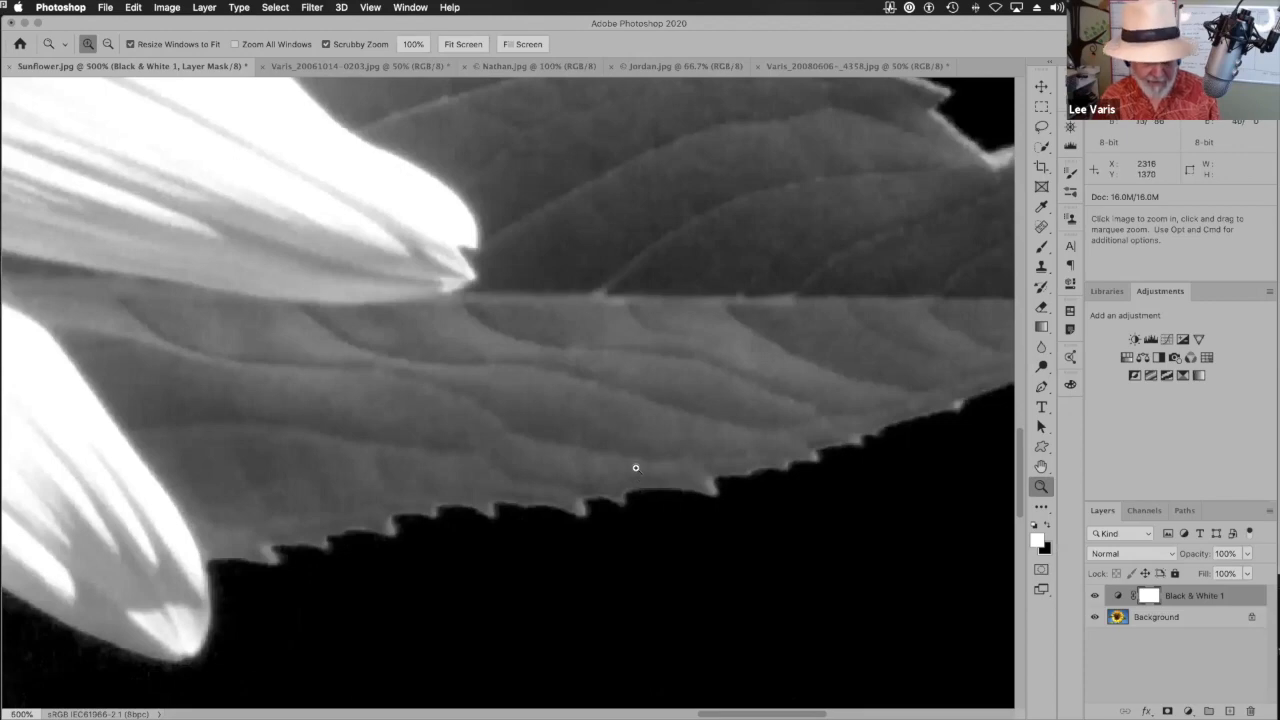
pyautogui.moveTo(634, 467); pyautogui.dragTo(631, 429)
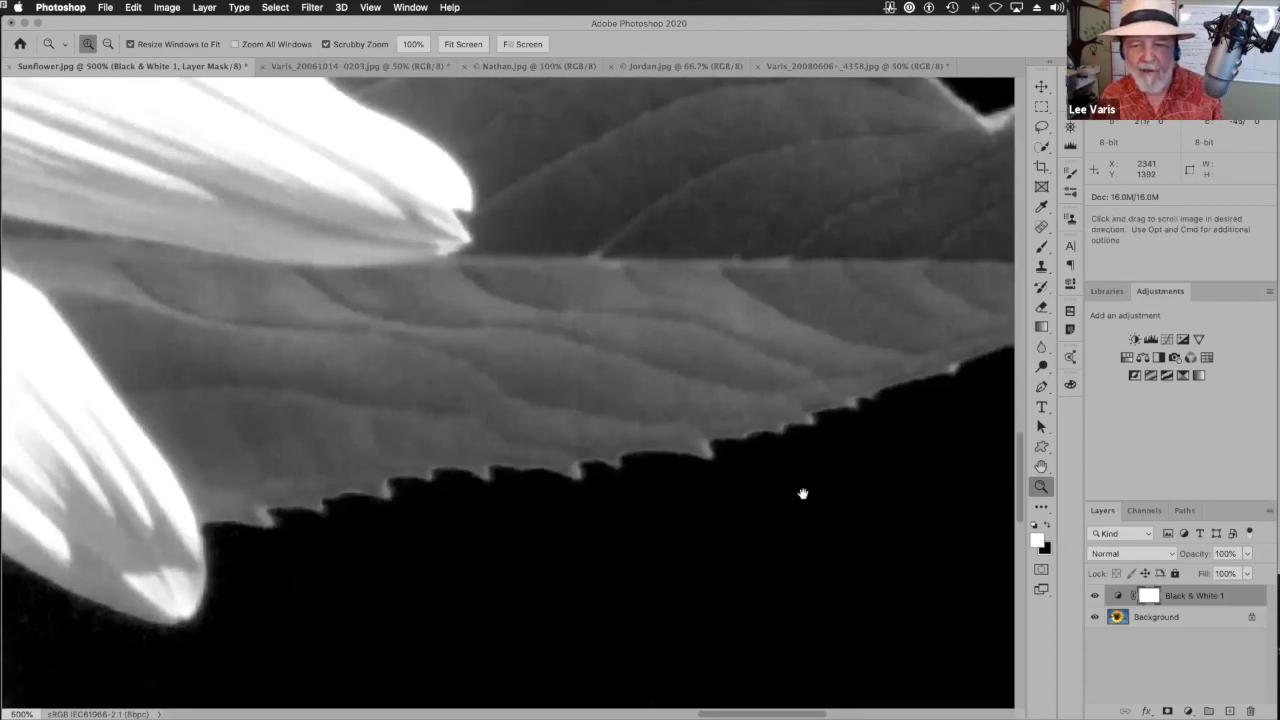
pyautogui.click(1094, 595)
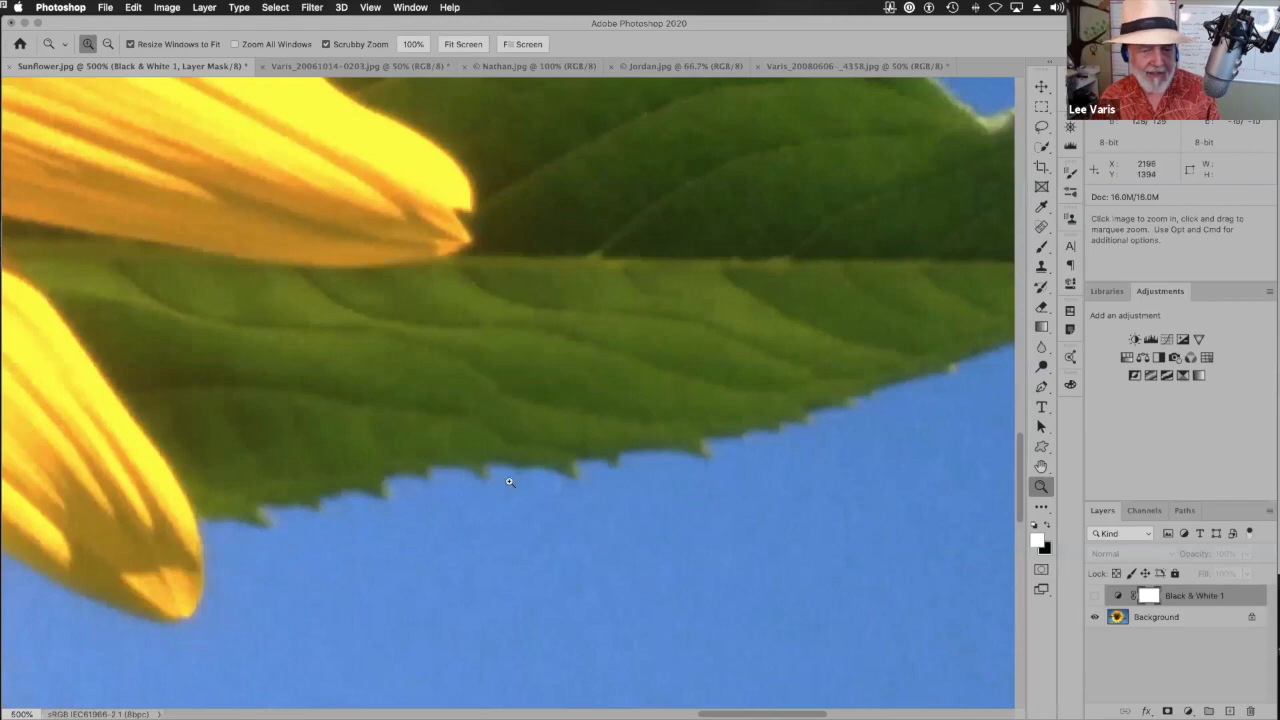
pyautogui.click(1094, 596)
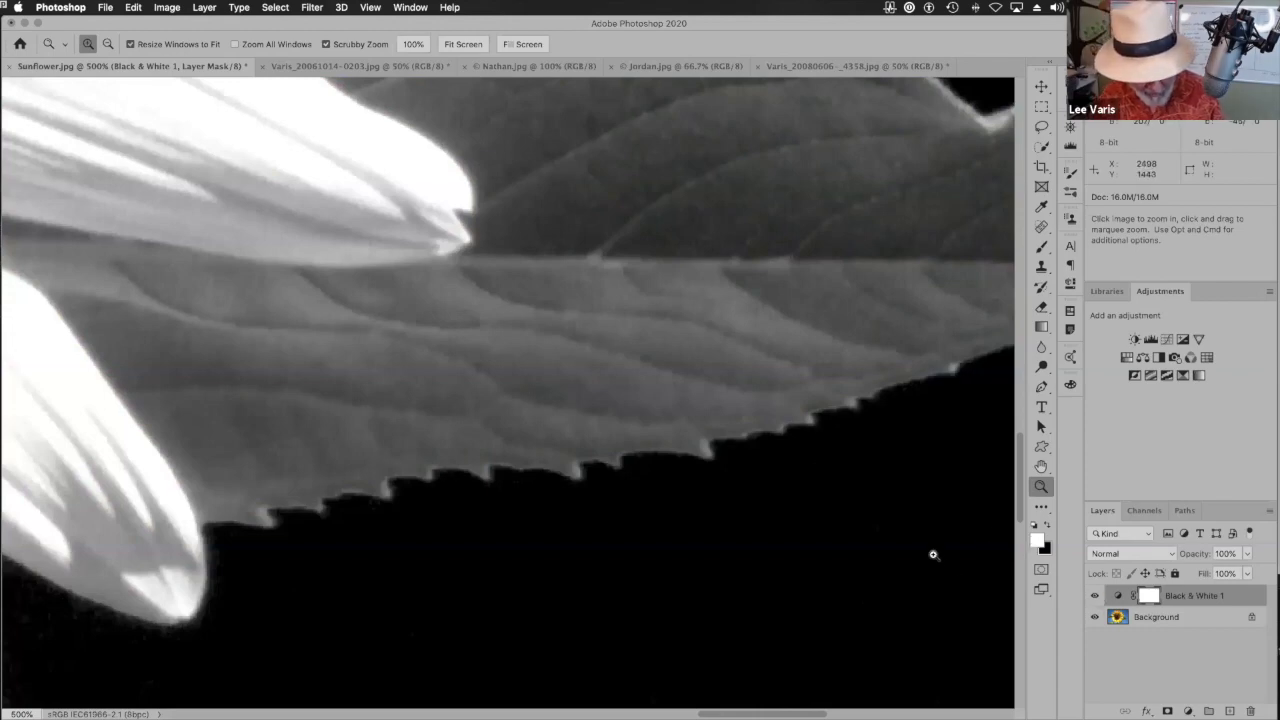
# - Delete the Black & White adjustment layer
pyautogui.press('super+minus')
pyautogui.press('super+minus')
pyautogui.press('super+minus')
pyautogui.press('super+minus')
pyautogui.press('super+minus')
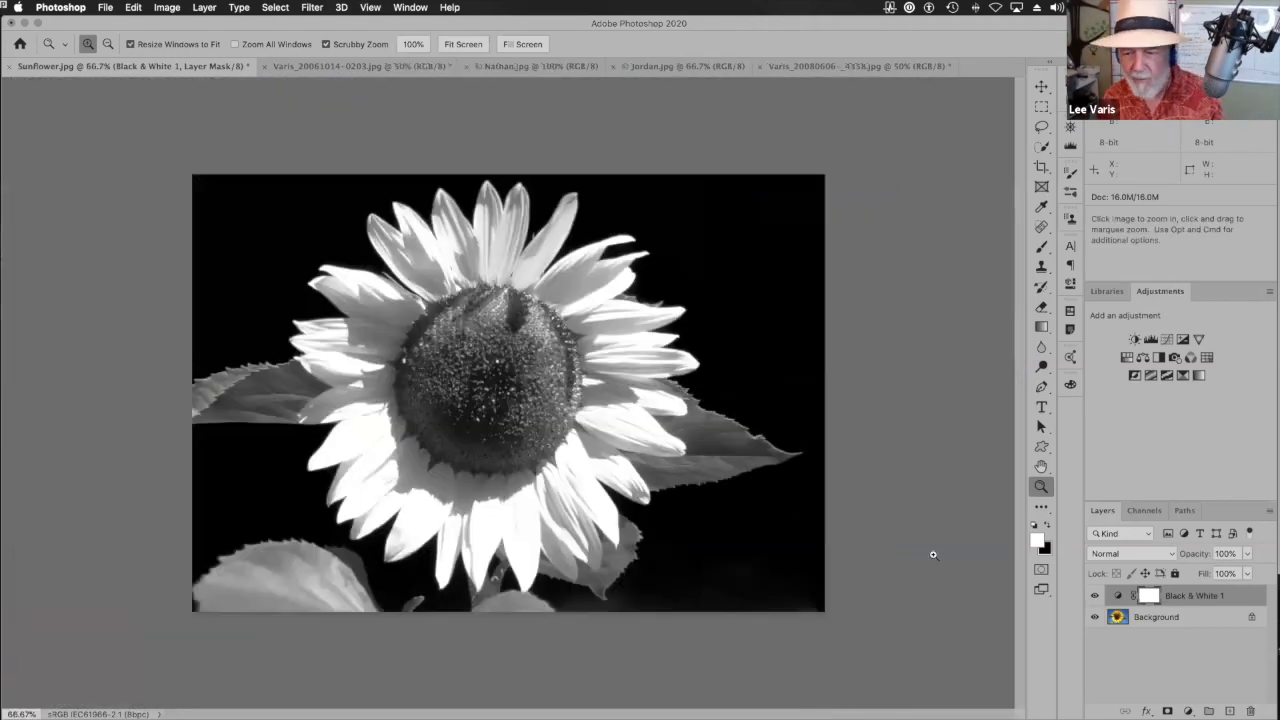
pyautogui.moveTo(1254, 595); pyautogui.dragTo(1250, 711)
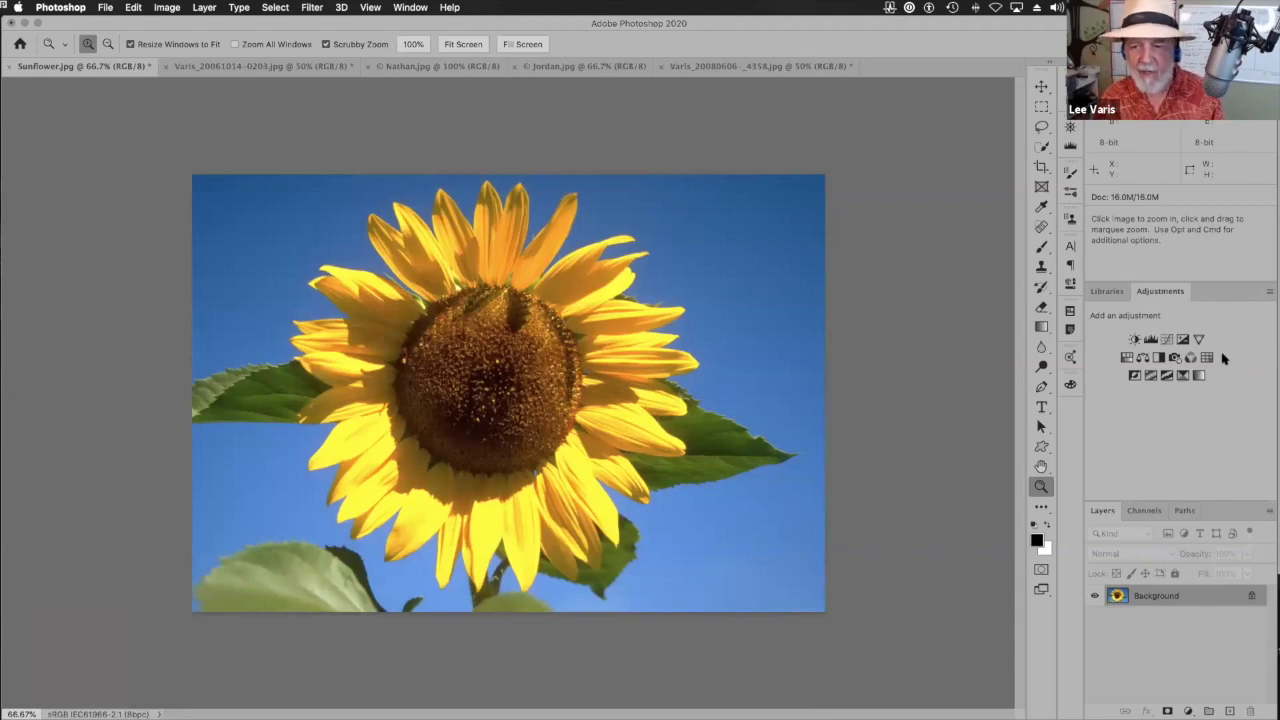
# - Add a Channel Mixer adjustment layer and apply the Black & White Infrared (RGB) preset
pyautogui.click(1189, 358)
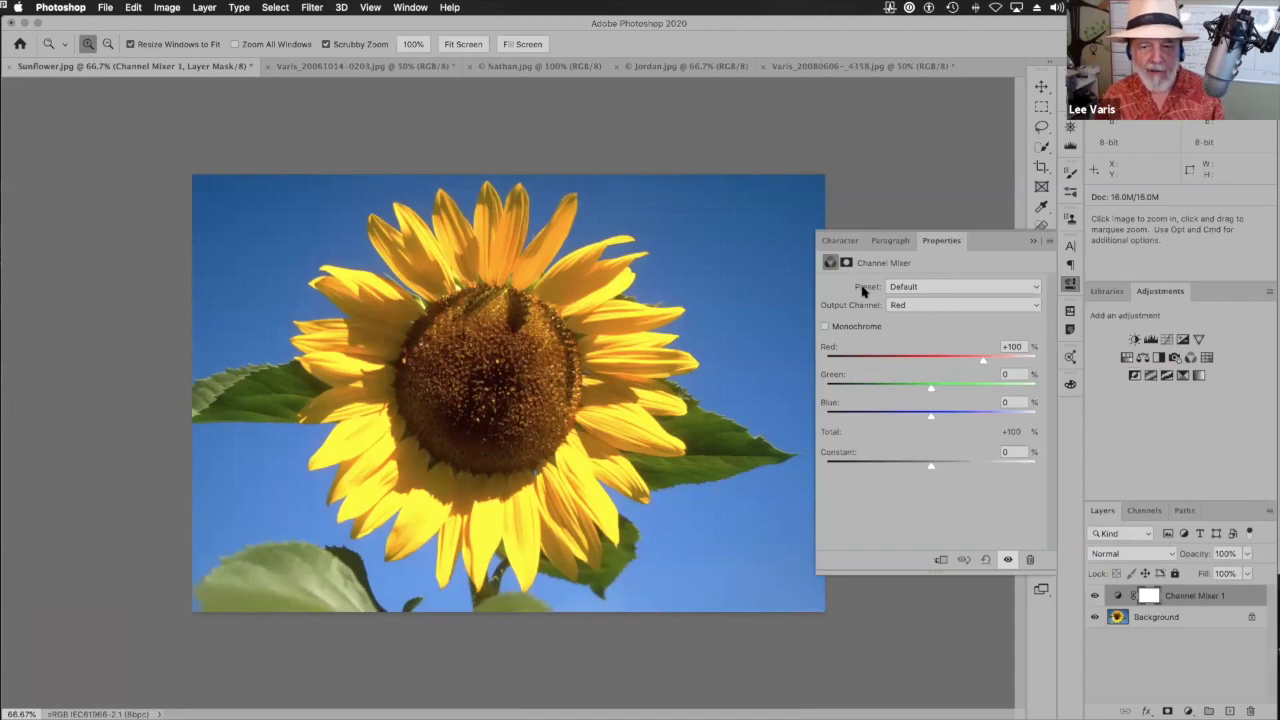
pyautogui.click(979, 288)
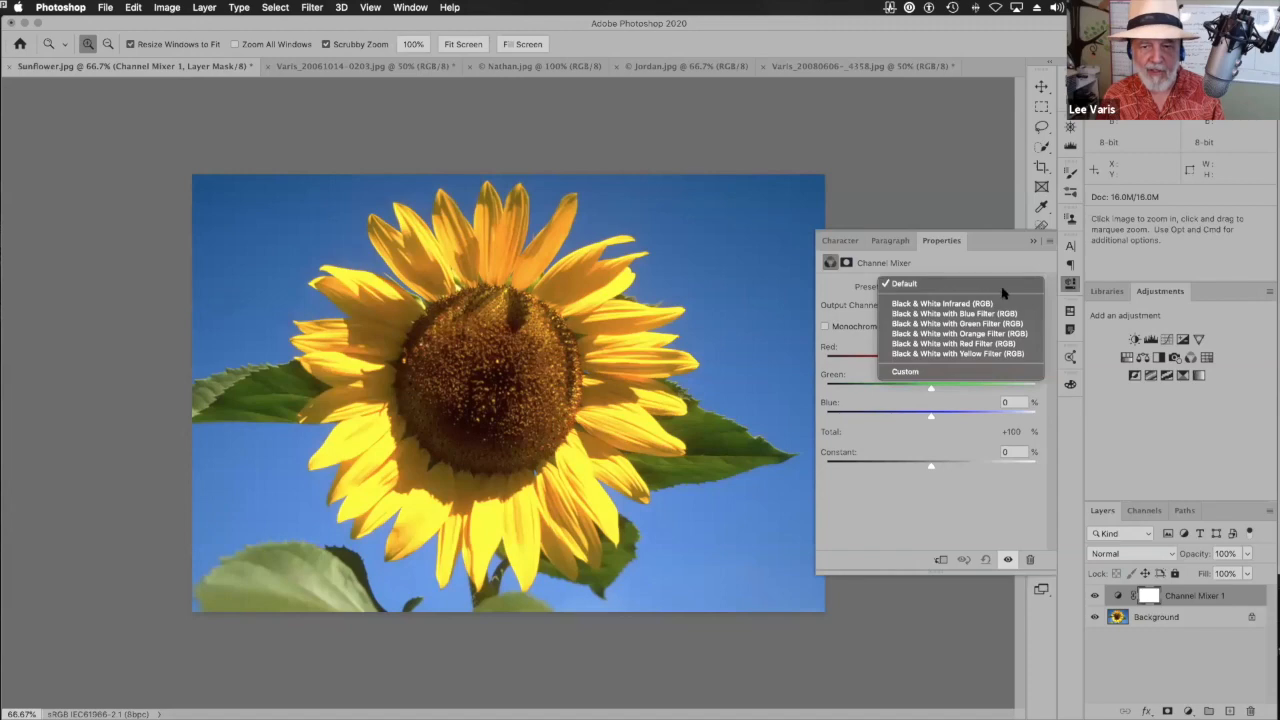
pyautogui.click(941, 304)
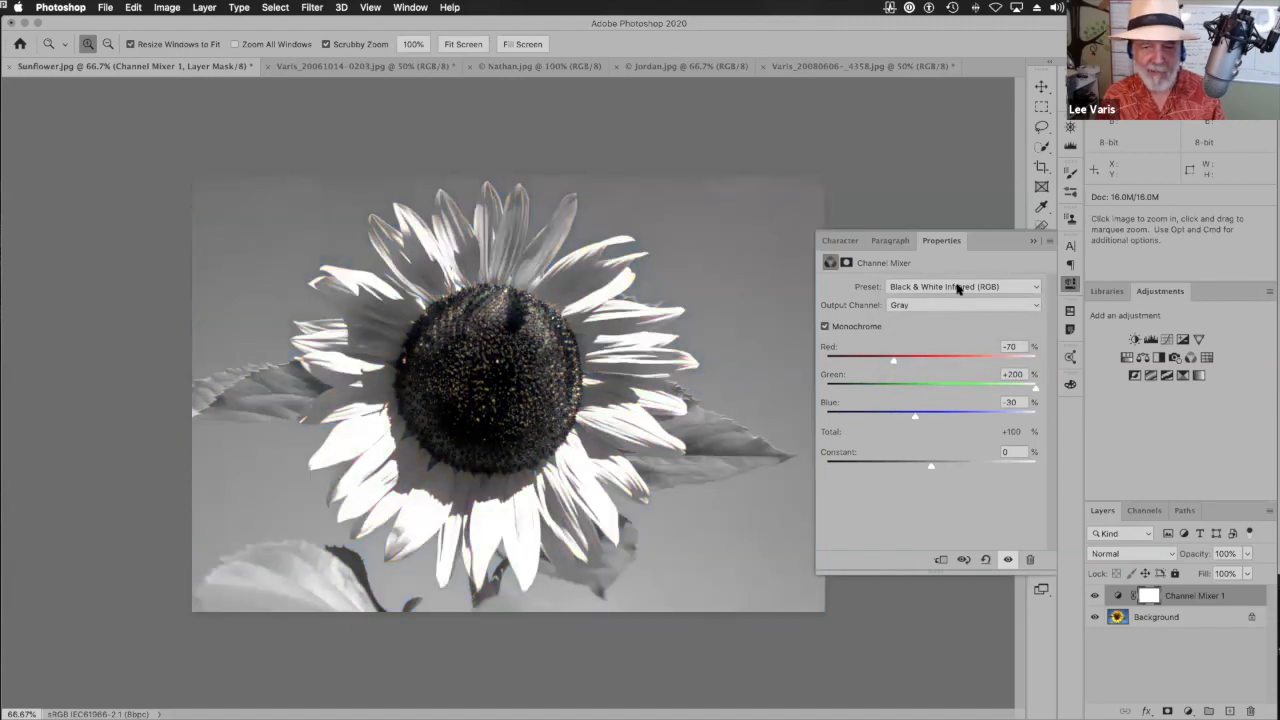
# - Try the Black & White with Blue Filter (RGB) and Black & White with Red Filter (RGB) presets in the Channel Mixer
pyautogui.click(958, 287)
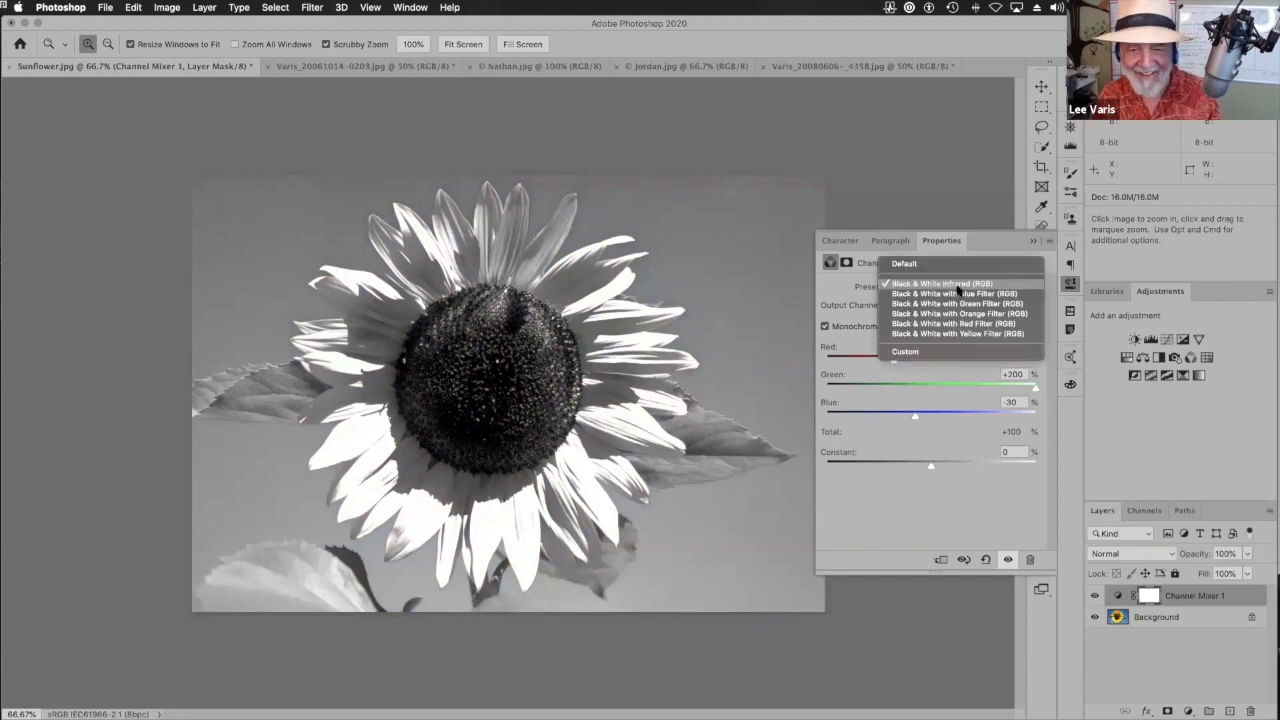
pyautogui.click(958, 293)
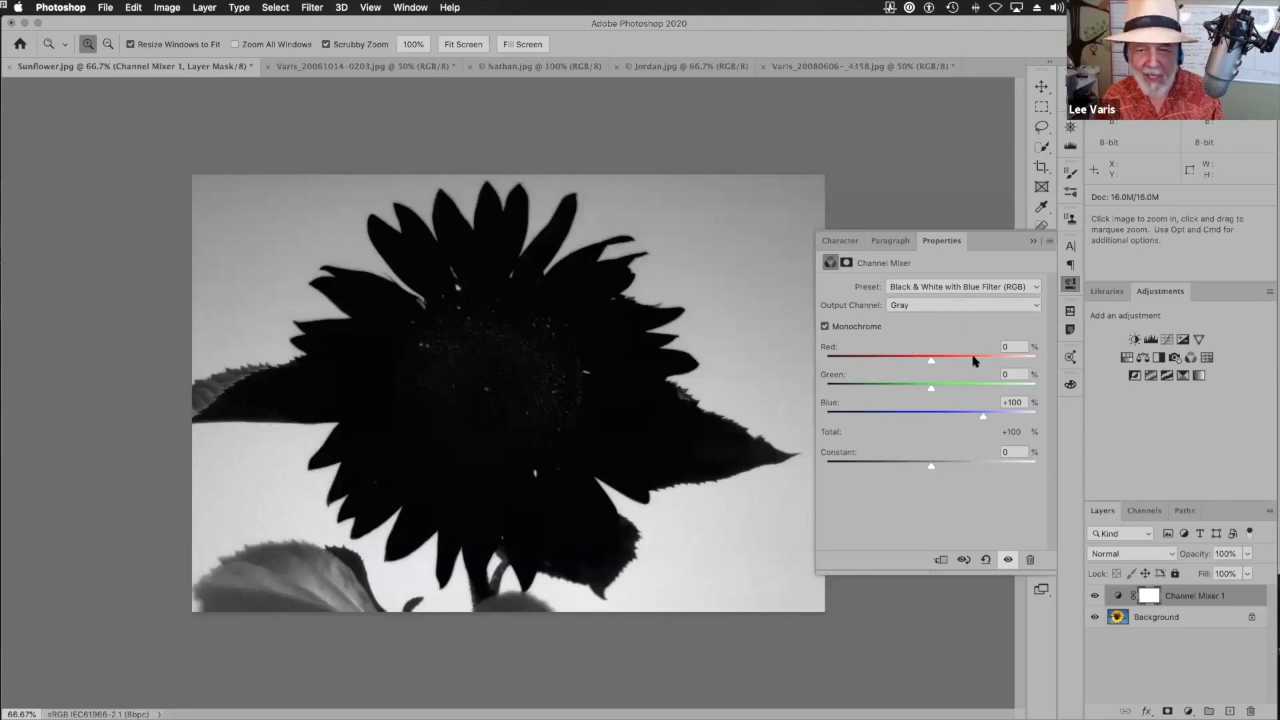
pyautogui.click(980, 287)
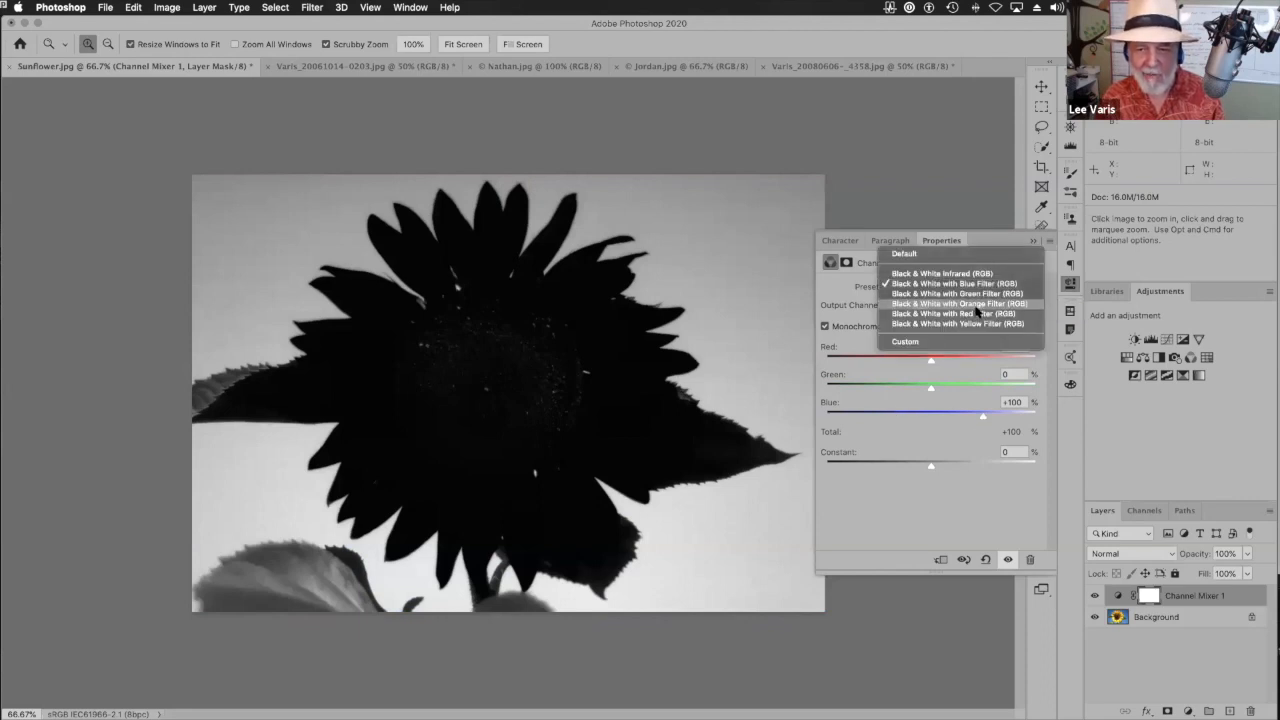
pyautogui.click(978, 314)
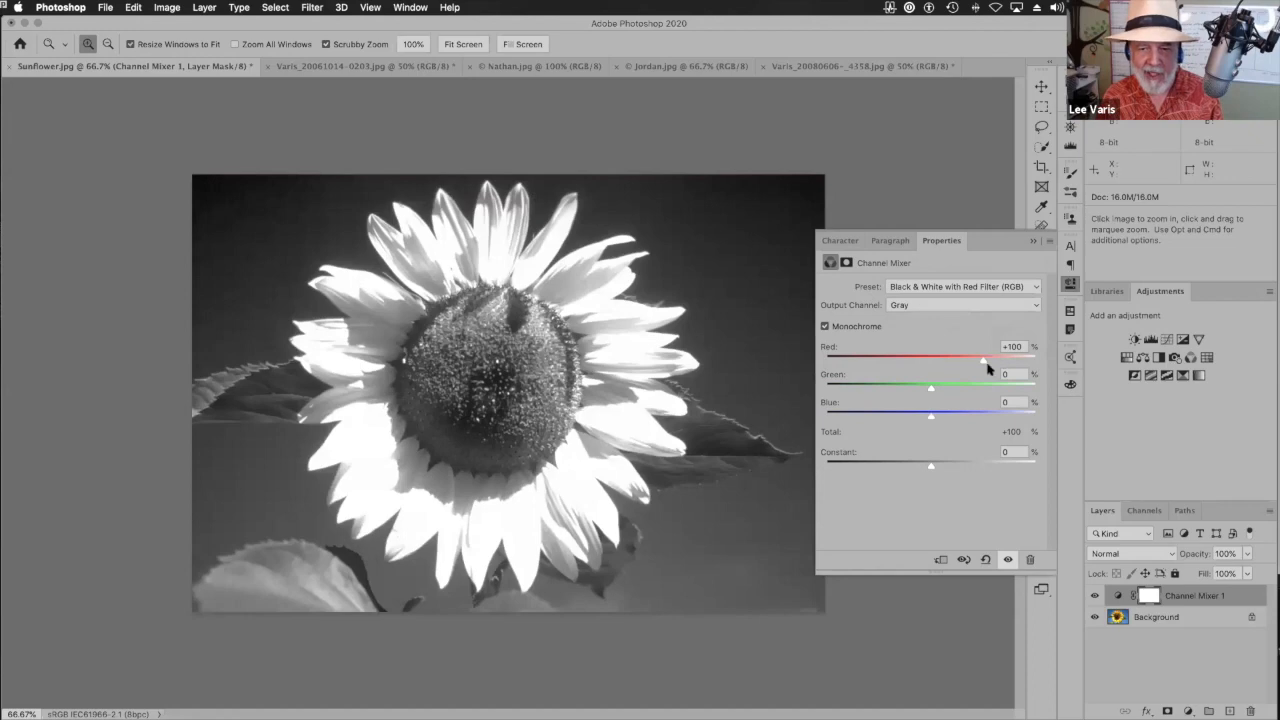
# - Apply the Black & White with Orange Filter (RGB) preset to the Channel Mixer and set its Blue contribution to -50%
pyautogui.click(990, 288)
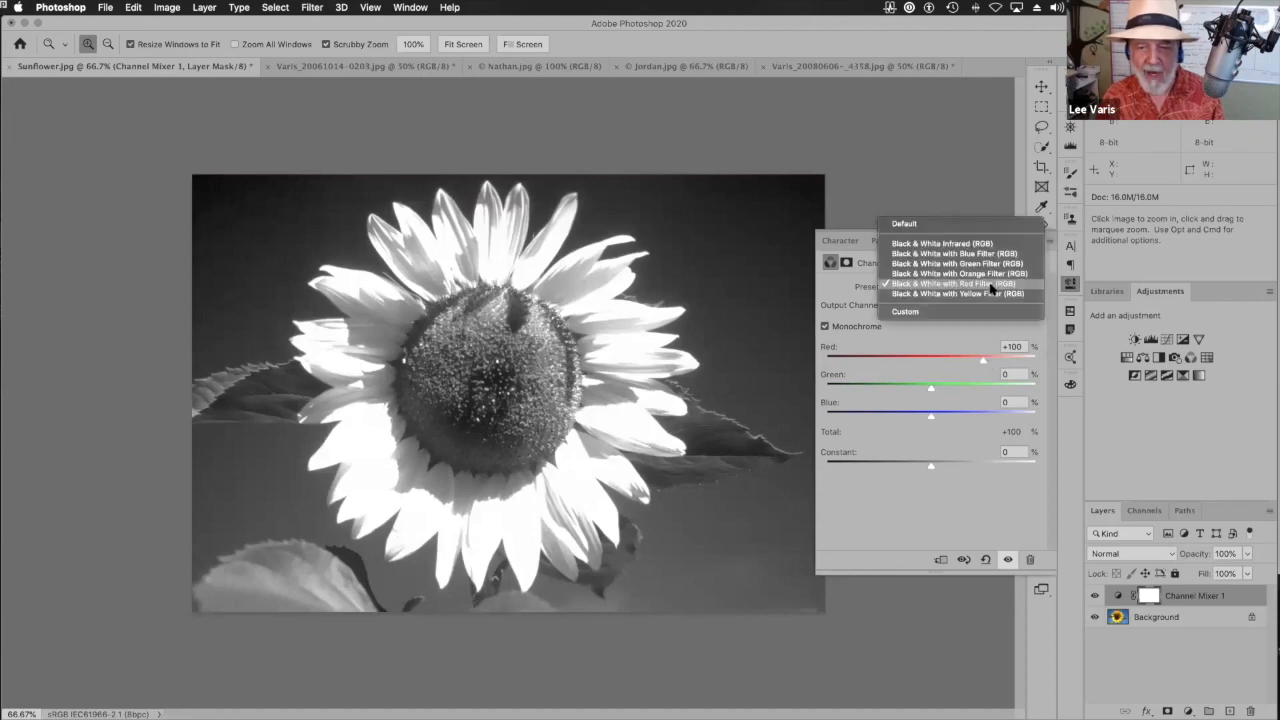
pyautogui.click(988, 275)
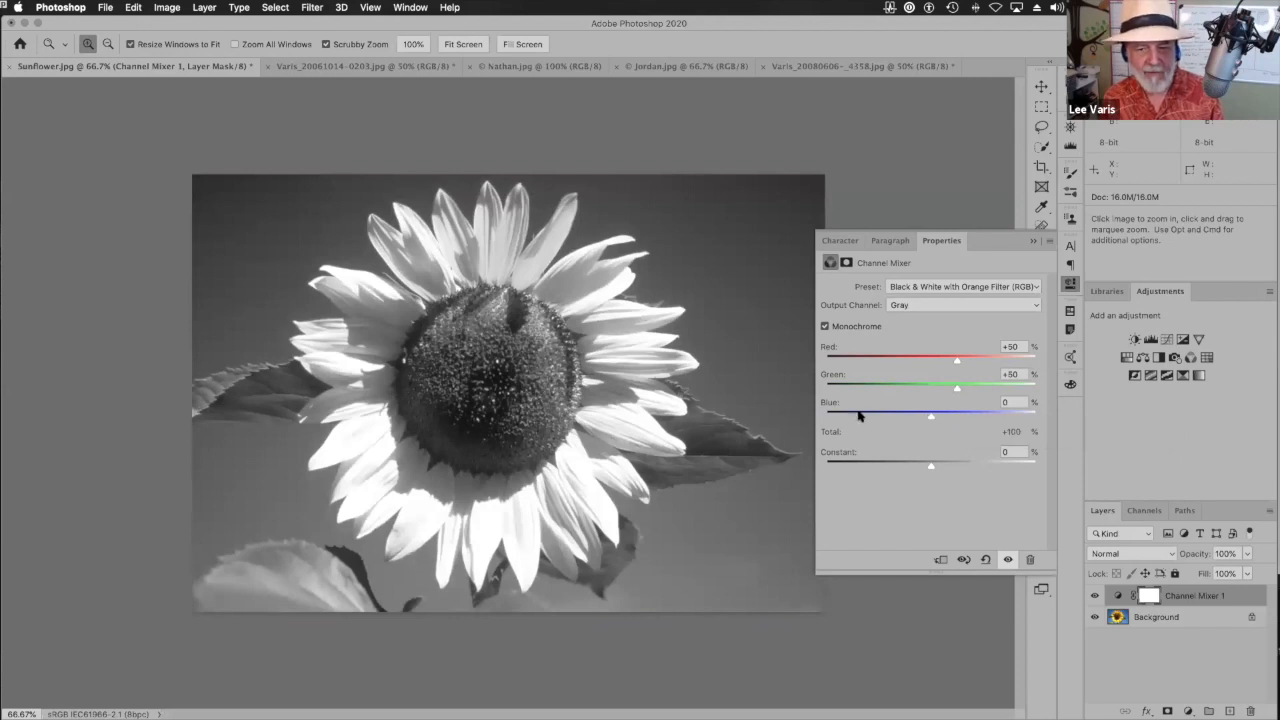
pyautogui.moveTo(930, 420); pyautogui.dragTo(905, 420)
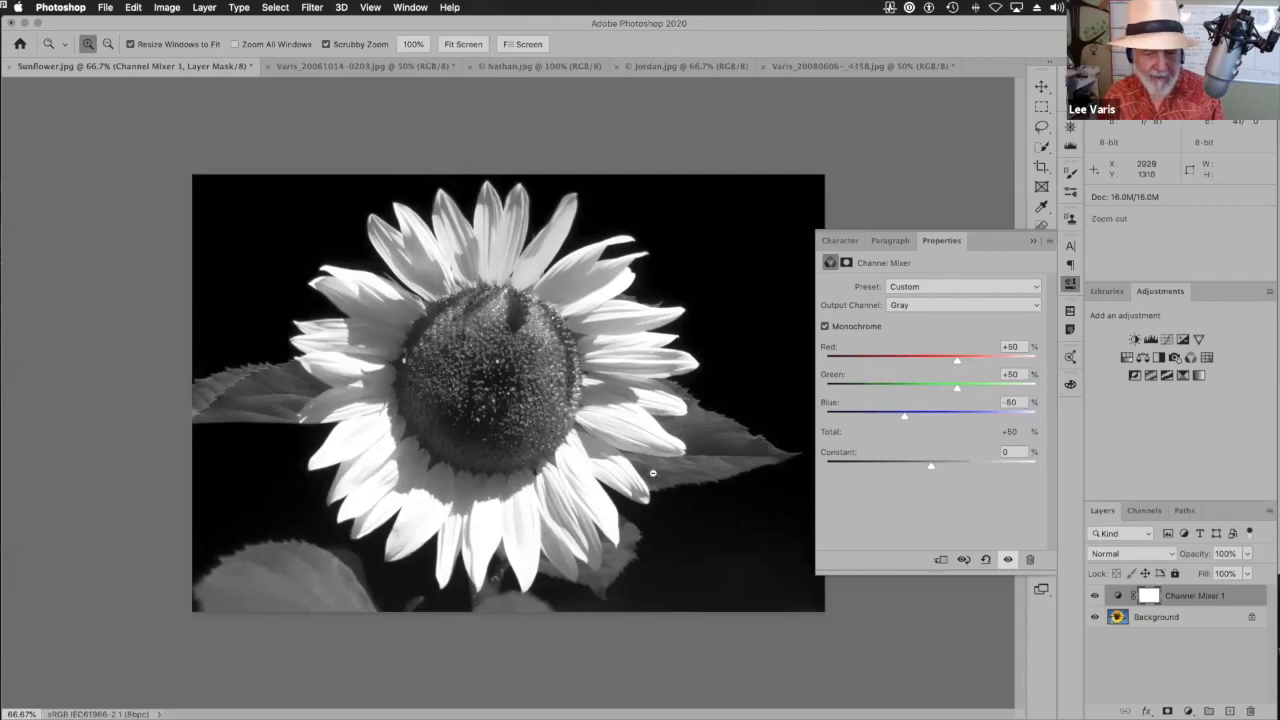
pyautogui.keyDown('alt'); pyautogui.click(705, 487); pyautogui.keyUp('alt')
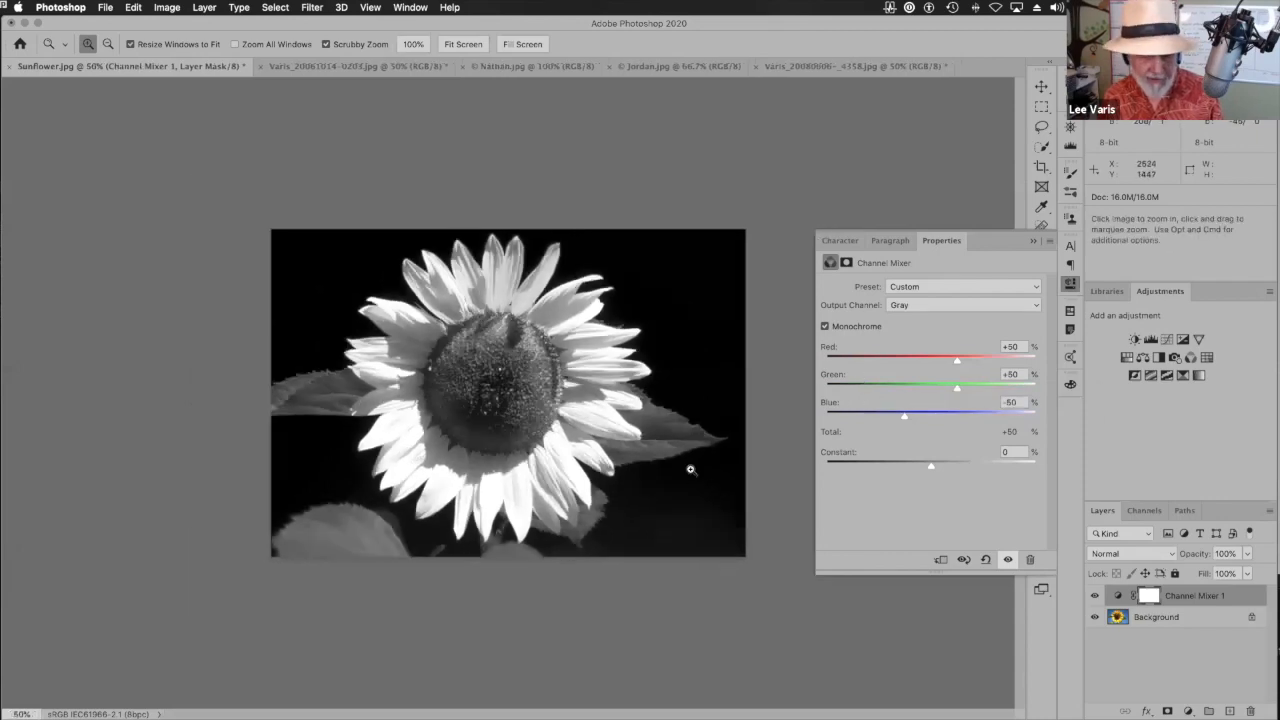
# - Examine the leaf edges and the dark sky beside the petals at up to 300% magnification for conversion artifacts
pyautogui.click(690, 469)
pyautogui.click(685, 478)
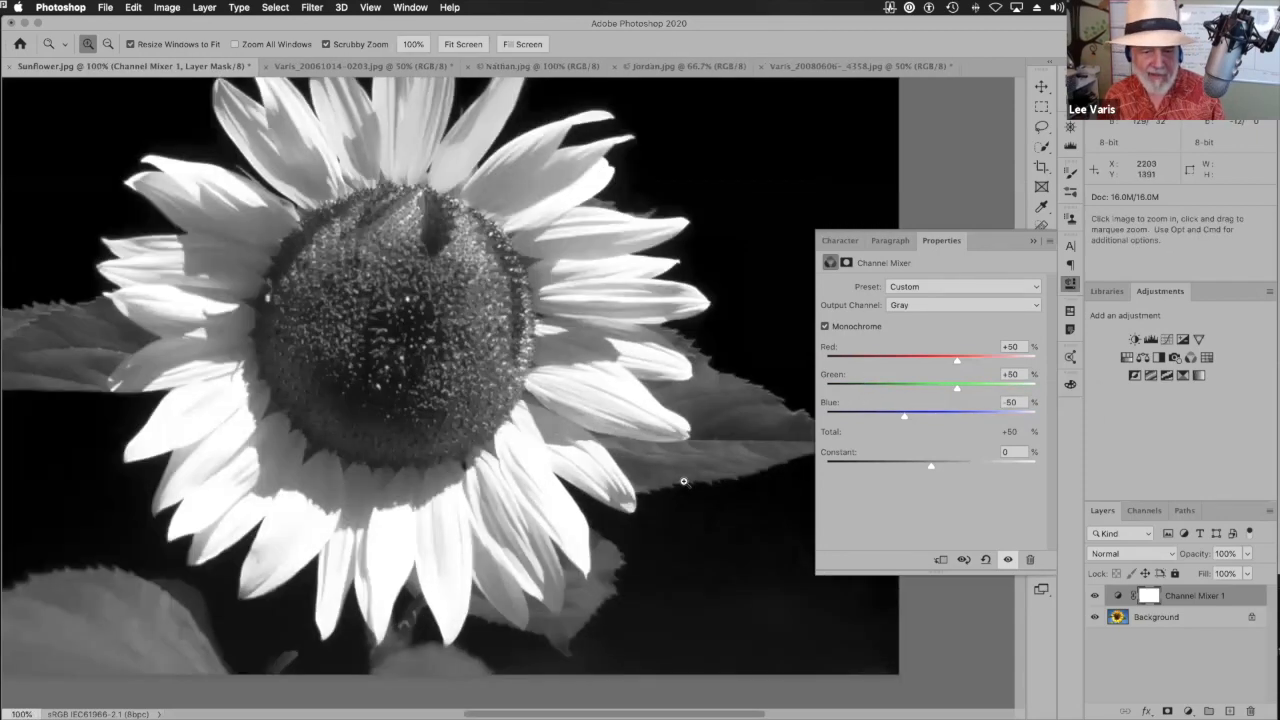
pyautogui.click(682, 483)
pyautogui.click(682, 483)
pyautogui.moveTo(734, 423); pyautogui.dragTo(497, 346)
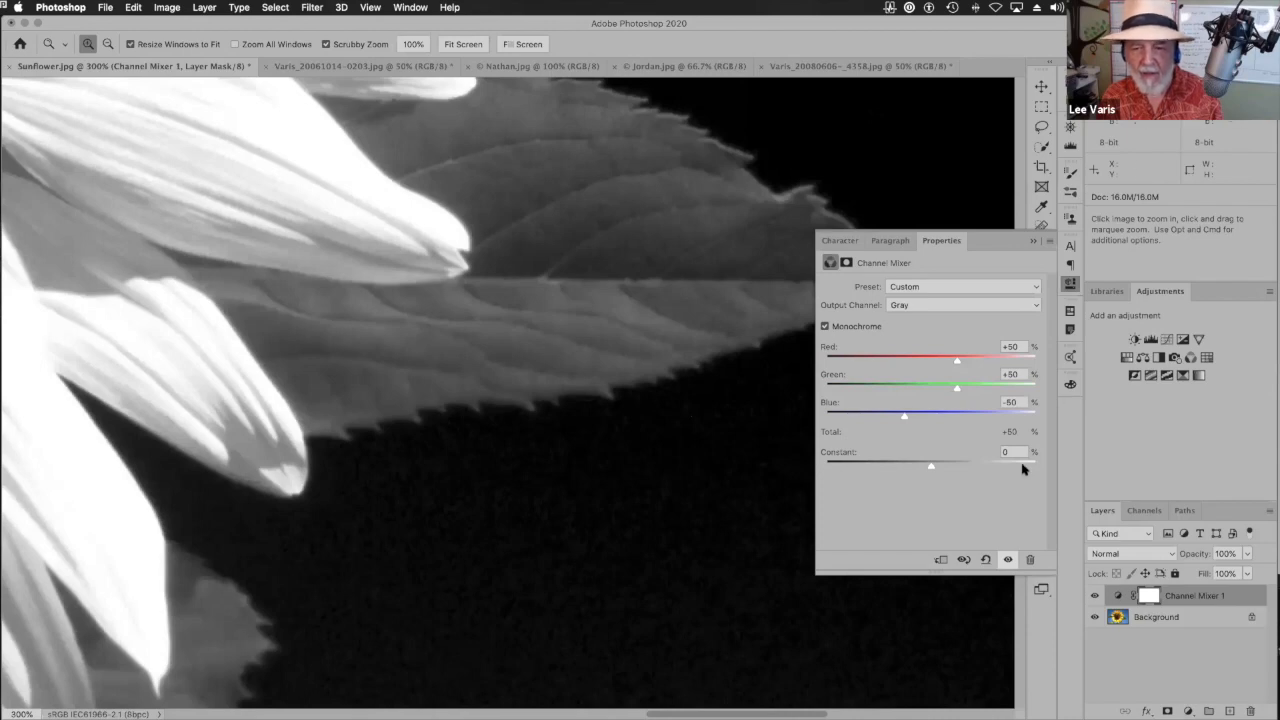
pyautogui.keyDown('alt'); pyautogui.click(411, 381); pyautogui.keyUp('alt')
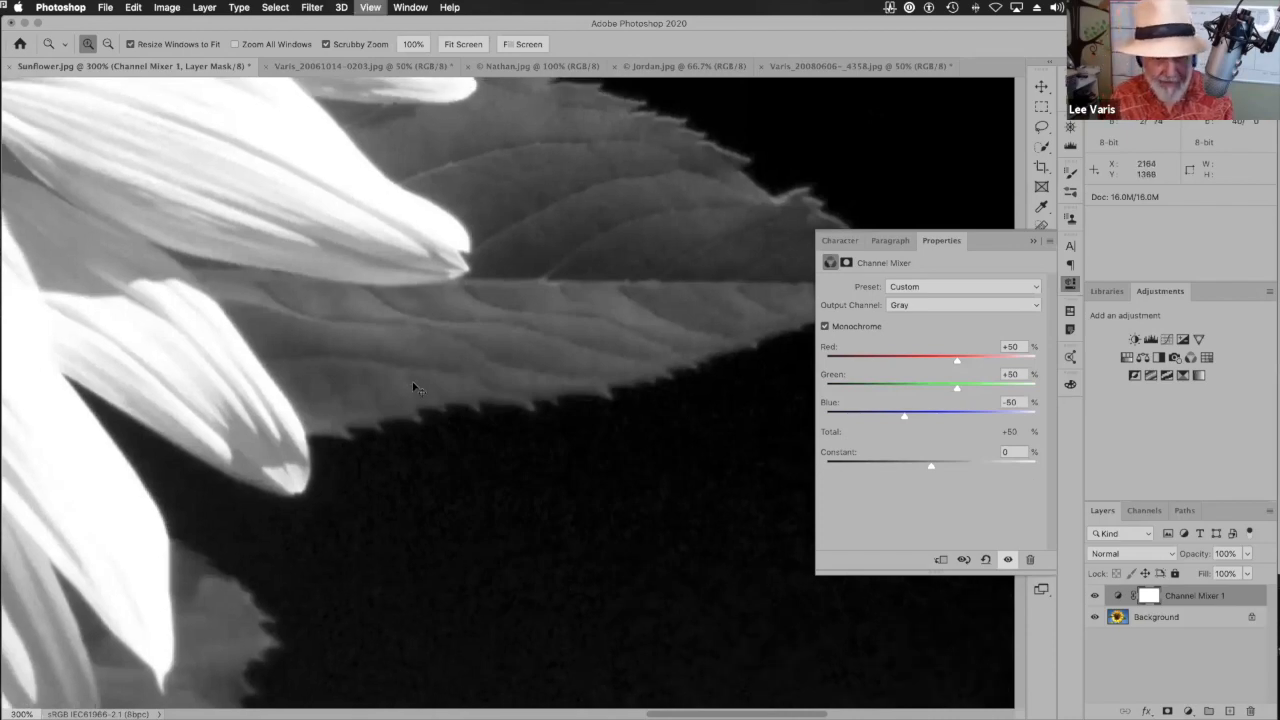
pyautogui.keyDown('alt'); pyautogui.click(415, 386); pyautogui.keyUp('alt')
pyautogui.press('super+minus')
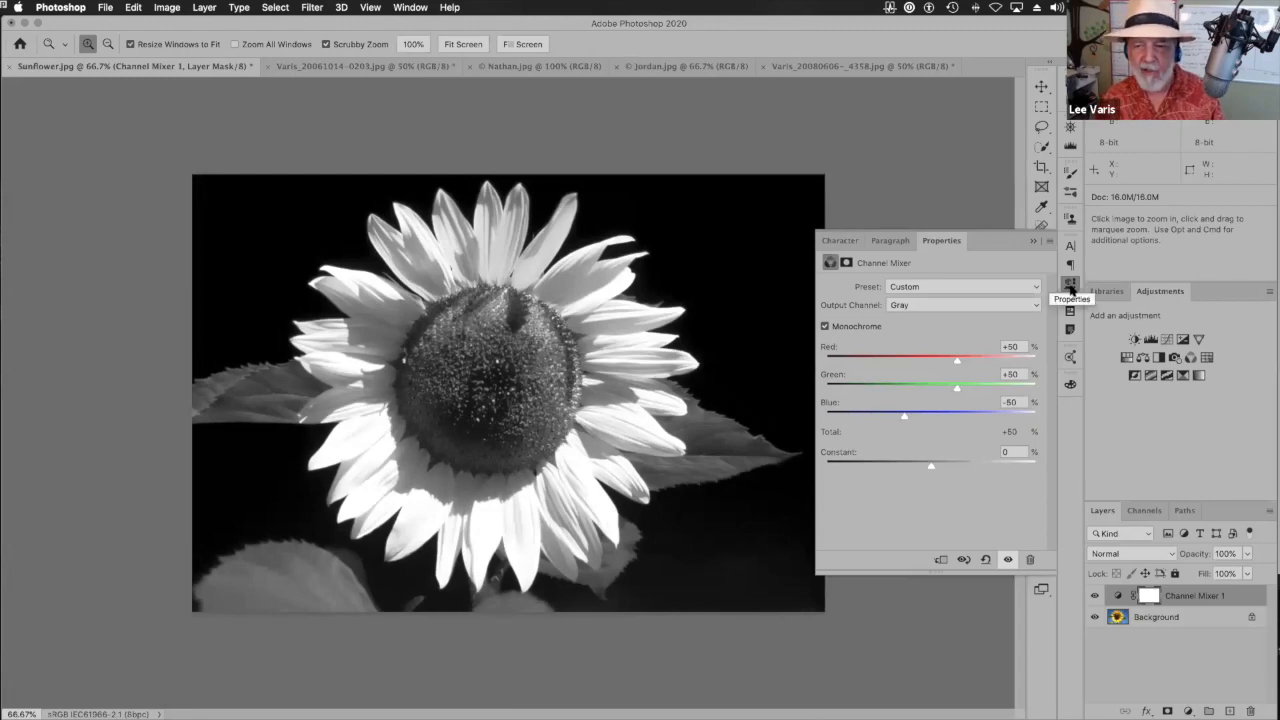
# - Delete the Channel Mixer adjustment layer and collapse the Properties and Adjustments panels
pyautogui.moveTo(1119, 597); pyautogui.dragTo(1250, 710)
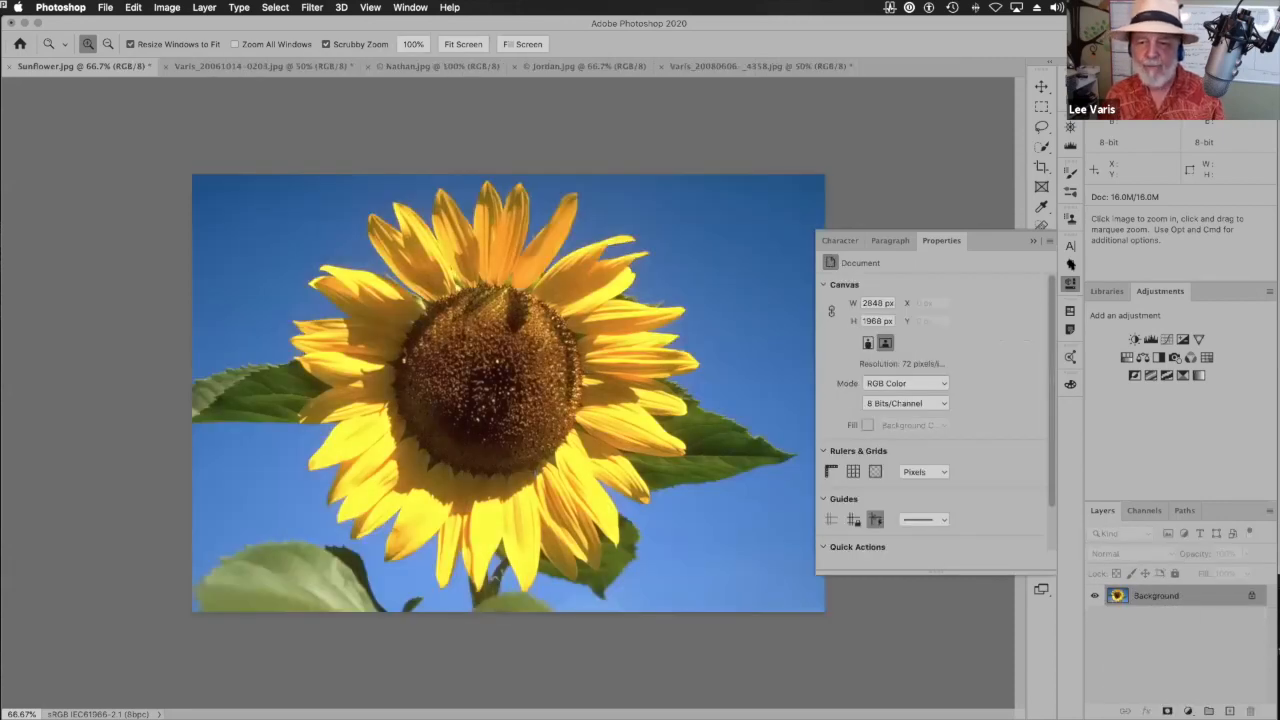
pyautogui.click(1070, 285)
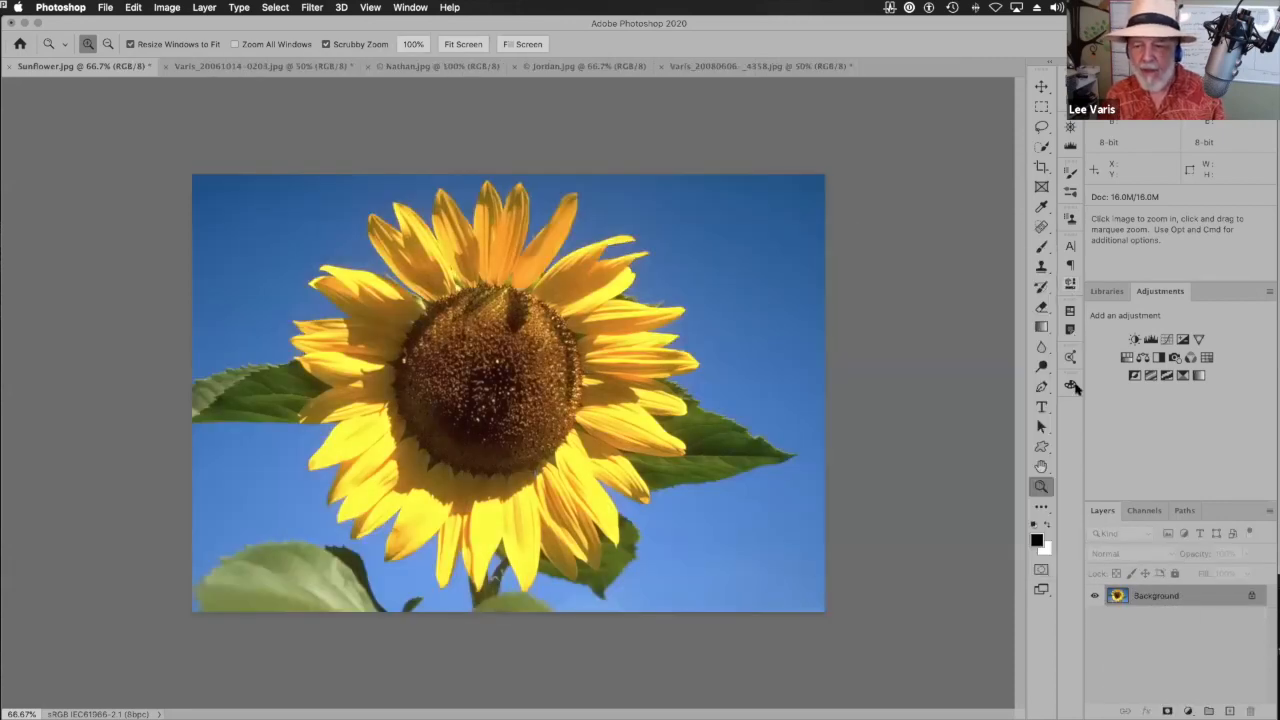
pyautogui.doubleClick(1155, 290)
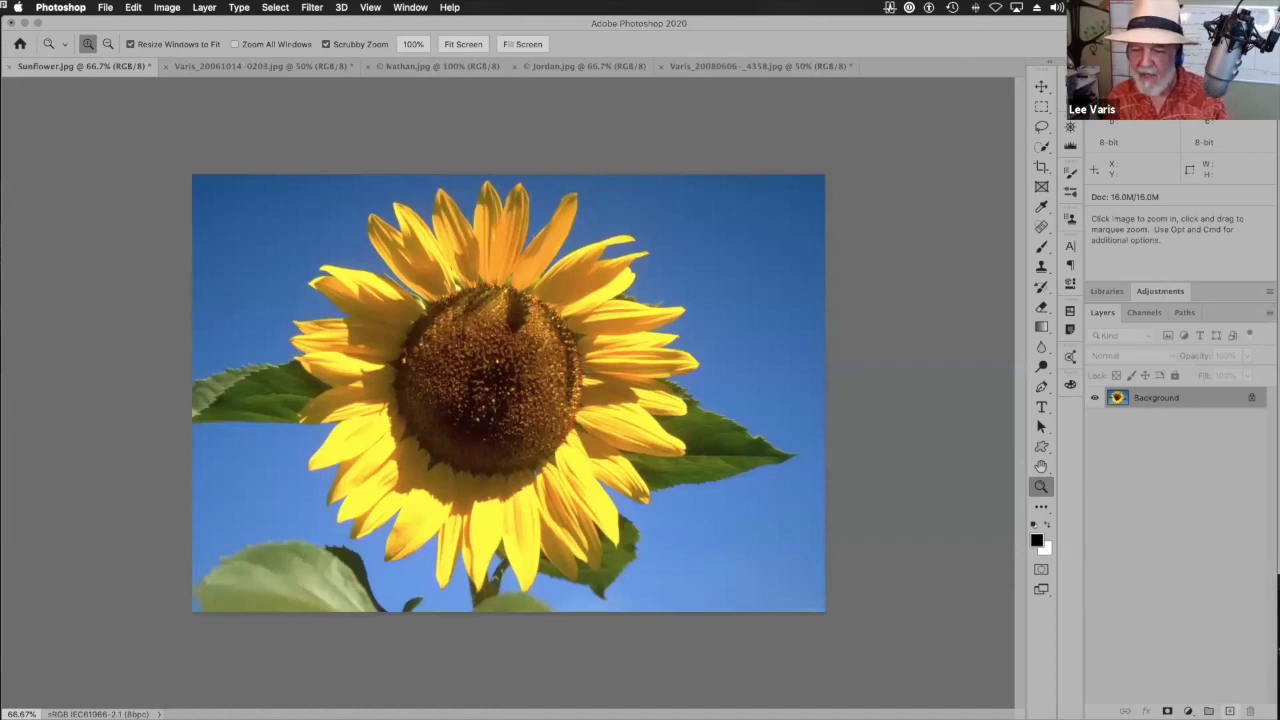
# - Add a new empty layer above the Background and name it "red"
pyautogui.click(1230, 711)
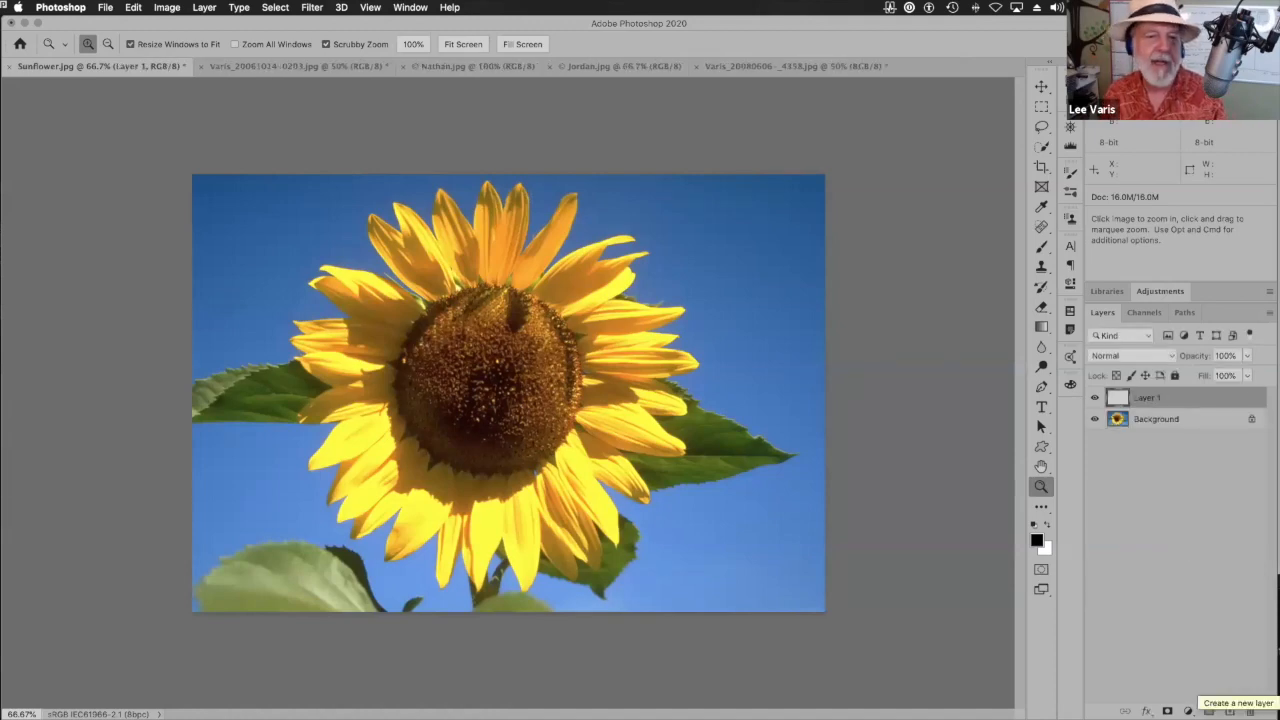
pyautogui.doubleClick(1143, 398)
pyautogui.write('red')
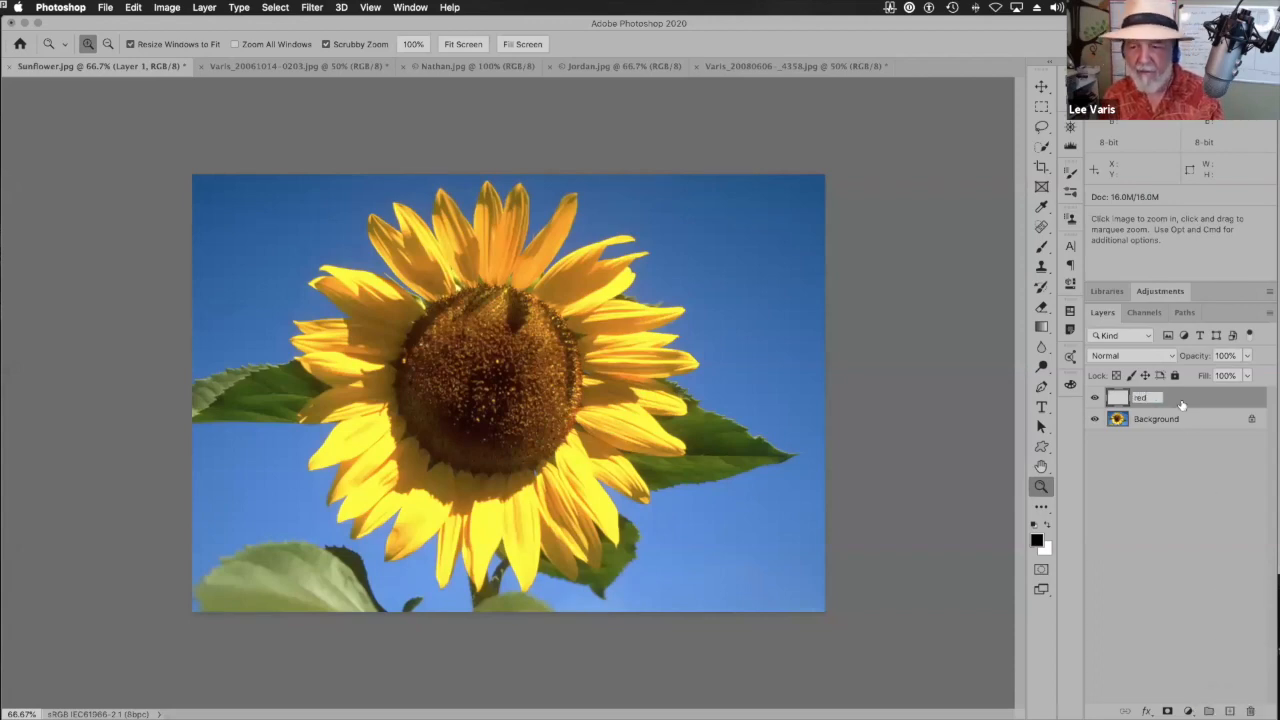
pyautogui.click(1115, 401)
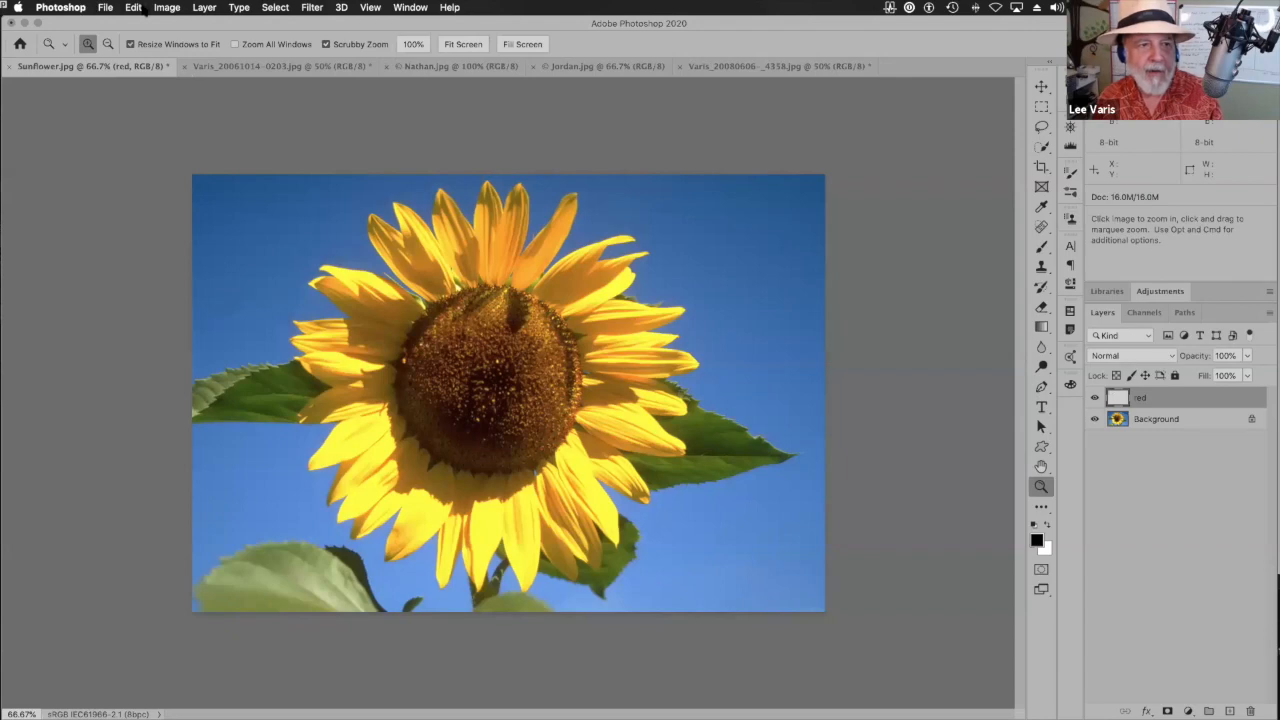
# - Start Apply Image on the red layer, using the merged Red channel of Sunflower.jpg as the source
pyautogui.click(168, 8)
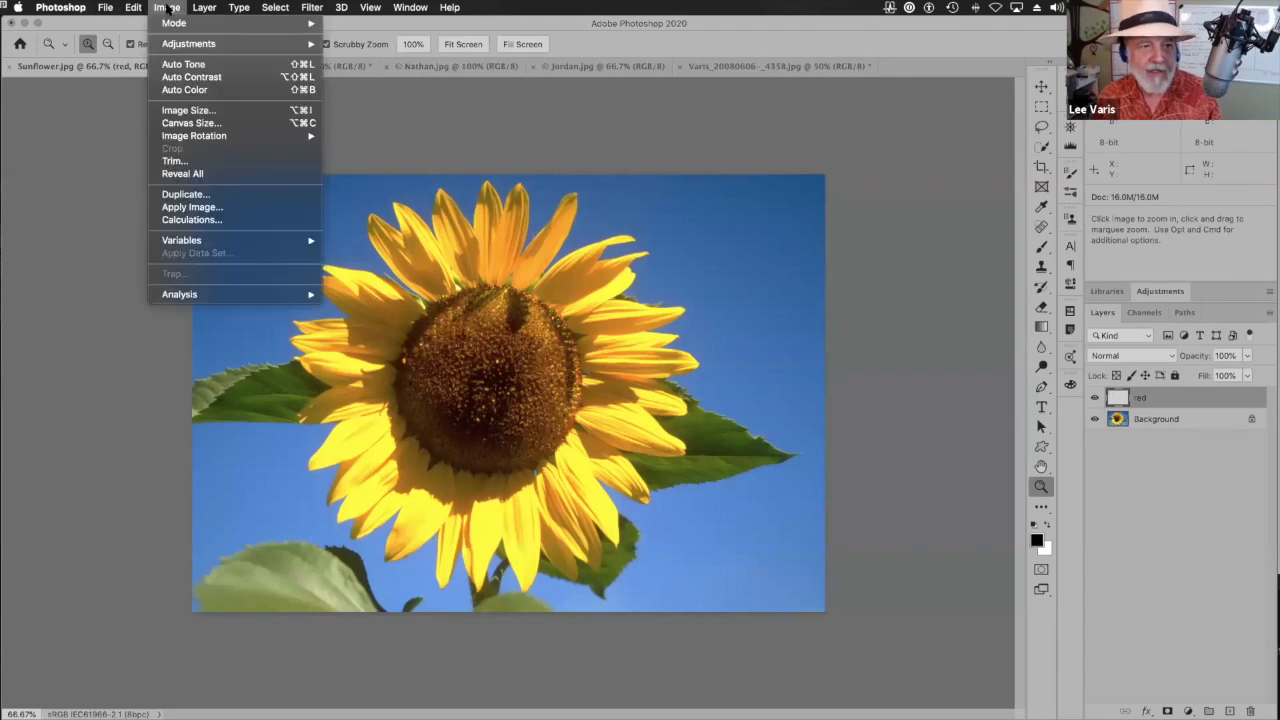
pyautogui.click(222, 208)
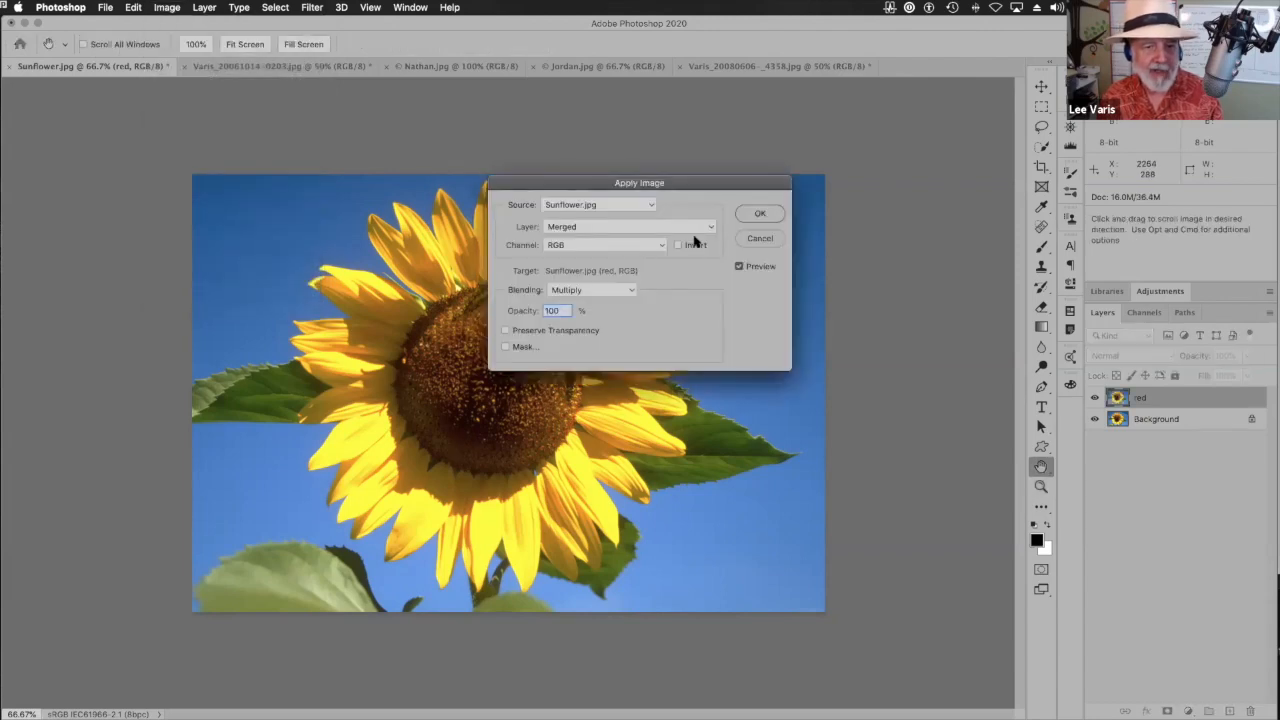
pyautogui.click(603, 205)
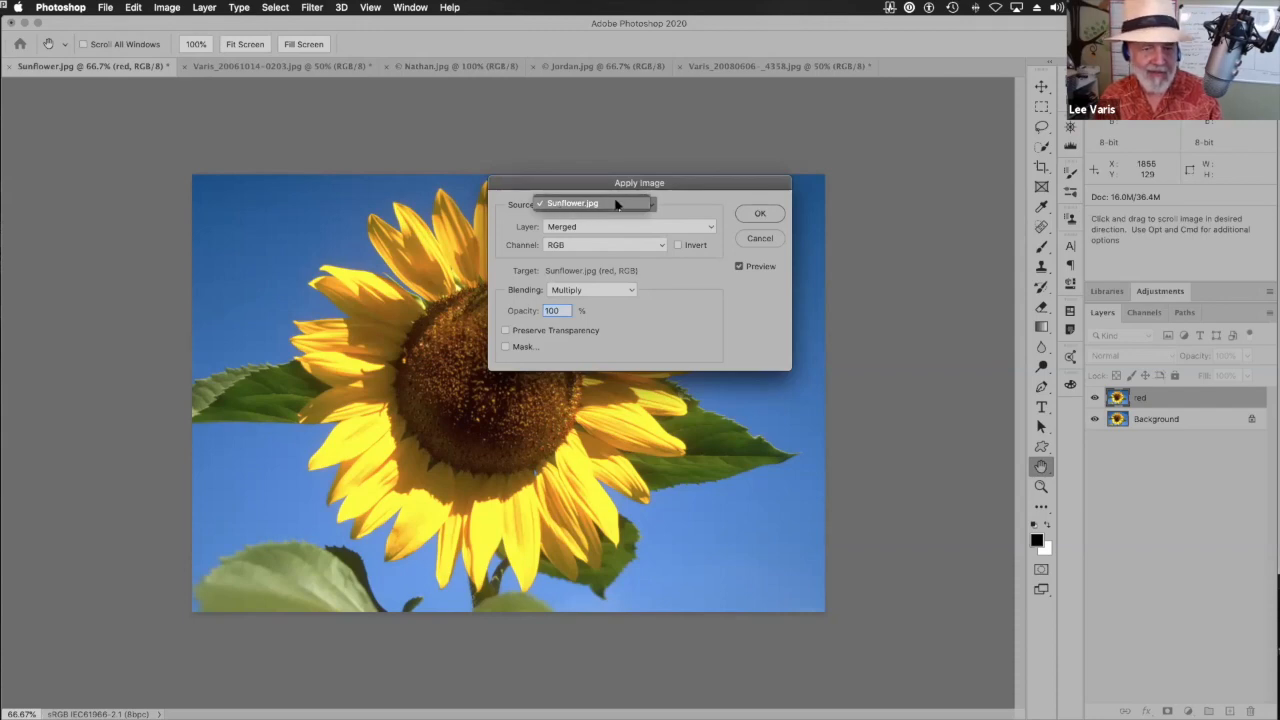
pyautogui.click(620, 222)
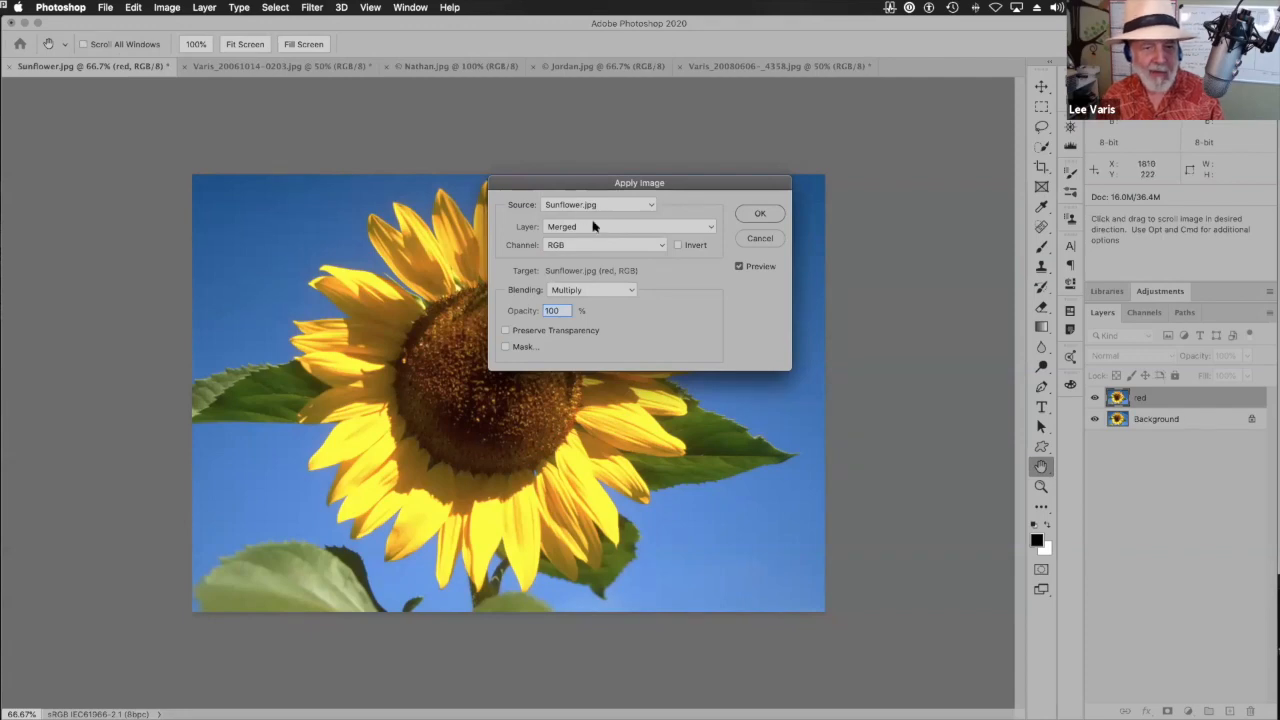
pyautogui.click(594, 246)
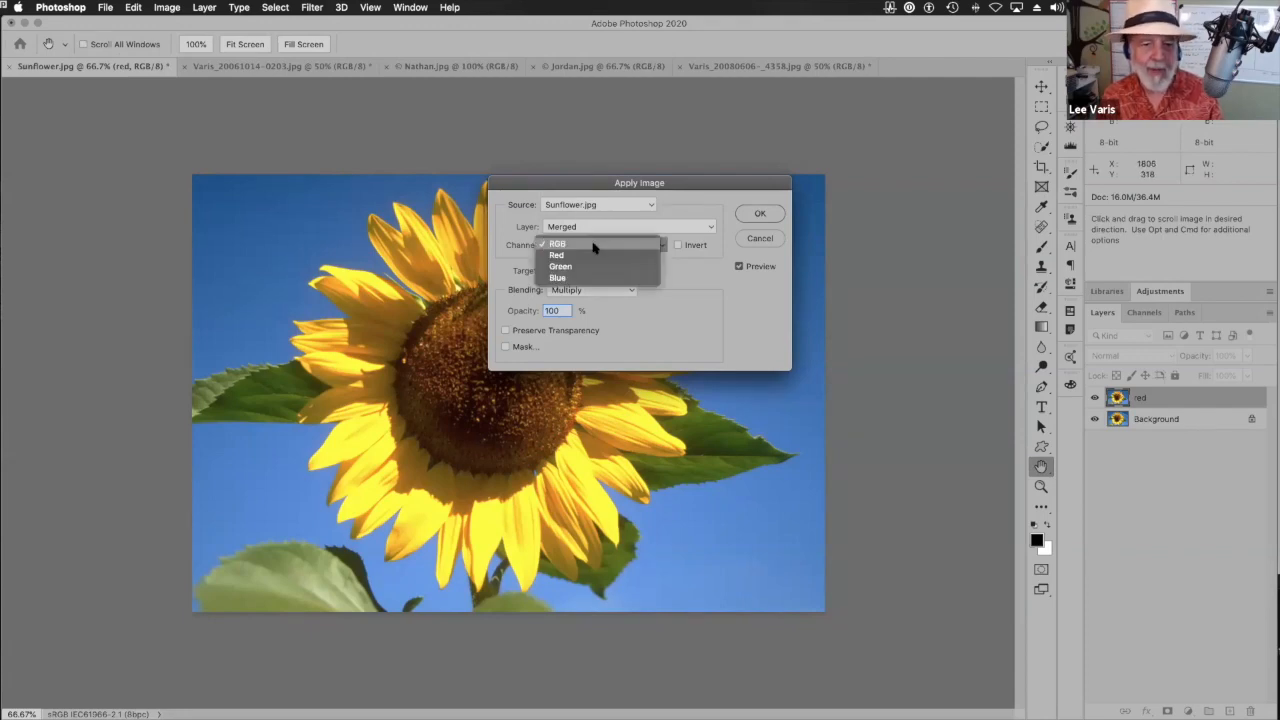
pyautogui.click(588, 257)
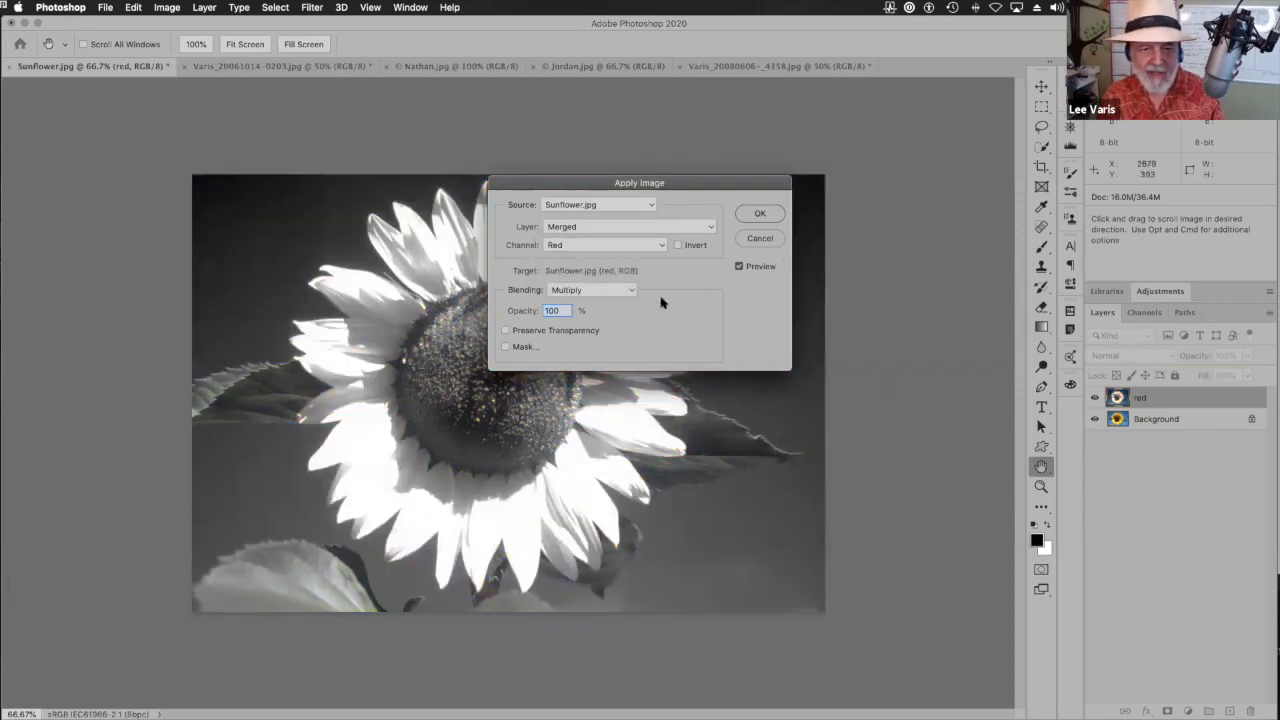
# - Set the Apply Image blending to Normal and apply the channel to the red layer
pyautogui.click(588, 293)
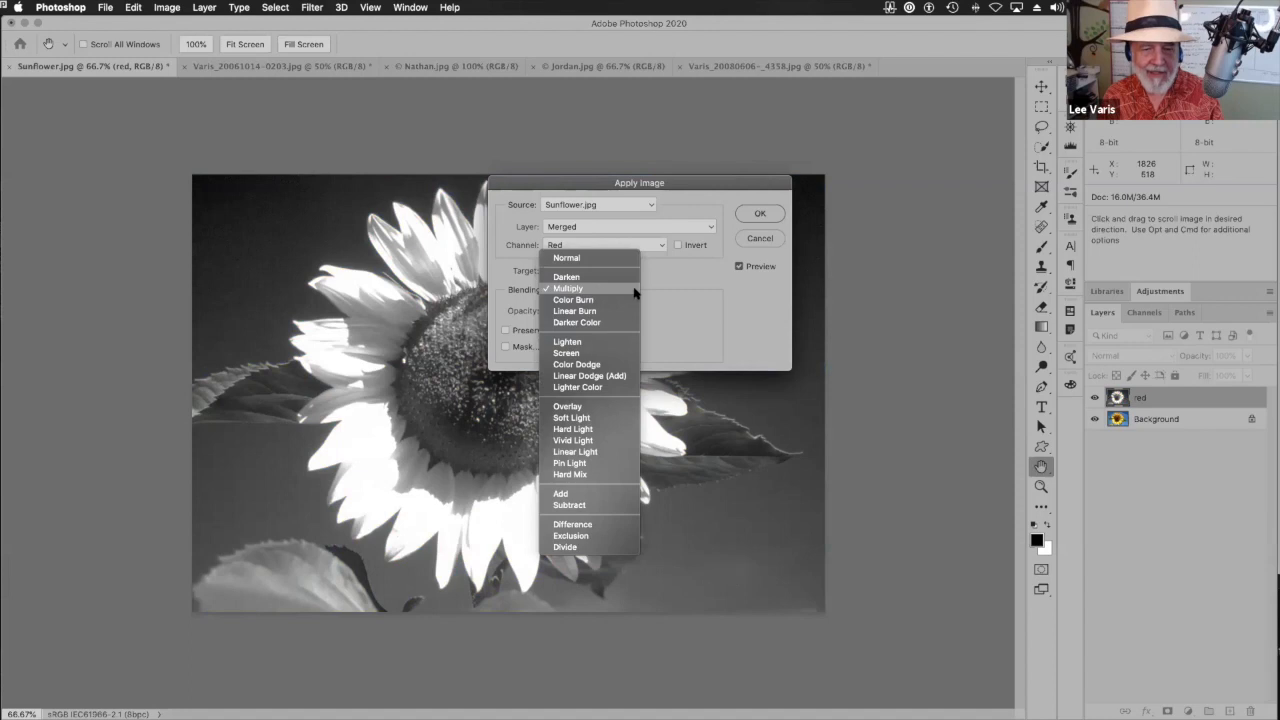
pyautogui.click(835, 350)
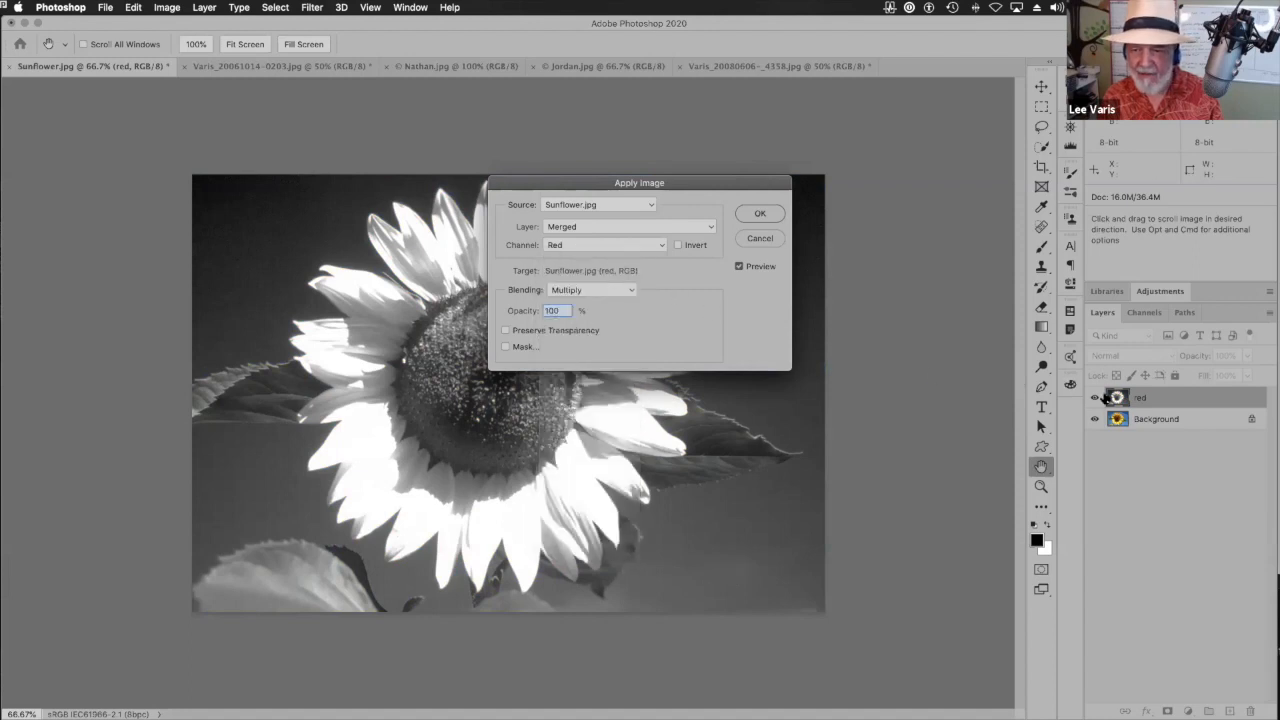
pyautogui.click(590, 289)
pyautogui.click(592, 259)
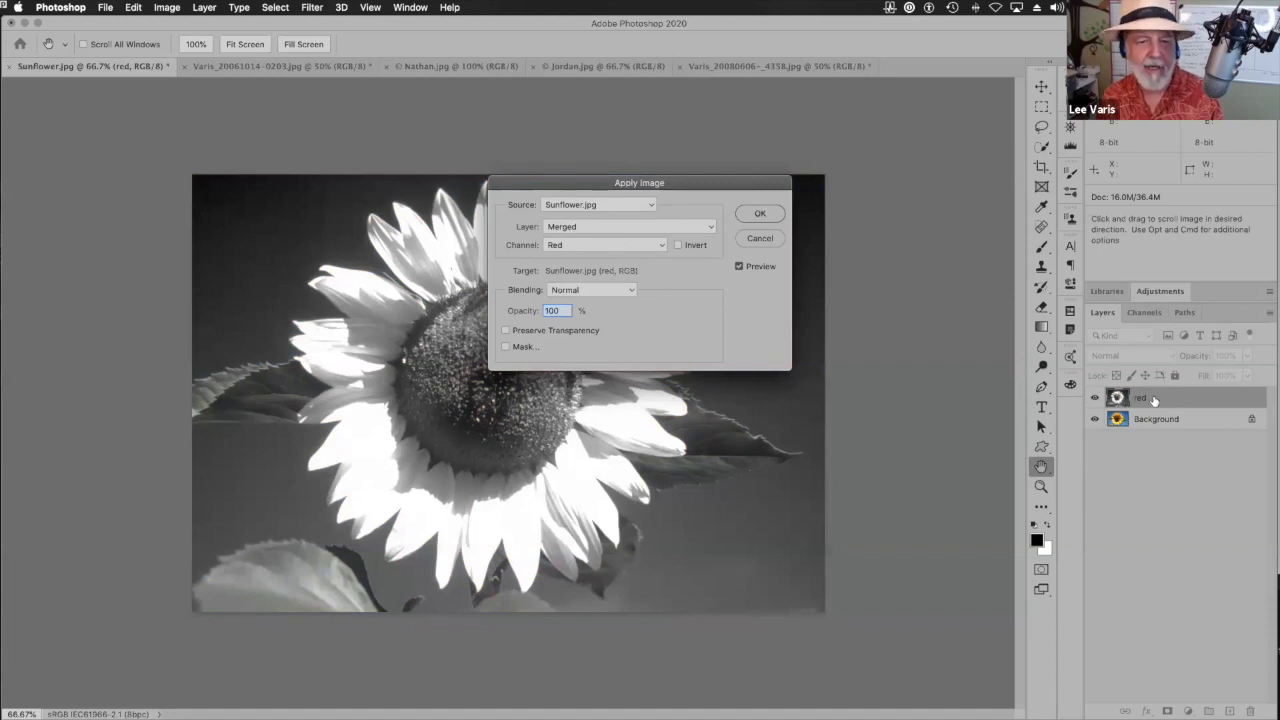
pyautogui.click(744, 215)
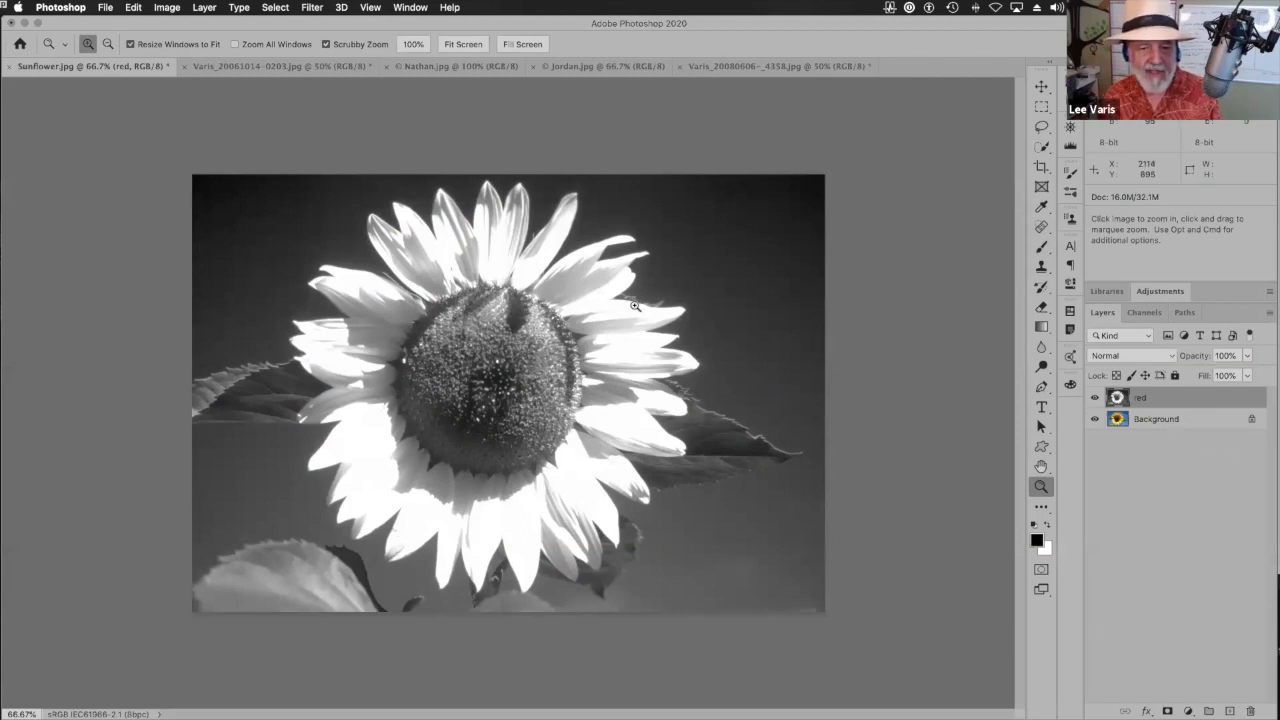
# - Compare the original photo's Red and Green channels with the red layer hidden, and restore the full-color view and the layer's visibility
pyautogui.click(1094, 397)
pyautogui.click(1137, 314)
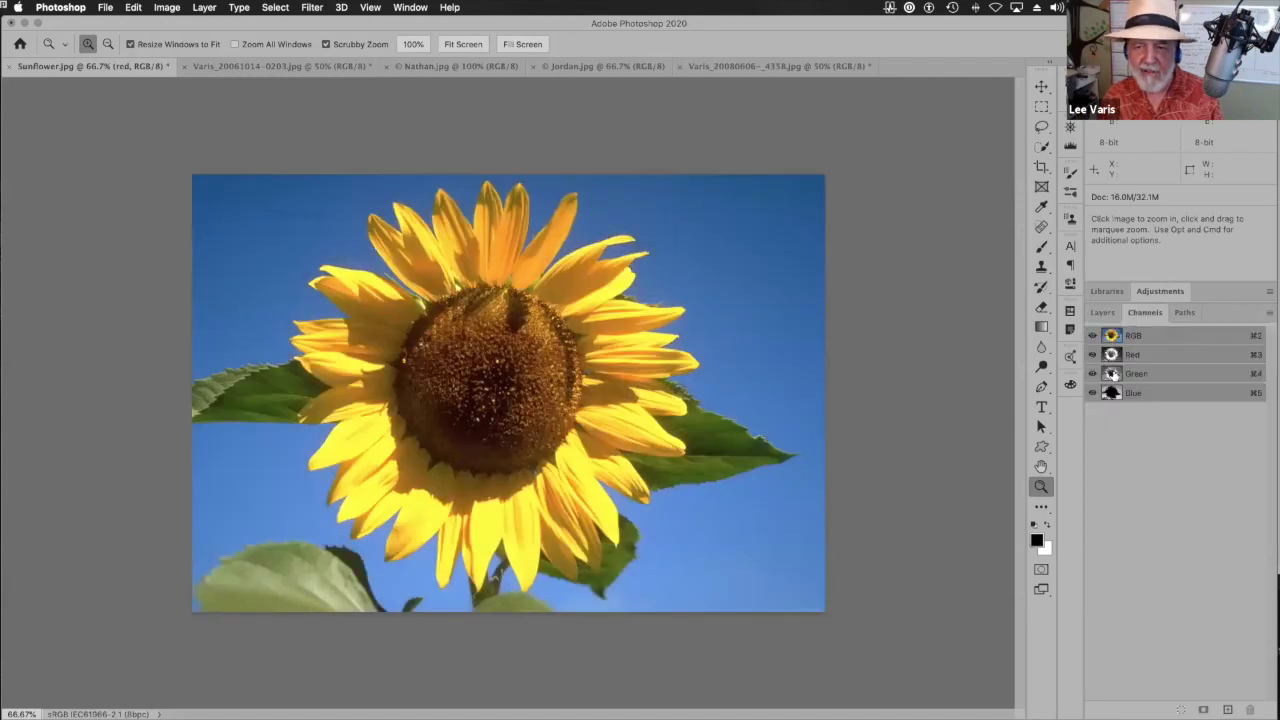
pyautogui.click(1111, 354)
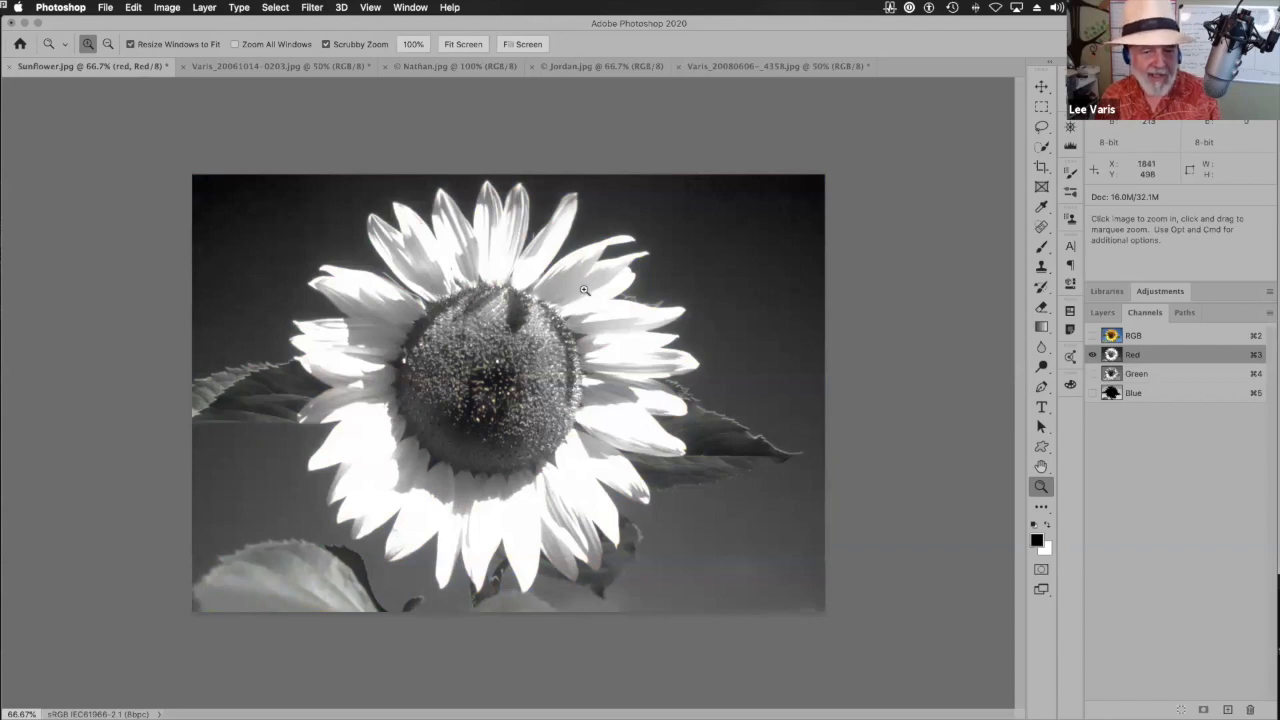
pyautogui.click(1111, 374)
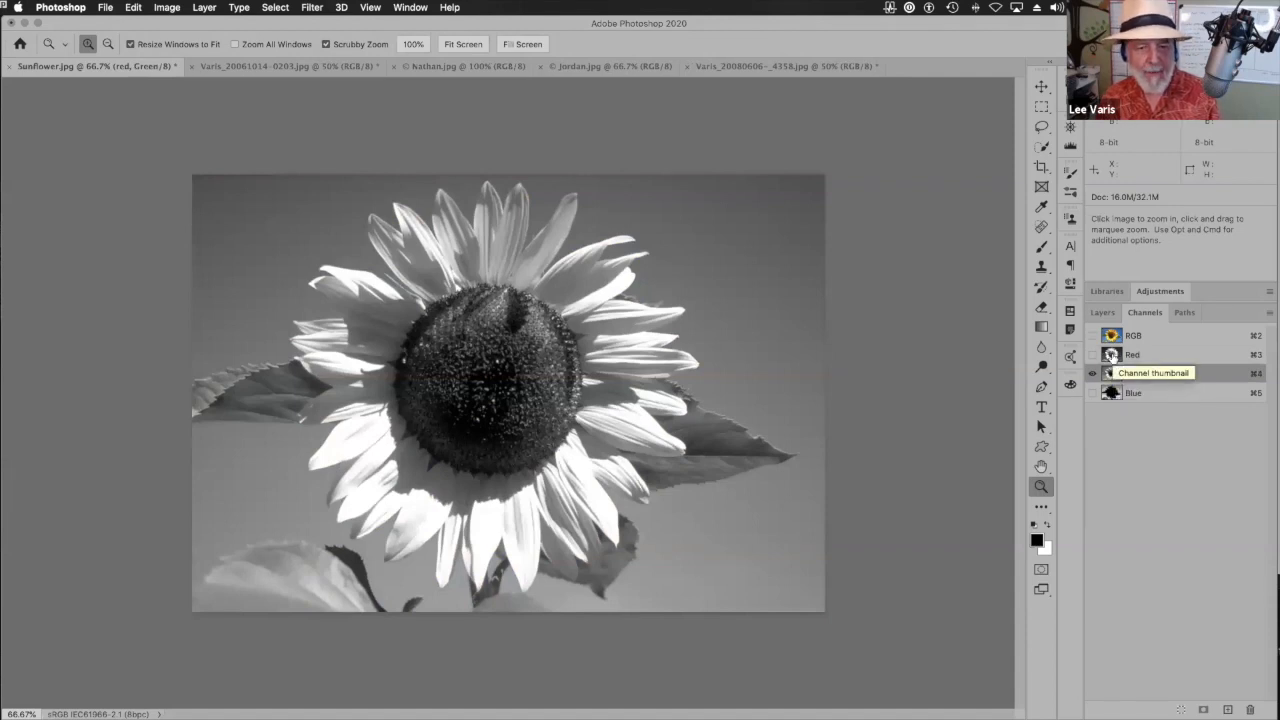
pyautogui.click(1112, 337)
pyautogui.click(1101, 313)
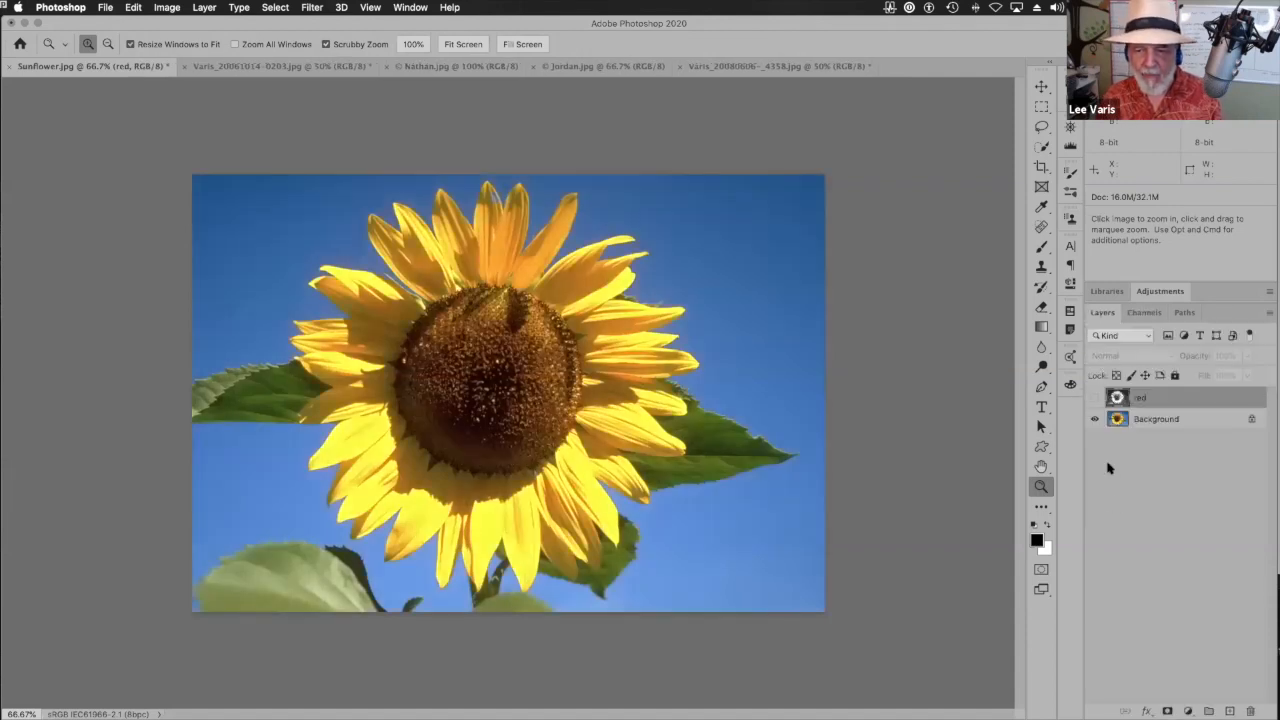
pyautogui.click(1094, 398)
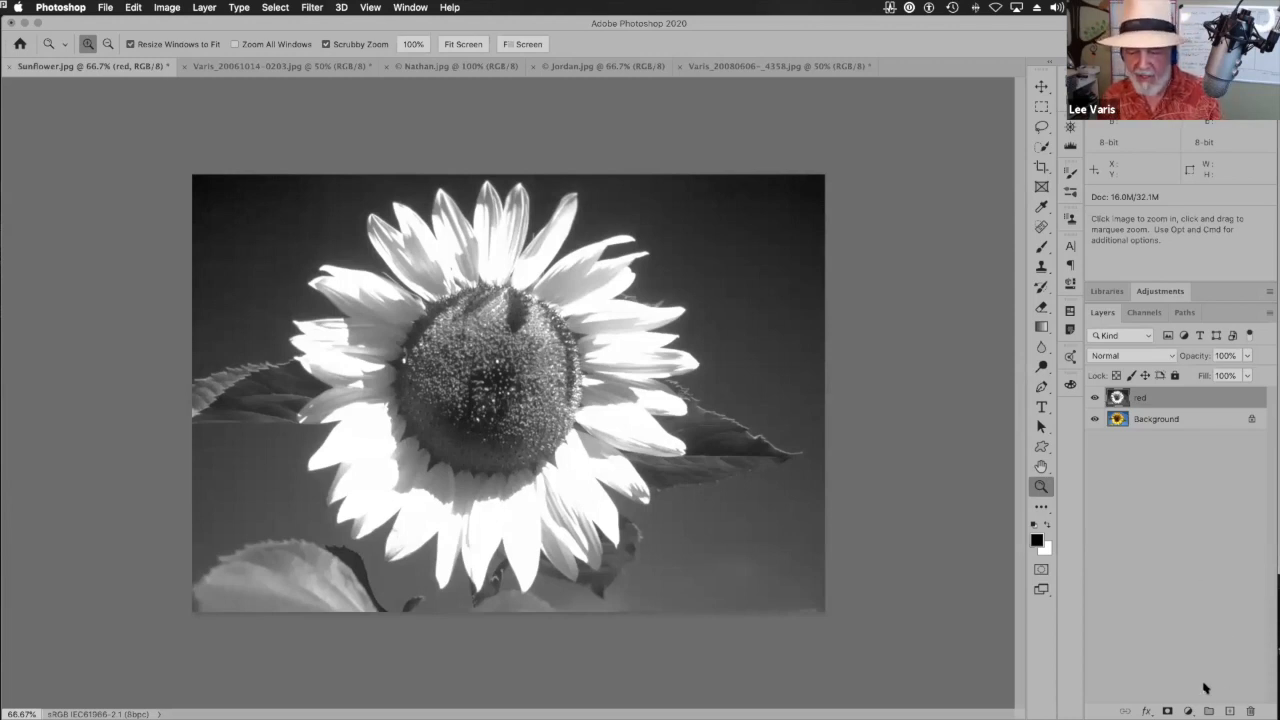
# - Add a new empty layer above the red layer and name it "green"
pyautogui.click(1229, 711)
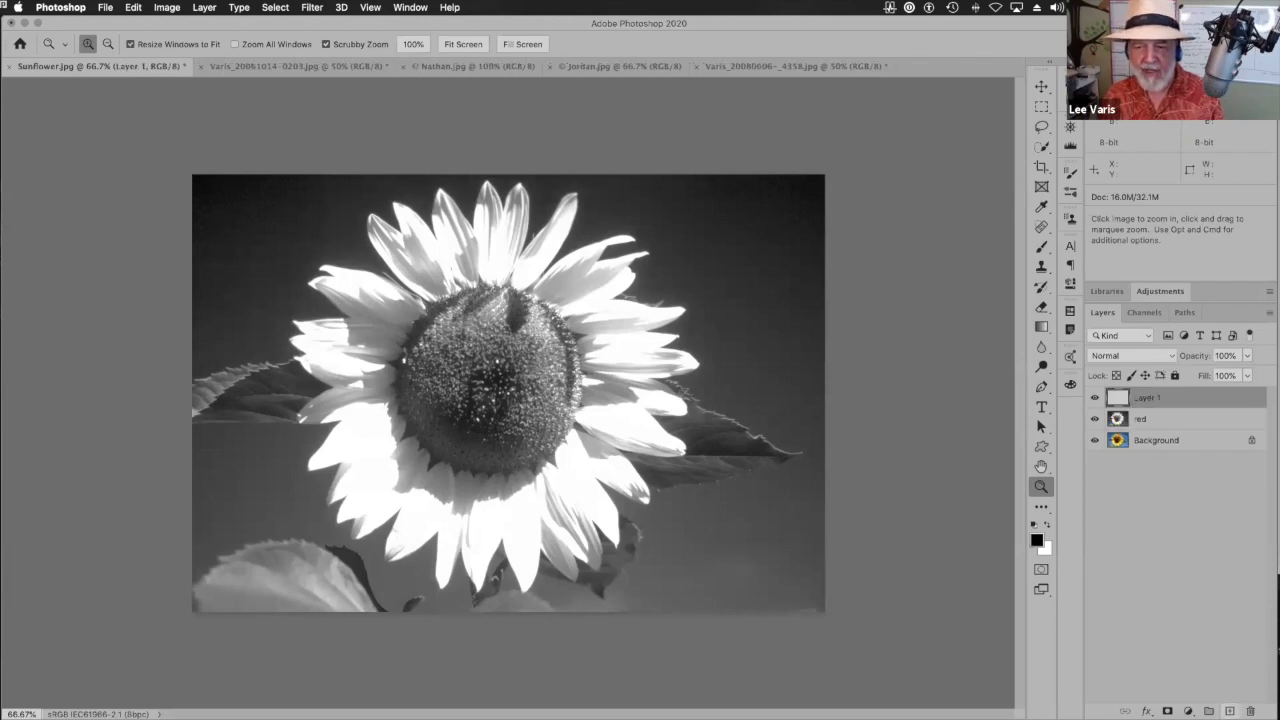
pyautogui.doubleClick(1146, 399)
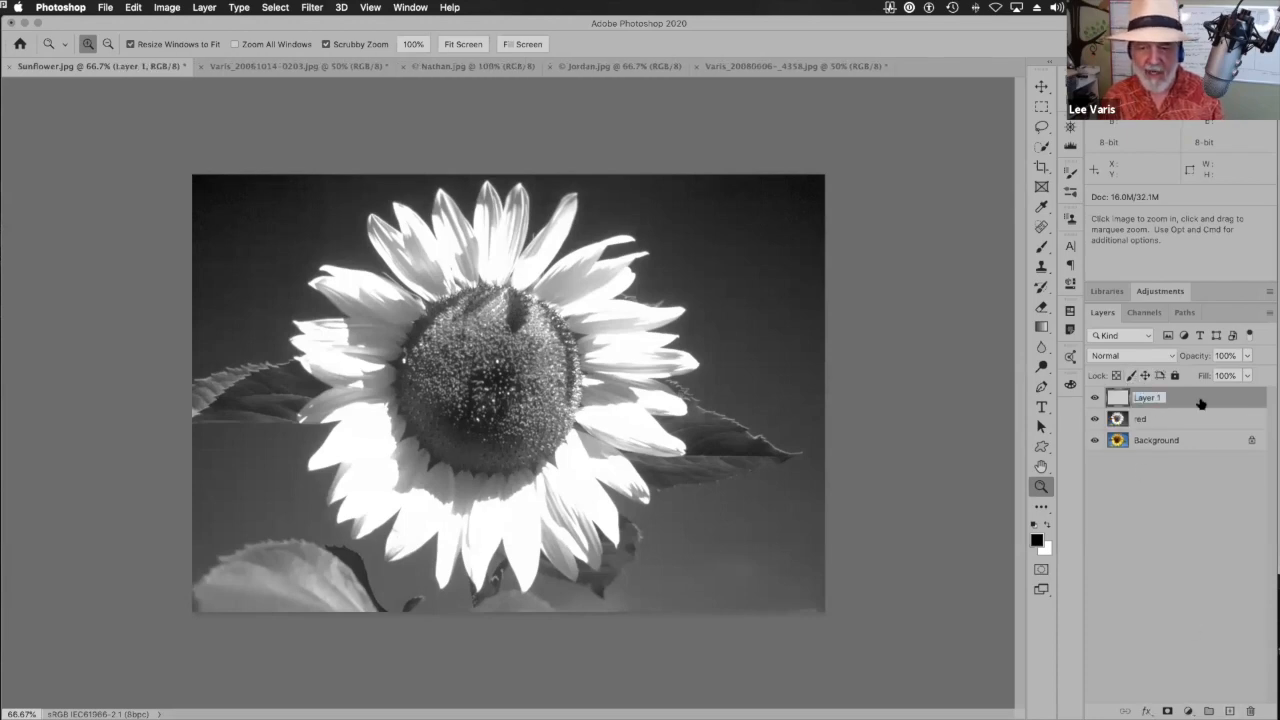
pyautogui.write('g')
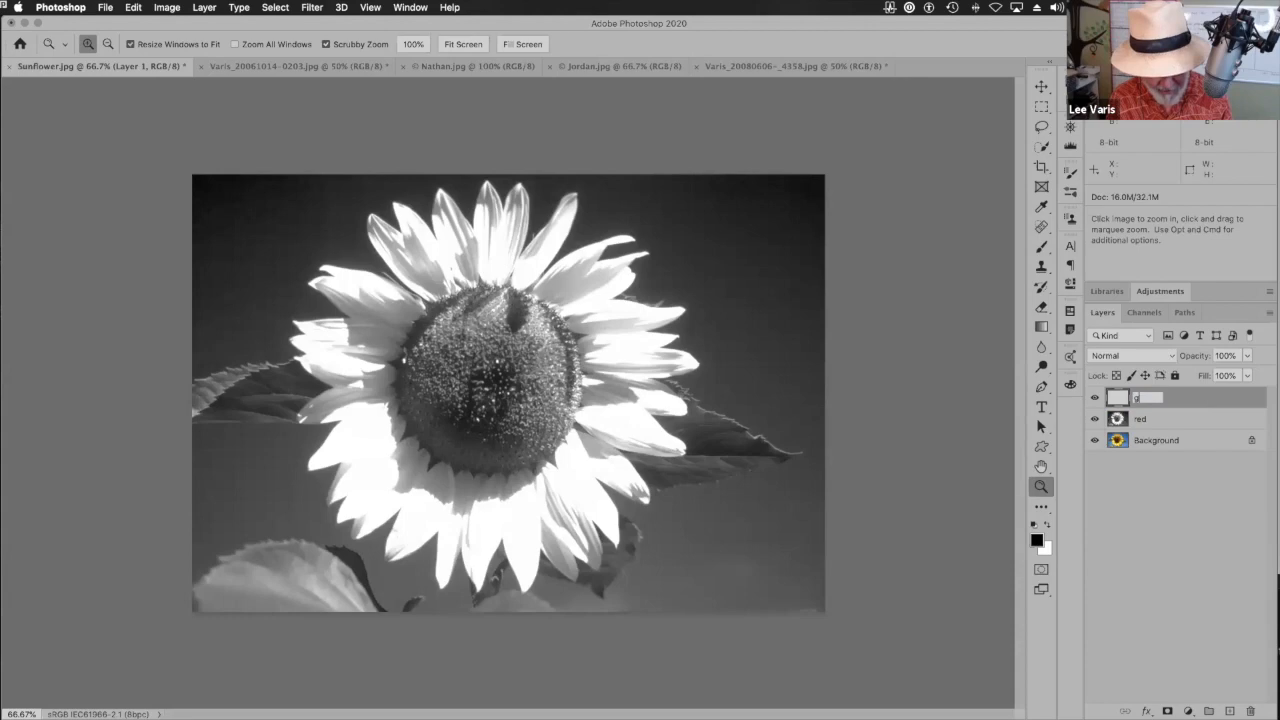
pyautogui.write('reen')
pyautogui.press('Return')
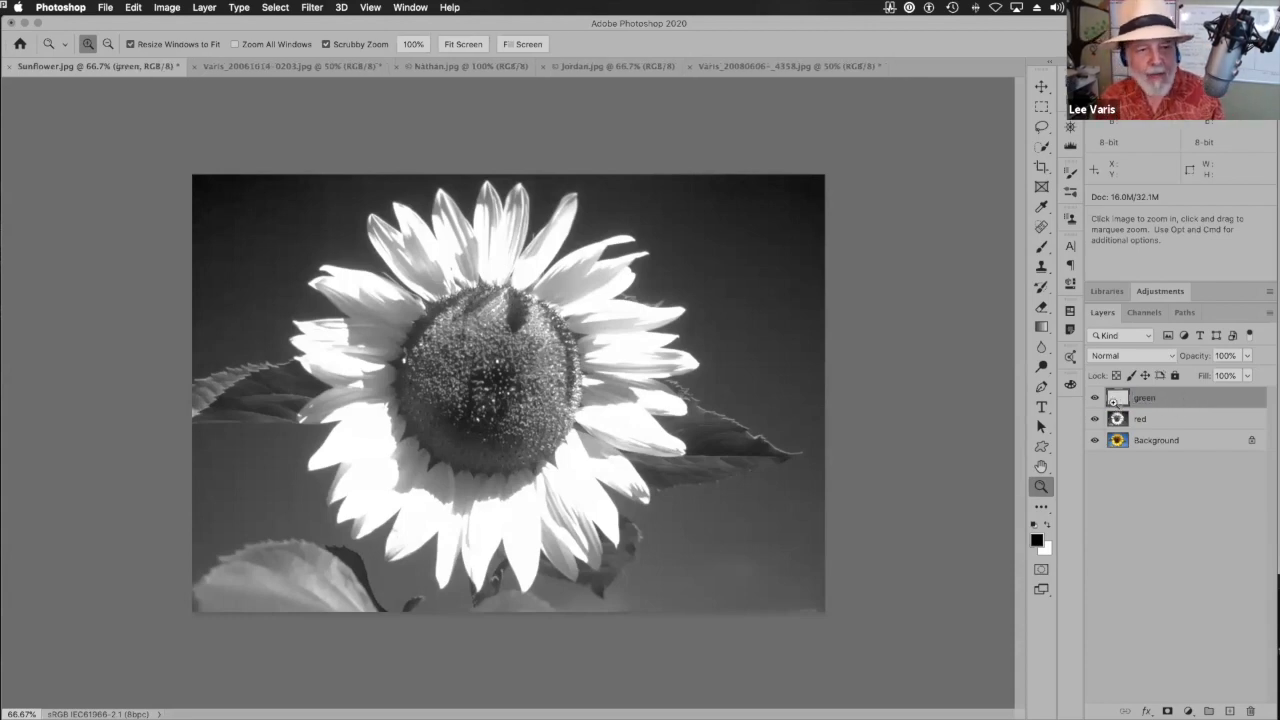
# - Use Apply Image to fill the green layer with the Background layer's Green channel, with Normal blending at 100% opacity
pyautogui.click(167, 8)
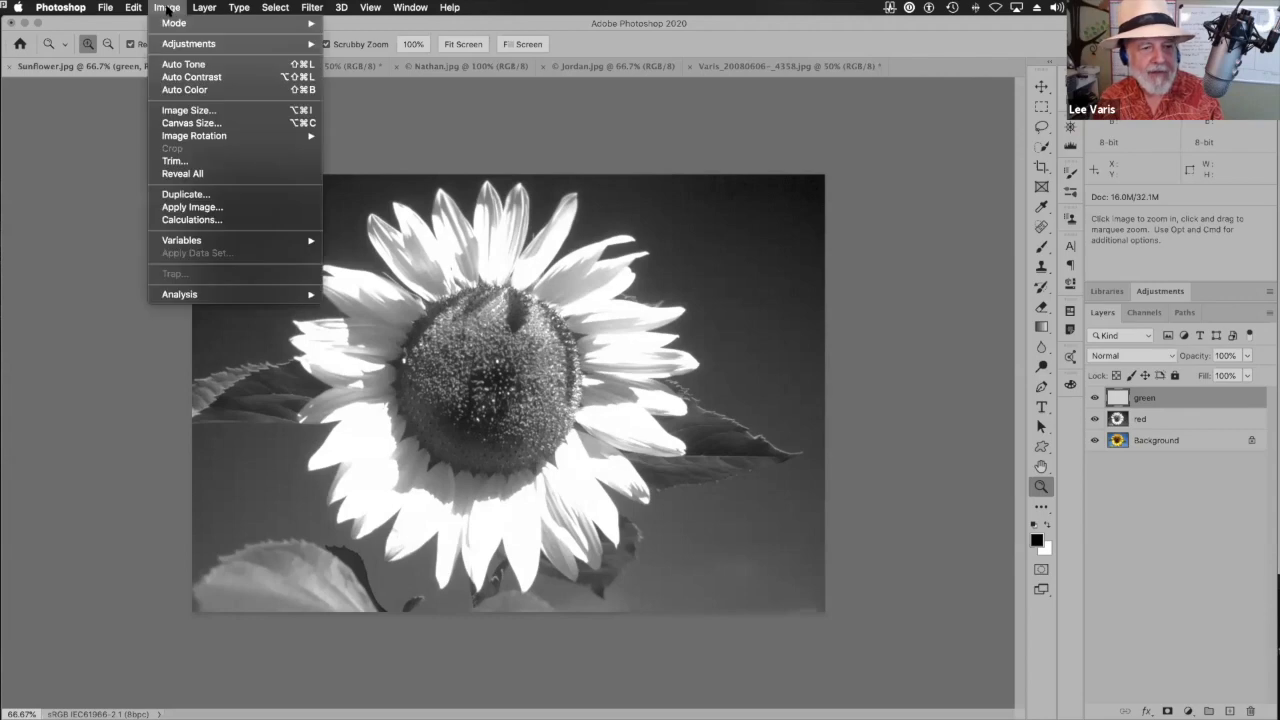
pyautogui.click(192, 207)
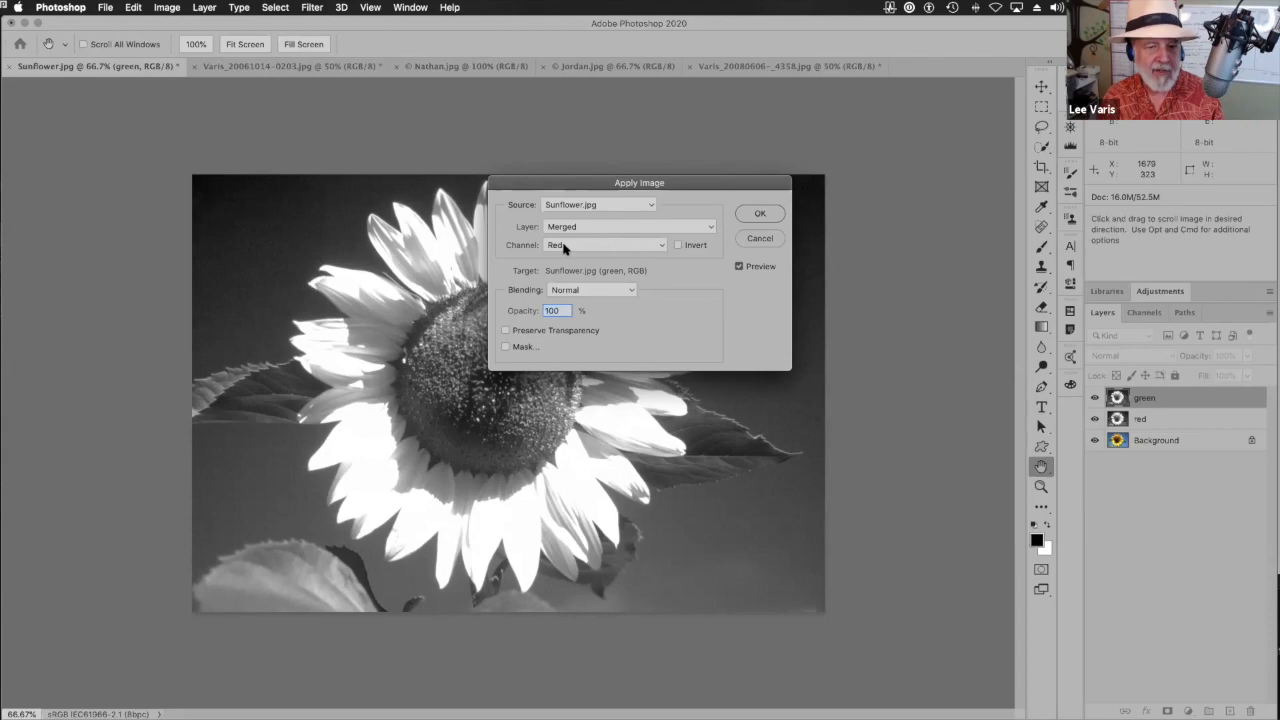
pyautogui.click(639, 231)
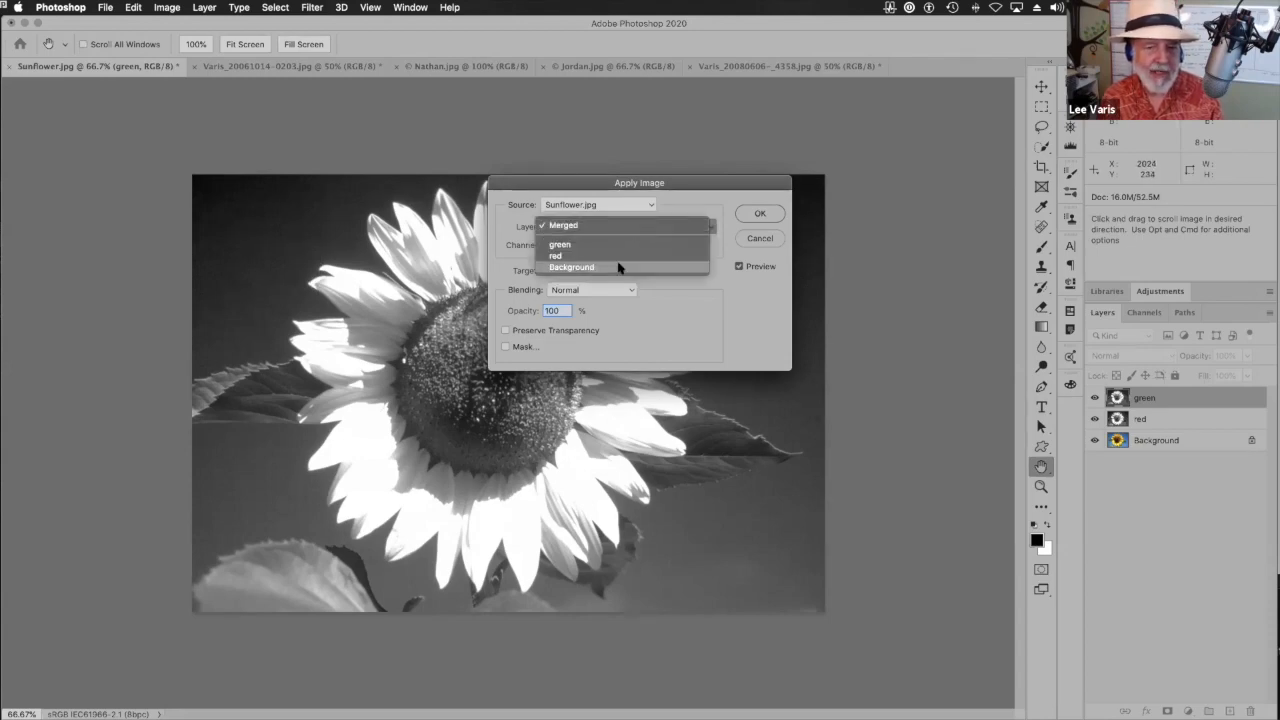
pyautogui.click(618, 267)
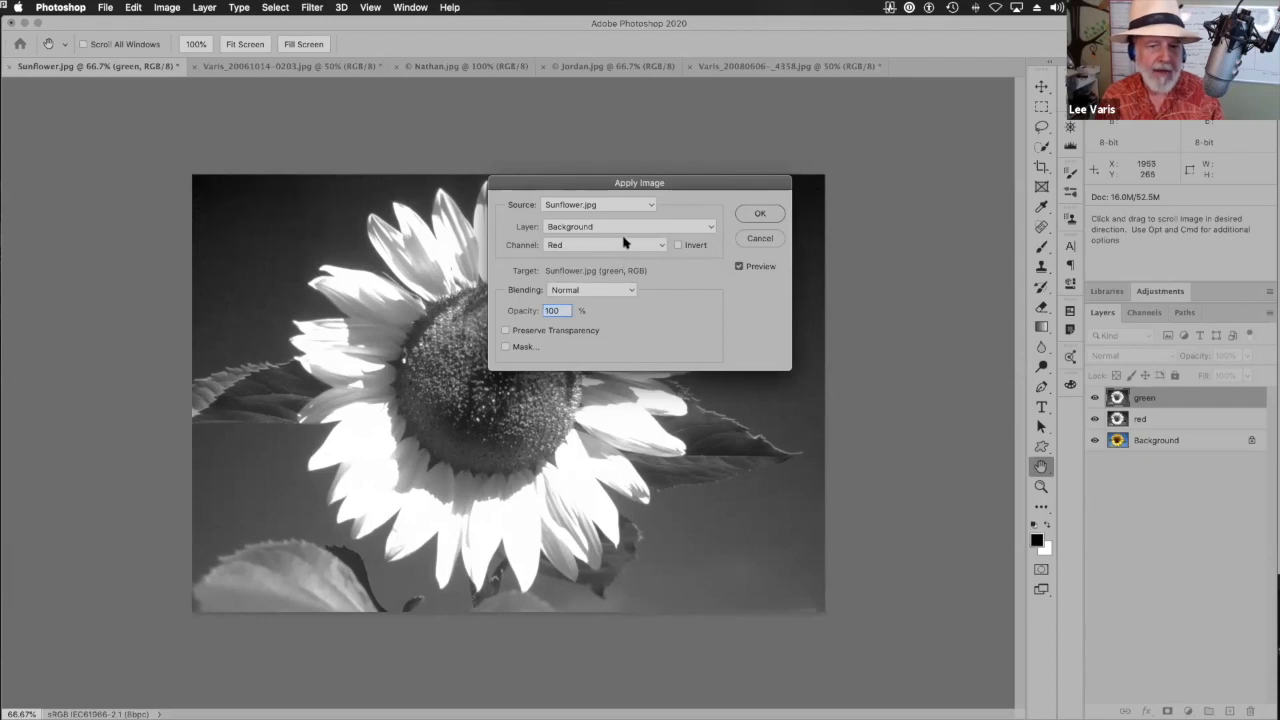
pyautogui.click(621, 245)
pyautogui.click(621, 255)
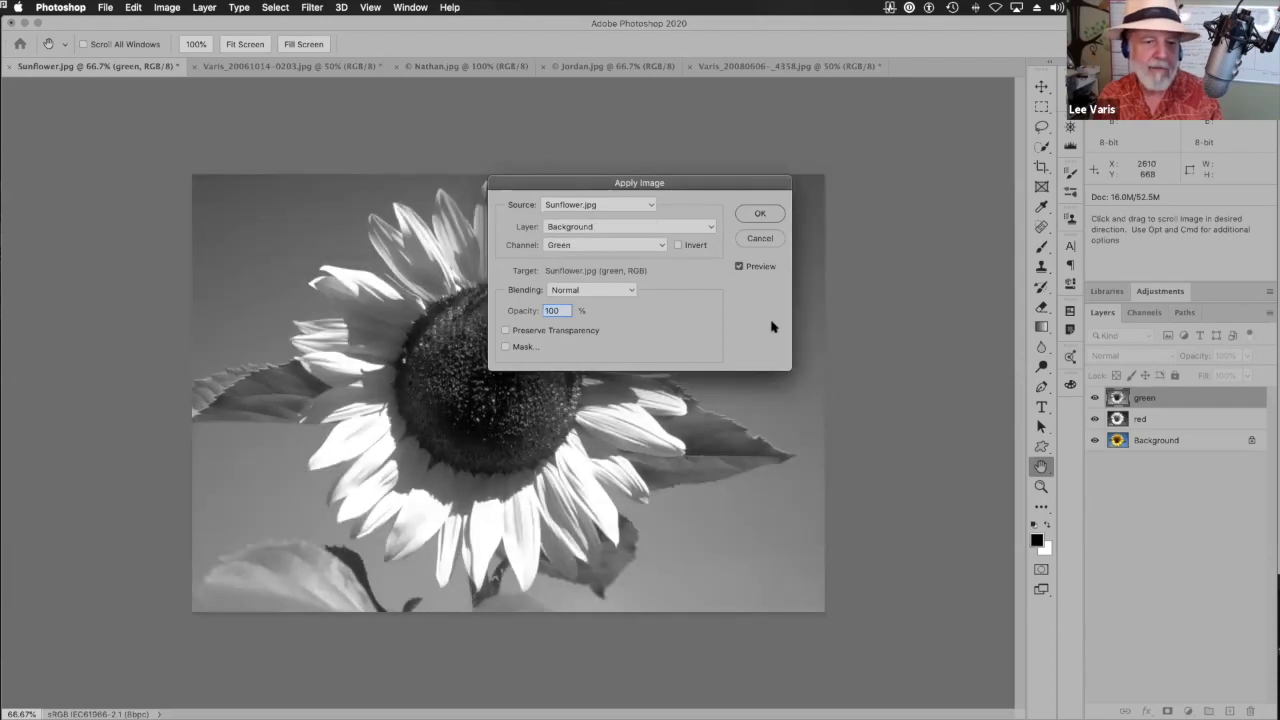
pyautogui.click(758, 213)
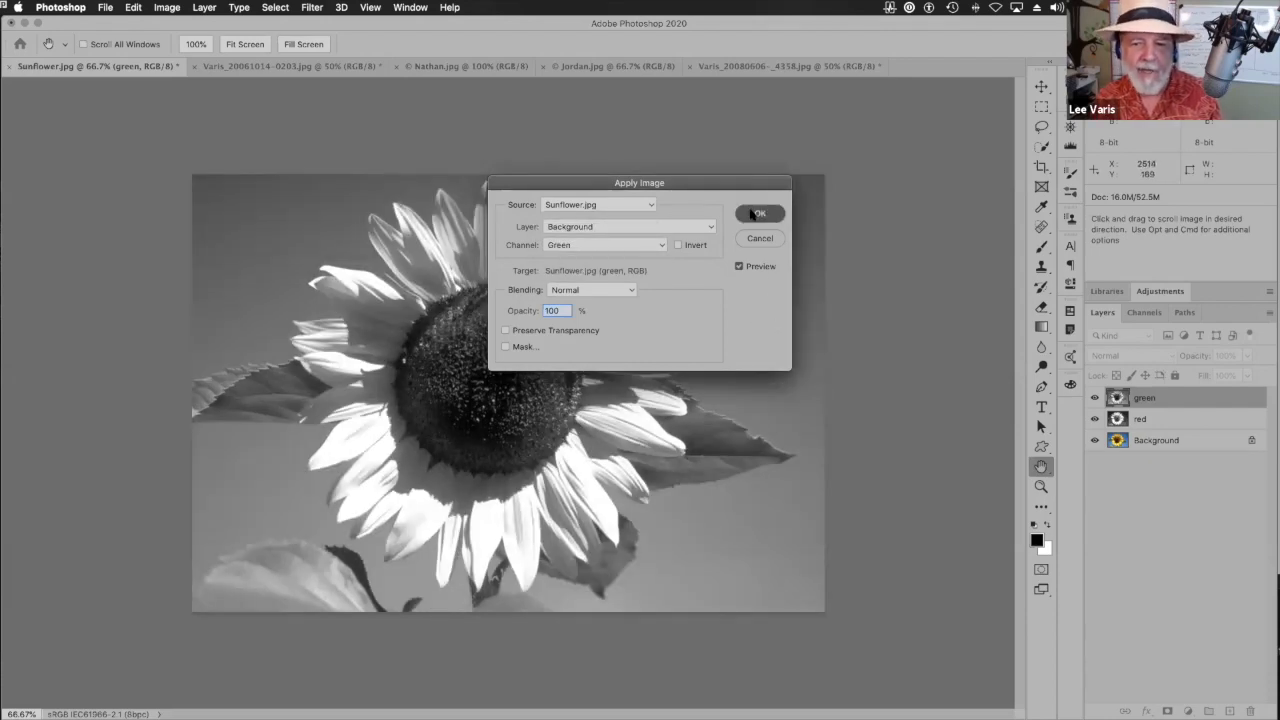
# - Compare the green layer with the red layer beneath it by hiding and showing the green layer
pyautogui.click(1094, 398)
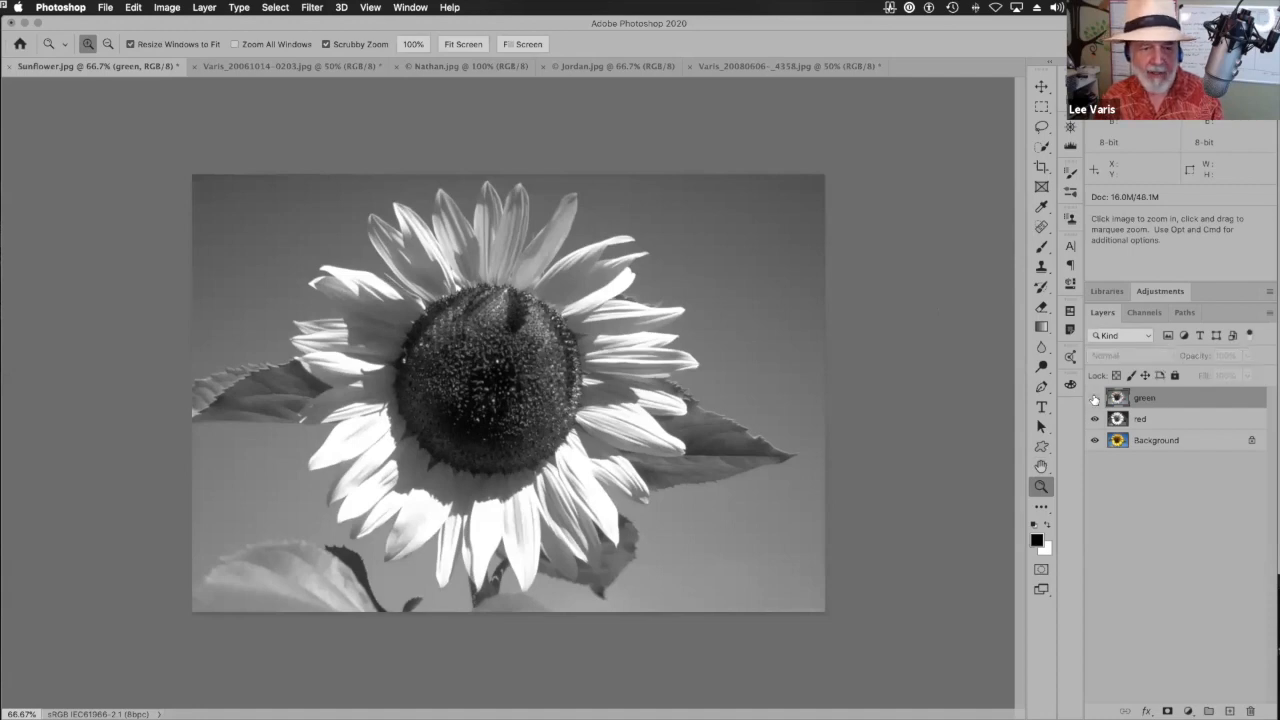
pyautogui.click(1094, 398)
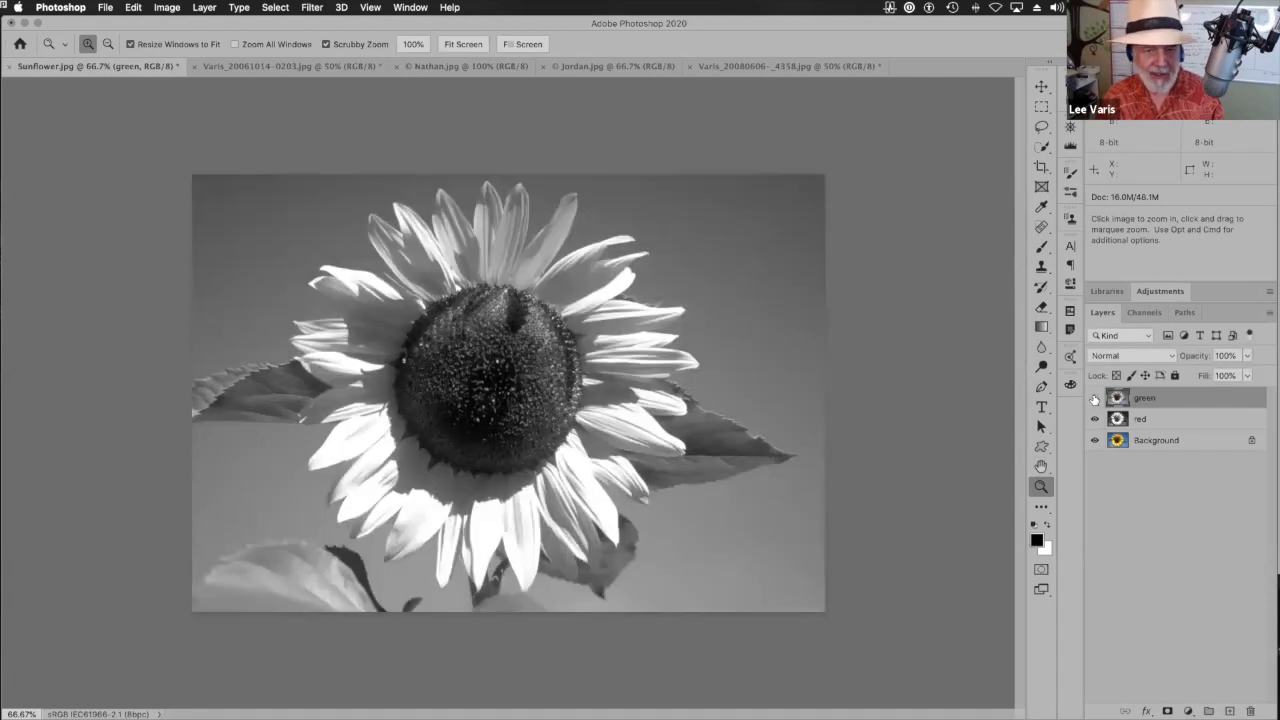
pyautogui.click(1094, 398)
pyautogui.click(1094, 398)
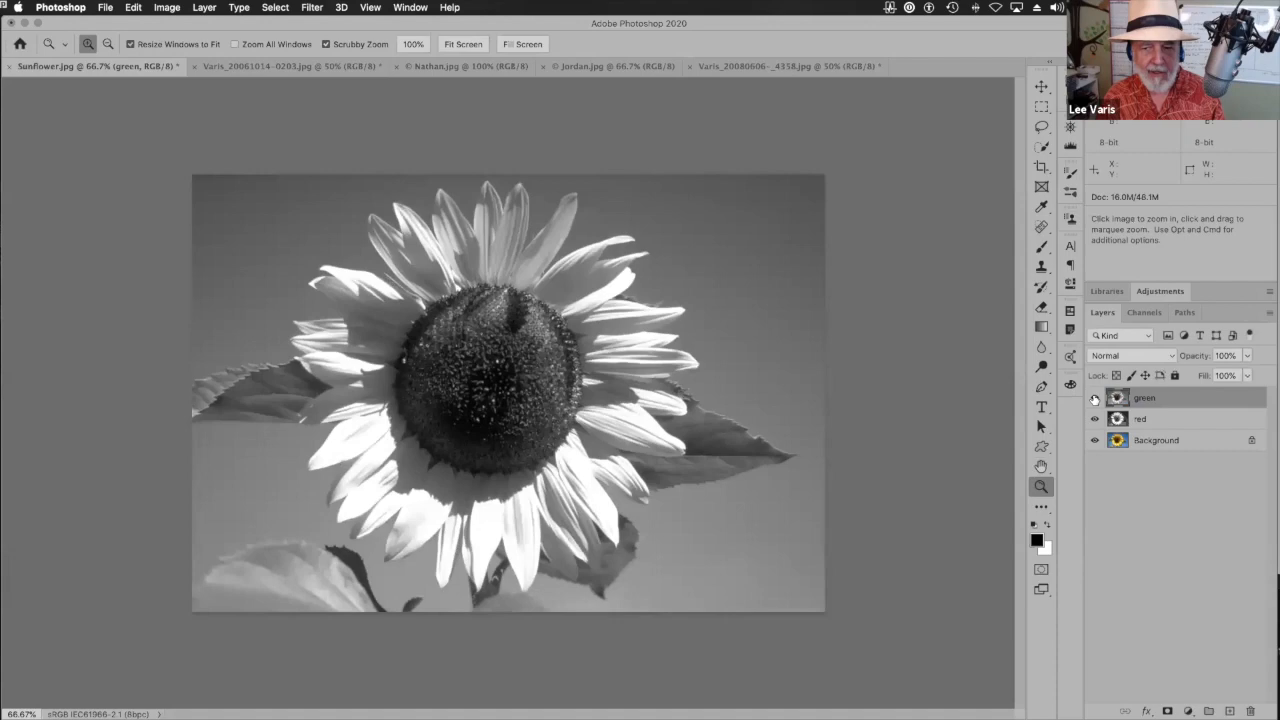
pyautogui.click(1094, 398)
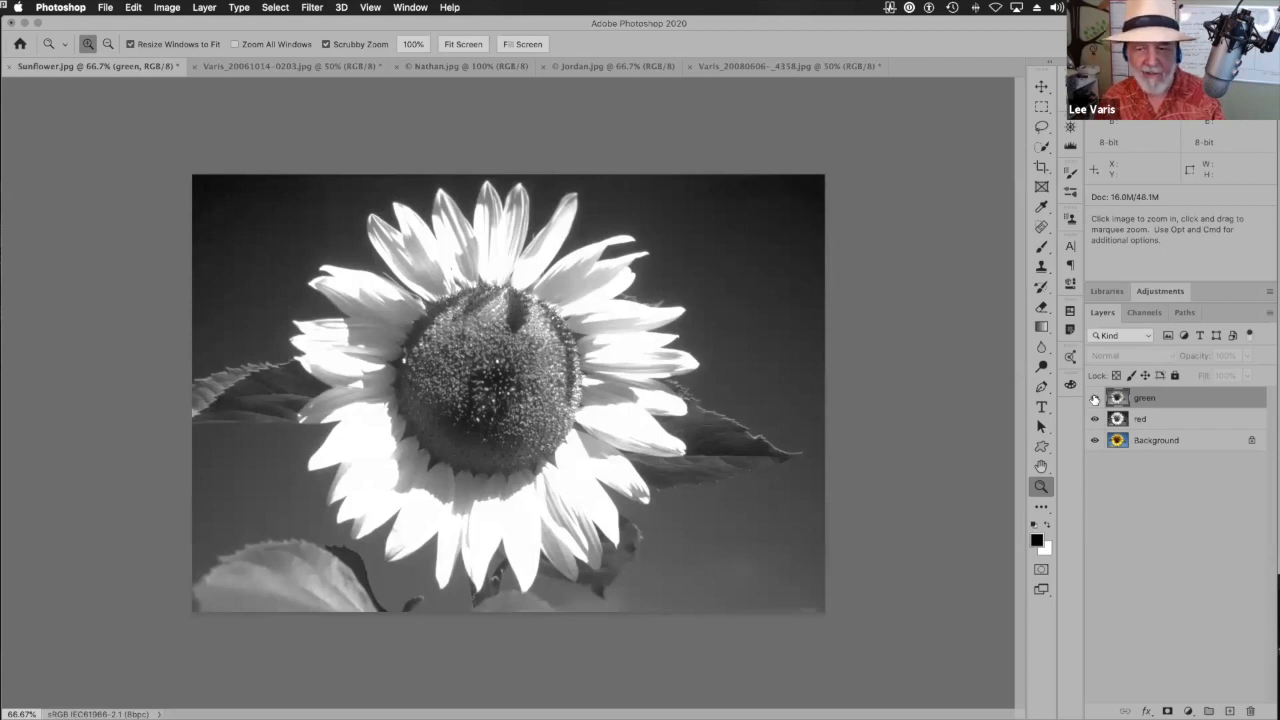
pyautogui.click(1094, 398)
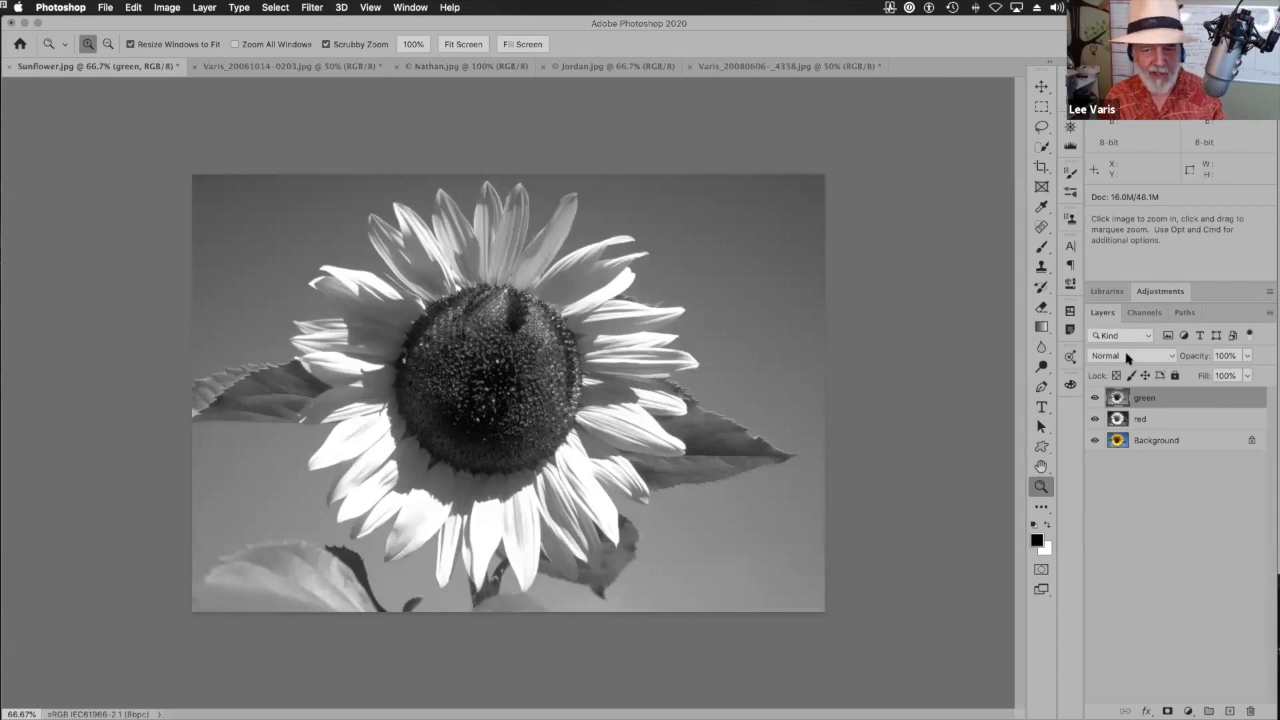
# - Set the green layer's blend mode to Darken and compare the image with that layer hidden and shown
pyautogui.click(1127, 357)
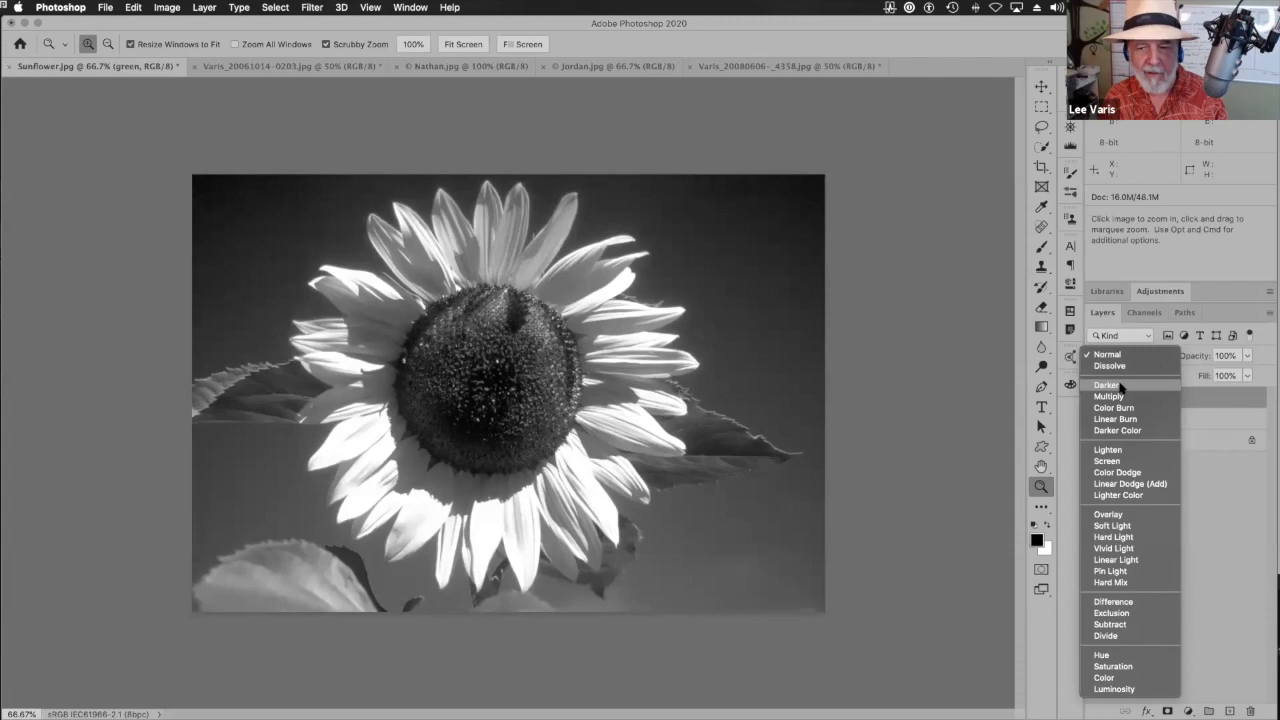
pyautogui.click(1120, 386)
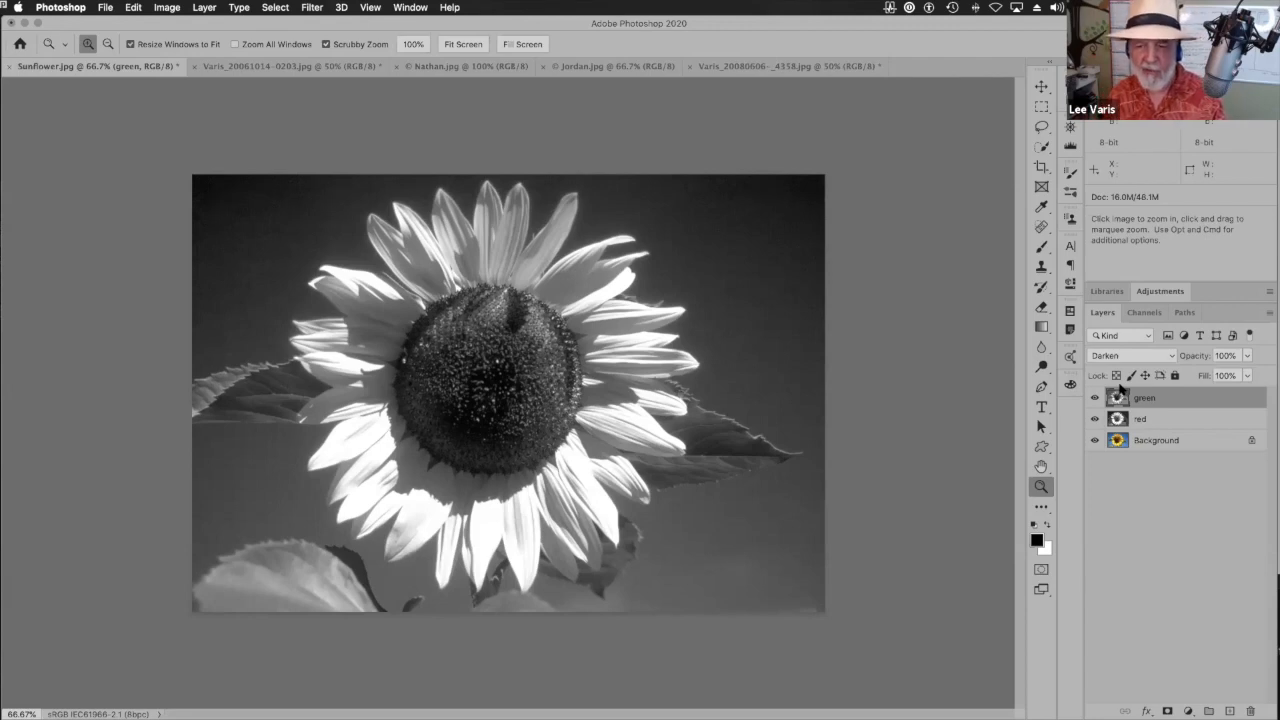
pyautogui.click(1094, 399)
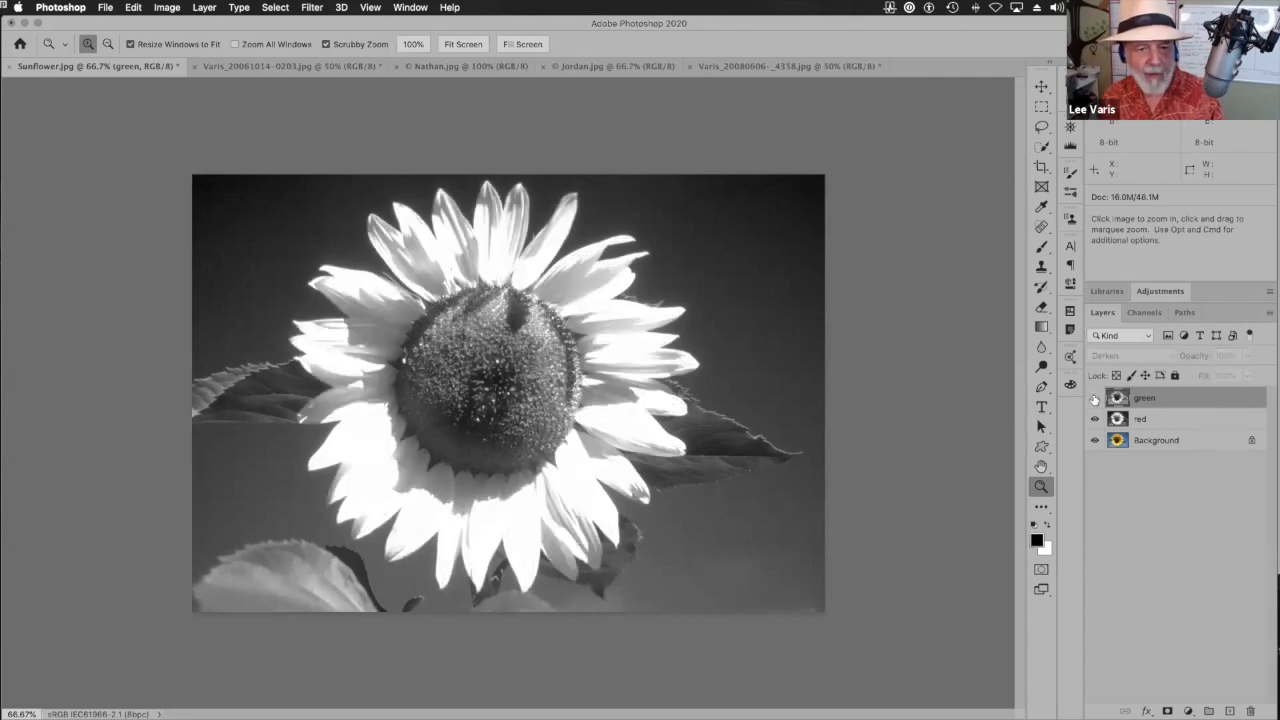
pyautogui.click(1094, 399)
pyautogui.click(1094, 399)
pyautogui.click(1094, 399)
pyautogui.click(1094, 399)
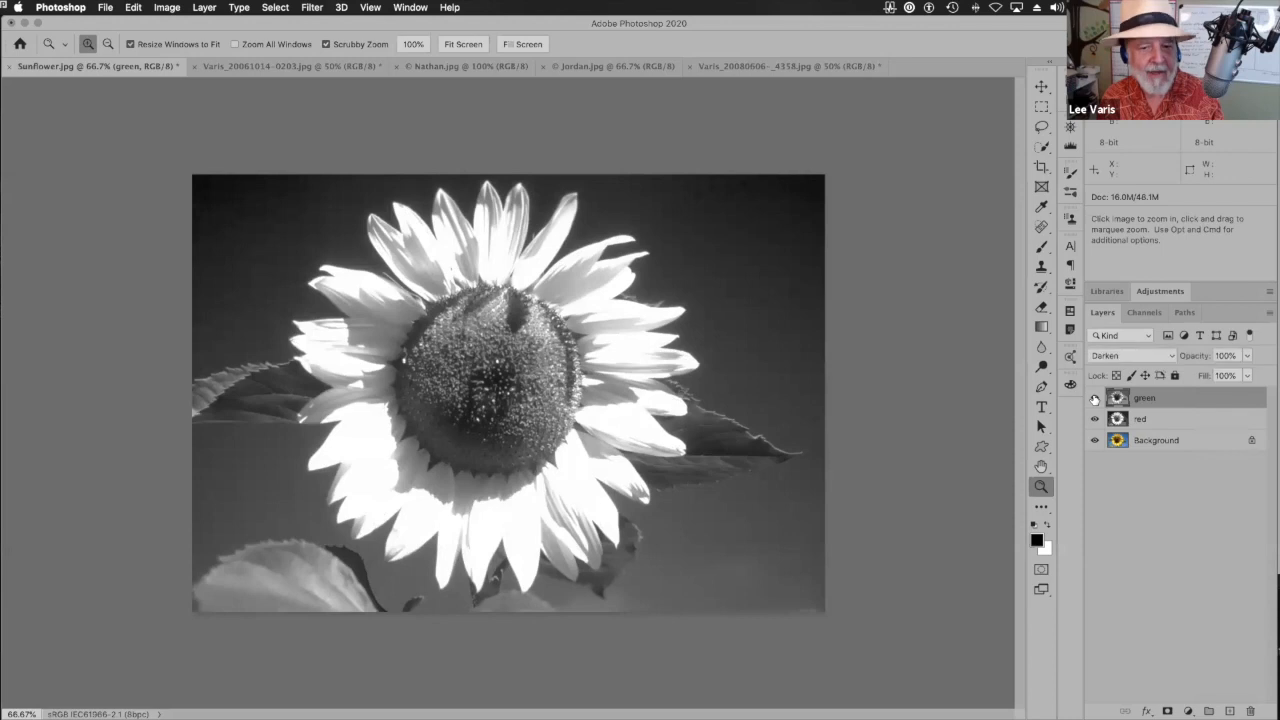
pyautogui.click(1094, 399)
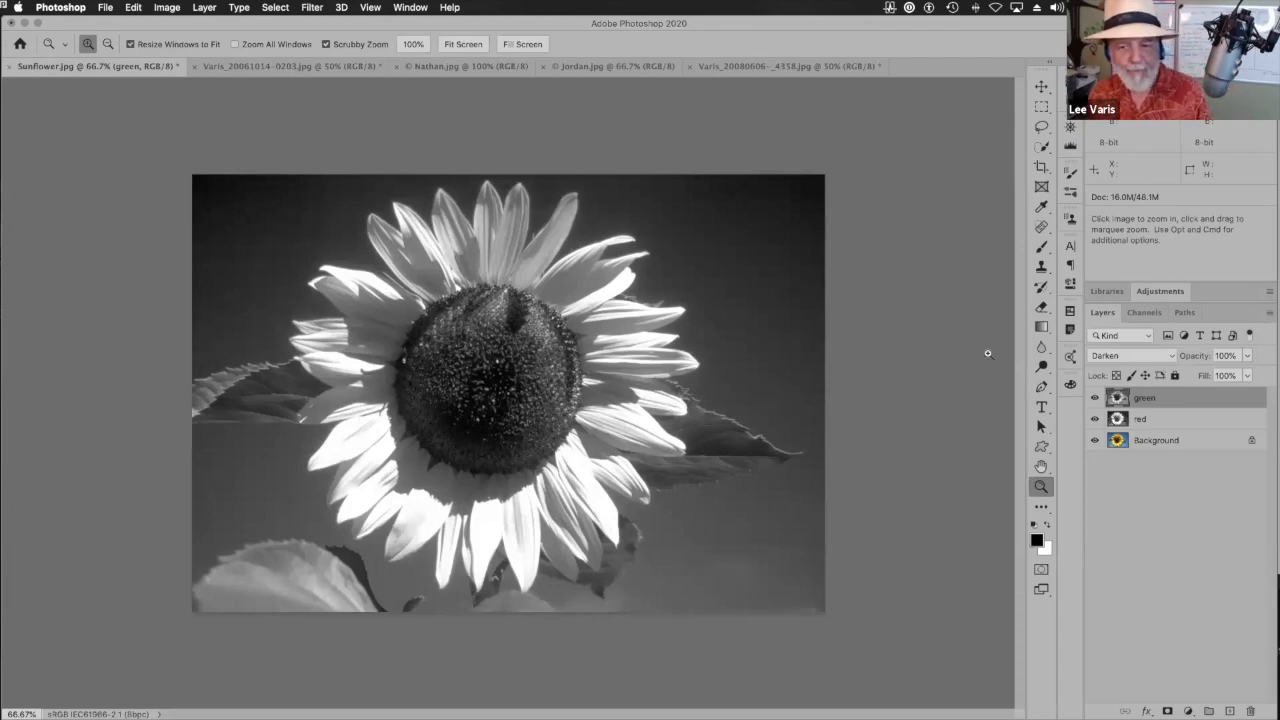
pyautogui.click(1095, 399)
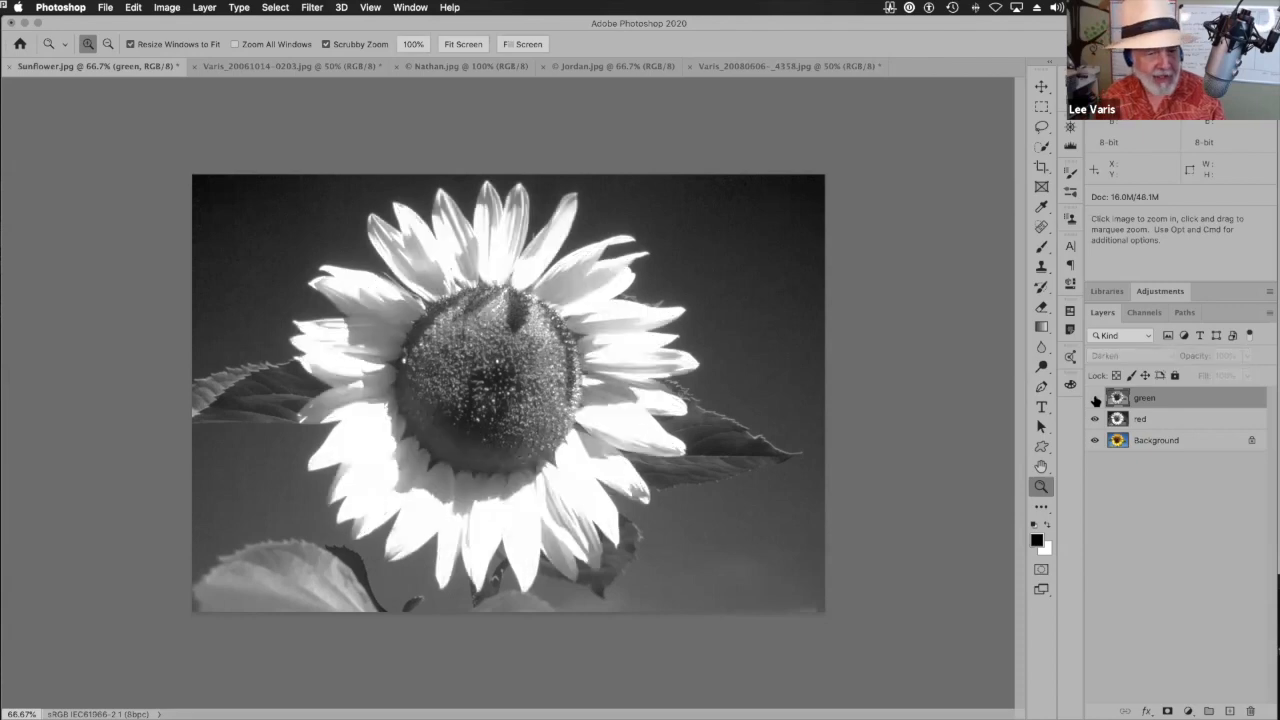
pyautogui.click(1095, 399)
pyautogui.click(1095, 399)
pyautogui.click(1095, 399)
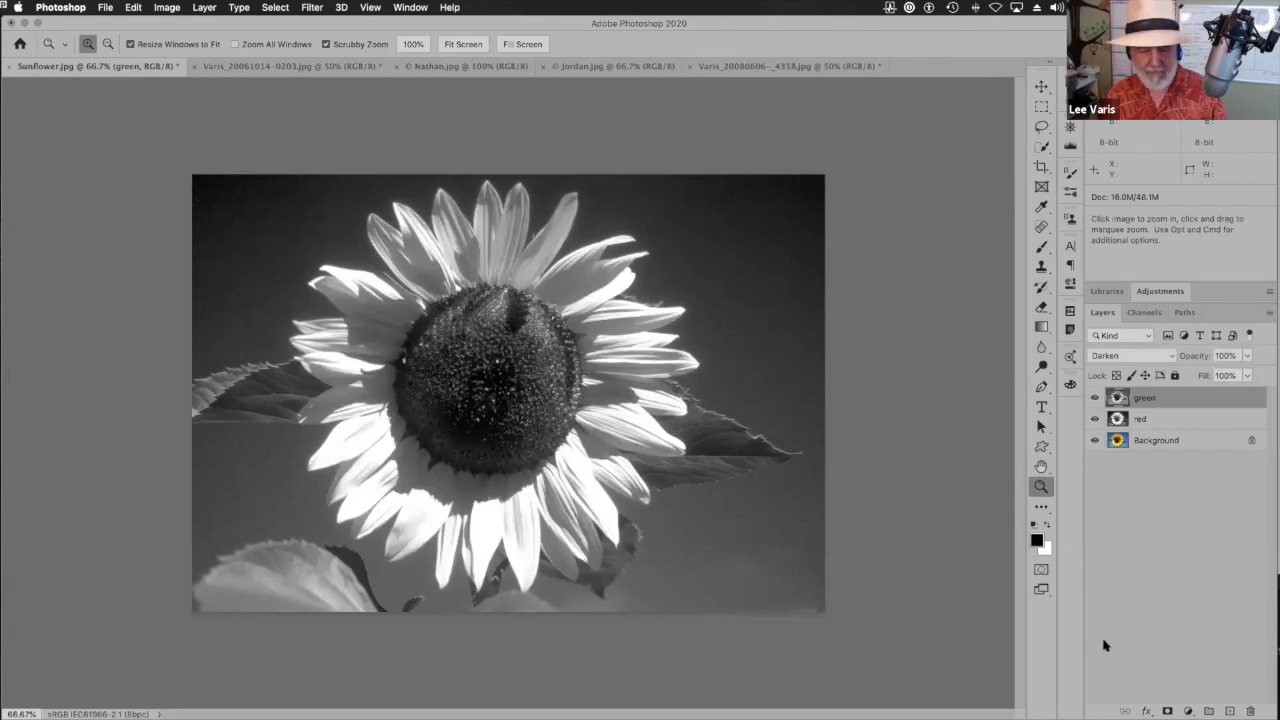
# - Add a layer mask to the green layer and ready the Brush tool with black as the foreground color
pyautogui.click(1167, 711)
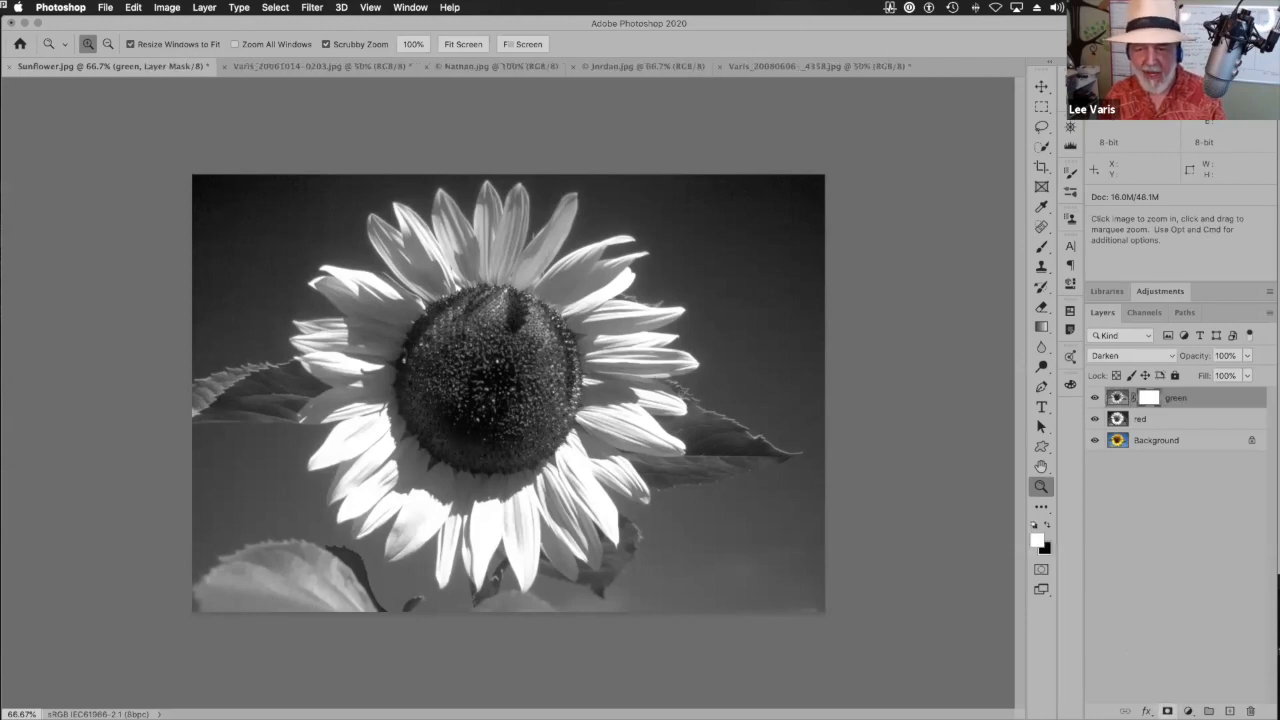
pyautogui.click(1042, 247)
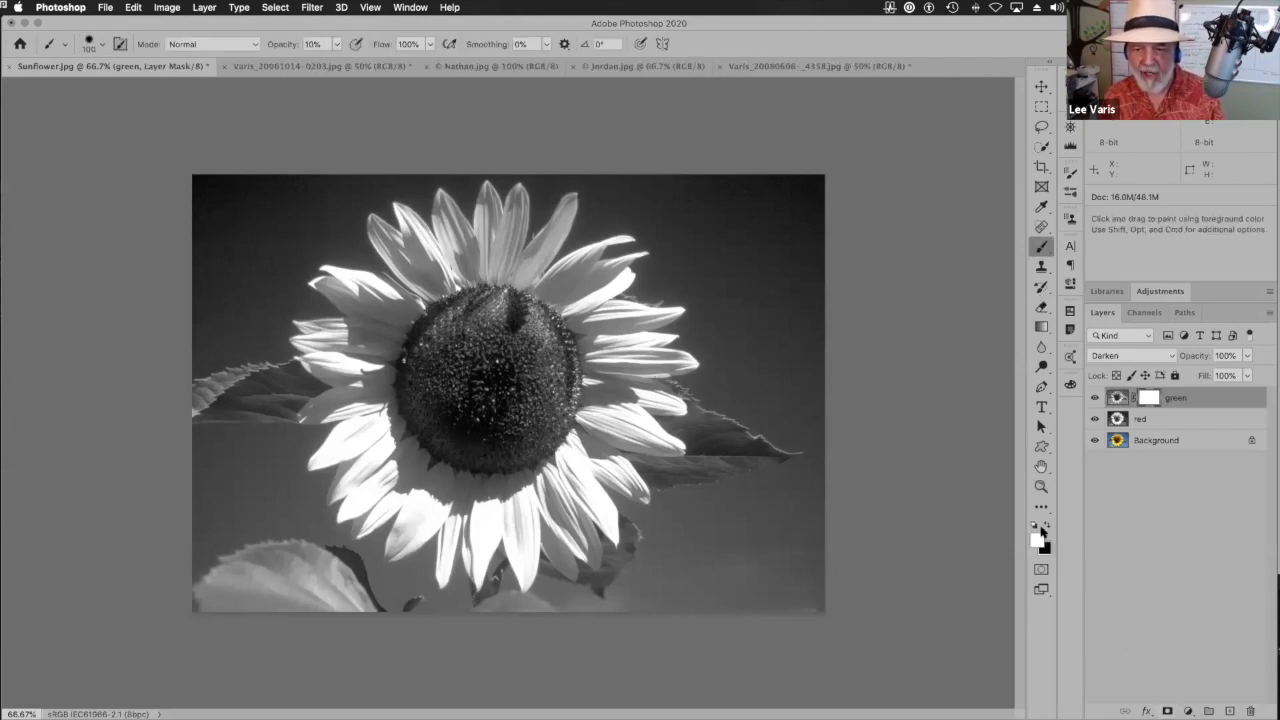
pyautogui.click(1046, 525)
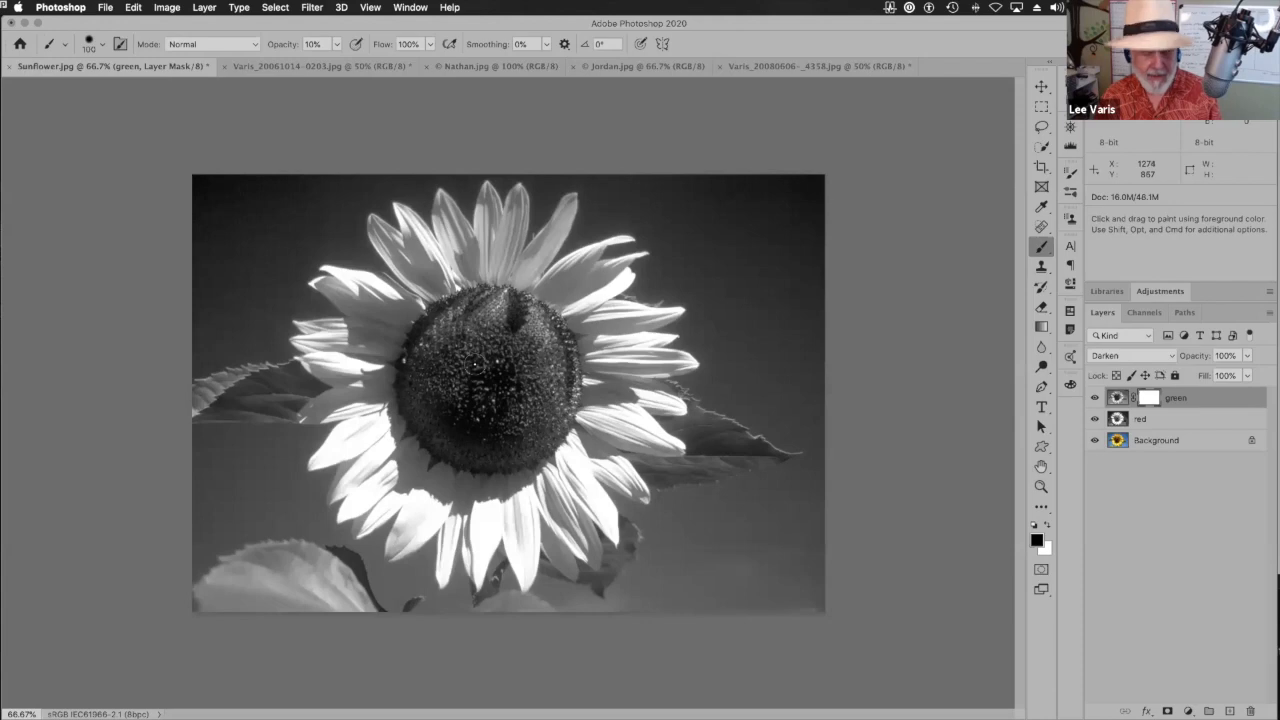
# - Paint black over the flower's dark center on the green layer's mask with a 600 px brush, raising the brush opacity to 100%
pyautogui.press(']')
pyautogui.press(']')
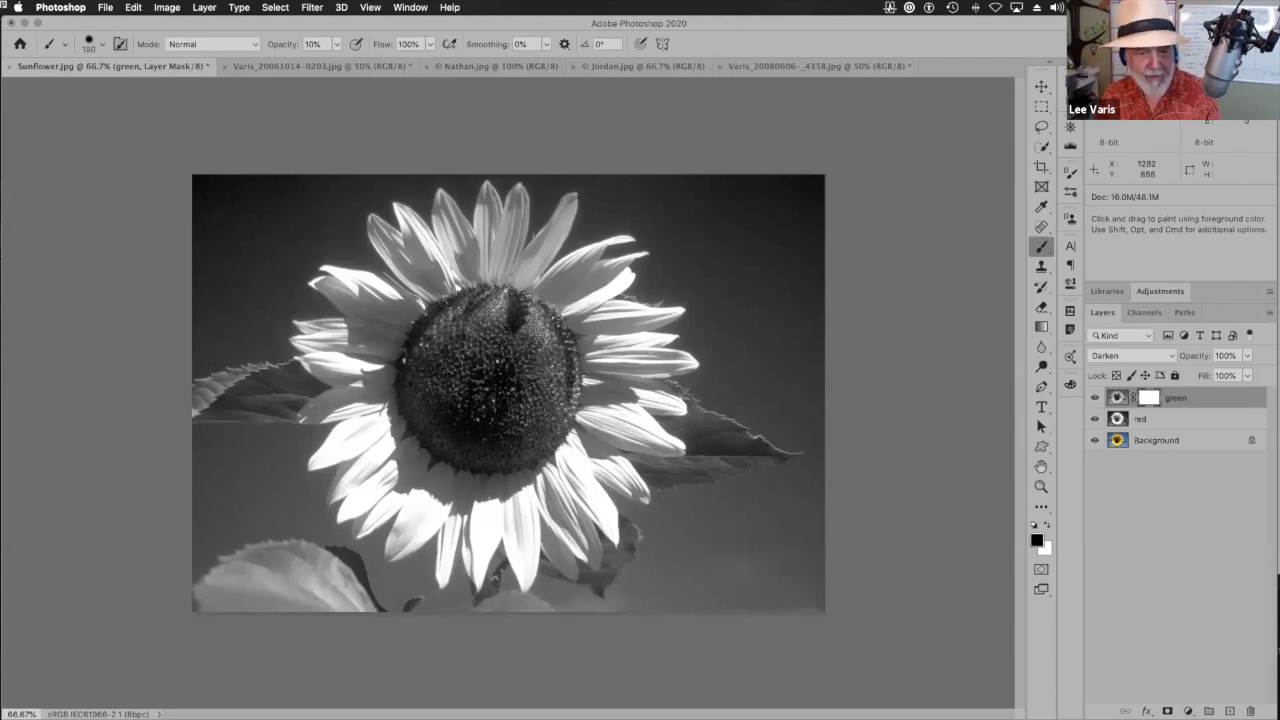
pyautogui.press(']')
pyautogui.press(']')
pyautogui.press(']')
pyautogui.press(']')
pyautogui.press(']')
pyautogui.press(']')
pyautogui.press(']')
pyautogui.press(']')
pyautogui.press(']')
pyautogui.press(']')
pyautogui.press(']')
pyautogui.moveTo(491, 367)
pyautogui.mouseDown()
pyautogui.moveTo(472, 390)
pyautogui.moveTo(485, 400)
pyautogui.moveTo(475, 380)
pyautogui.moveTo(492, 400)
pyautogui.mouseUp()
pyautogui.press('0')
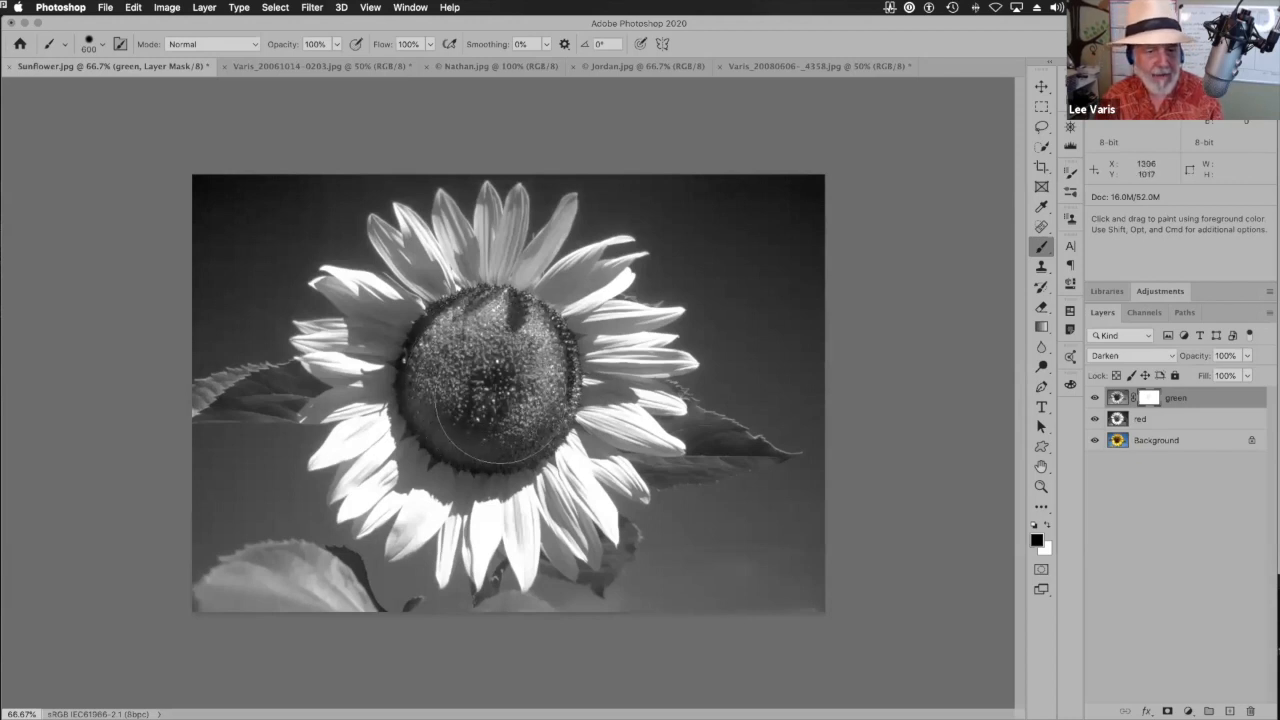
# - Compare the image with the masked green layer hidden and shown
pyautogui.click(1095, 398)
pyautogui.click(1095, 398)
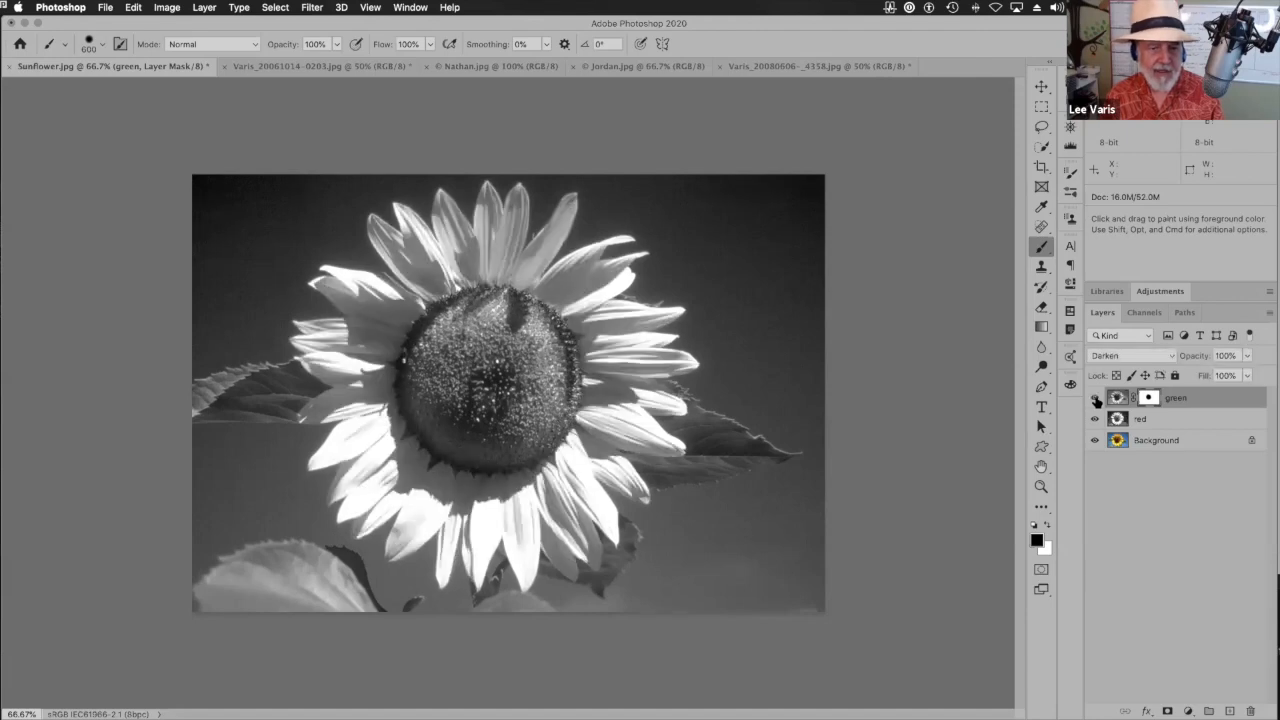
pyautogui.click(1095, 398)
pyautogui.click(1095, 398)
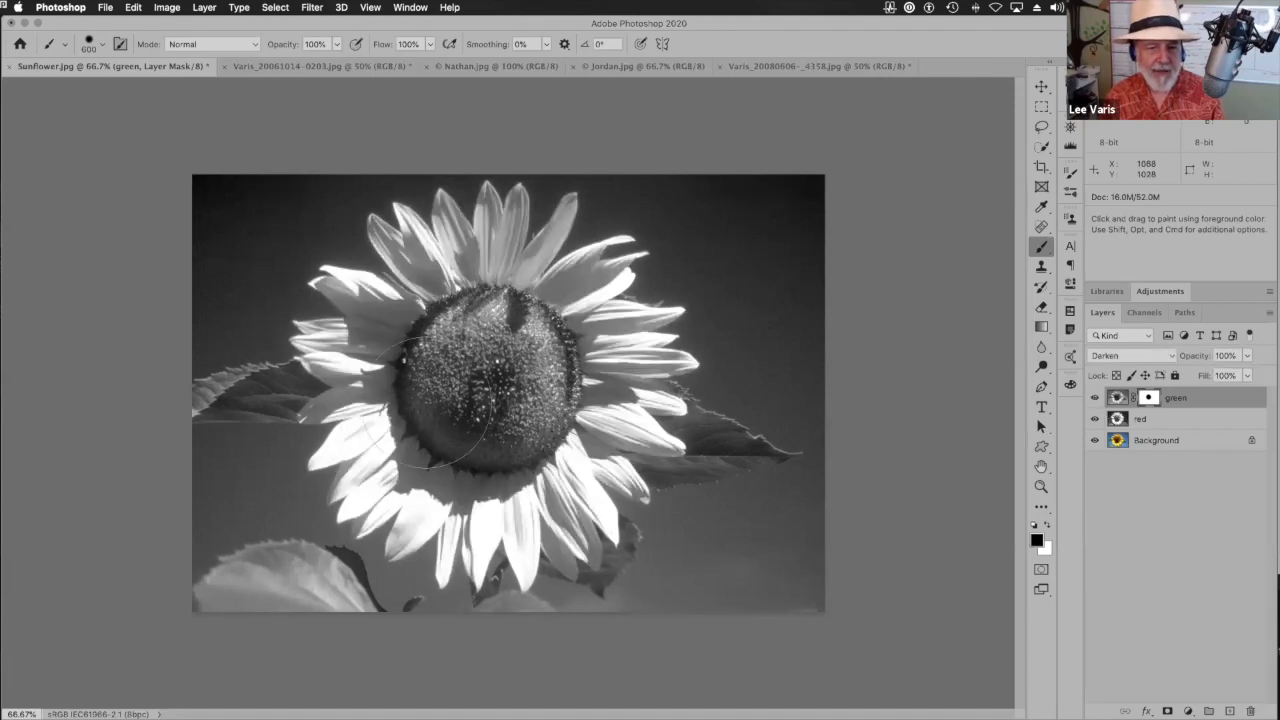
# - Reduce the brush to 400 px and paint more black over the flower's center on the green layer's mask
pyautogui.press('[')
pyautogui.press('[')
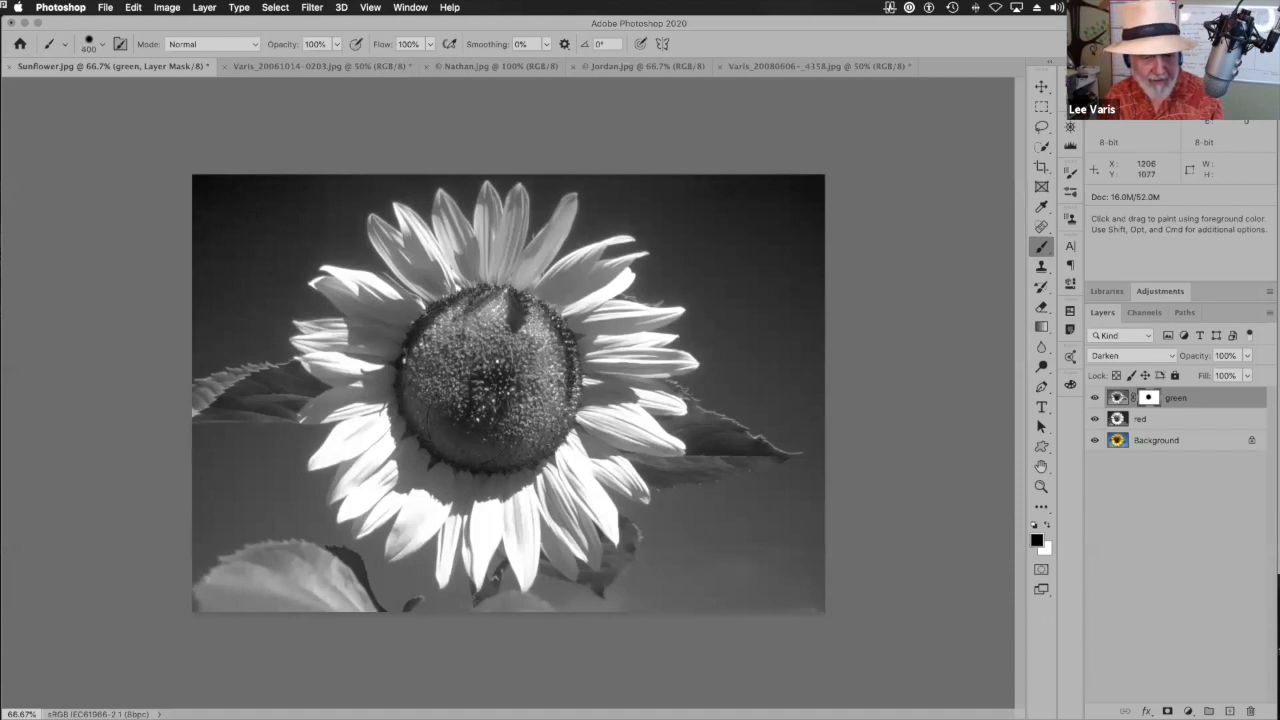
pyautogui.moveTo(525, 412)
pyautogui.mouseDown()
pyautogui.moveTo(528, 364)
pyautogui.moveTo(495, 337)
pyautogui.mouseUp()
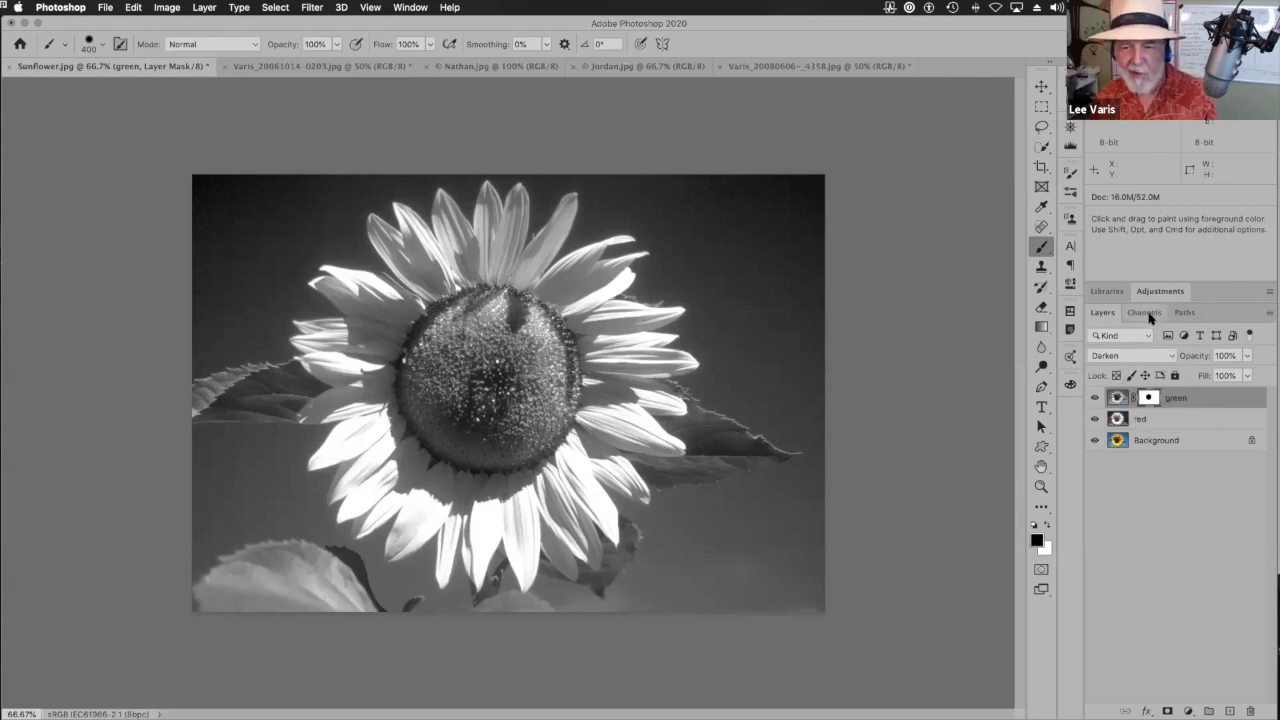
# - Examine the original photo's Blue channel with the green and red layers hidden, and restore the full-color view and both layers' visibility
pyautogui.click(1094, 398)
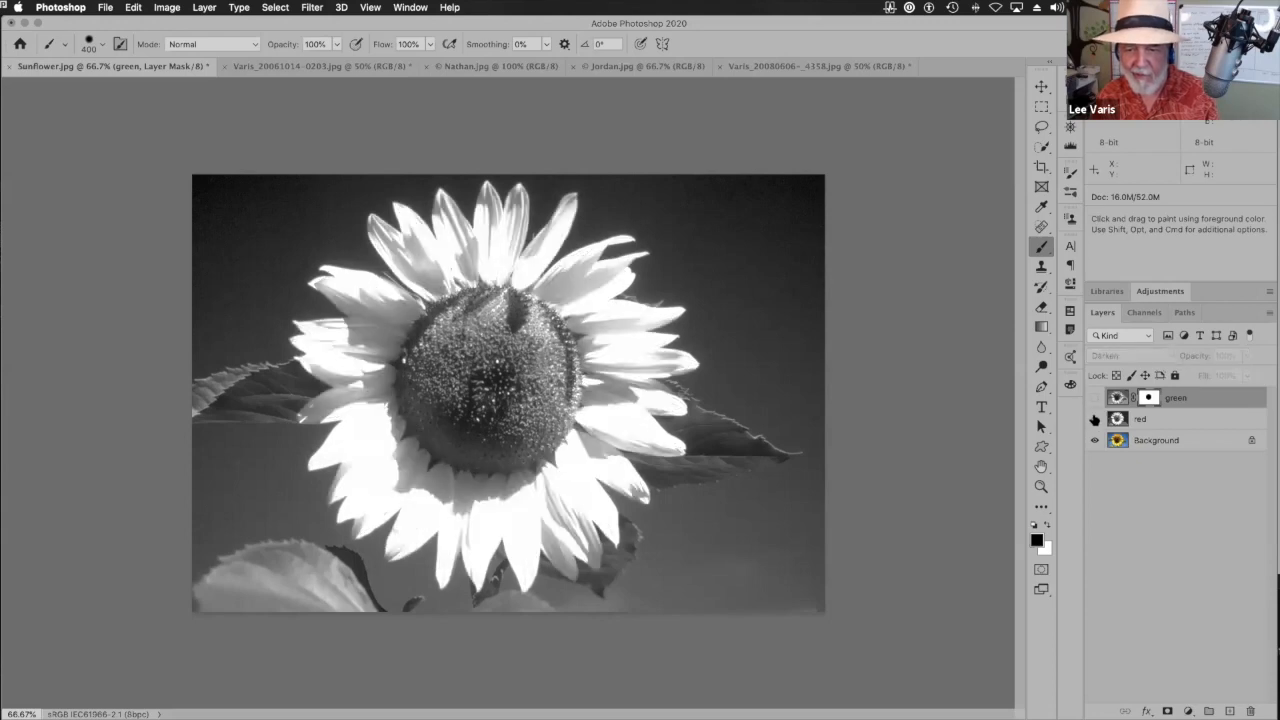
pyautogui.click(1094, 419)
pyautogui.click(1137, 313)
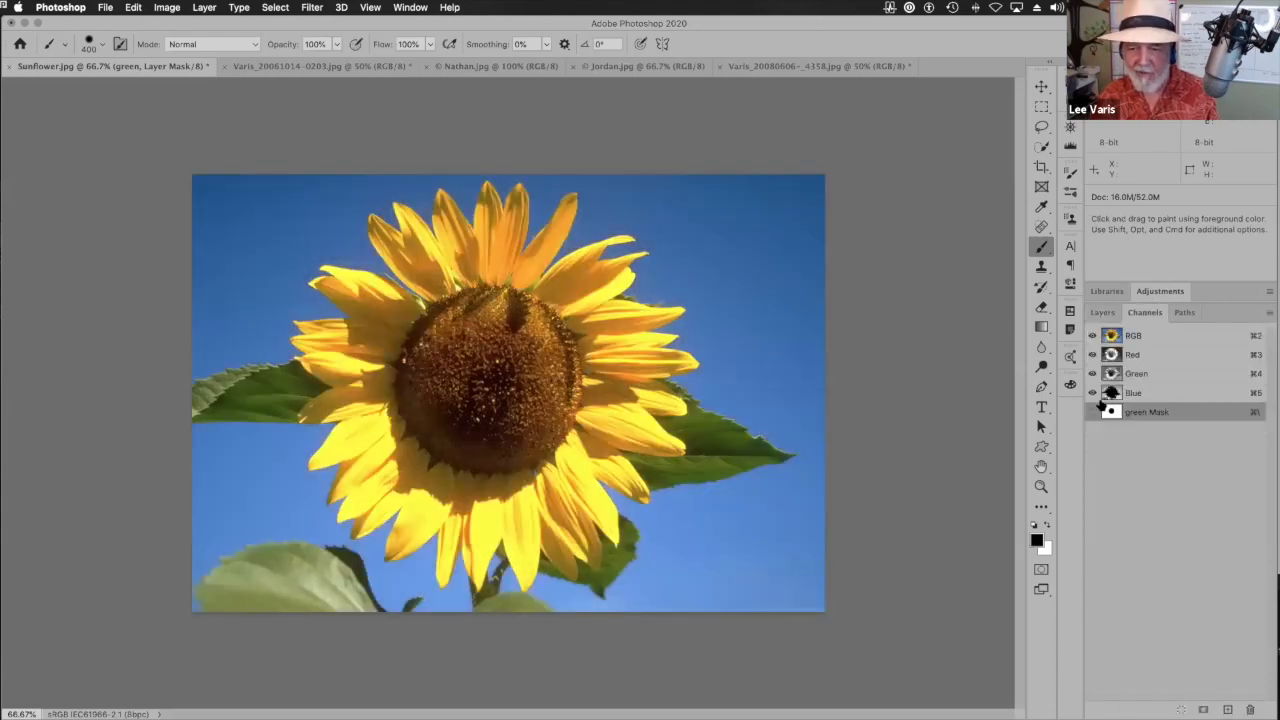
pyautogui.click(1112, 336)
pyautogui.press('super+5')
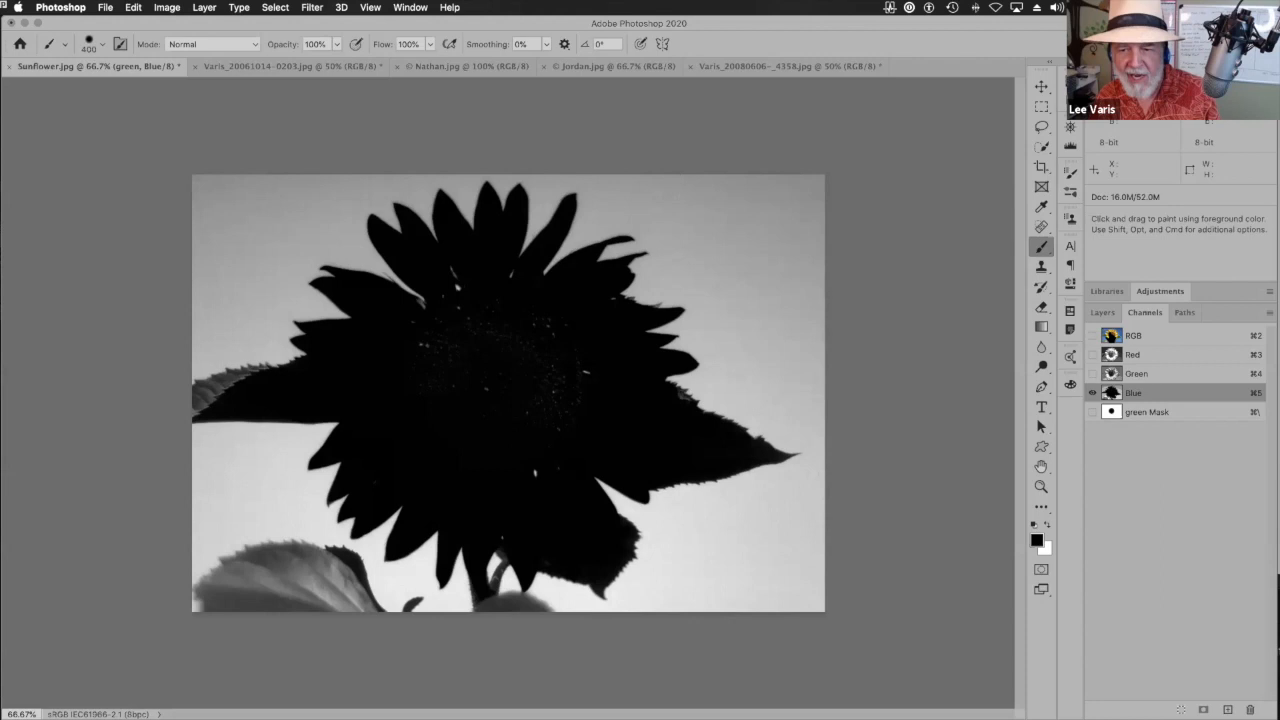
pyautogui.click(1110, 335)
pyautogui.click(1102, 312)
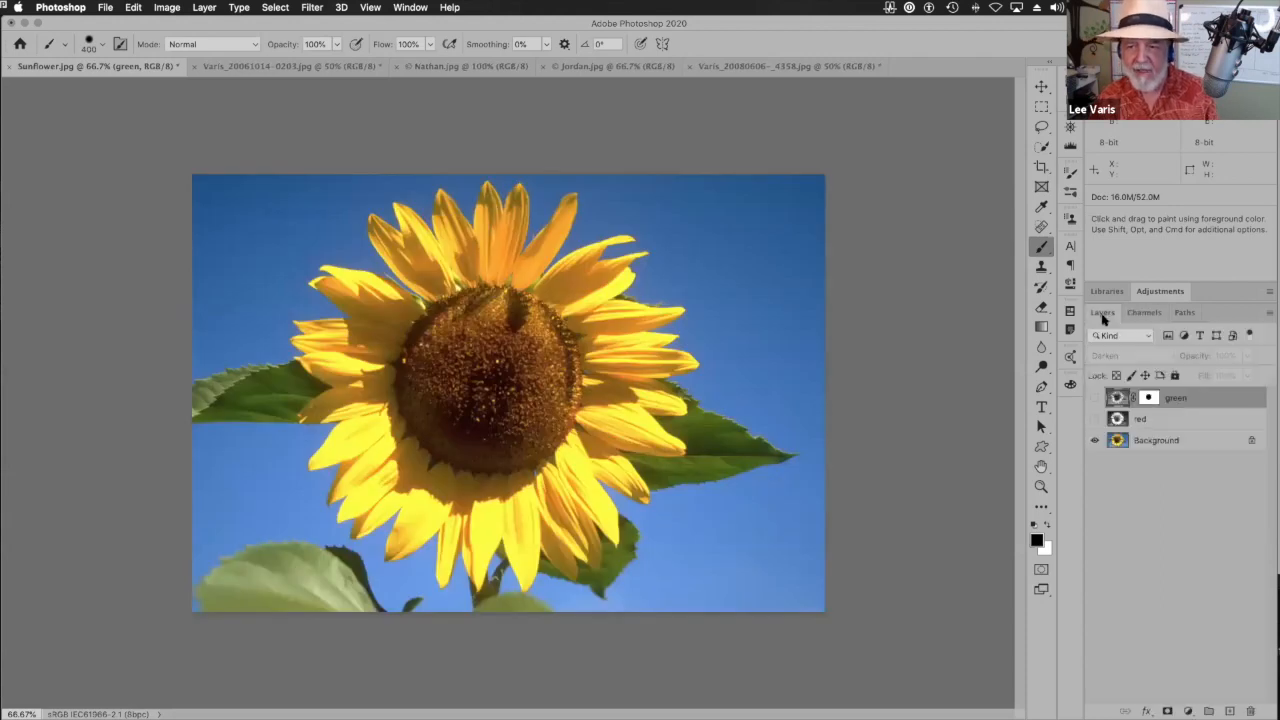
pyautogui.click(1096, 398)
pyautogui.click(1095, 420)
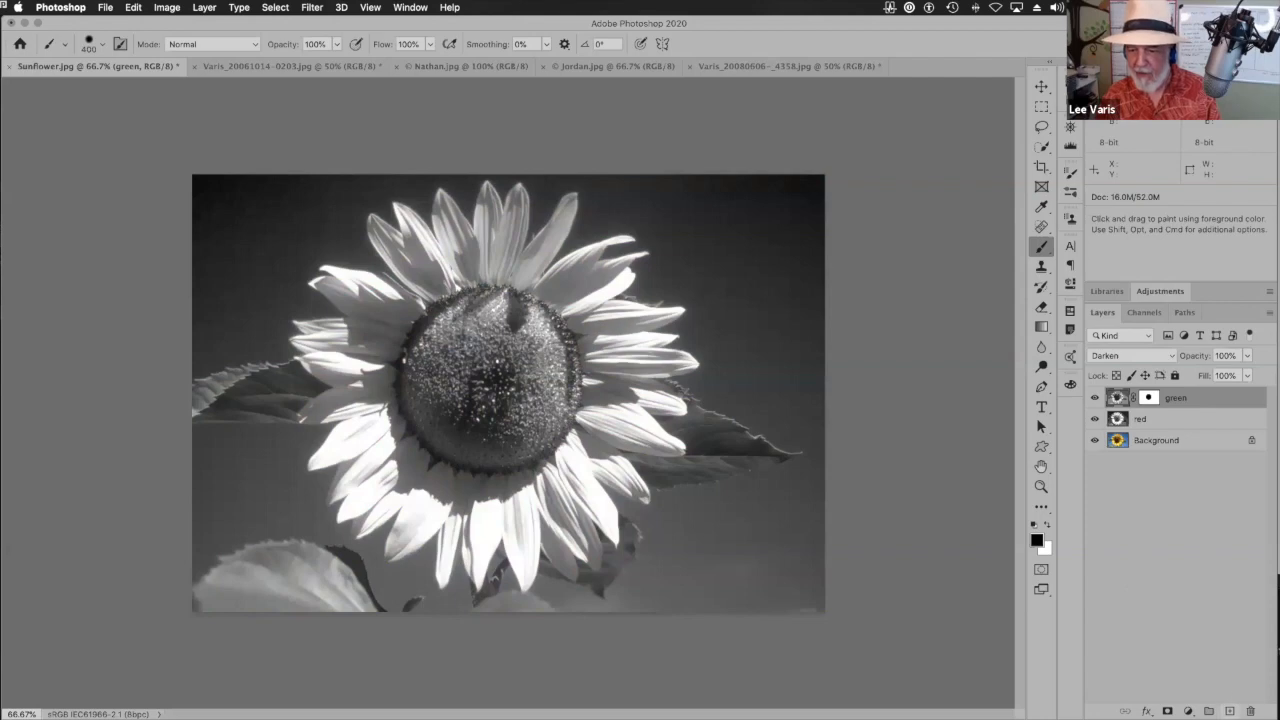
# - Add a new empty layer above the green layer and name it "blue"
pyautogui.click(1230, 711)
pyautogui.doubleClick(1148, 398)
pyautogui.write('blue')
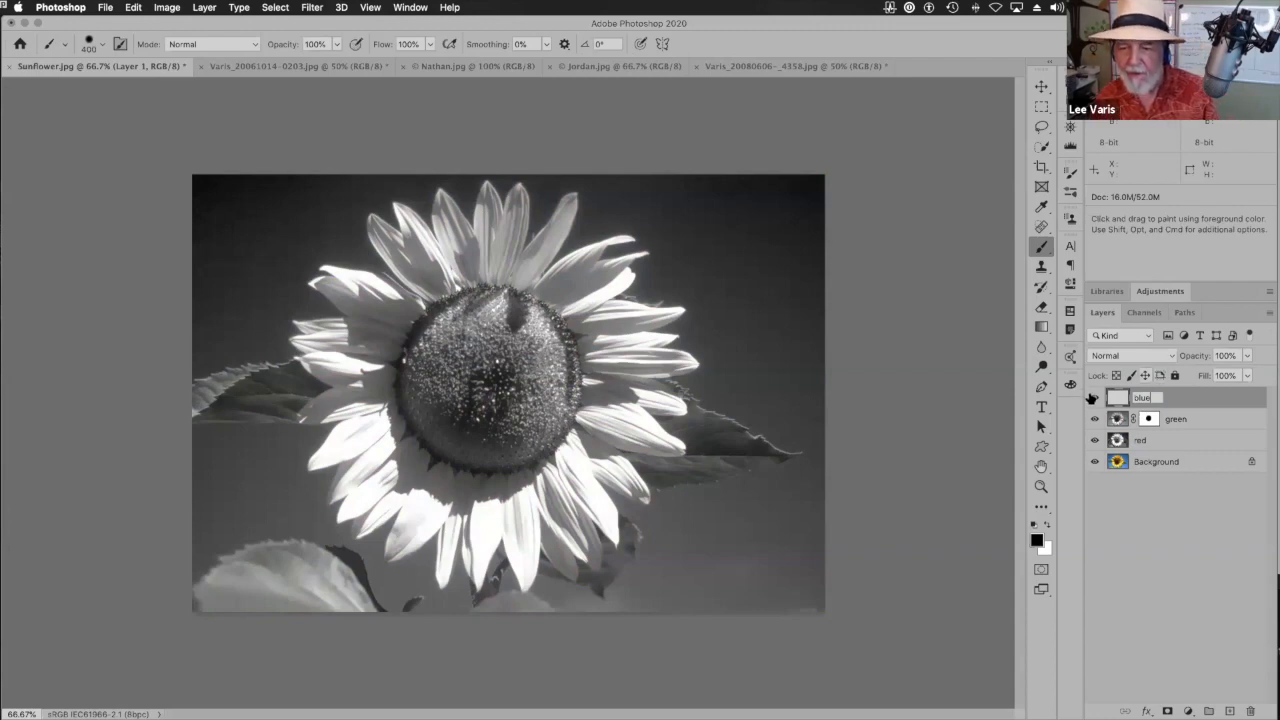
pyautogui.press('Return')
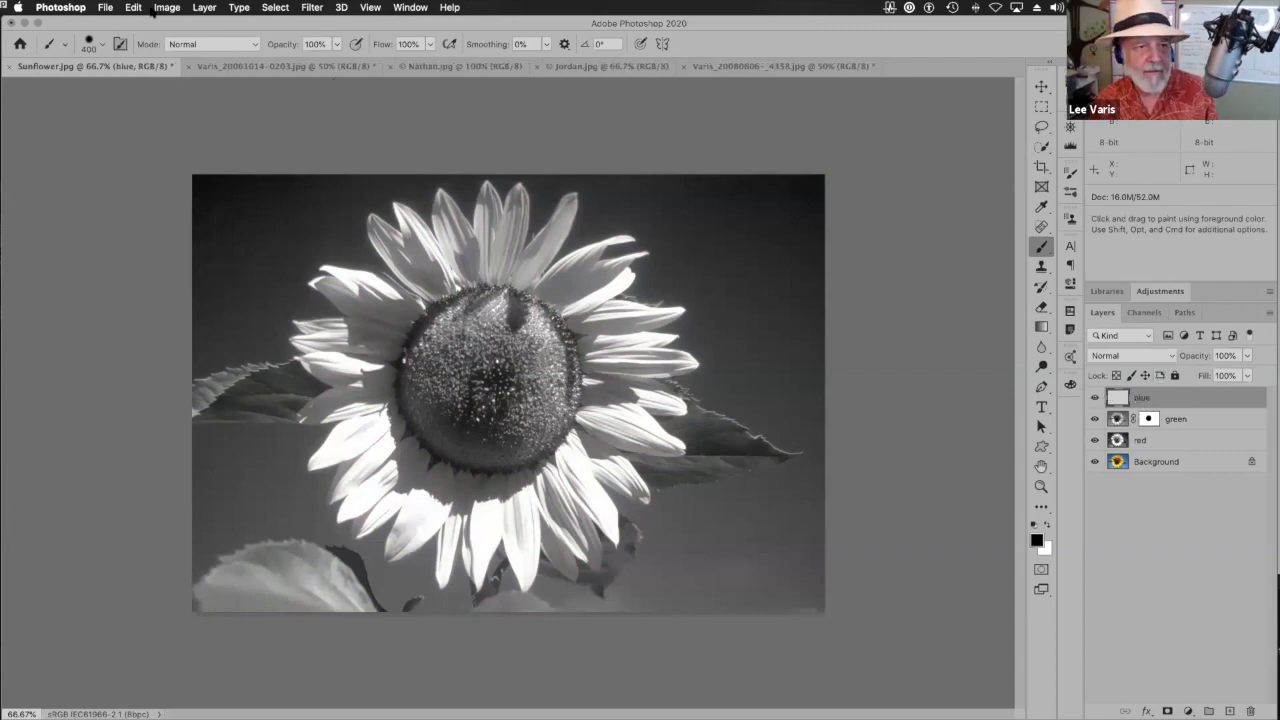
# - Use Apply Image to fill the blue layer with the Background layer's inverted Blue channel, with Normal blending at 100% opacity
pyautogui.click(166, 8)
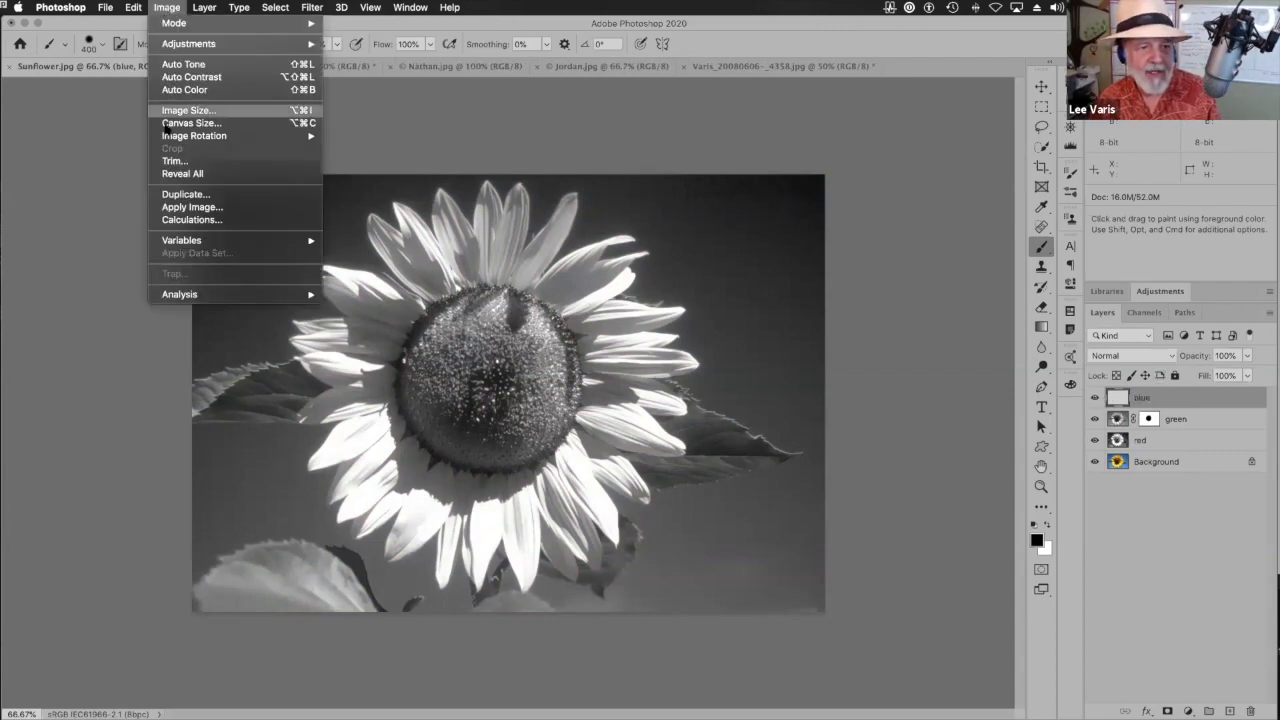
pyautogui.click(172, 207)
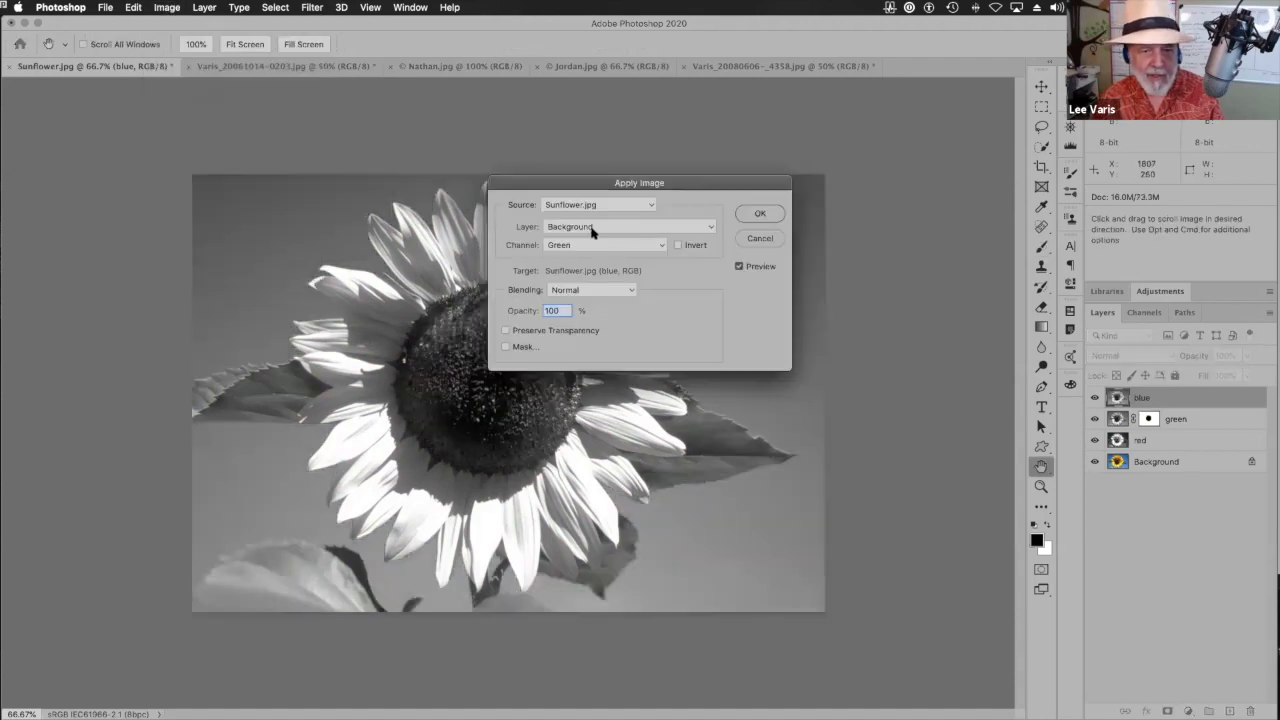
pyautogui.click(601, 245)
pyautogui.click(601, 255)
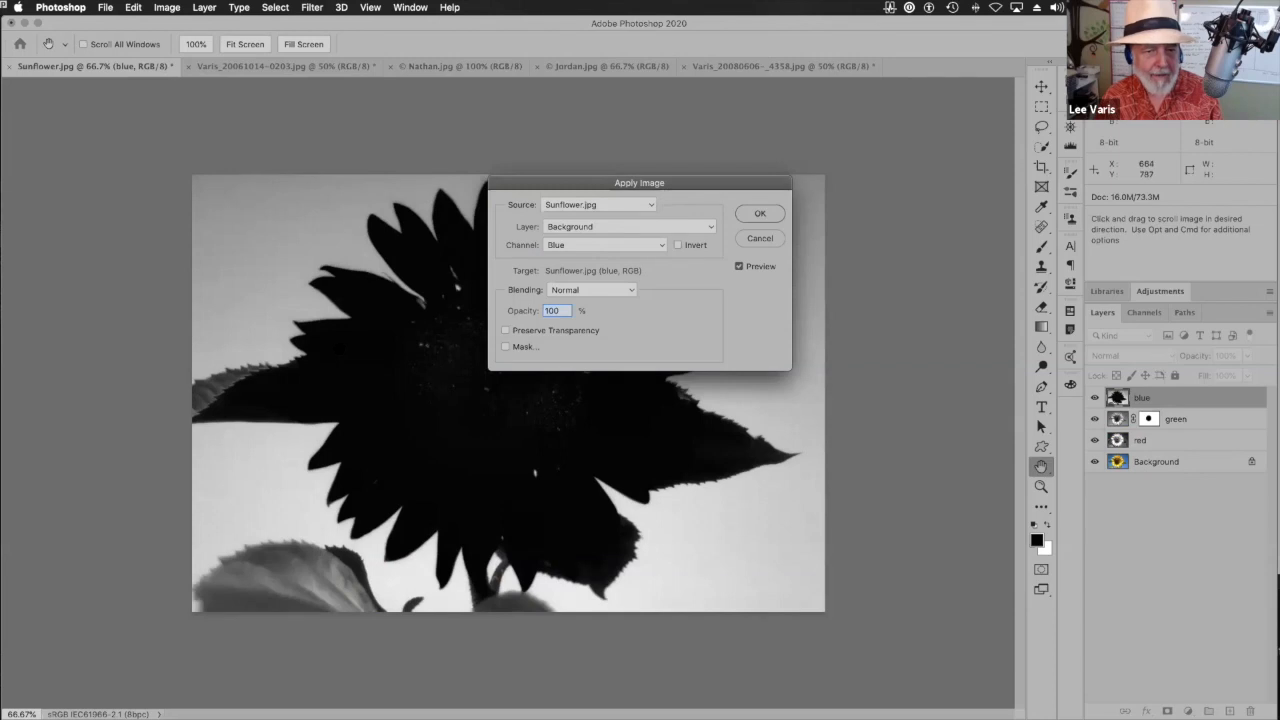
pyautogui.click(678, 245)
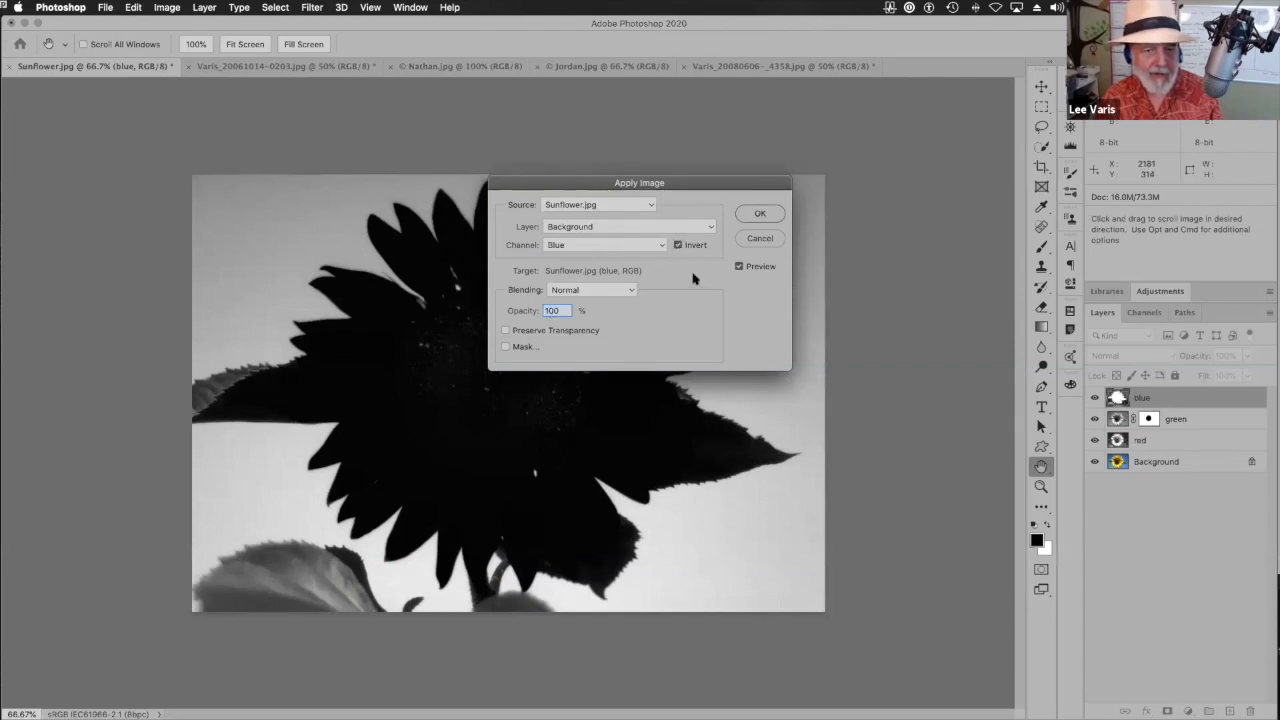
pyautogui.click(752, 213)
# - Set the blue layer's blend mode to Multiply
pyautogui.press('b')
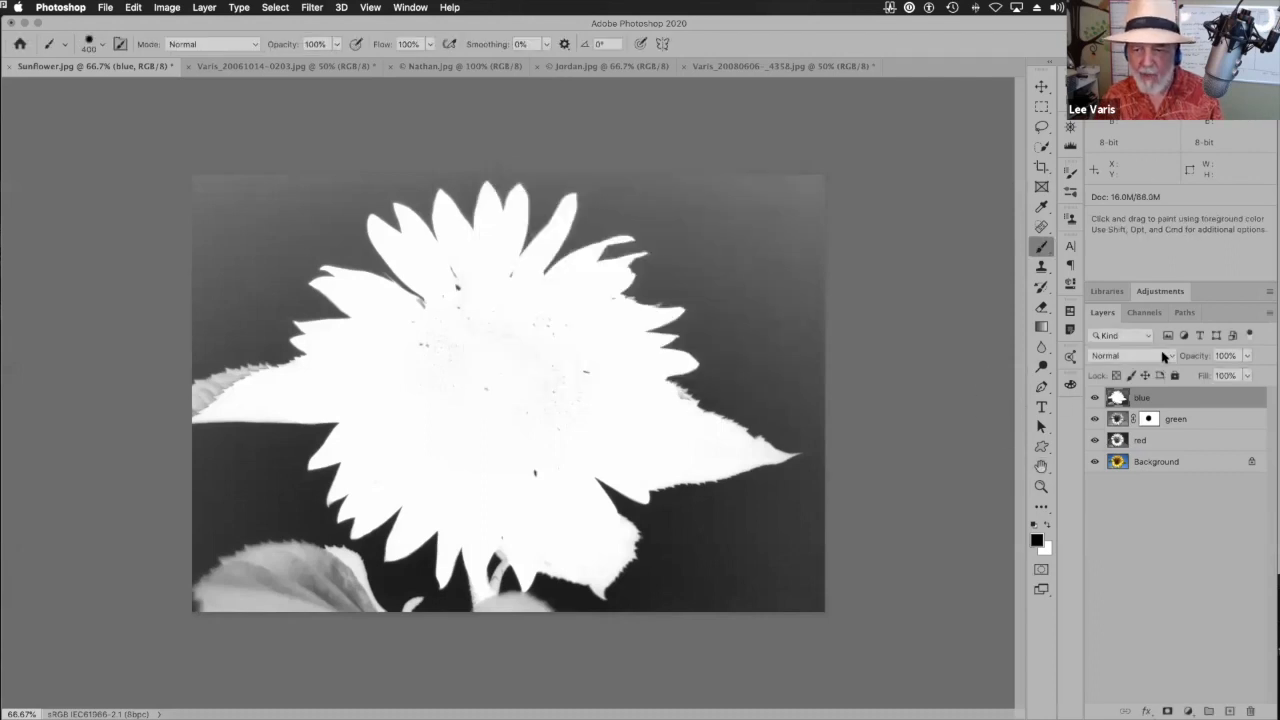
pyautogui.click(1163, 357)
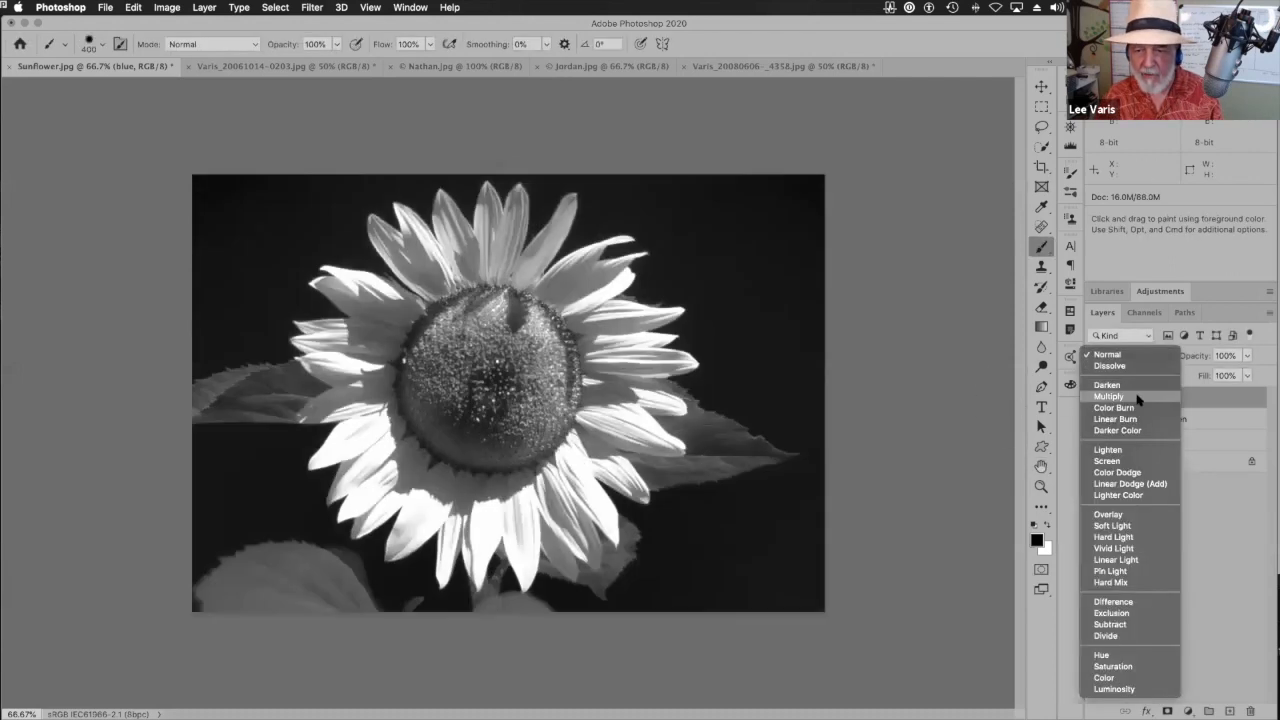
pyautogui.click(1137, 399)
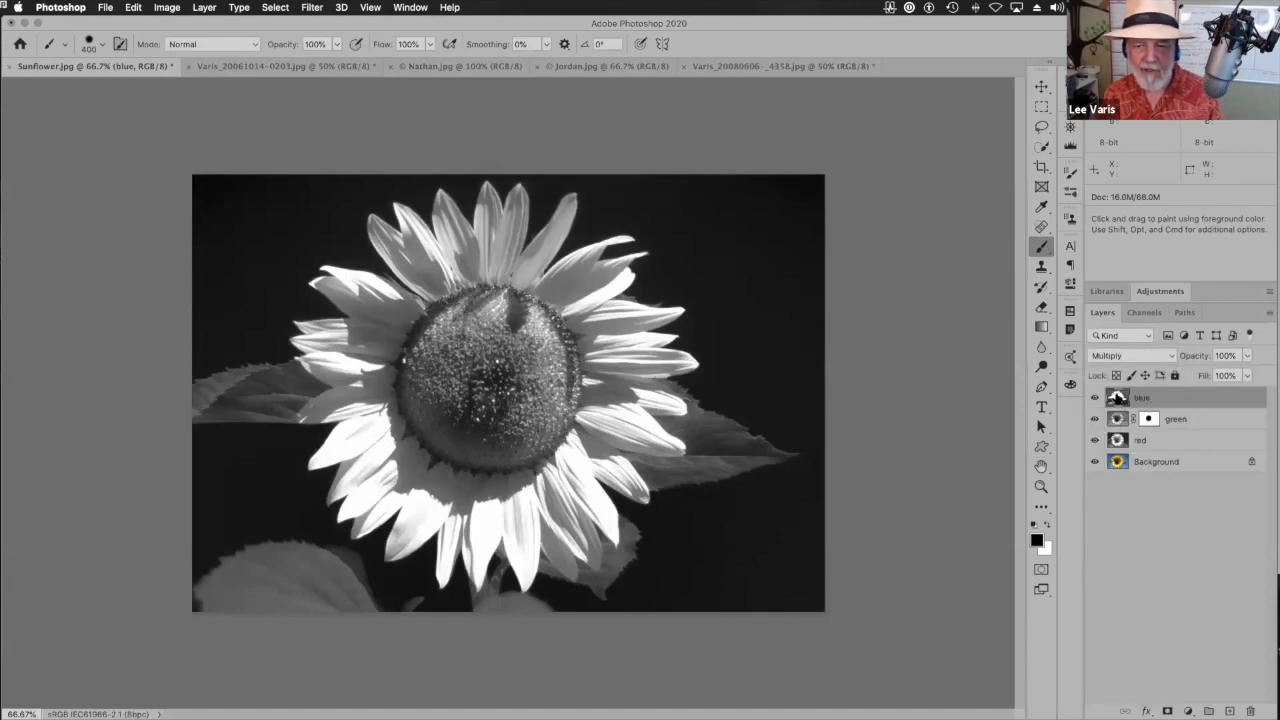
# - Compare the image with and without the multiplied blue layer by hiding and showing it
pyautogui.click(1094, 399)
pyautogui.click(1094, 399)
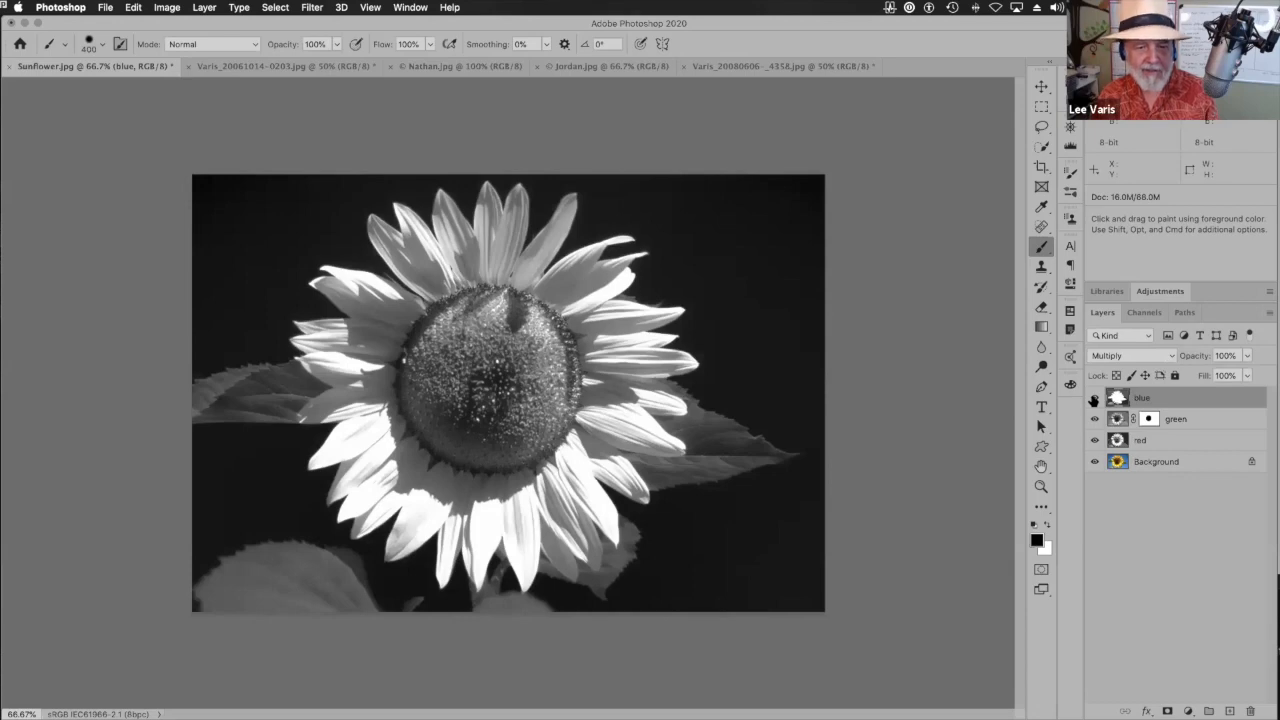
pyautogui.click(1094, 399)
pyautogui.click(1094, 399)
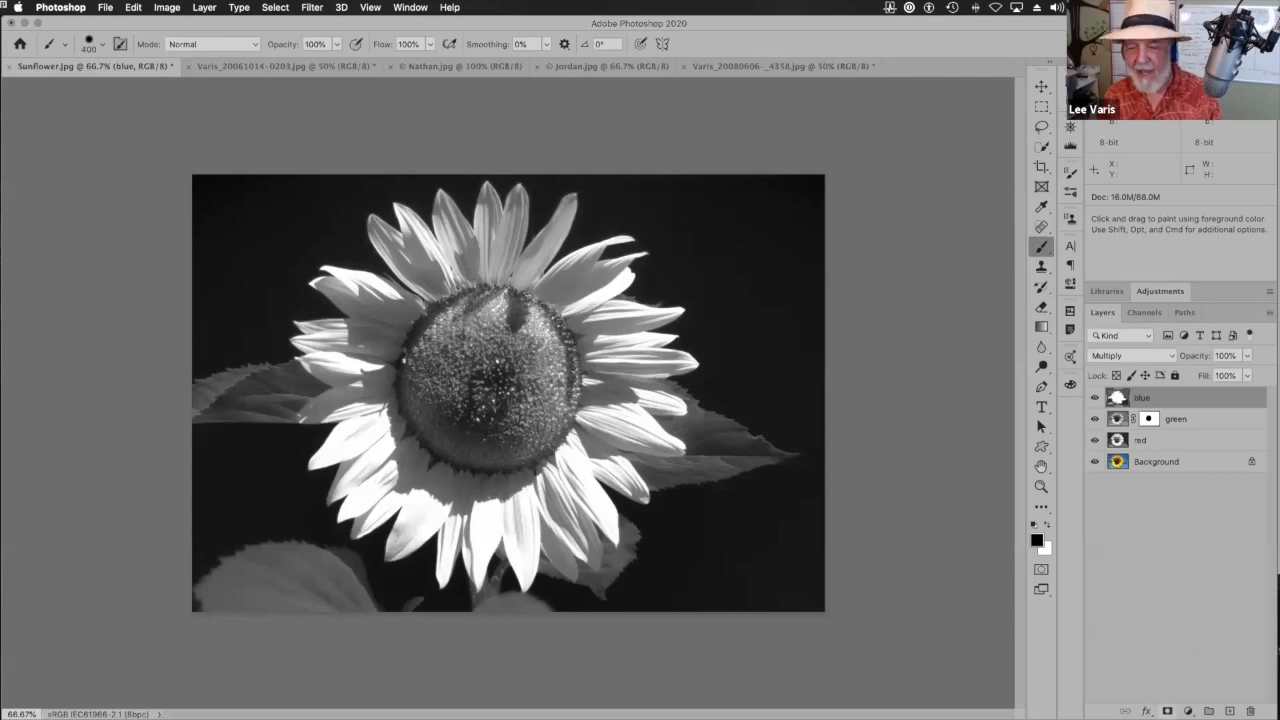
# - Mask the blue layer with a vertical black-to-white linear gradient at 100% opacity, about 770 px long, from mid-sky up to near the image's upper edge
pyautogui.click(1167, 711)
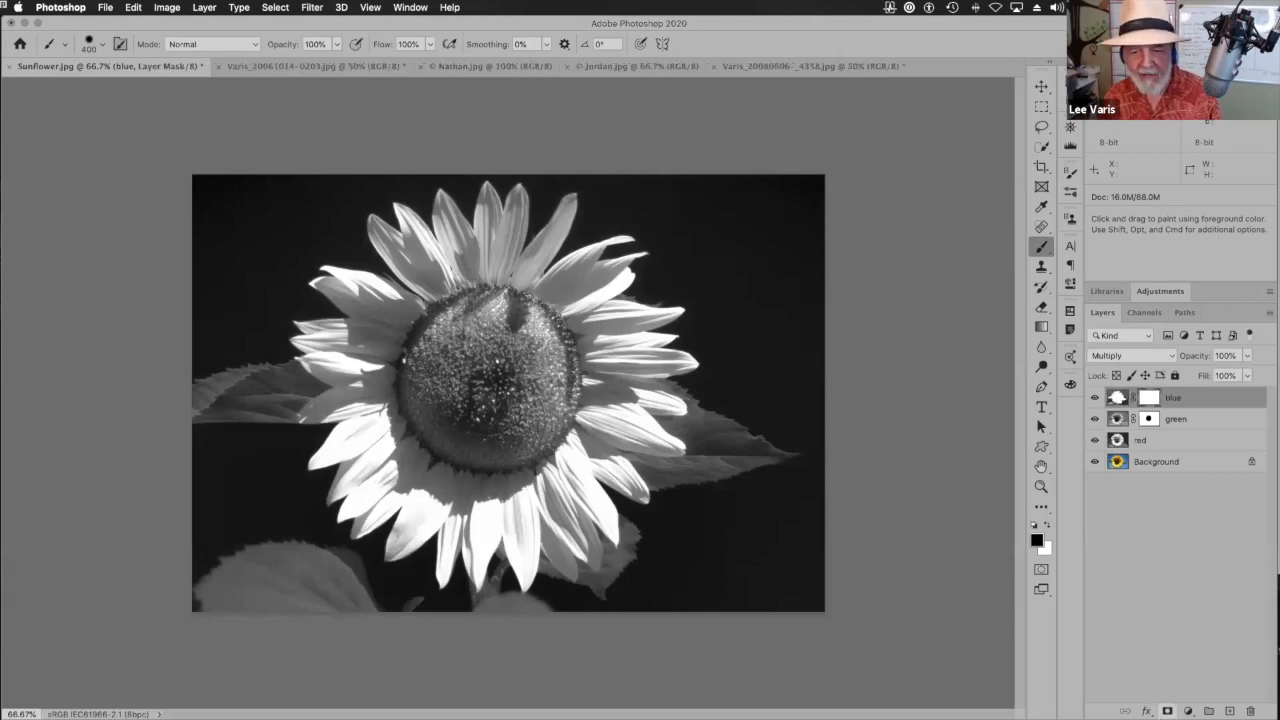
pyautogui.click(1041, 328)
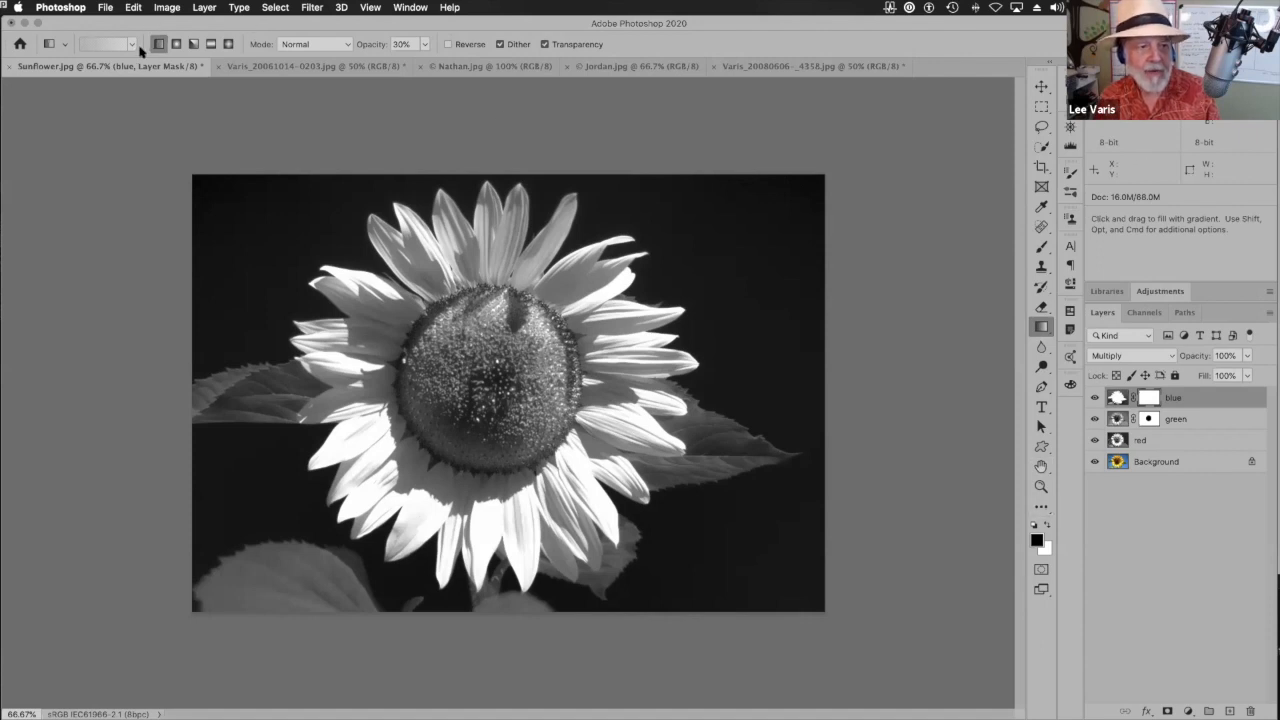
pyautogui.click(424, 44)
pyautogui.moveTo(427, 63); pyautogui.dragTo(466, 62)
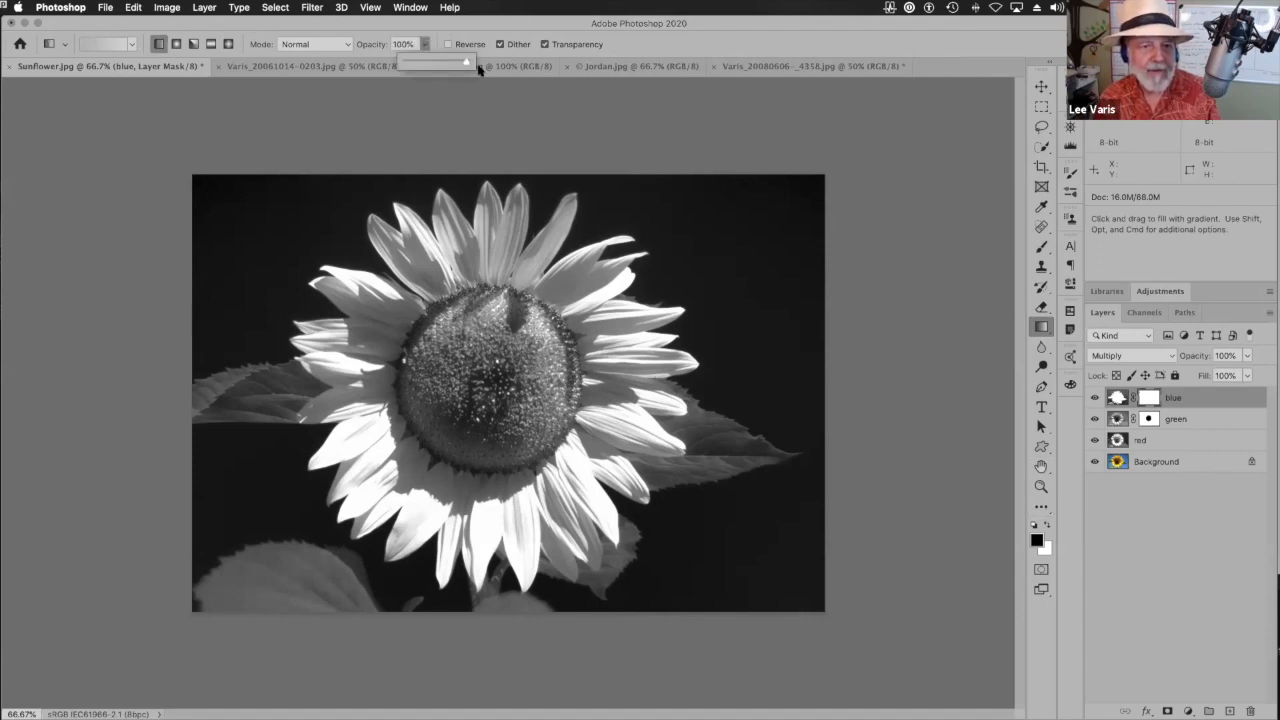
pyautogui.click(131, 45)
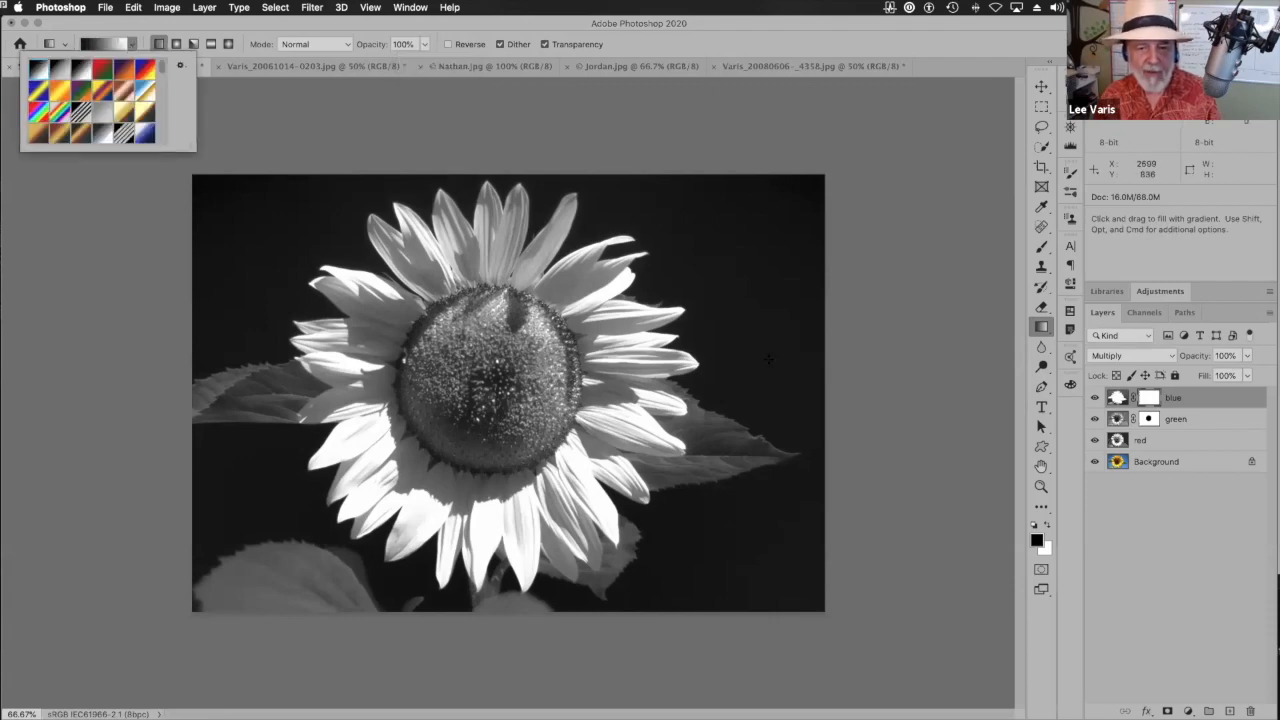
pyautogui.click(916, 40)
pyautogui.moveTo(759, 377); pyautogui.dragTo(762, 213)
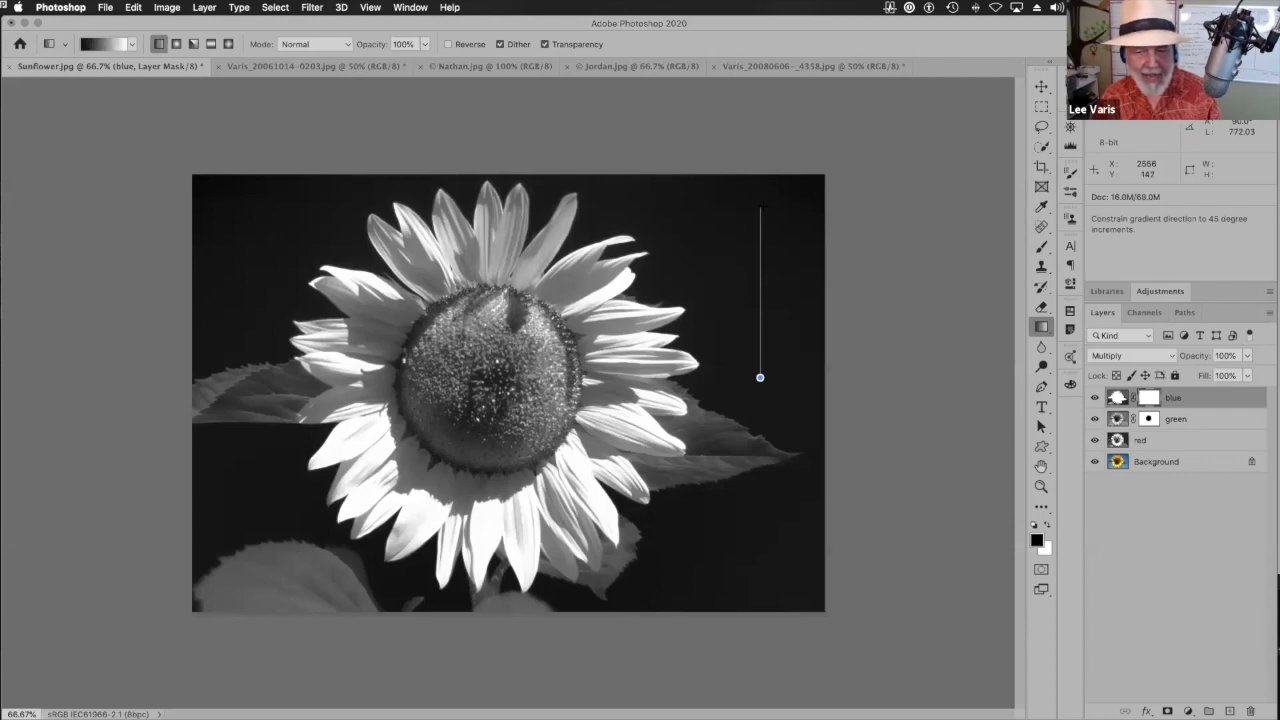
pyautogui.moveTo(762, 206); pyautogui.dragTo(762, 205)
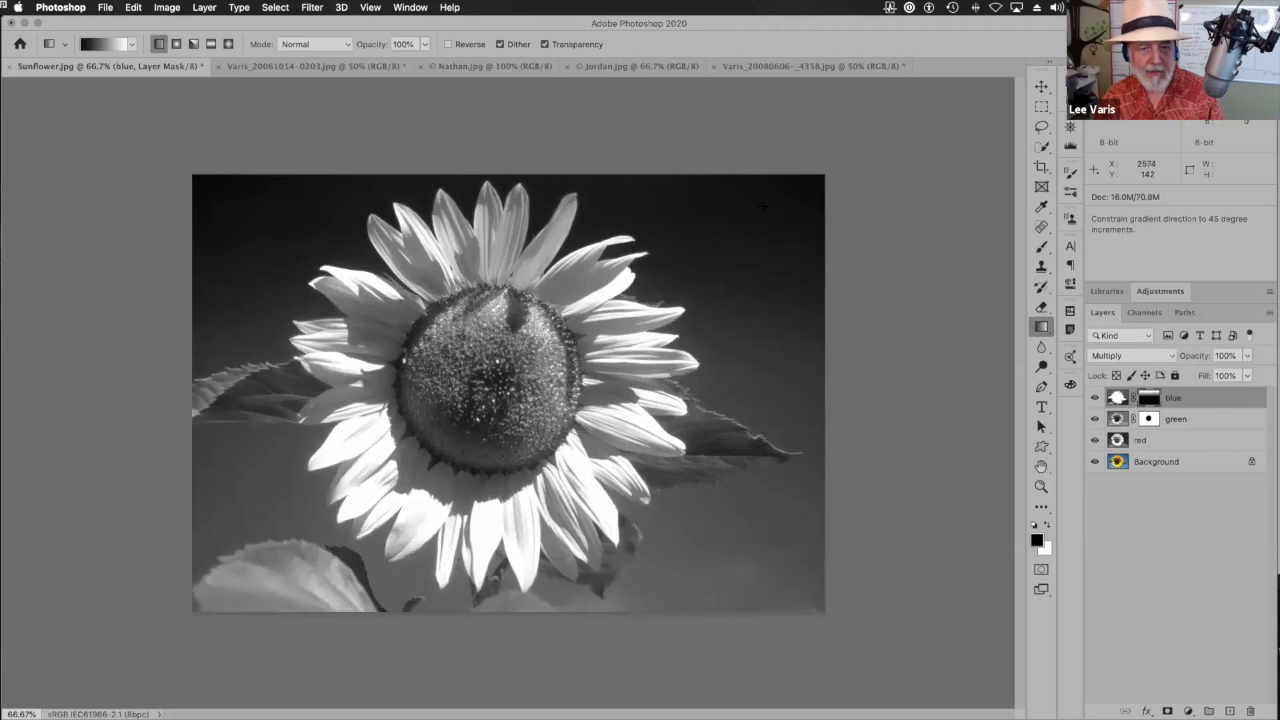
# - Compare the sky with and without the gradient-masked blue layer, leaving the layer visible
pyautogui.click(1093, 399)
pyautogui.click(1093, 399)
pyautogui.click(1093, 399)
pyautogui.click(1094, 398)
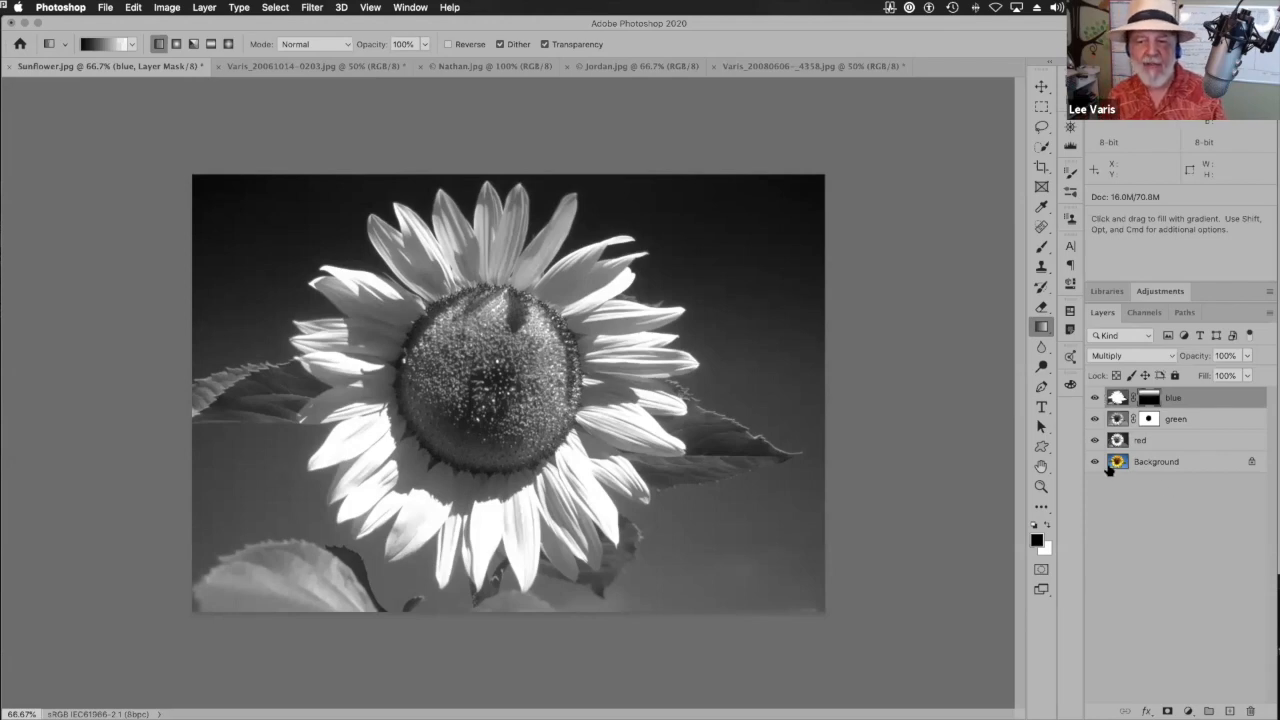
# - Duplicate the Background layer to the top of the layer stack and set the copy's blend mode to Color
pyautogui.moveTo(1116, 462); pyautogui.dragTo(1127, 708)
pyautogui.moveTo(1117, 462); pyautogui.dragTo(1119, 392)
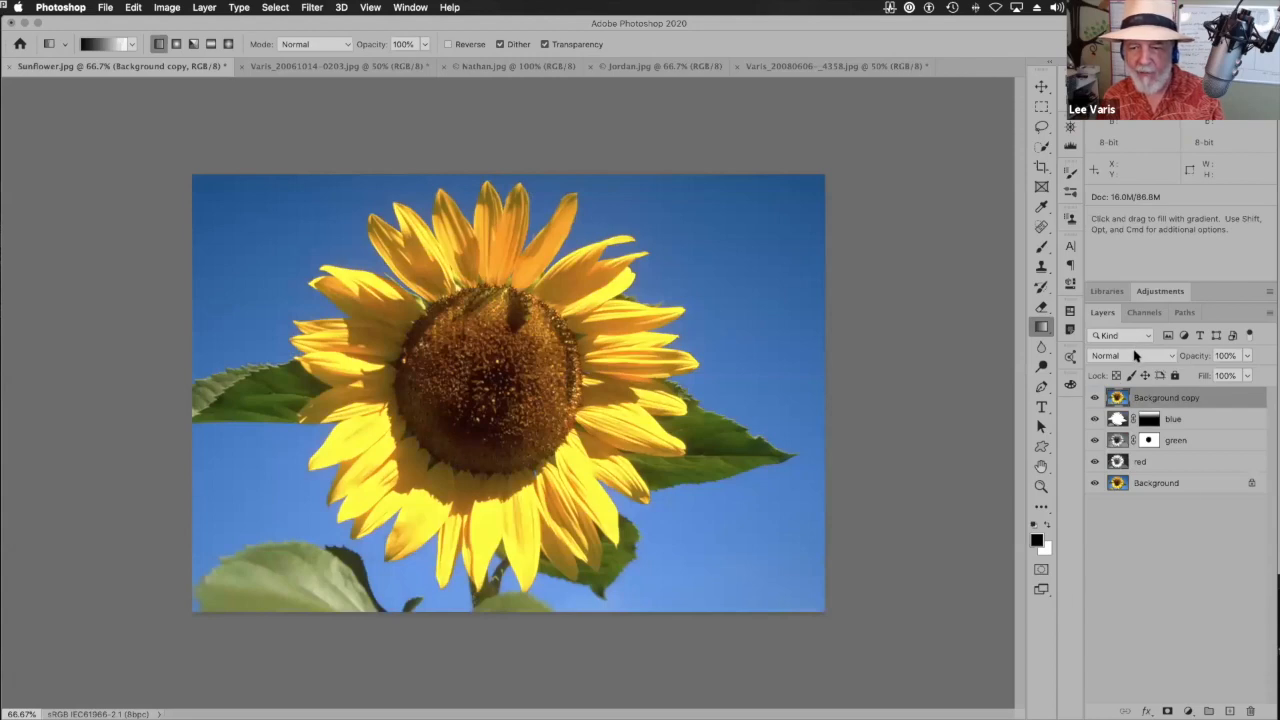
pyautogui.click(1135, 355)
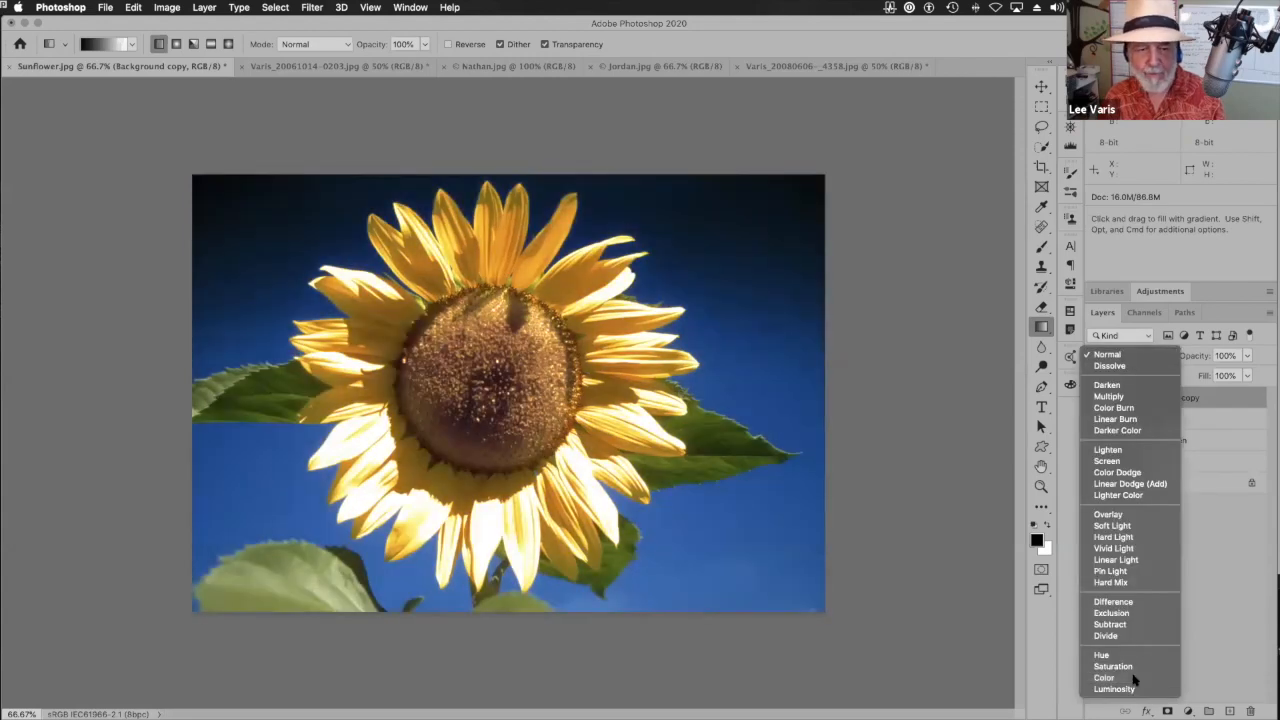
pyautogui.click(1134, 680)
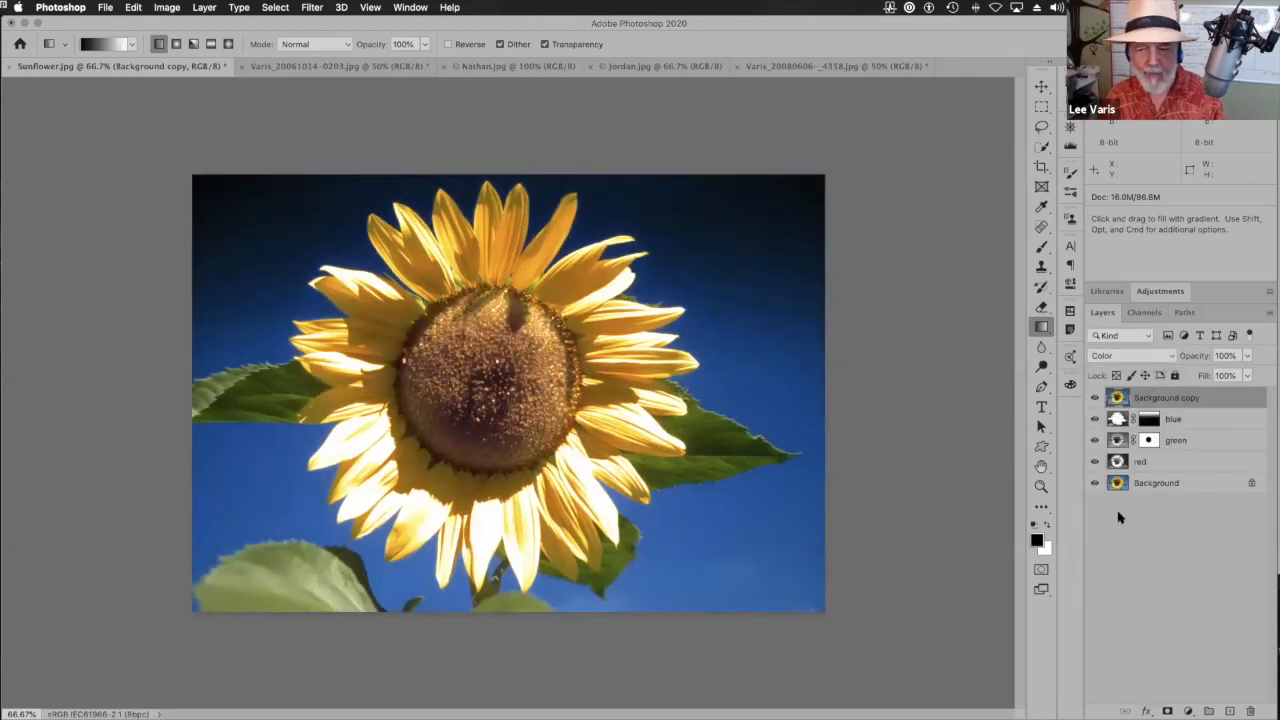
# - Compare the recolored composite with the black-and-white version and with the original Background alone, and restore all layers' visibility
pyautogui.click(1093, 400)
pyautogui.click(1093, 398)
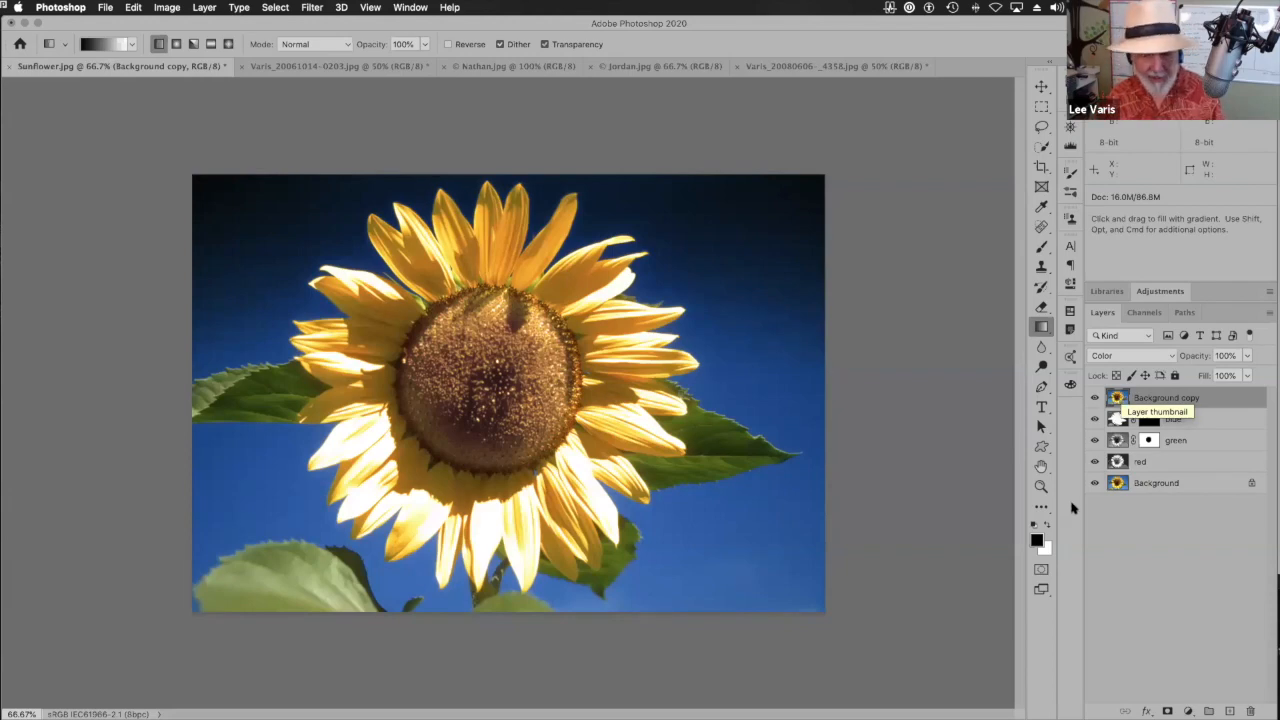
pyautogui.keyDown('alt'); pyautogui.click(1094, 483); pyautogui.keyUp('alt')
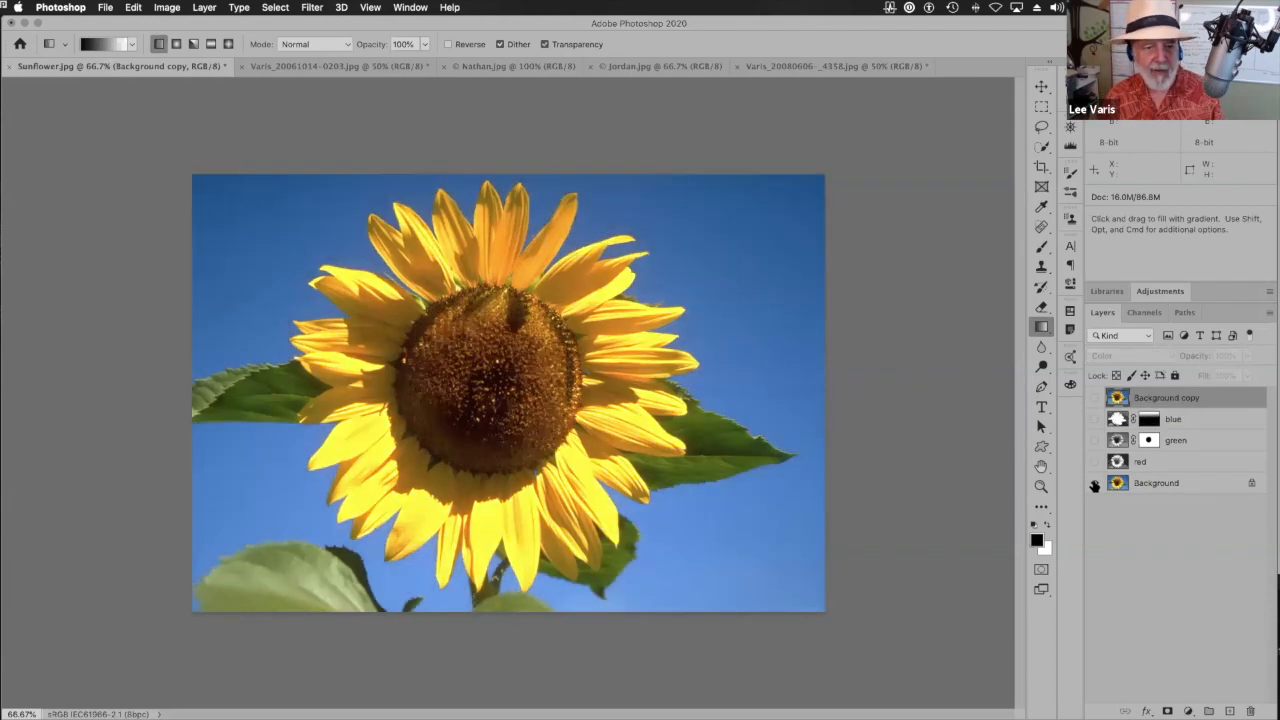
pyautogui.keyDown('alt'); pyautogui.click(1094, 483); pyautogui.keyUp('alt')
pyautogui.keyDown('alt'); pyautogui.click(1094, 483); pyautogui.keyUp('alt')
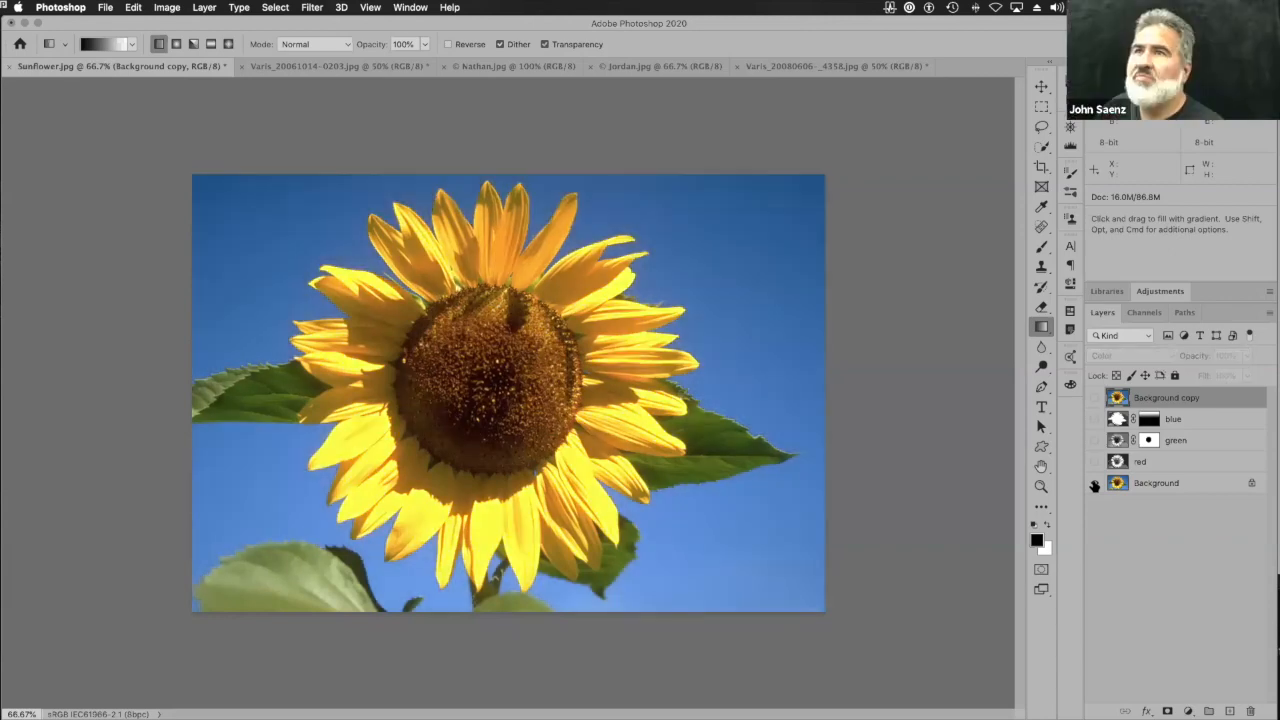
pyautogui.keyDown('alt'); pyautogui.click(1094, 483); pyautogui.keyUp('alt')
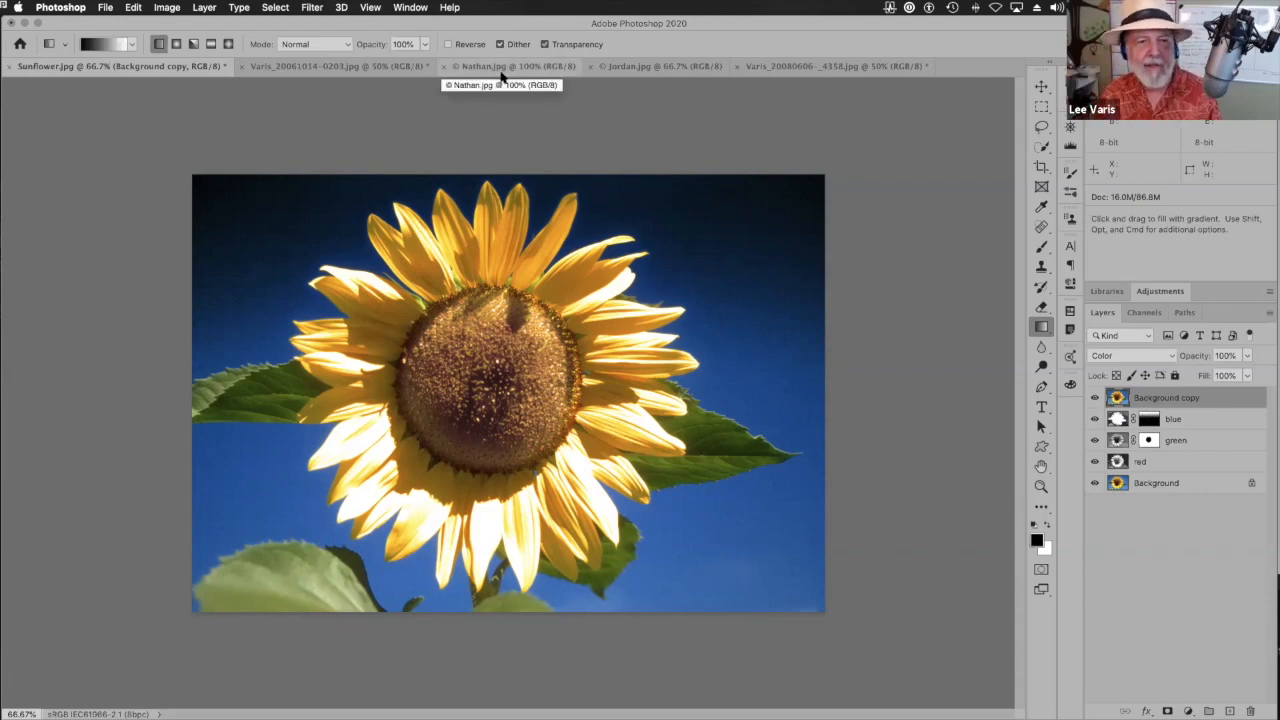
# - Duplicate the image with its layers as "Sunflower copy" and convert the duplicate to Lab Color without flattening
pyautogui.click(169, 8)
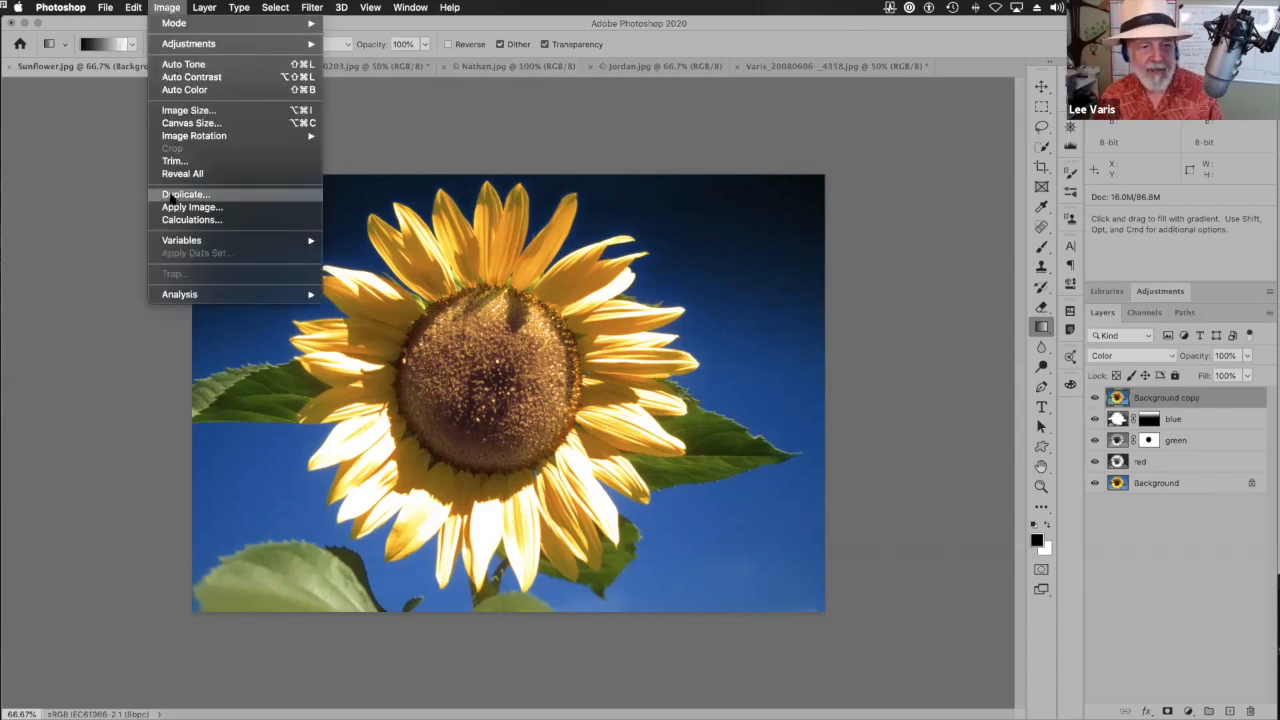
pyautogui.click(173, 197)
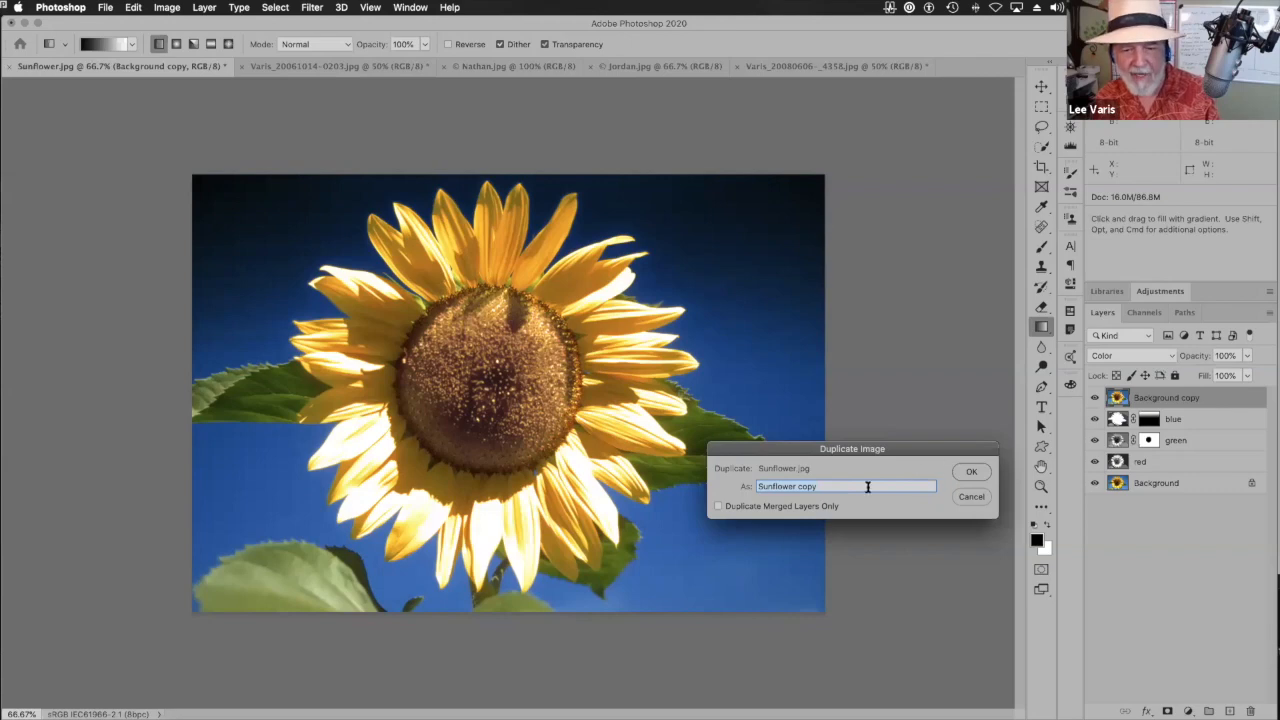
pyautogui.click(969, 472)
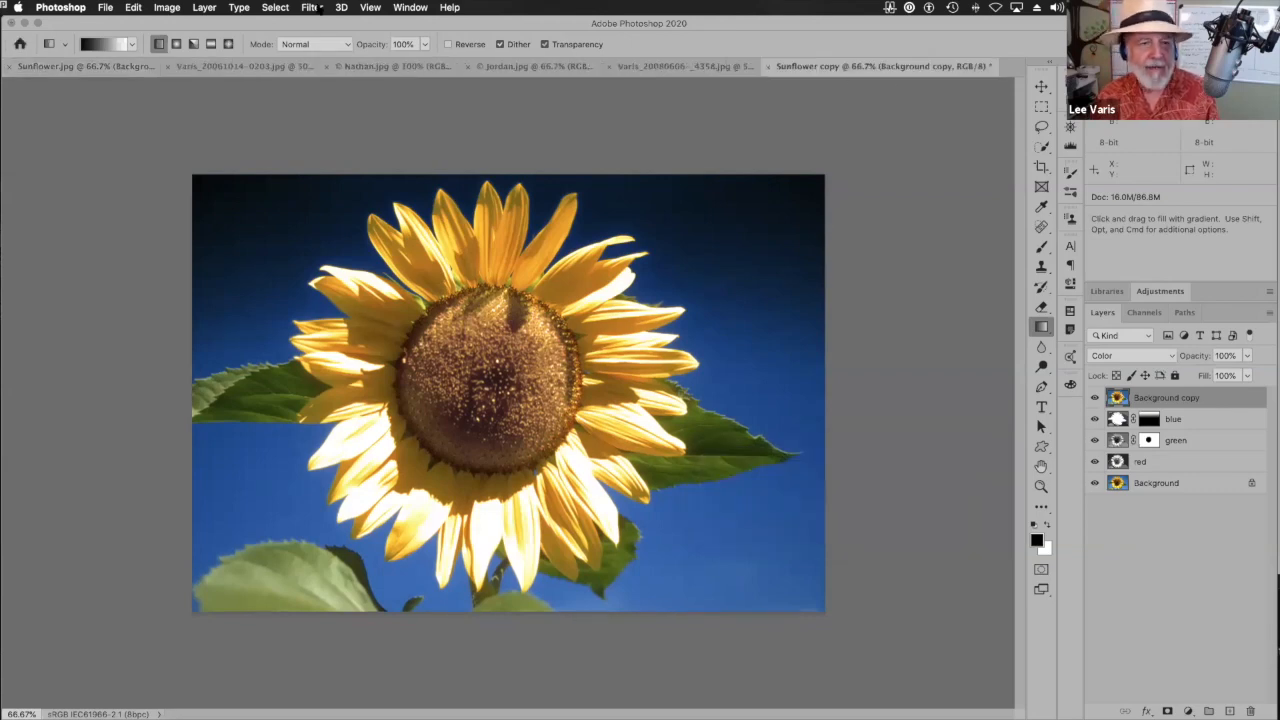
pyautogui.click(167, 7)
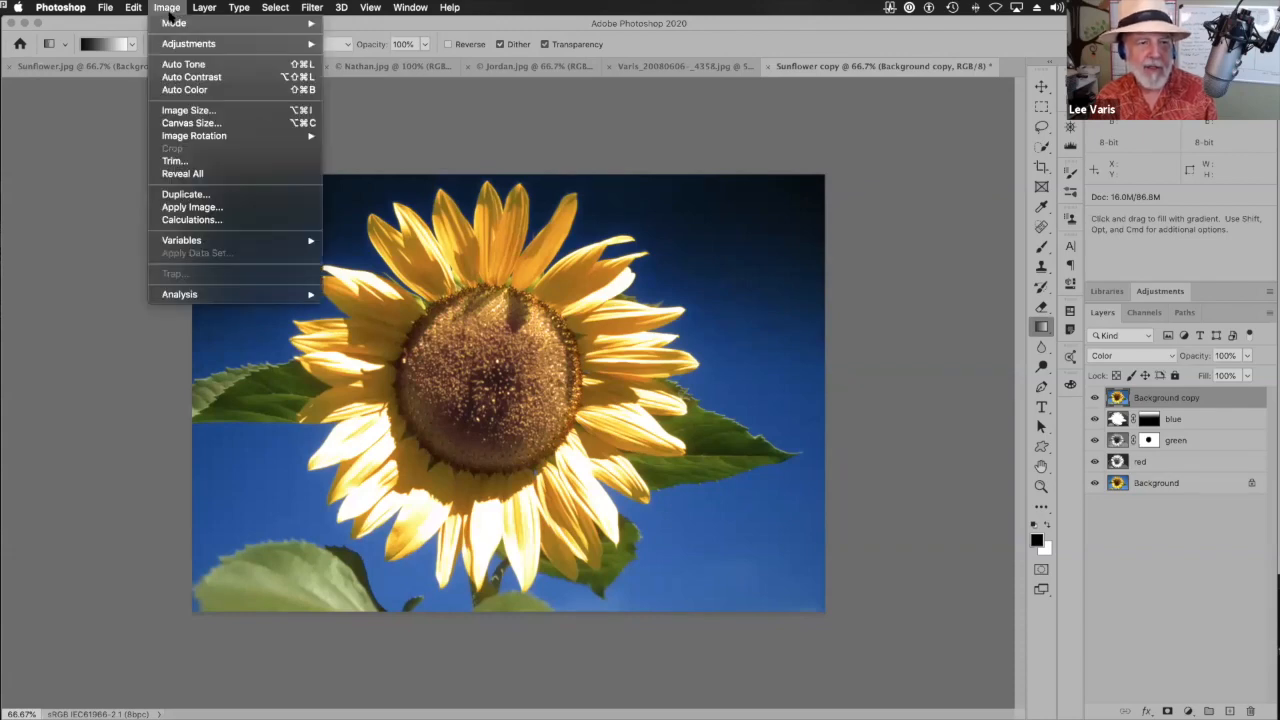
pyautogui.moveTo(172, 22)
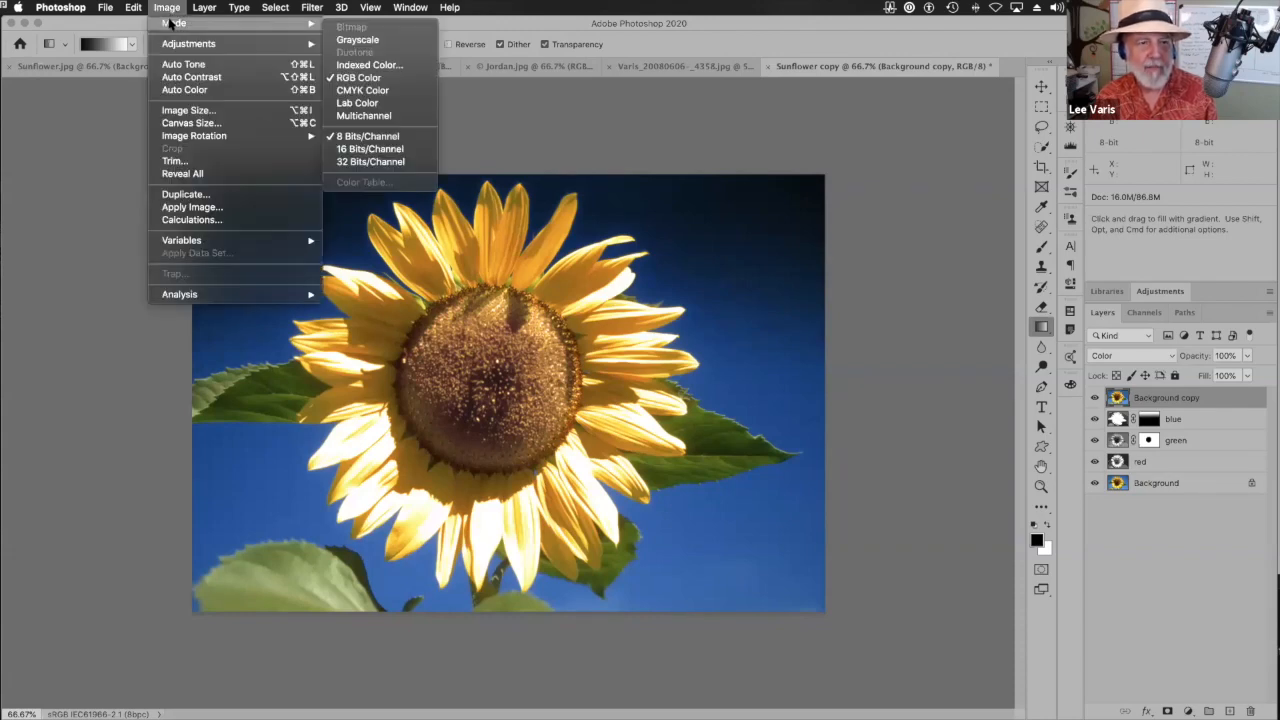
pyautogui.click(370, 103)
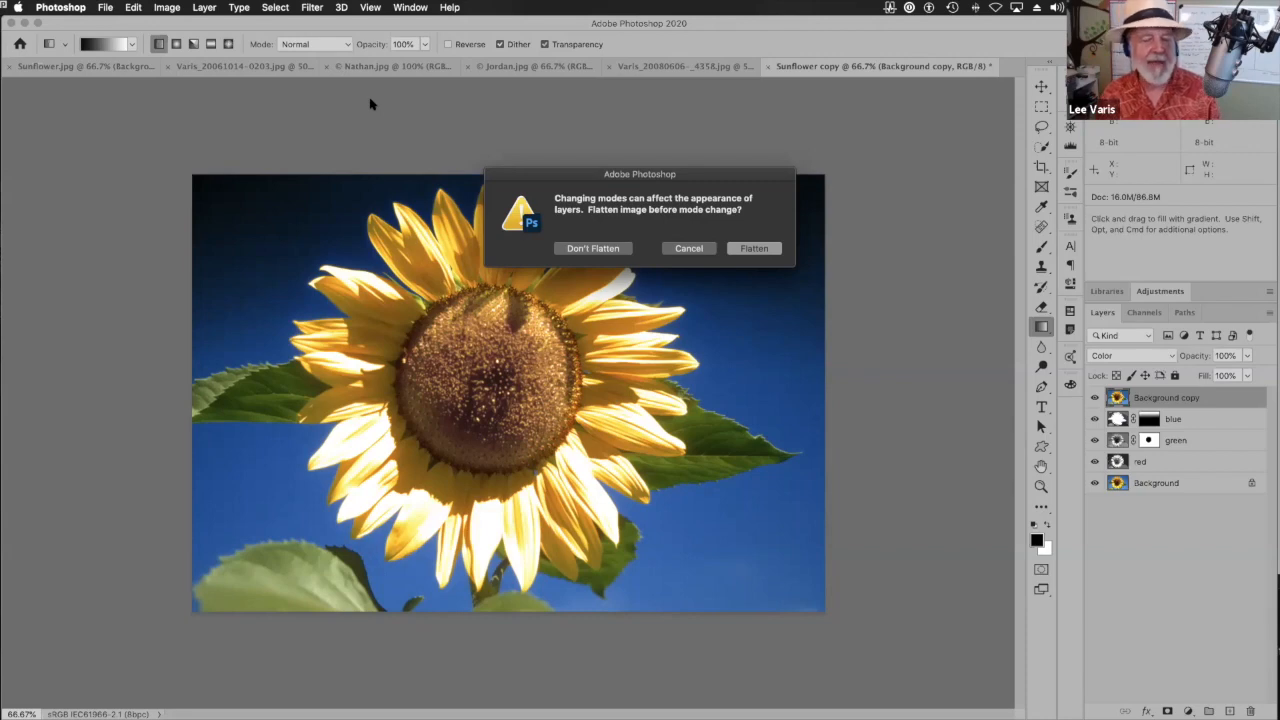
pyautogui.click(590, 249)
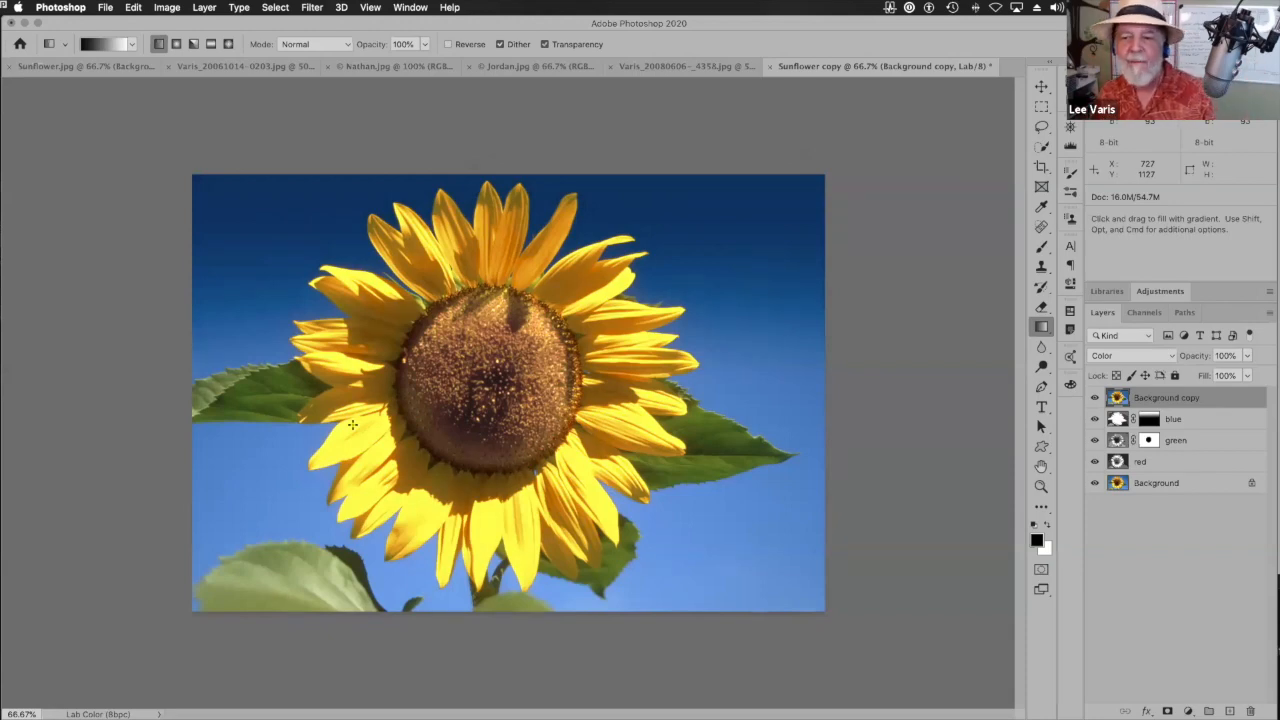
# - Compare Sunflower.jpg with the Lab version, and view the RGB file's black-and-white result with its Background copy layer hidden
pyautogui.click(63, 66)
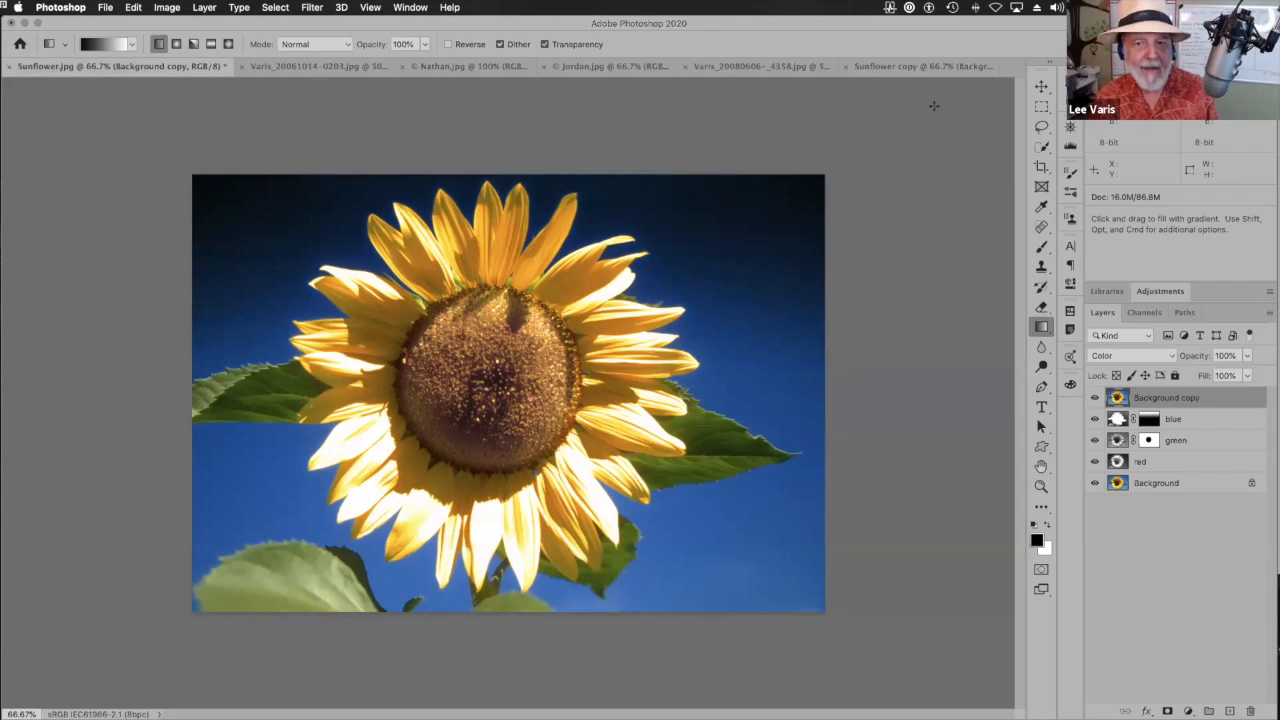
pyautogui.click(916, 67)
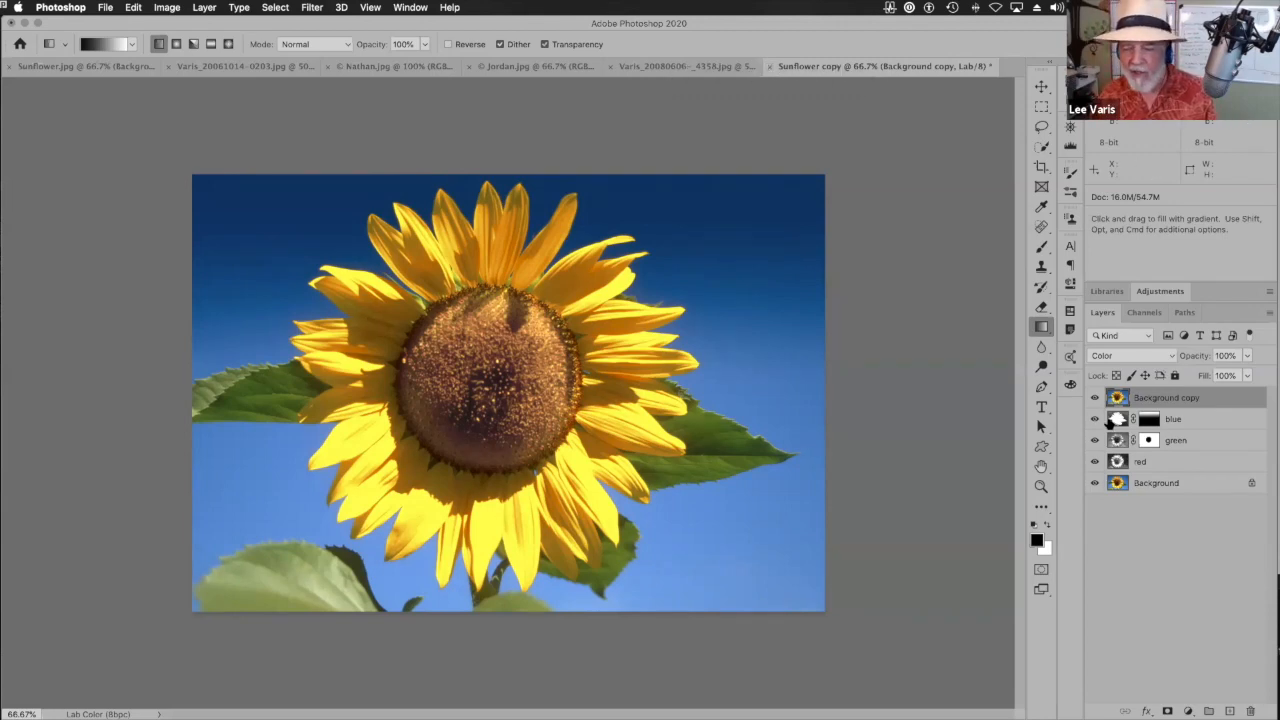
pyautogui.click(1095, 397)
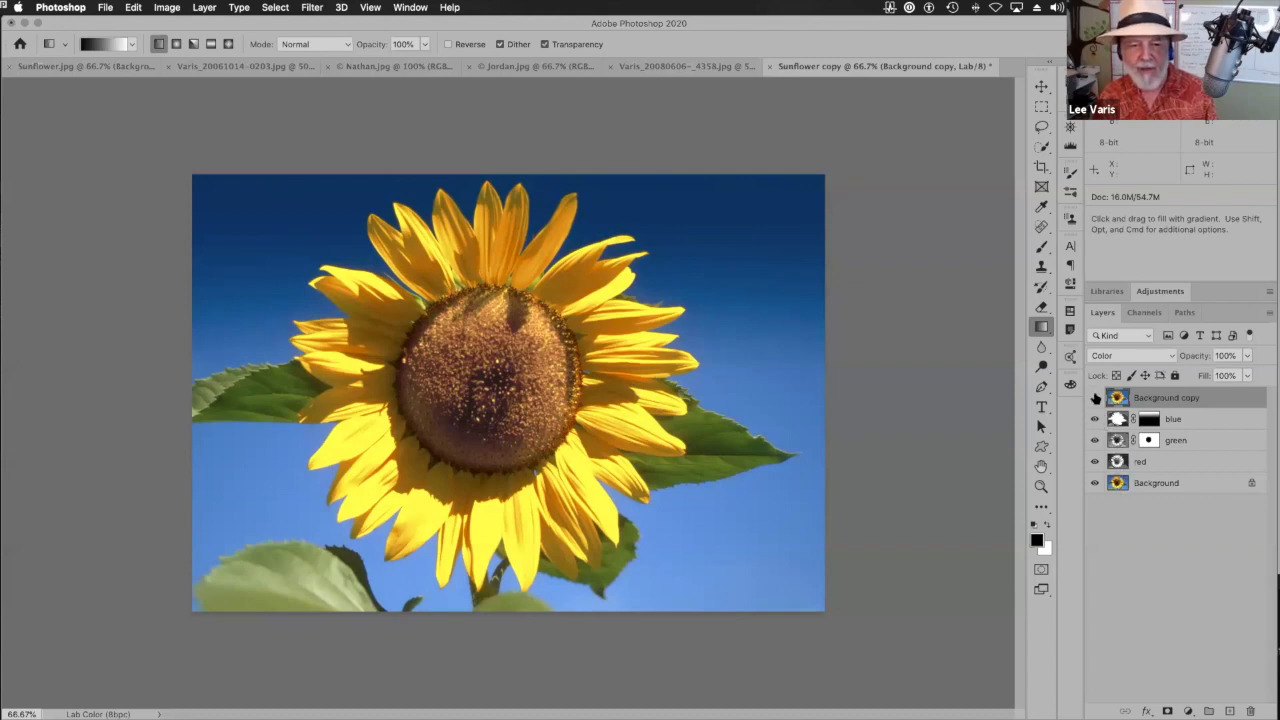
pyautogui.click(88, 70)
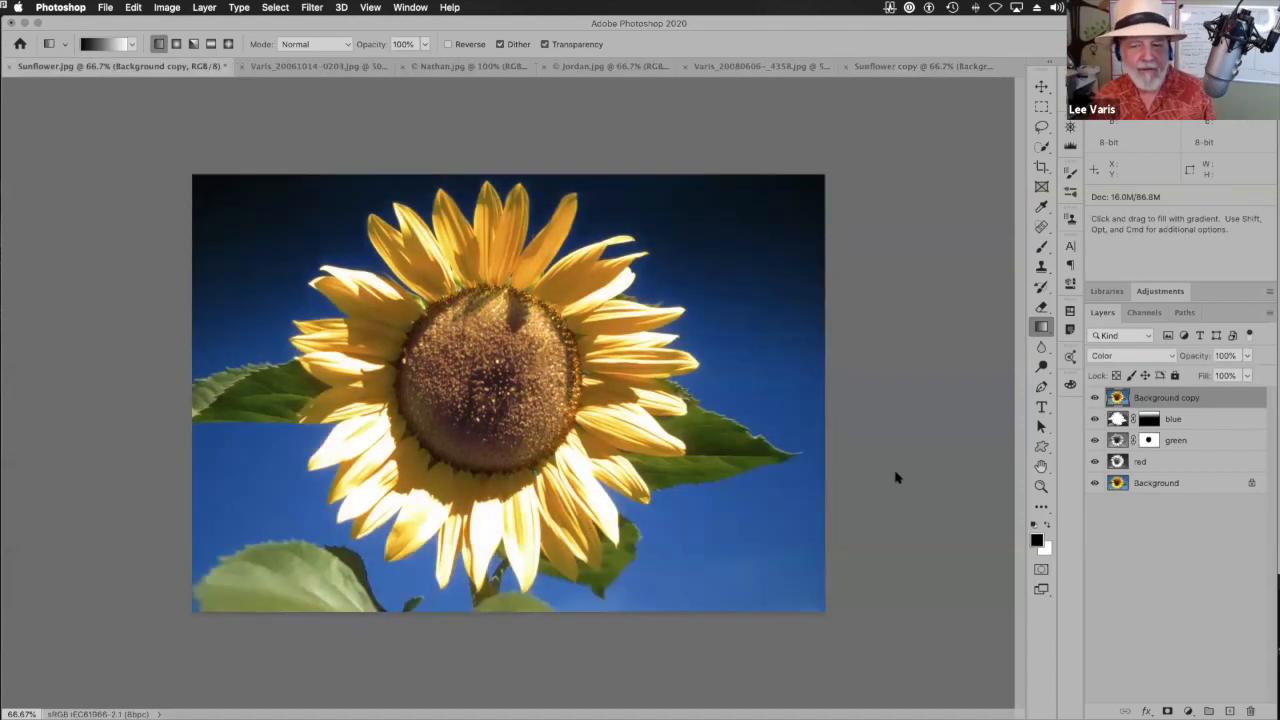
pyautogui.click(1094, 397)
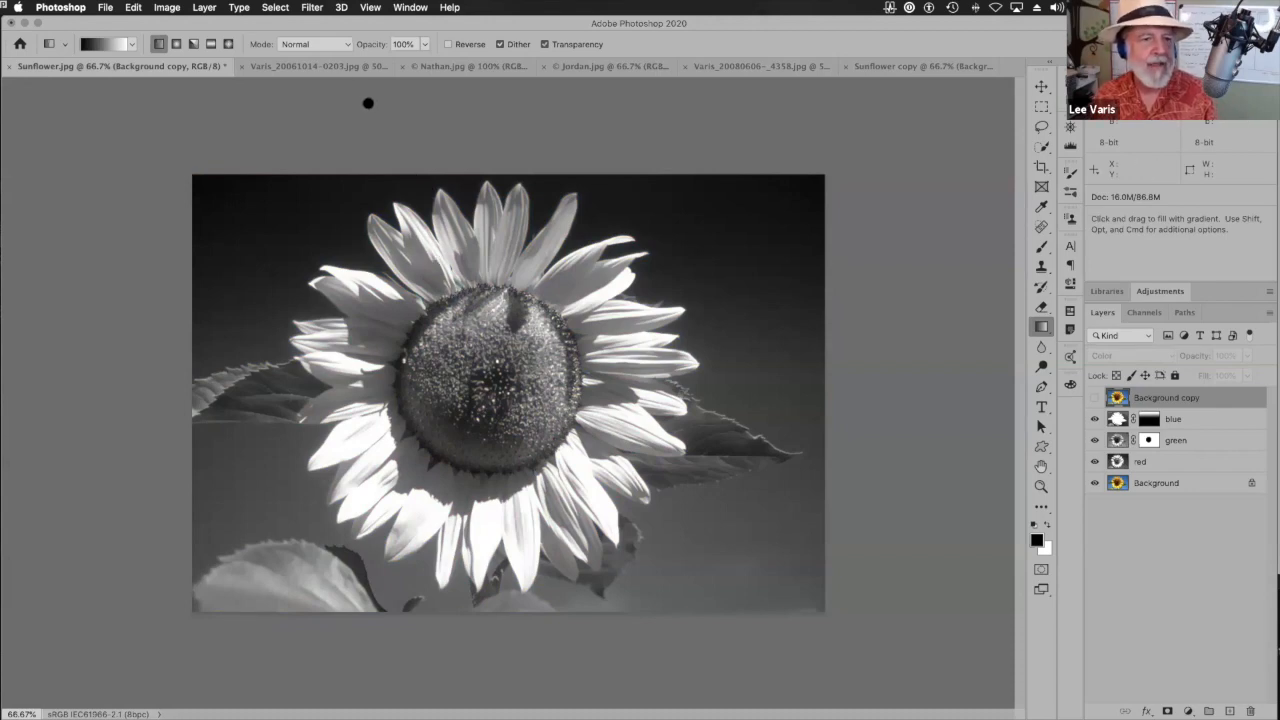
# - Switch to the smokestack landscape photo and examine its Red, Green and Blue channels individually, ending on the Red channel
pyautogui.click(320, 66)
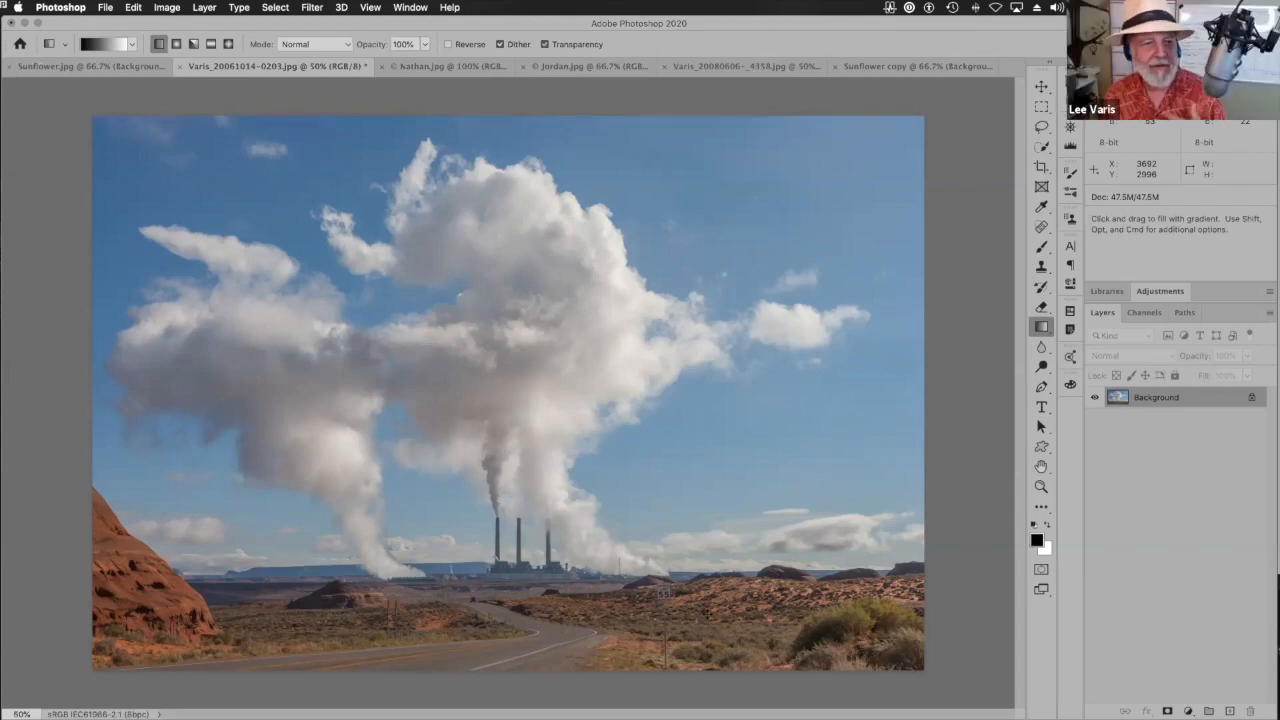
pyautogui.click(1140, 313)
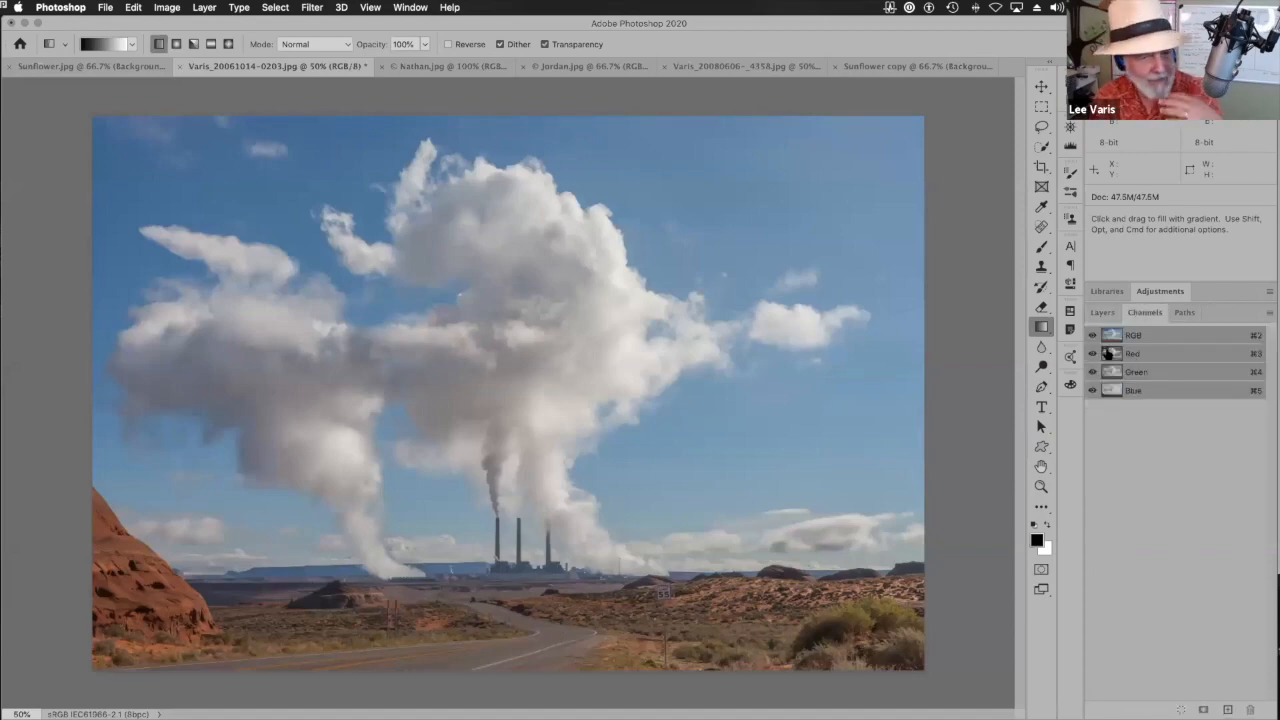
pyautogui.click(1108, 353)
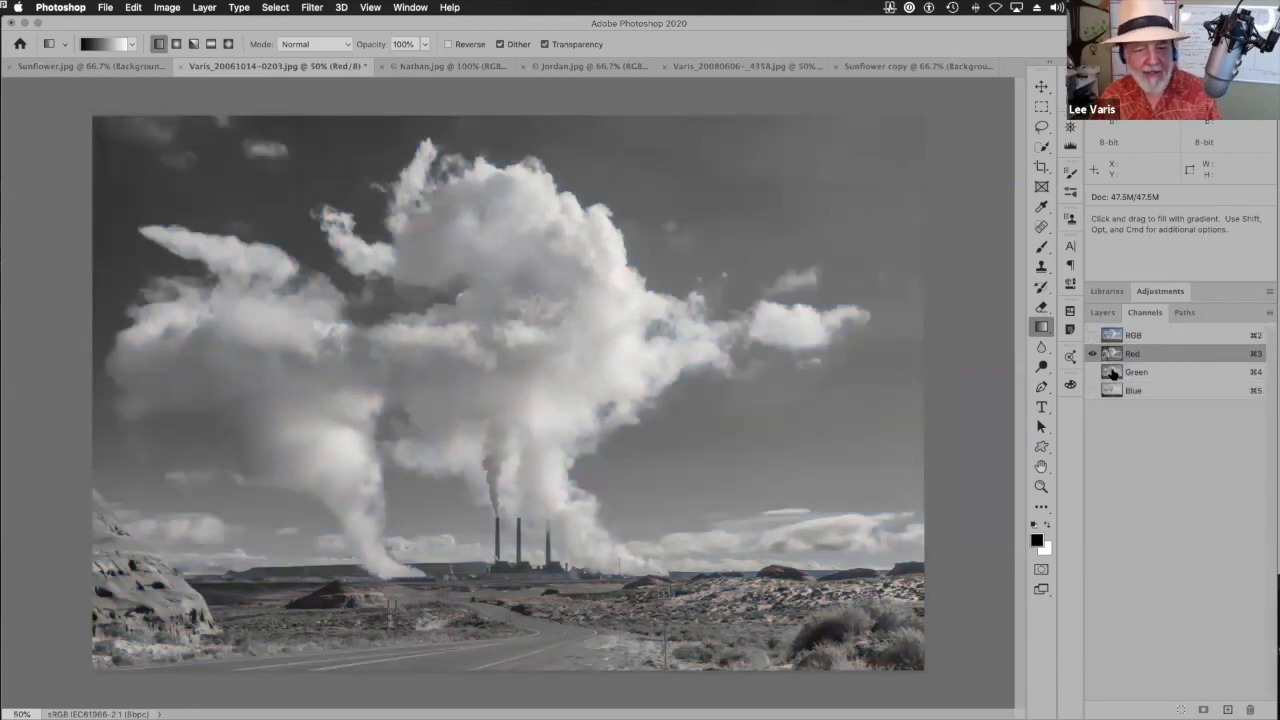
pyautogui.click(1112, 372)
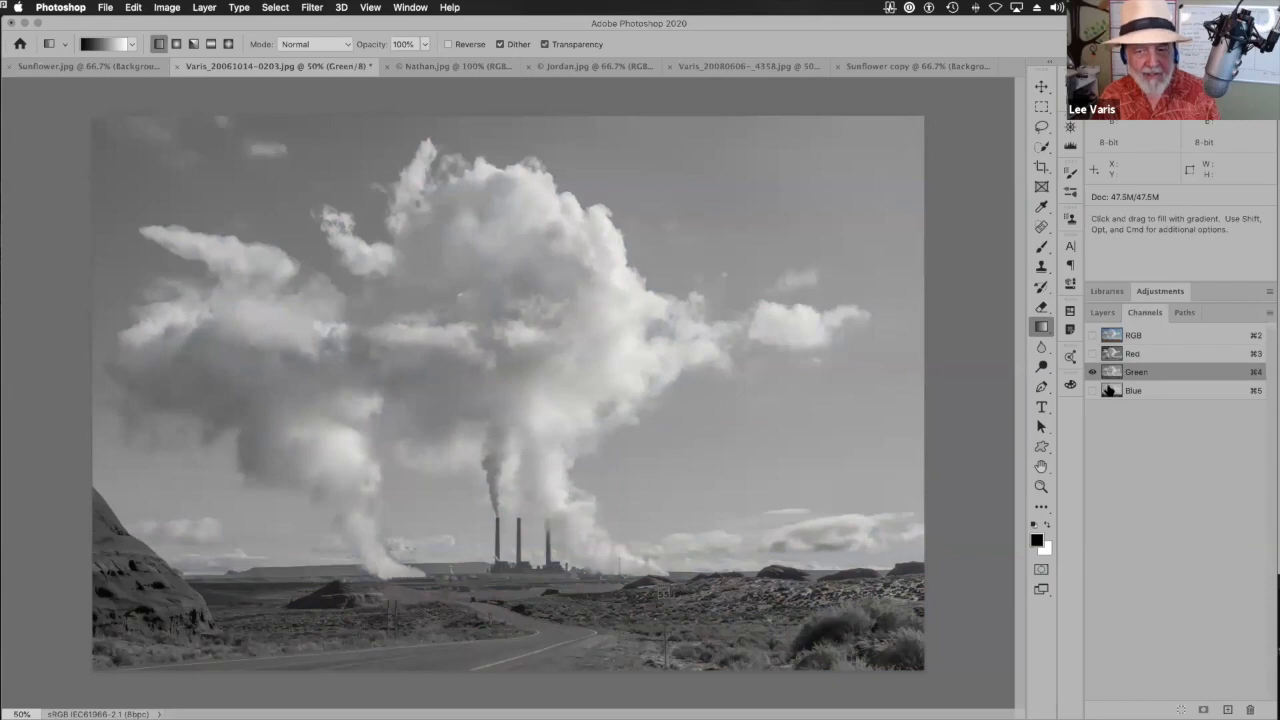
pyautogui.click(1108, 390)
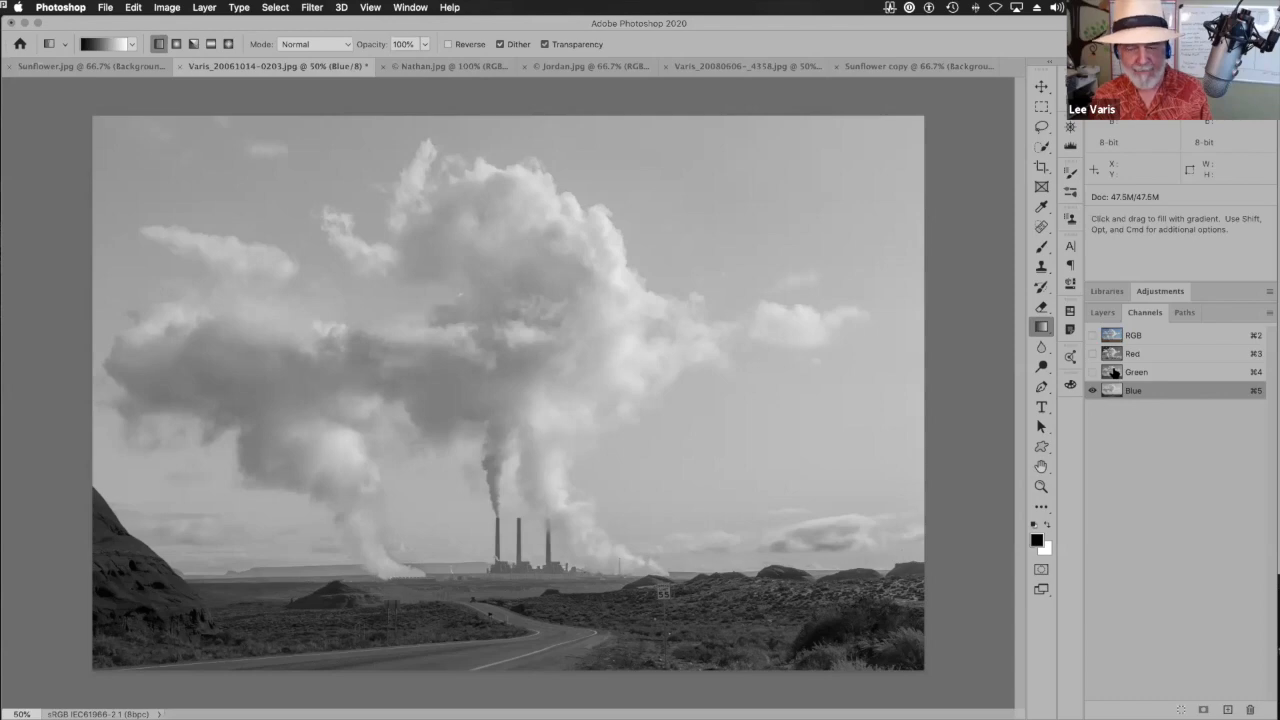
pyautogui.click(1113, 373)
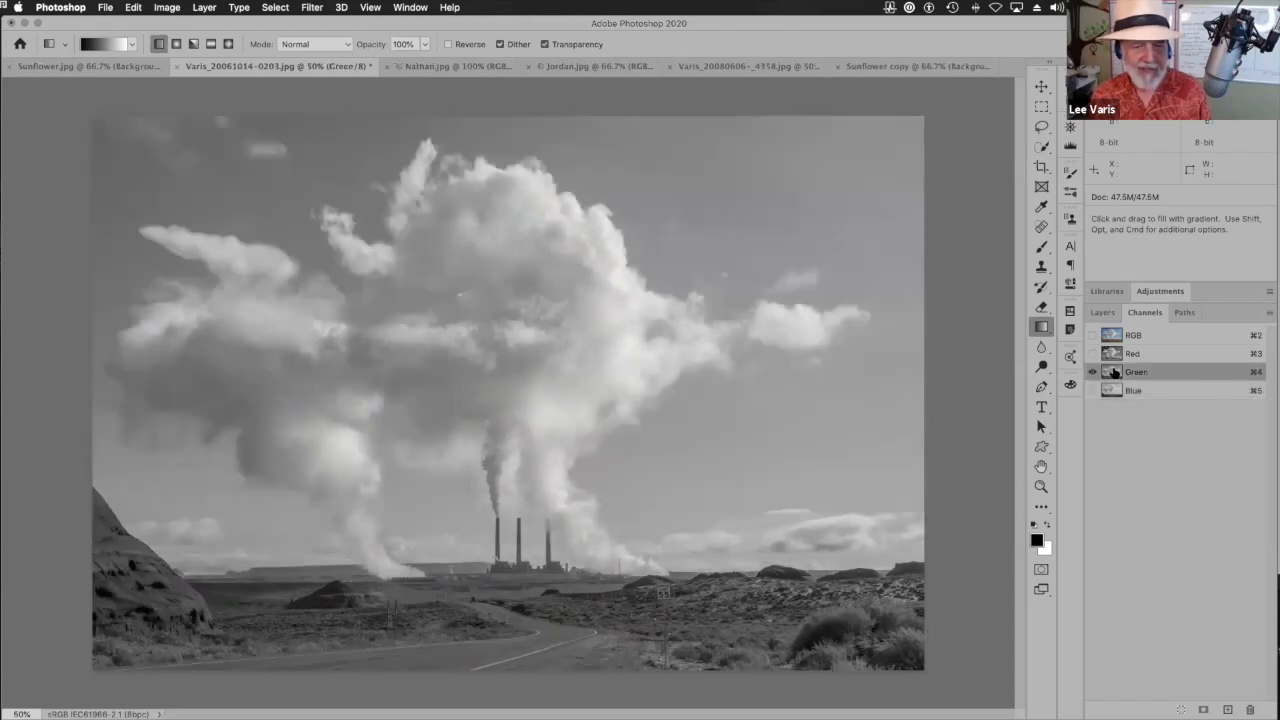
pyautogui.click(1111, 354)
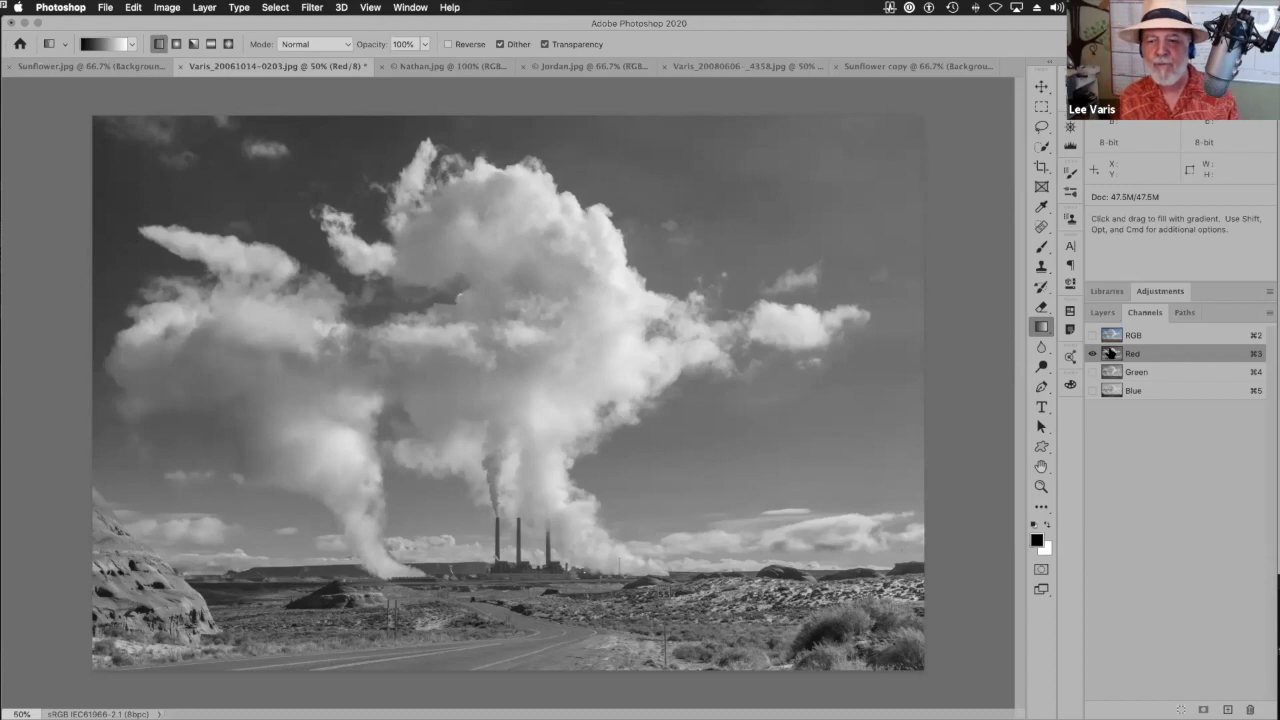
# - Restore the RGB composite view of the landscape and add a new layer named "red" above the Background
pyautogui.click(1110, 337)
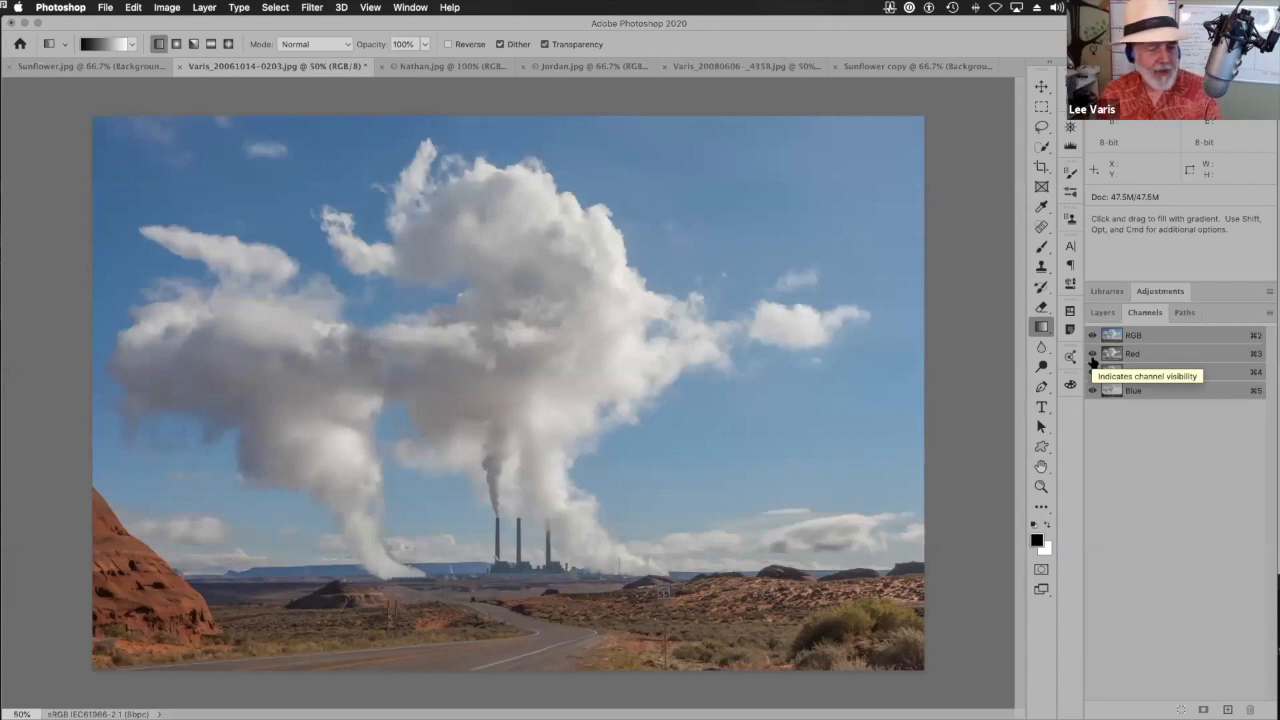
pyautogui.click(1102, 313)
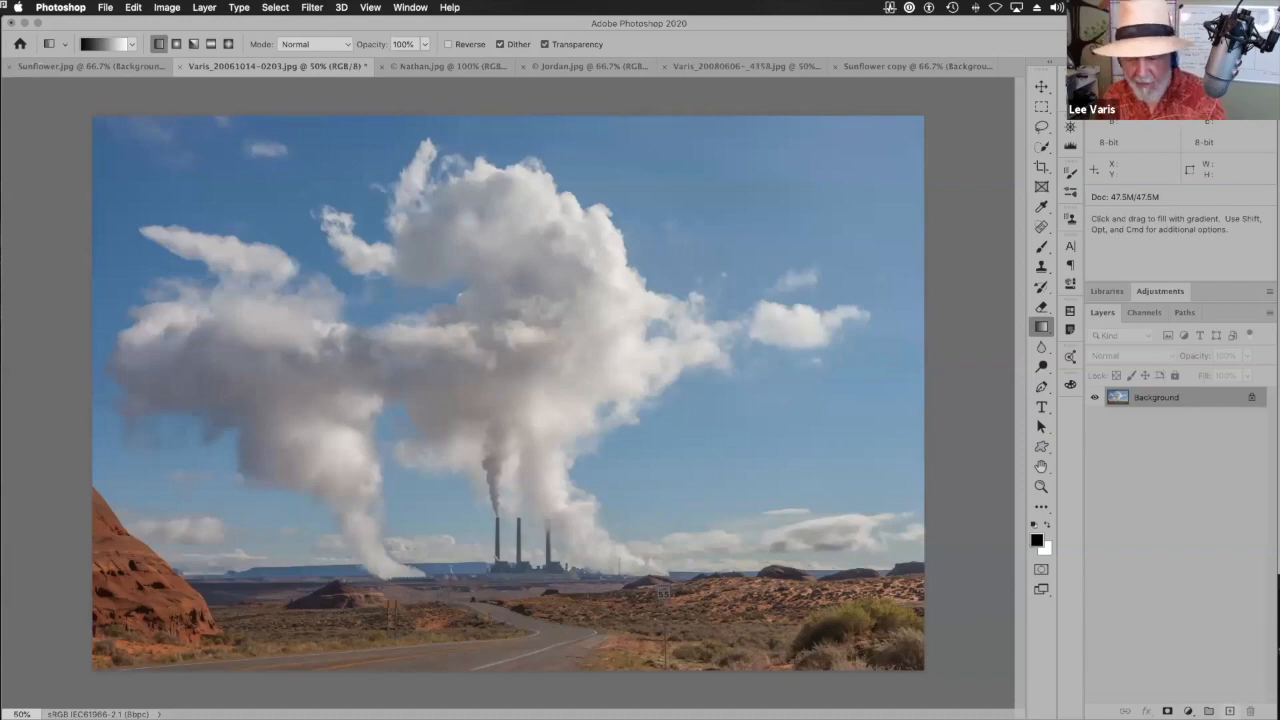
pyautogui.click(1229, 711)
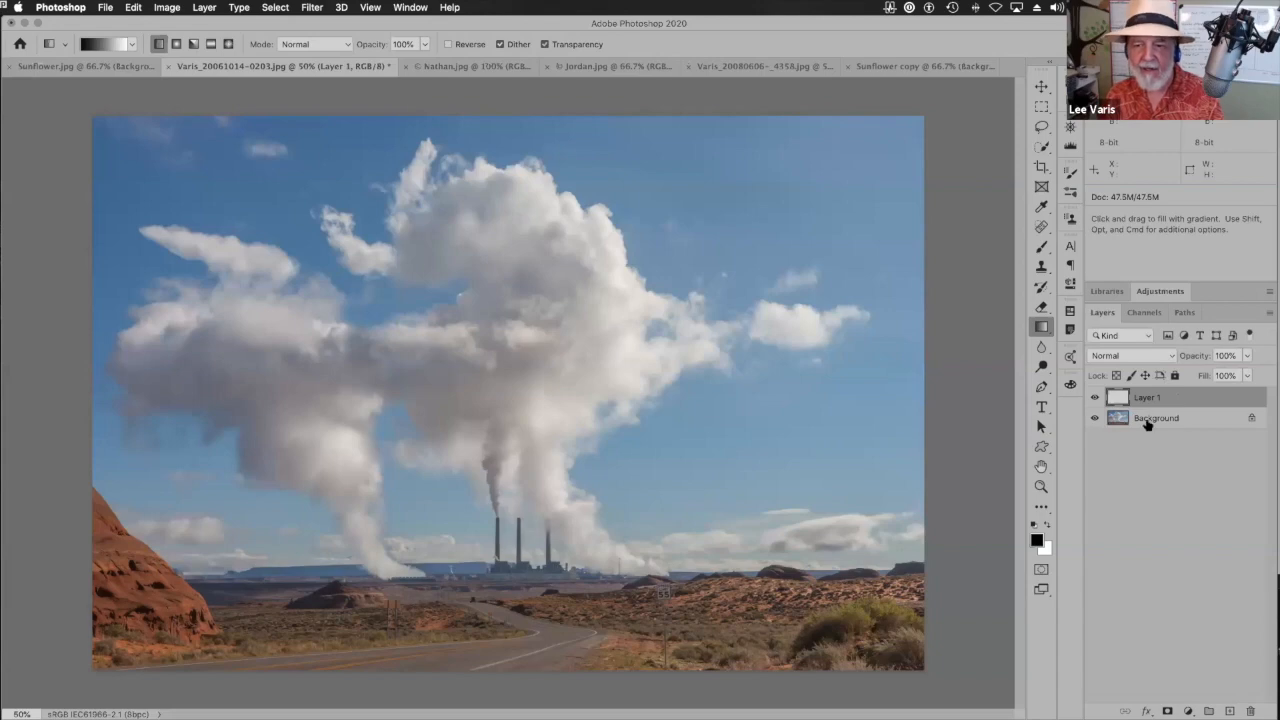
pyautogui.doubleClick(1137, 397)
pyautogui.write('red')
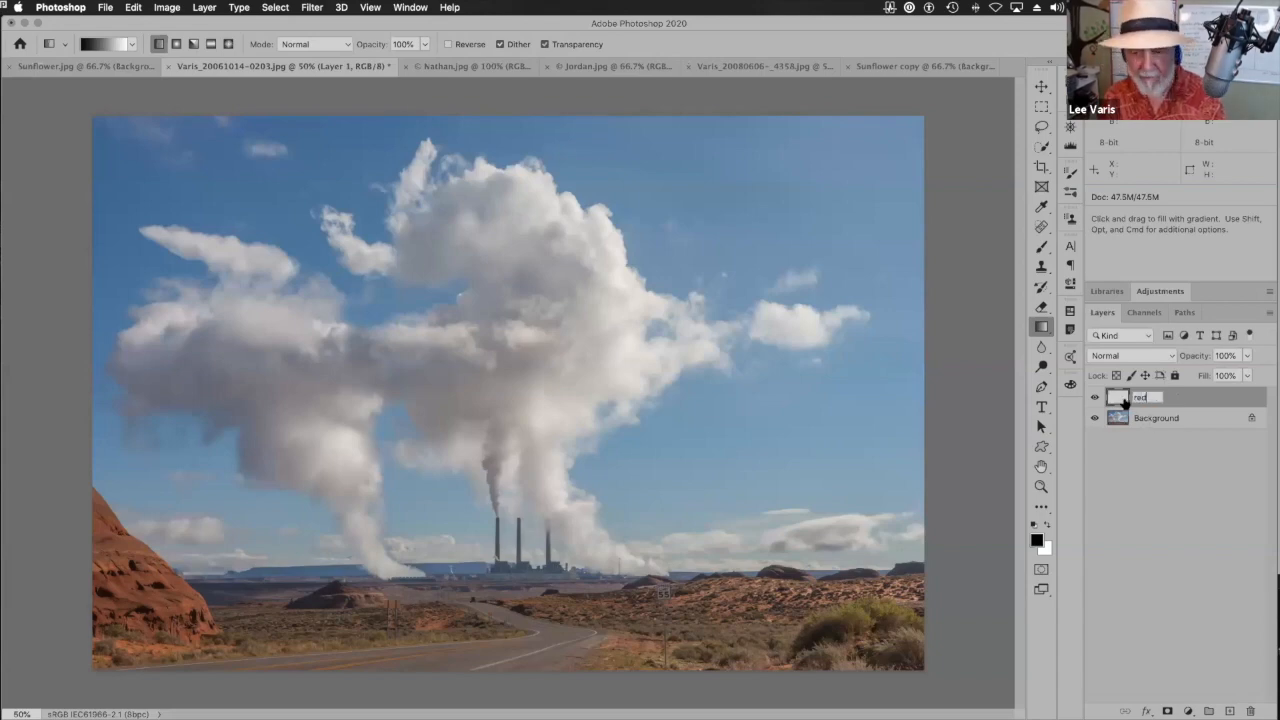
pyautogui.press('Return')
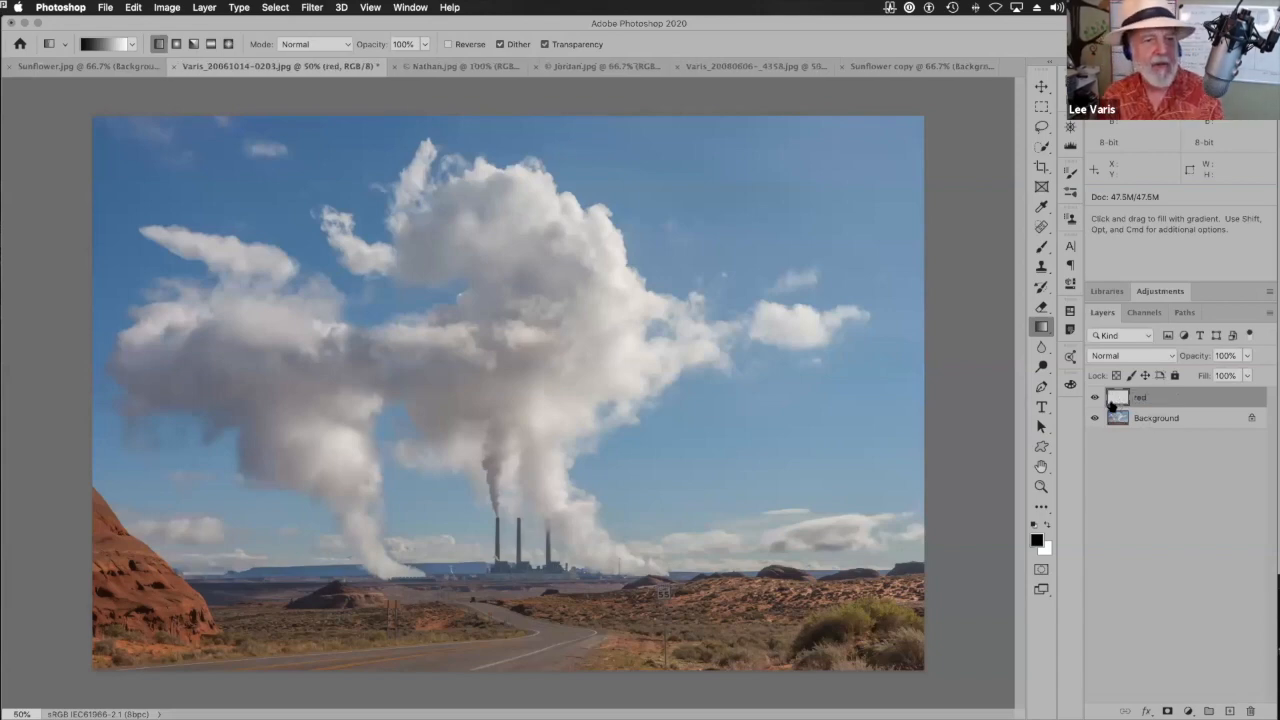
# - Fill the red layer with the merged image's Red channel using Apply Image at Normal, 100%, and set the layer's blend mode to Luminosity
pyautogui.click(165, 8)
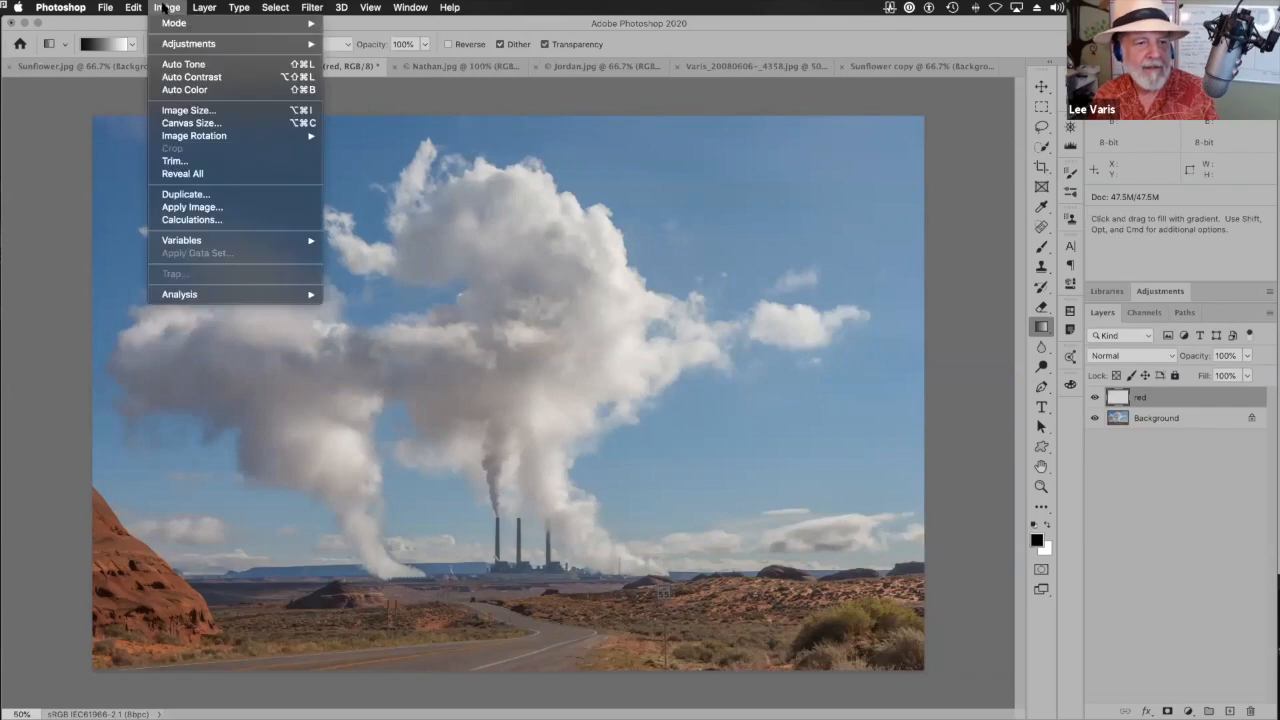
pyautogui.click(180, 207)
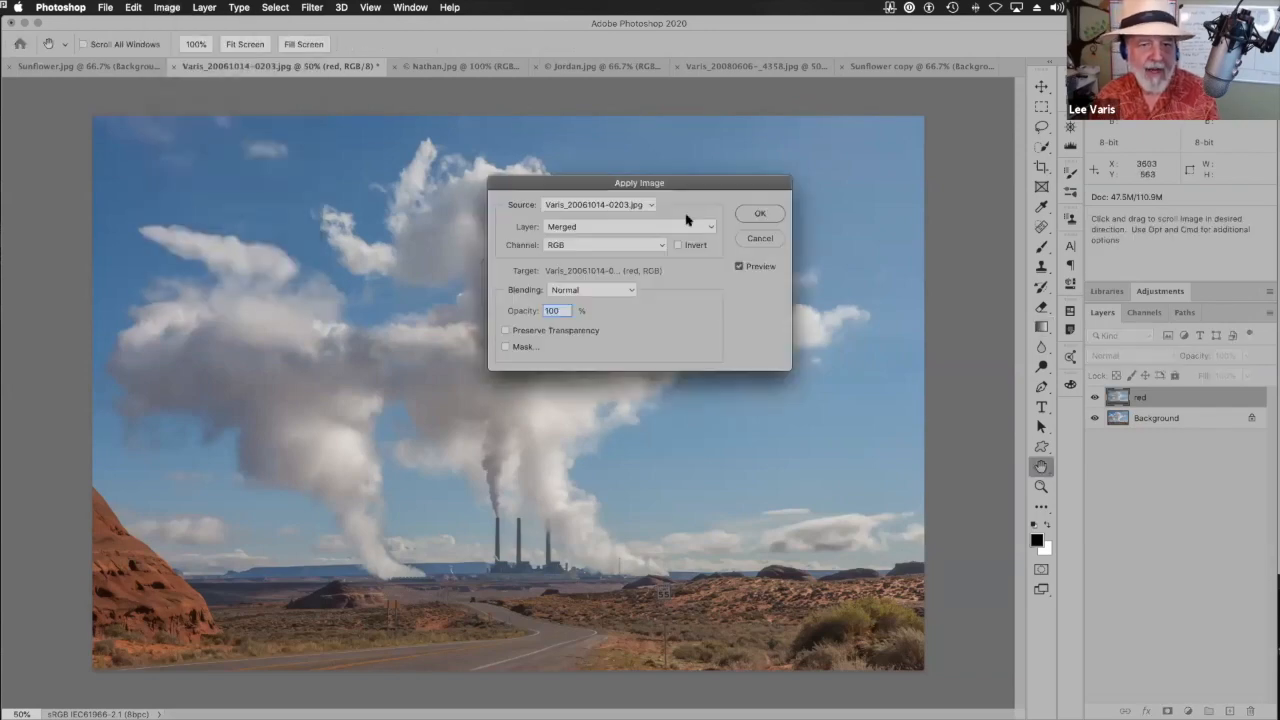
pyautogui.click(601, 247)
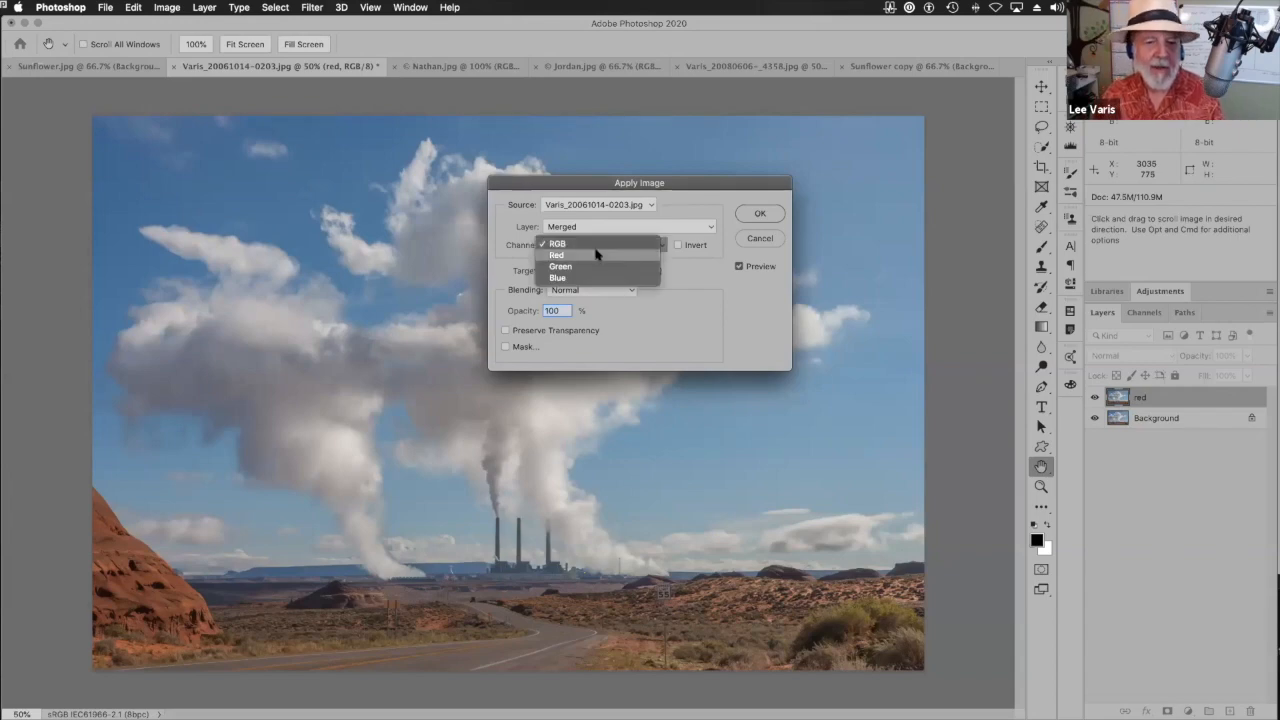
pyautogui.click(586, 255)
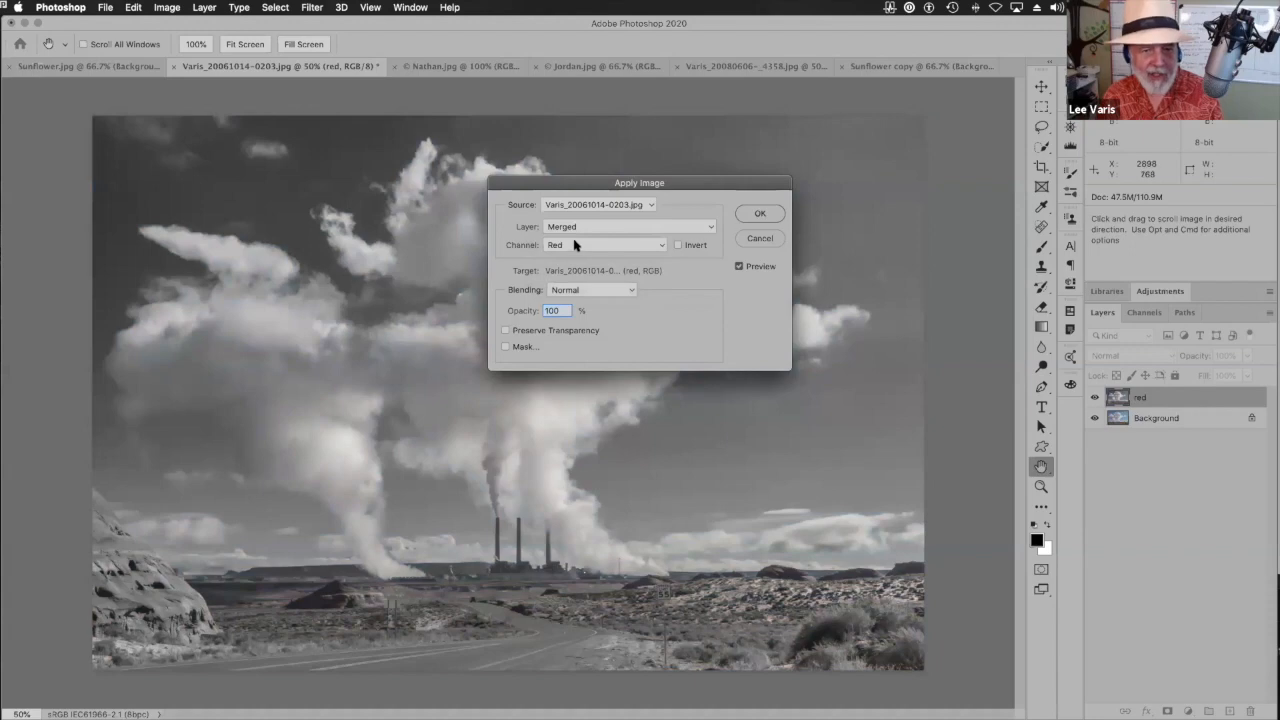
pyautogui.click(752, 215)
pyautogui.press('g')
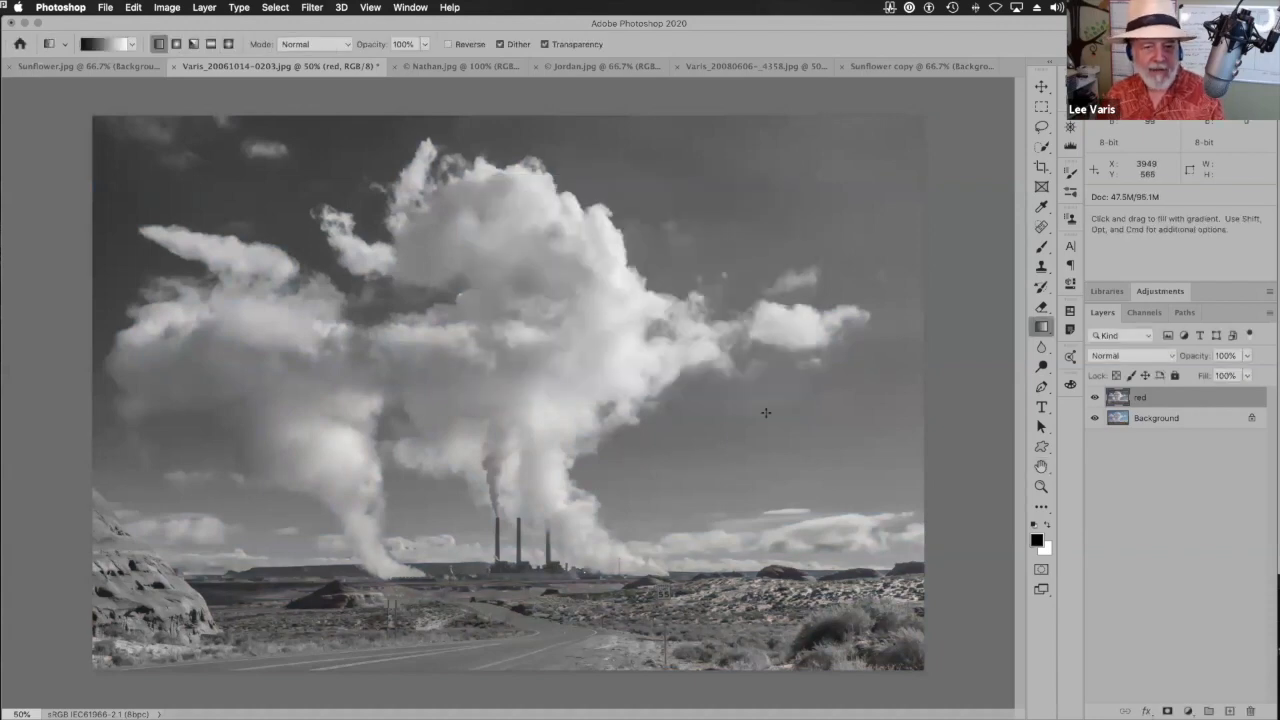
pyautogui.click(1157, 360)
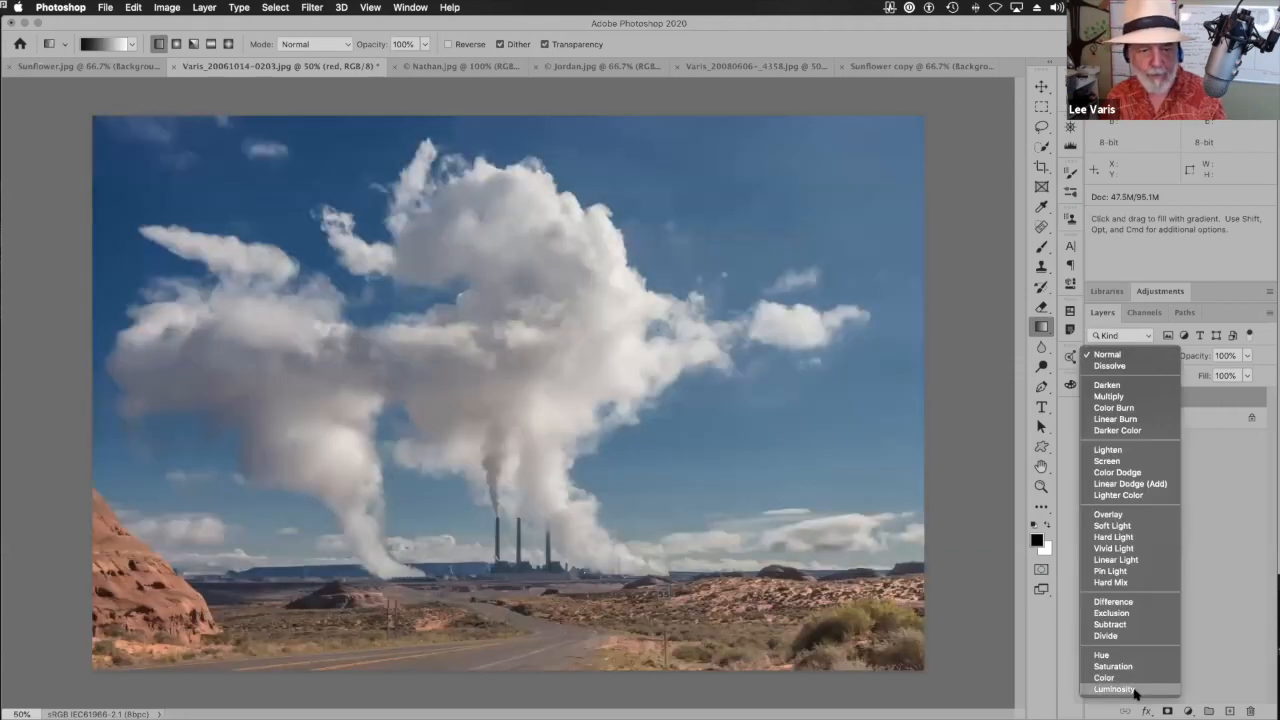
pyautogui.click(1135, 689)
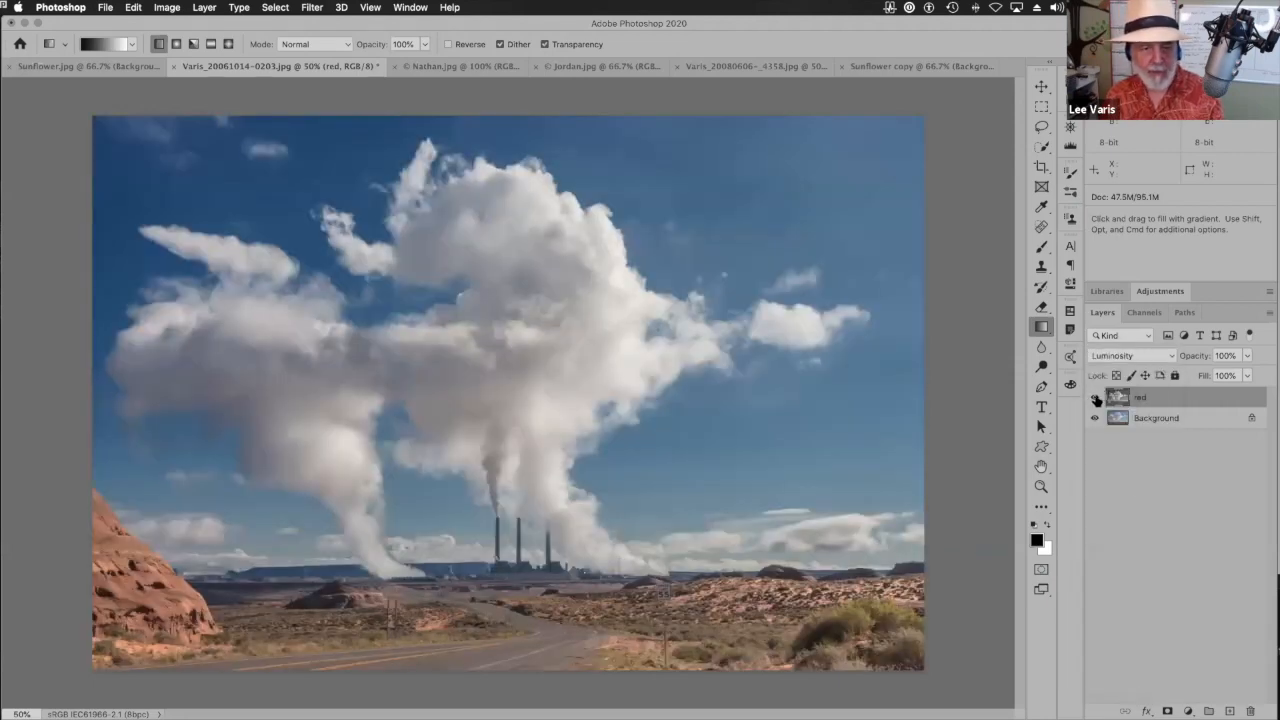
# - Compare the landscape with and without the red luminosity layer, examining the sky, clouds and red rocks, and leave the layer visible
pyautogui.click(1095, 398)
pyautogui.click(1096, 399)
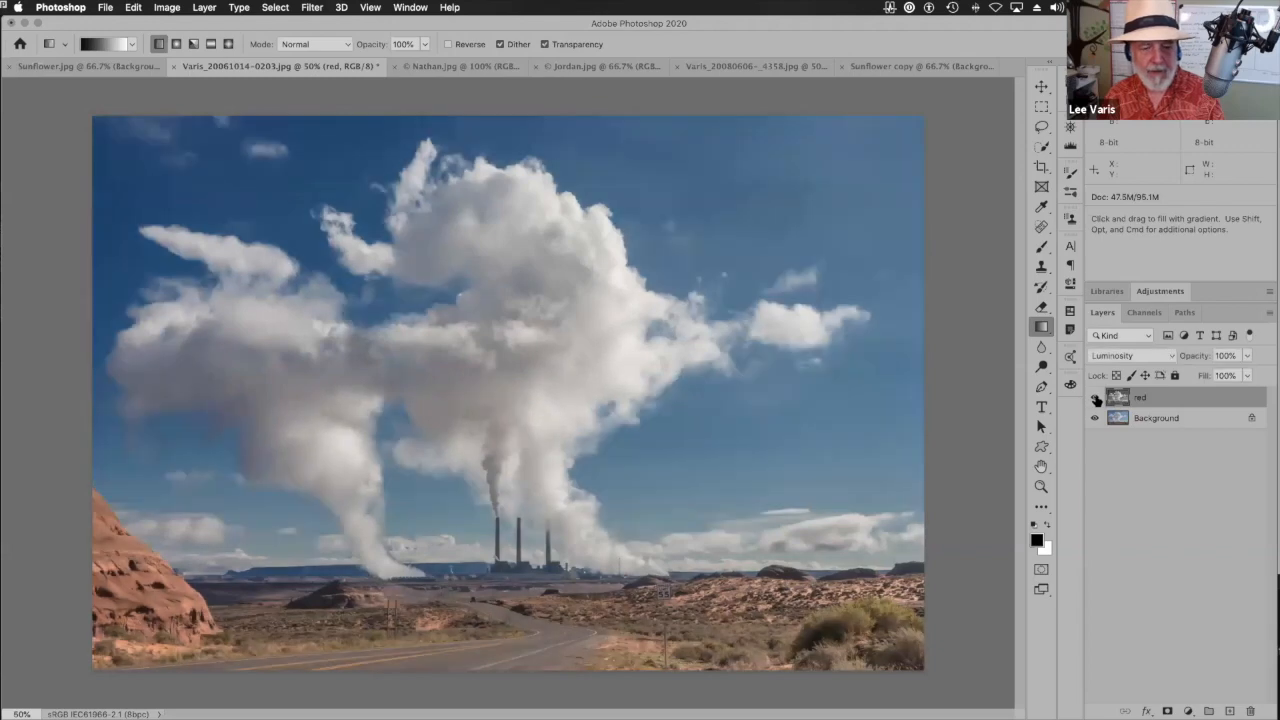
pyautogui.click(1096, 399)
pyautogui.click(1096, 399)
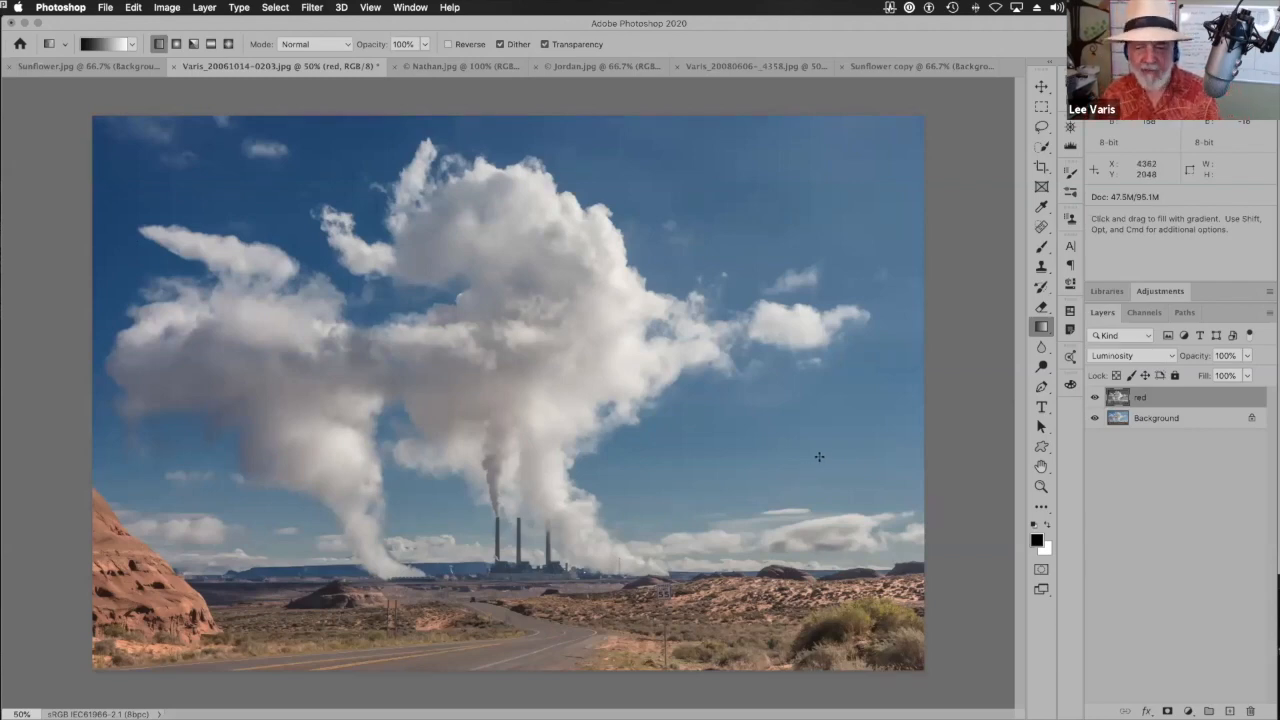
pyautogui.click(1094, 400)
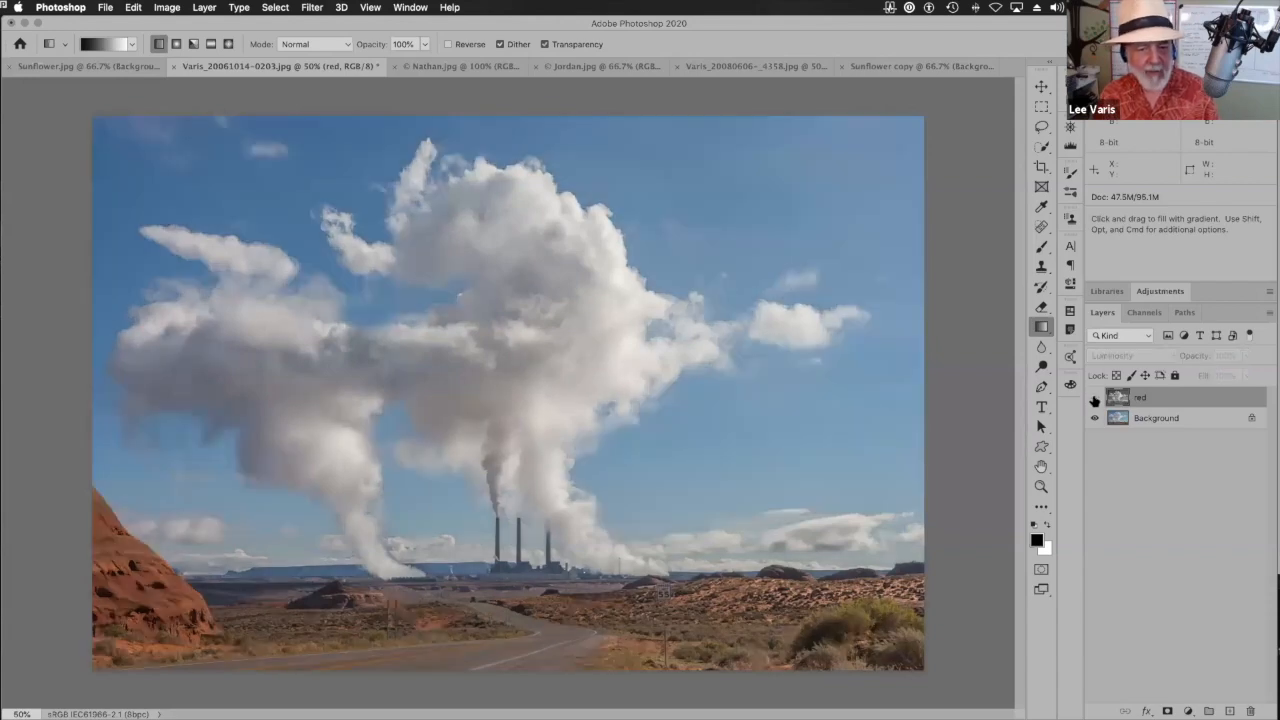
pyautogui.click(1094, 400)
pyautogui.click(1094, 400)
pyautogui.click(1094, 400)
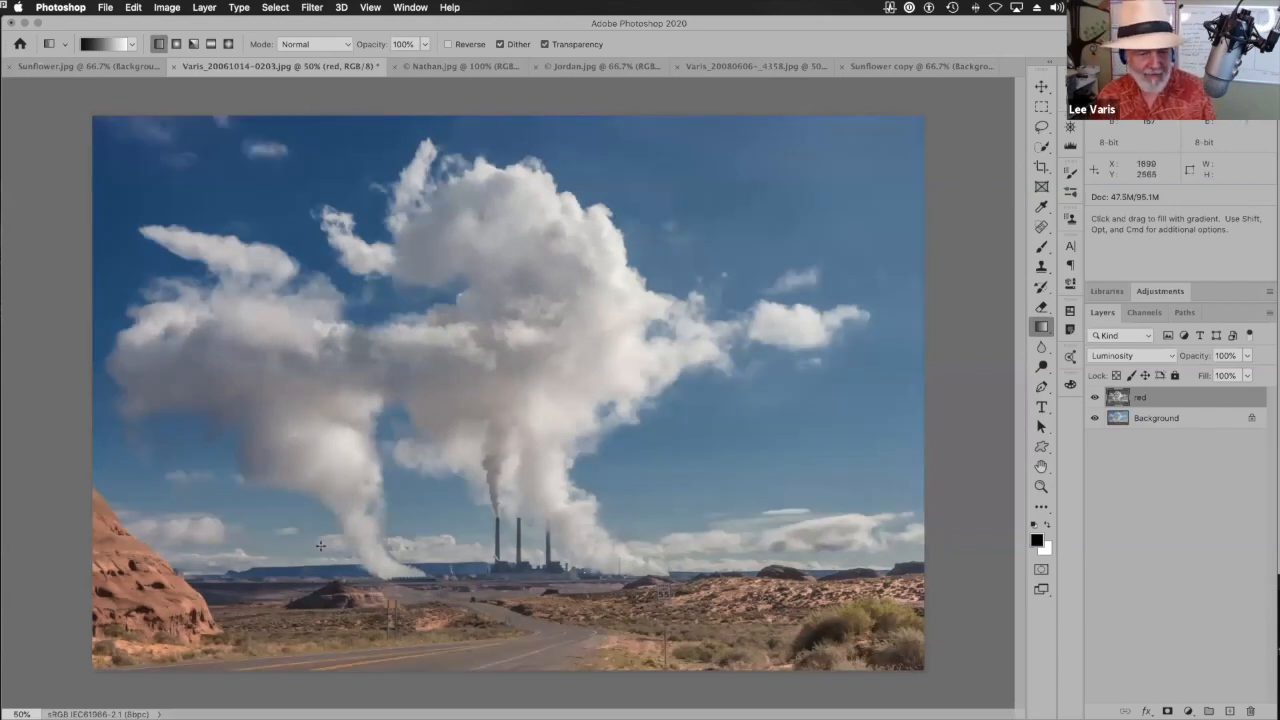
pyautogui.click(1094, 400)
pyautogui.click(1094, 400)
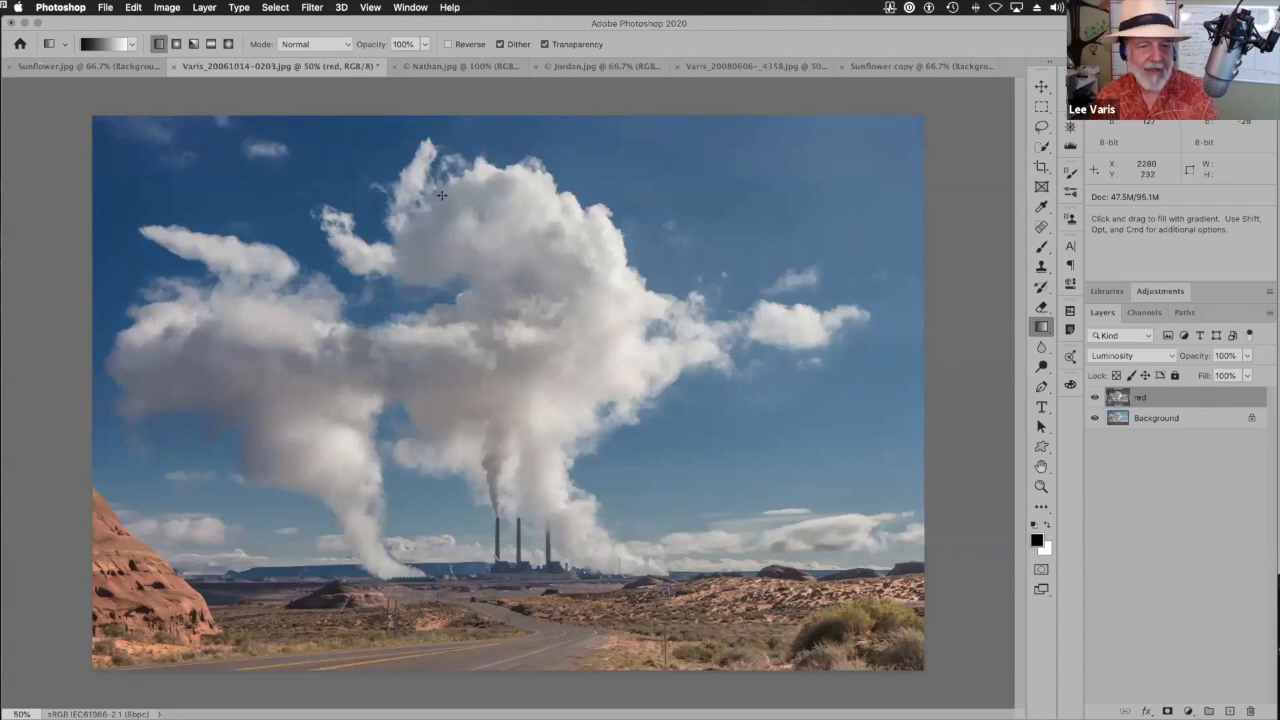
pyautogui.click(1094, 399)
pyautogui.click(1094, 399)
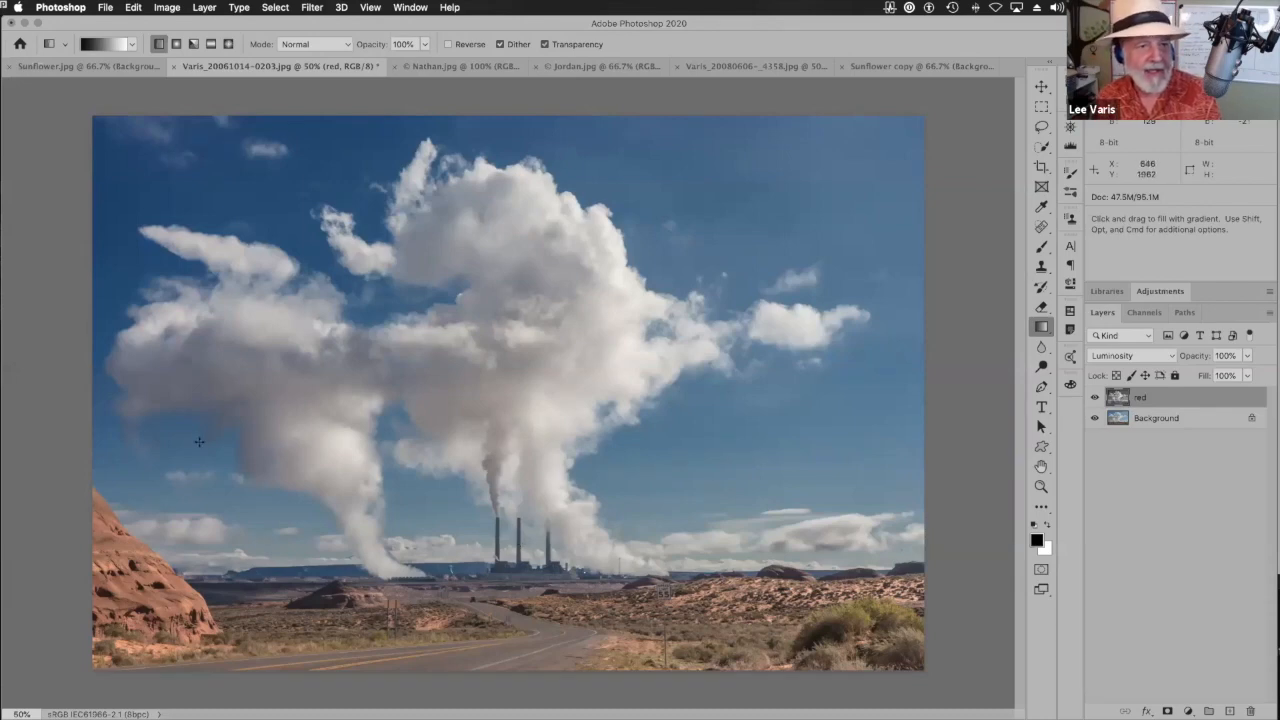
# - Duplicate the landscape with merged layers only, replacing "copy" with "lab" at the end of the duplicate's name
pyautogui.click(168, 8)
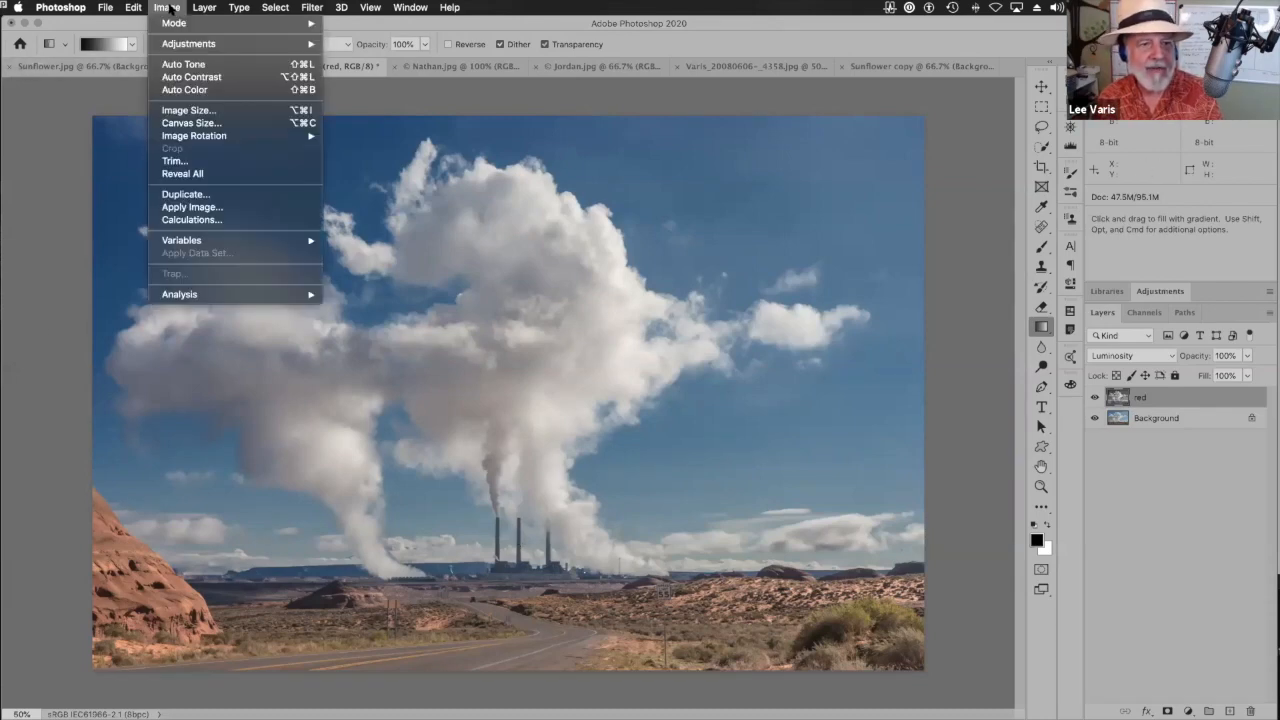
pyautogui.click(224, 194)
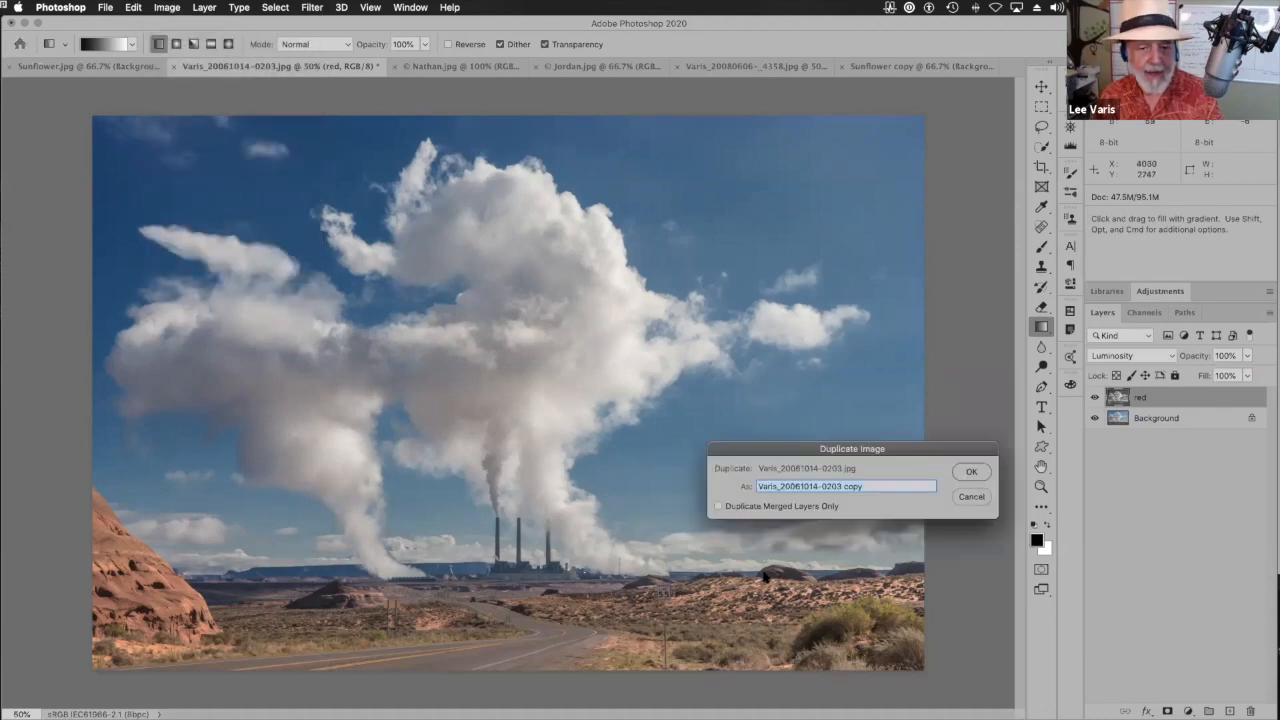
pyautogui.click(717, 507)
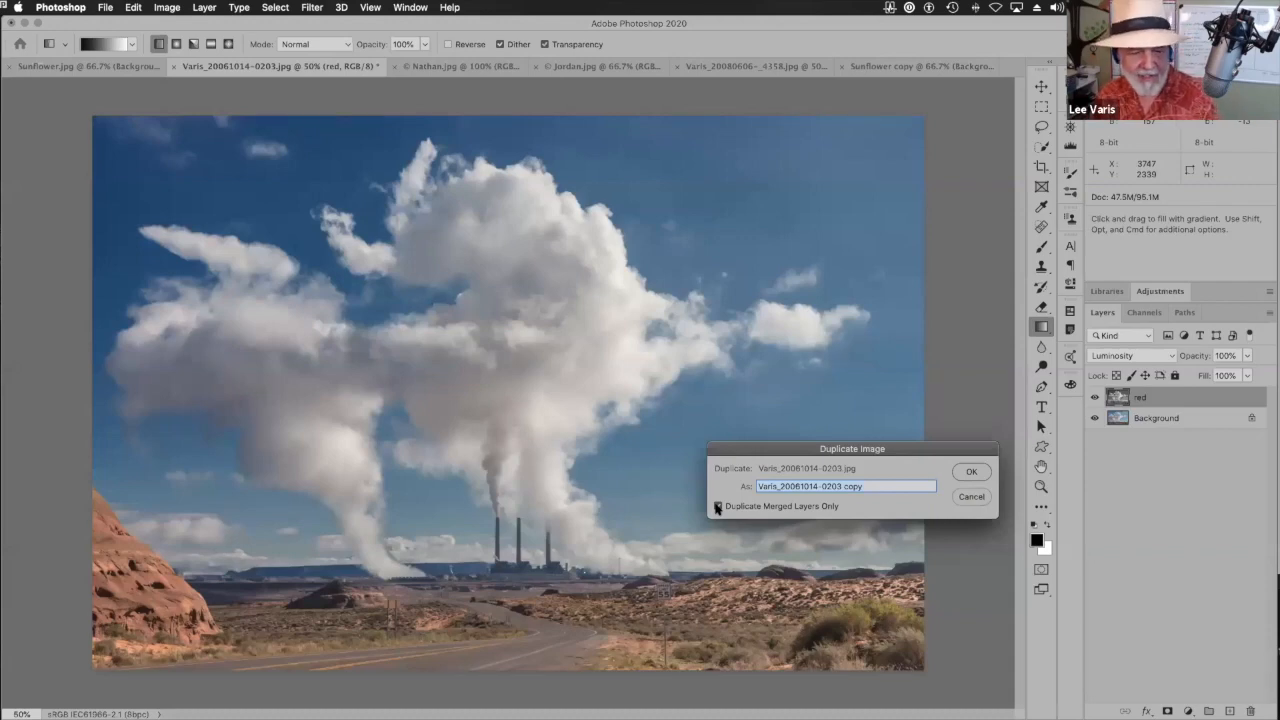
pyautogui.doubleClick(845, 487)
pyautogui.write('lab')
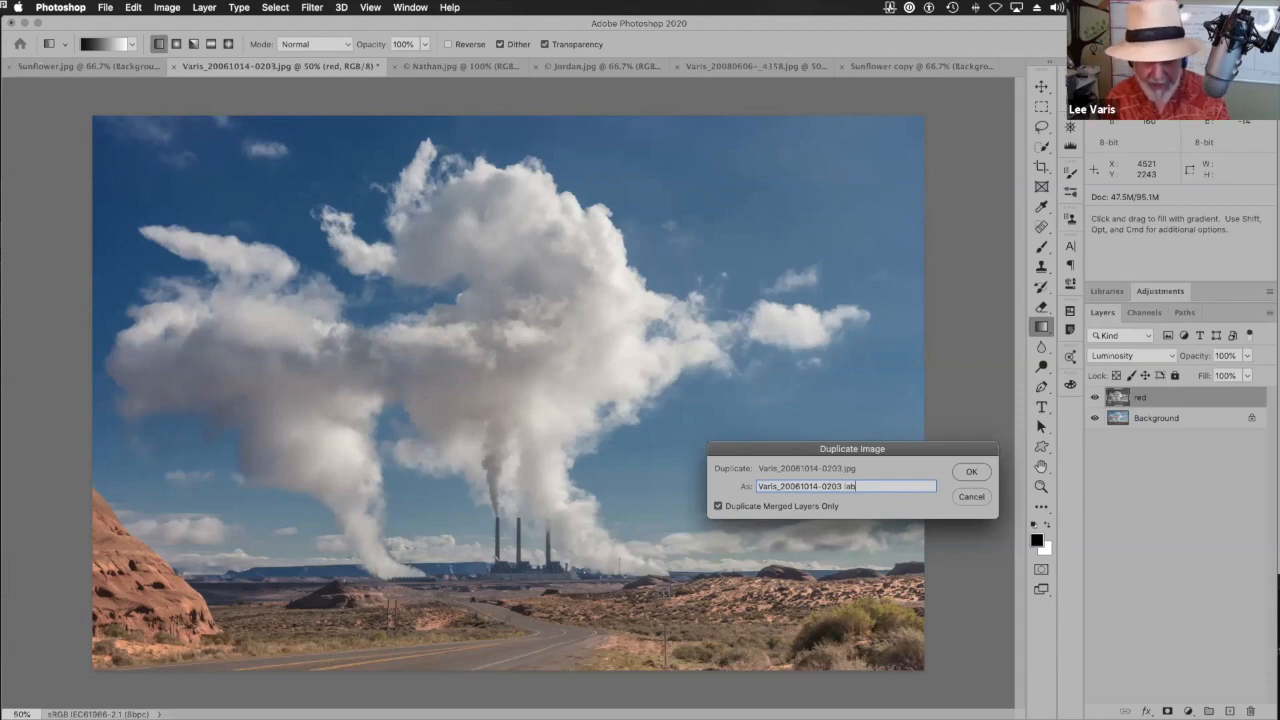
pyautogui.click(963, 473)
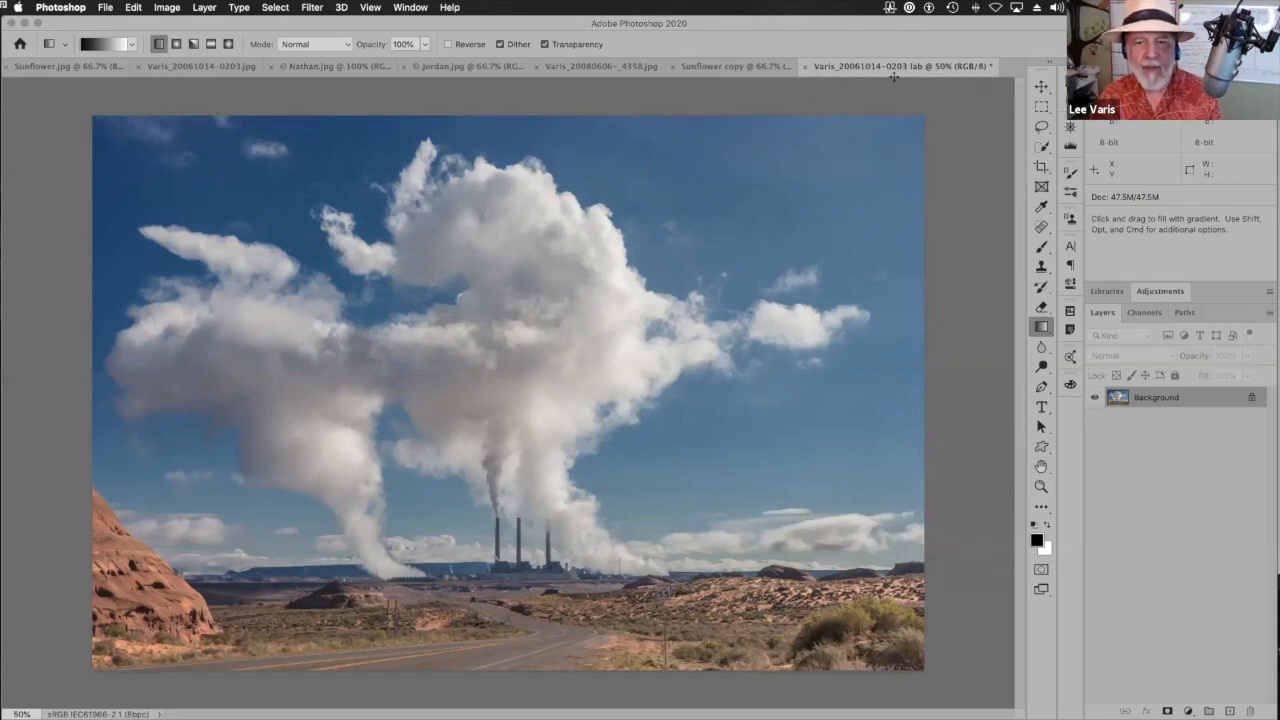
# - Convert the merged duplicate of the landscape to Lab Color mode
pyautogui.click(165, 8)
pyautogui.moveTo(164, 22)
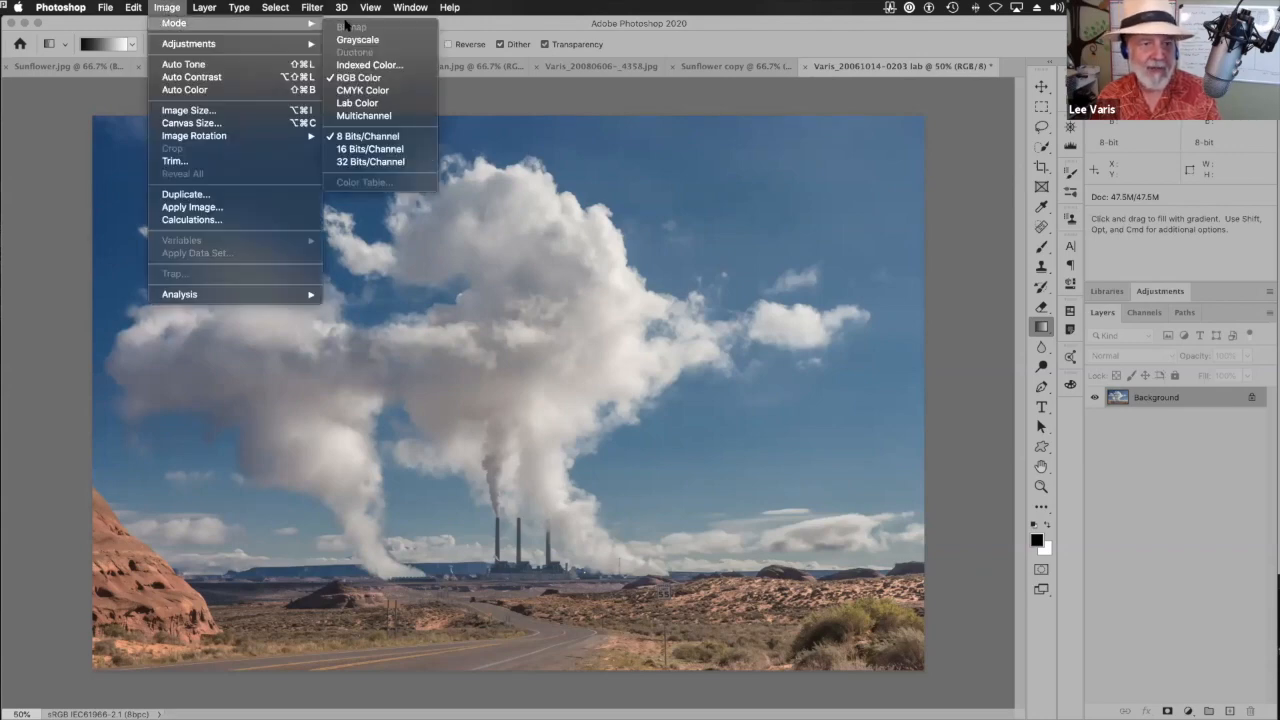
pyautogui.click(358, 103)
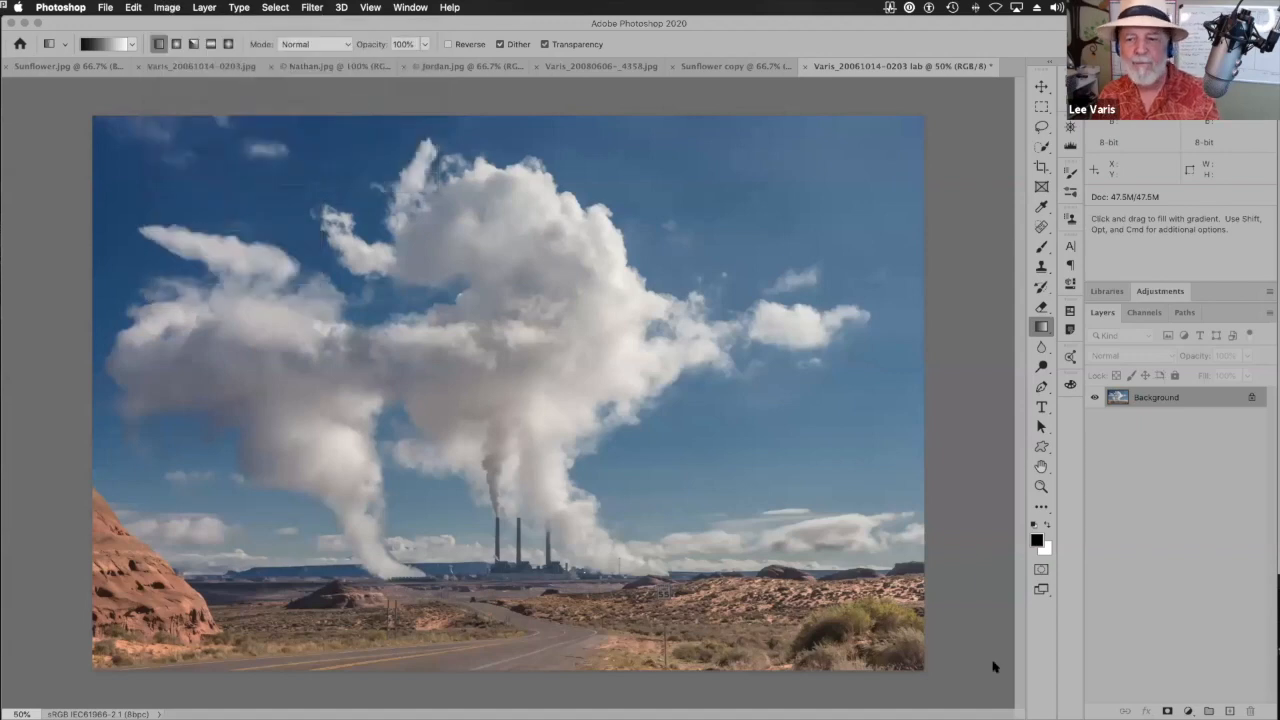
# - Examine the duplicate's Lightness, a and b channels individually, and return to the Lab composite
pyautogui.click(1142, 312)
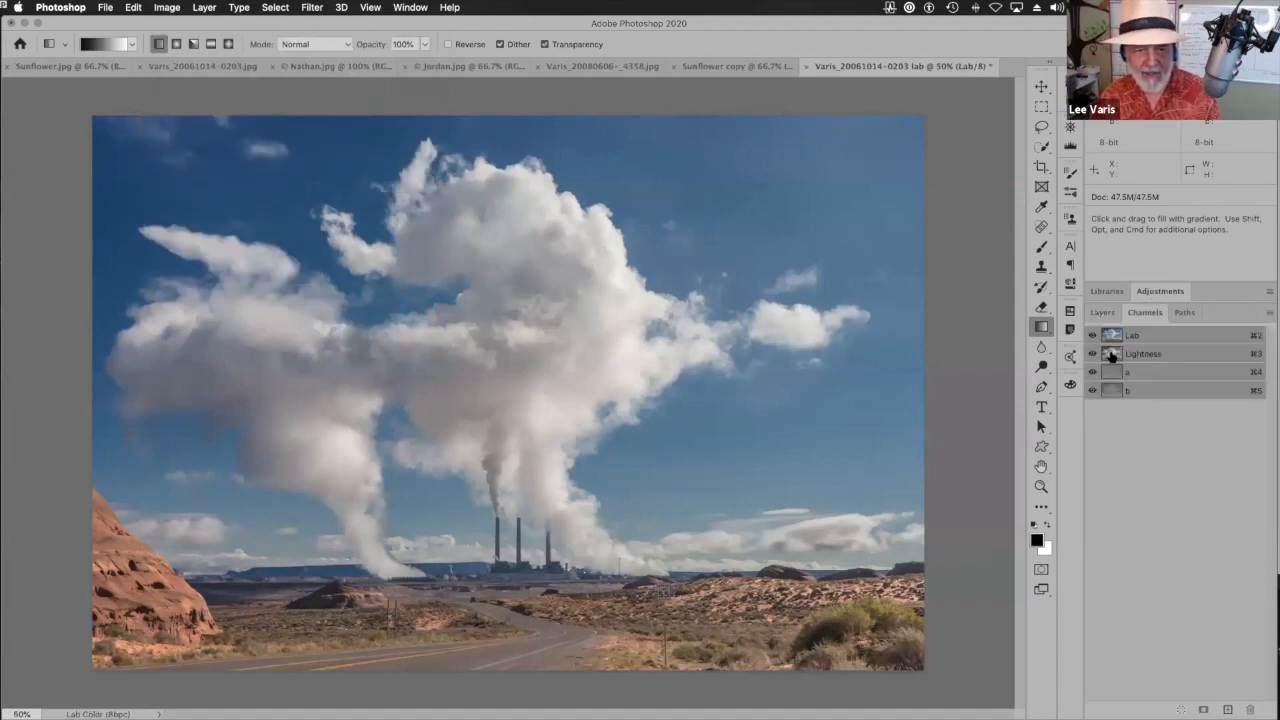
pyautogui.click(1112, 356)
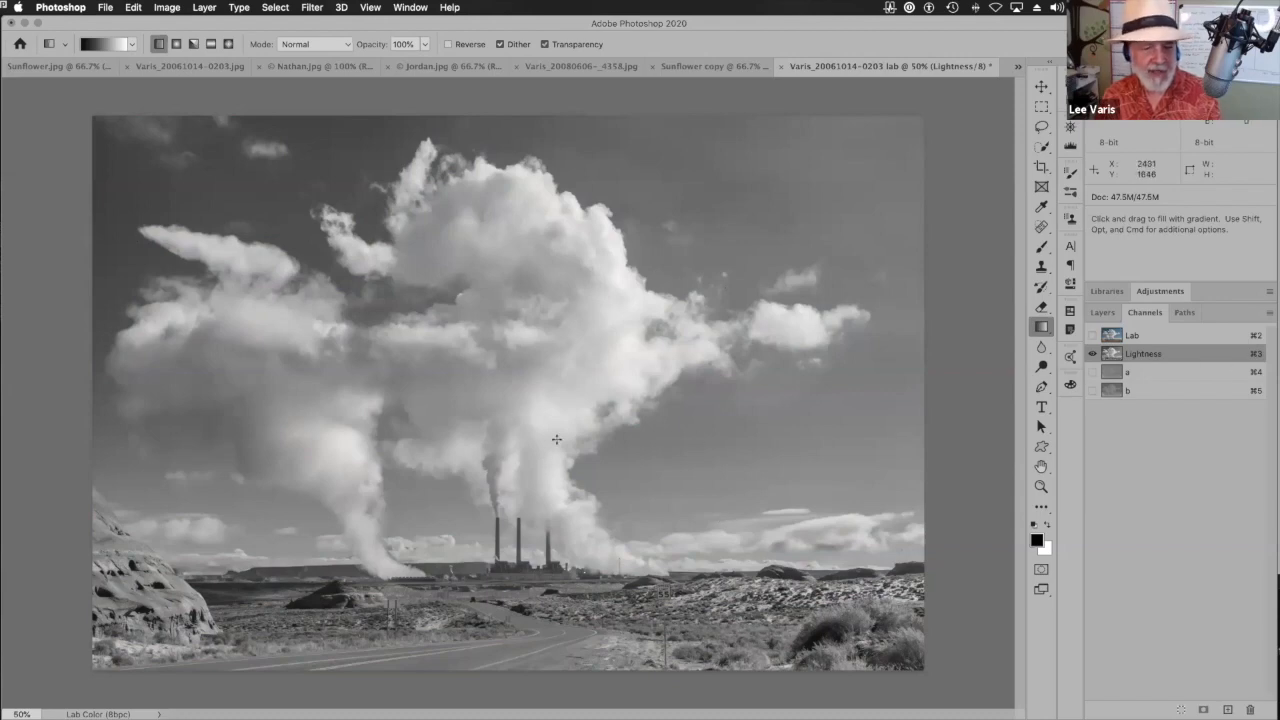
pyautogui.click(1111, 373)
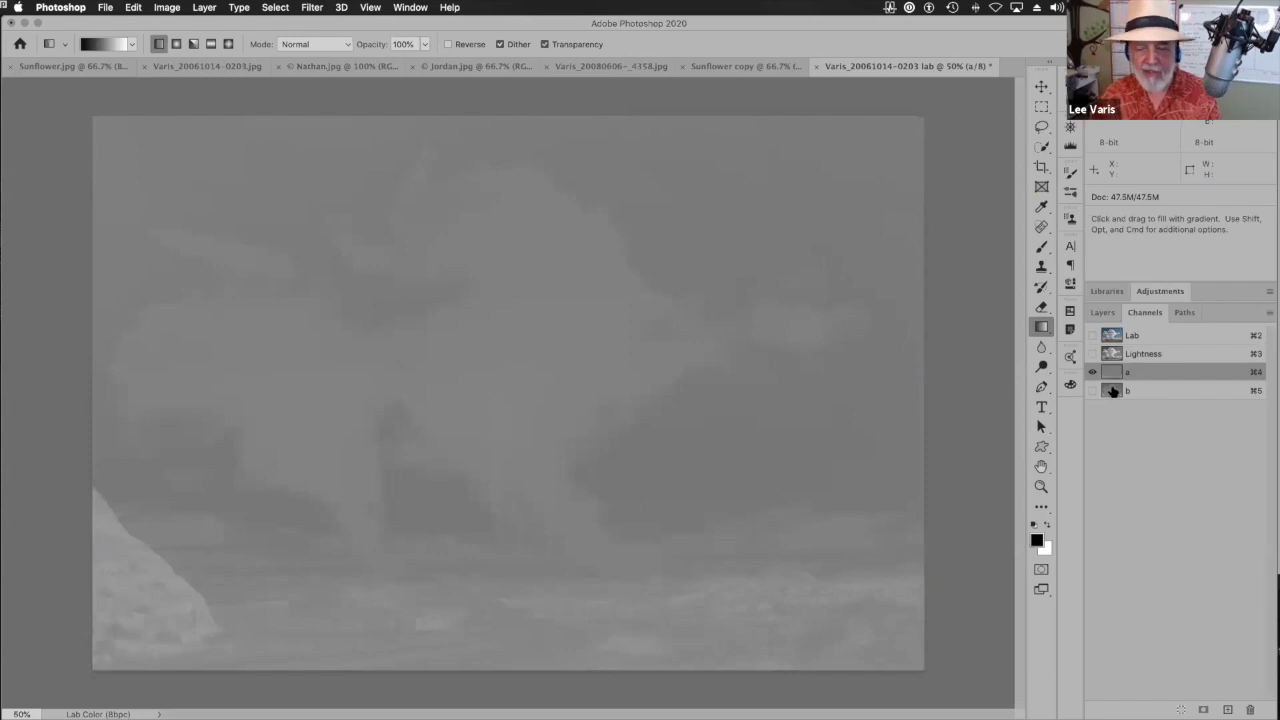
pyautogui.click(1113, 391)
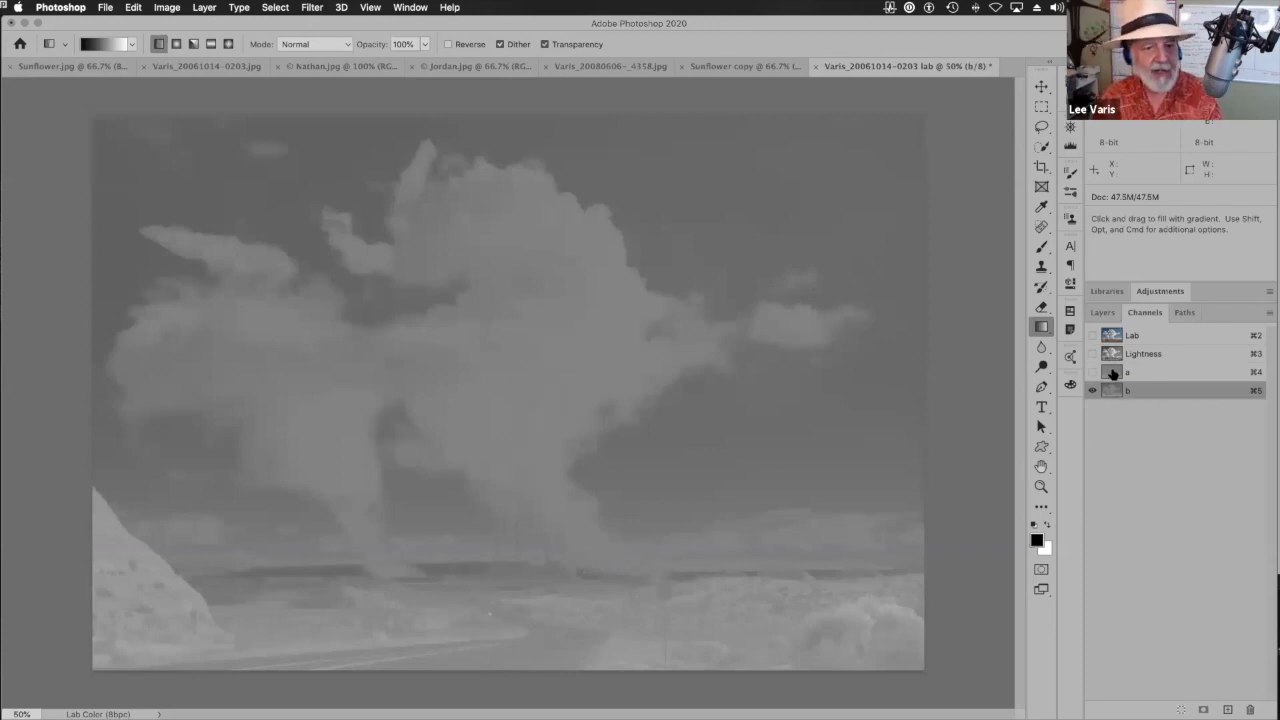
pyautogui.click(1113, 372)
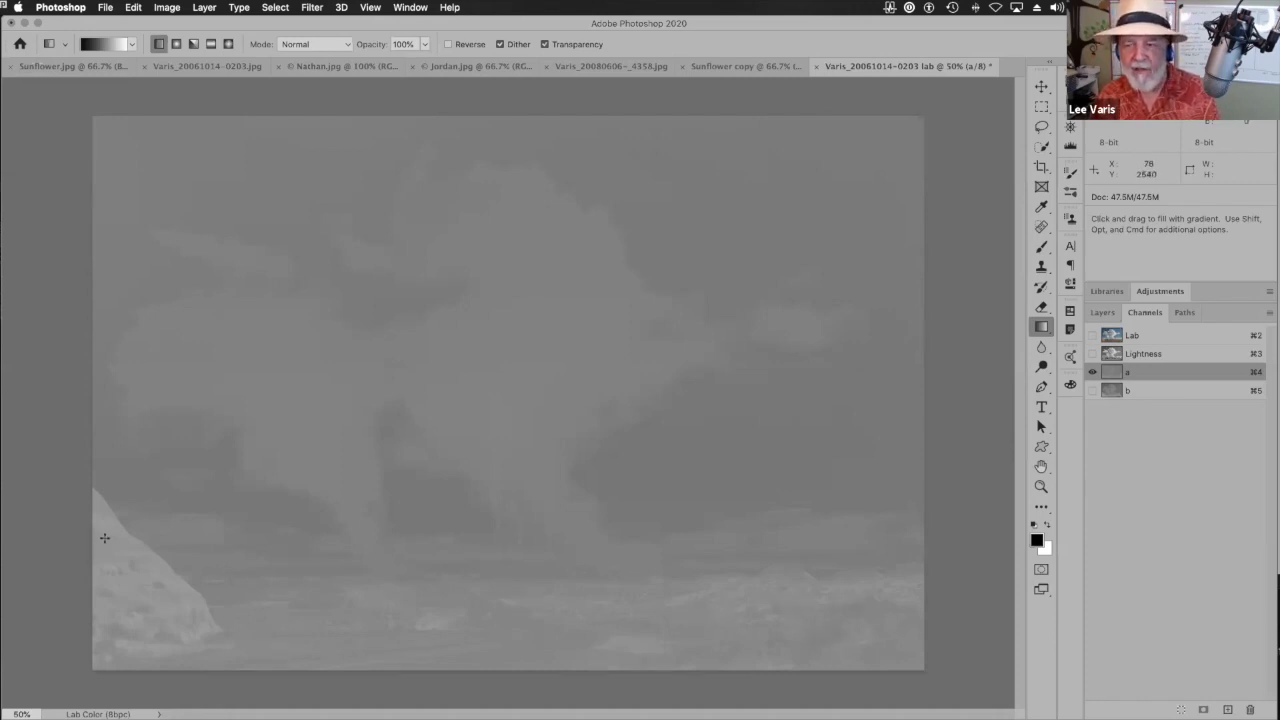
pyautogui.click(1105, 336)
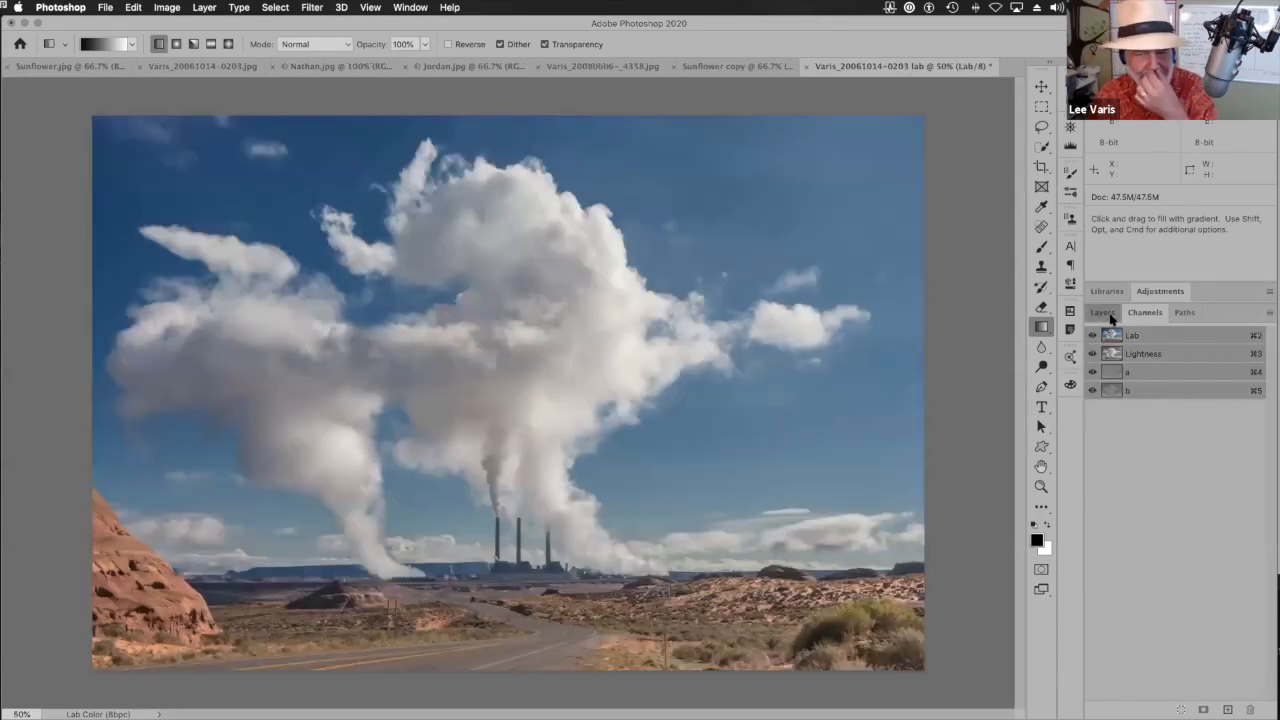
# - Add a Curves adjustment layer above the Background of the Lab duplicate
pyautogui.click(1103, 313)
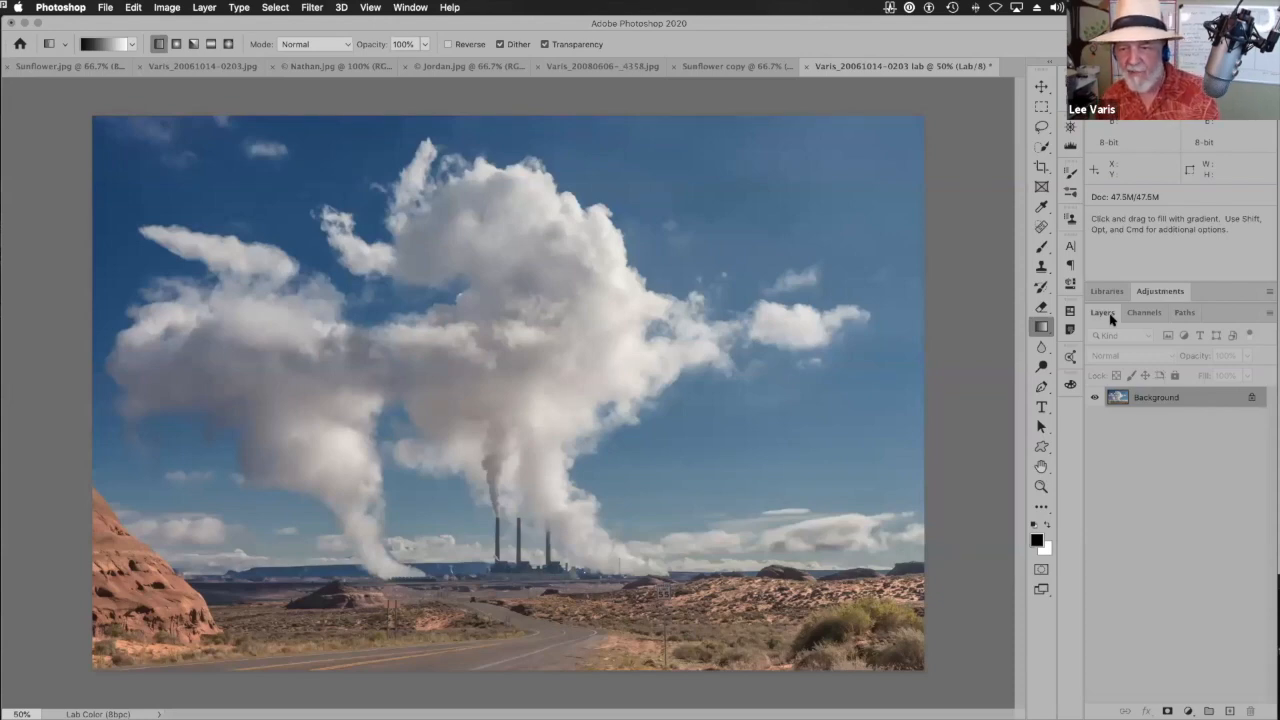
pyautogui.click(1163, 292)
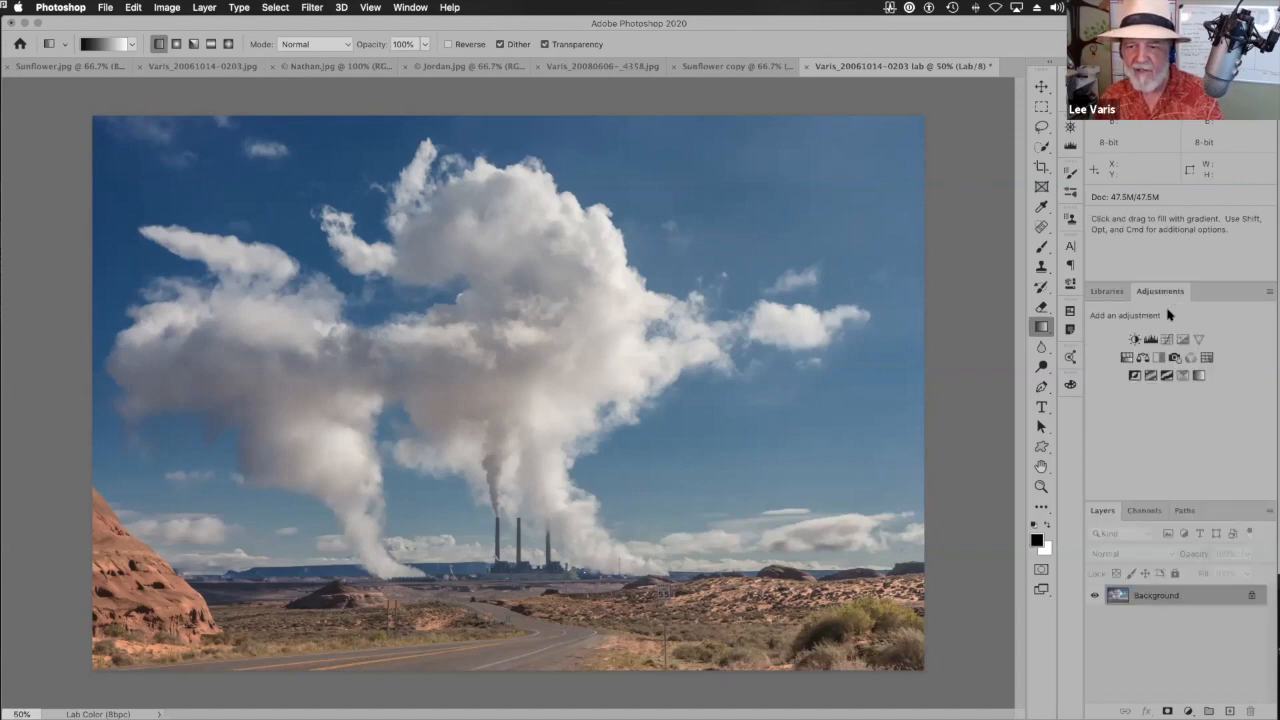
pyautogui.click(1166, 340)
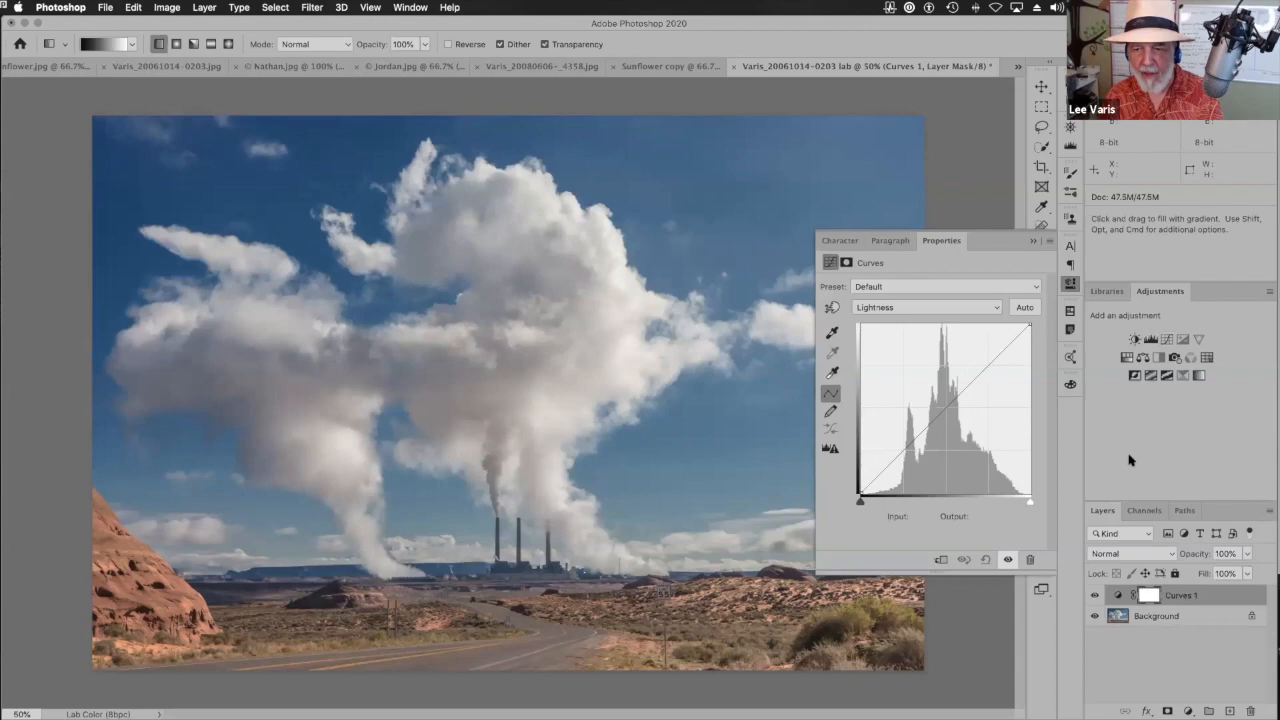
pyautogui.click(1169, 295)
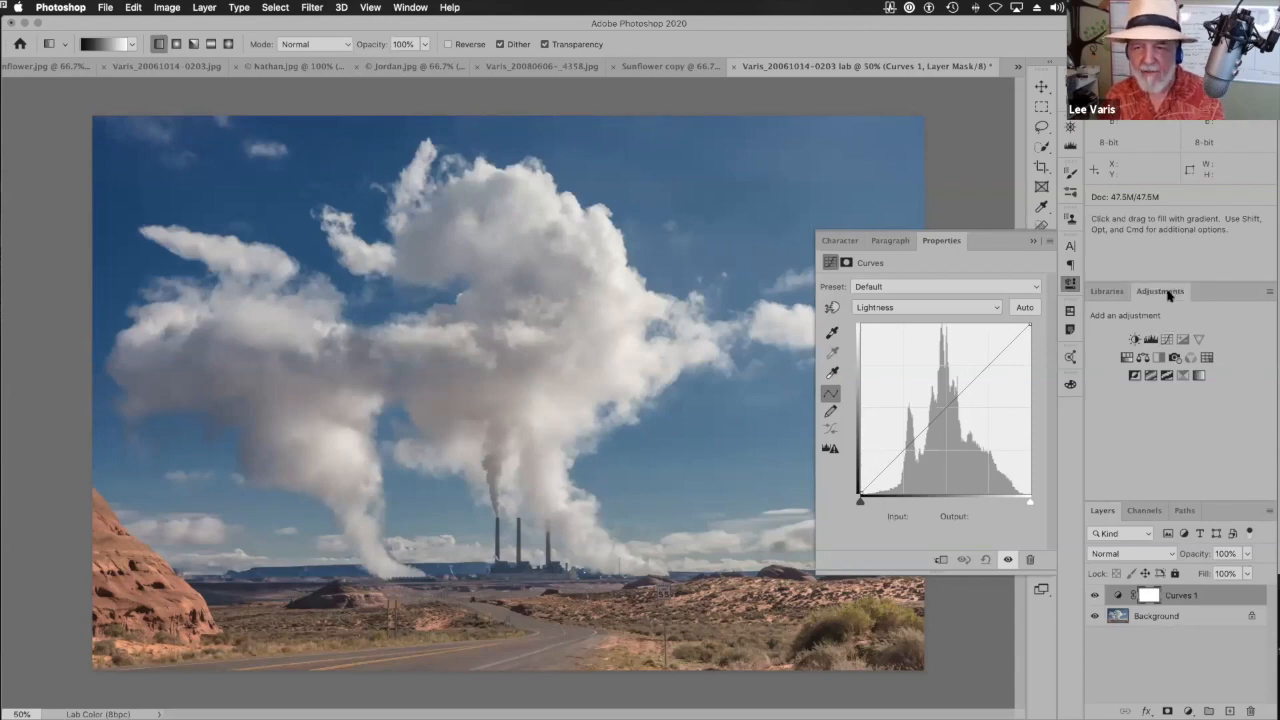
# - Set the Curves 1 layer's blend mode to Overlay and compare the image with and without the layer
pyautogui.click(1169, 295)
pyautogui.click(1127, 355)
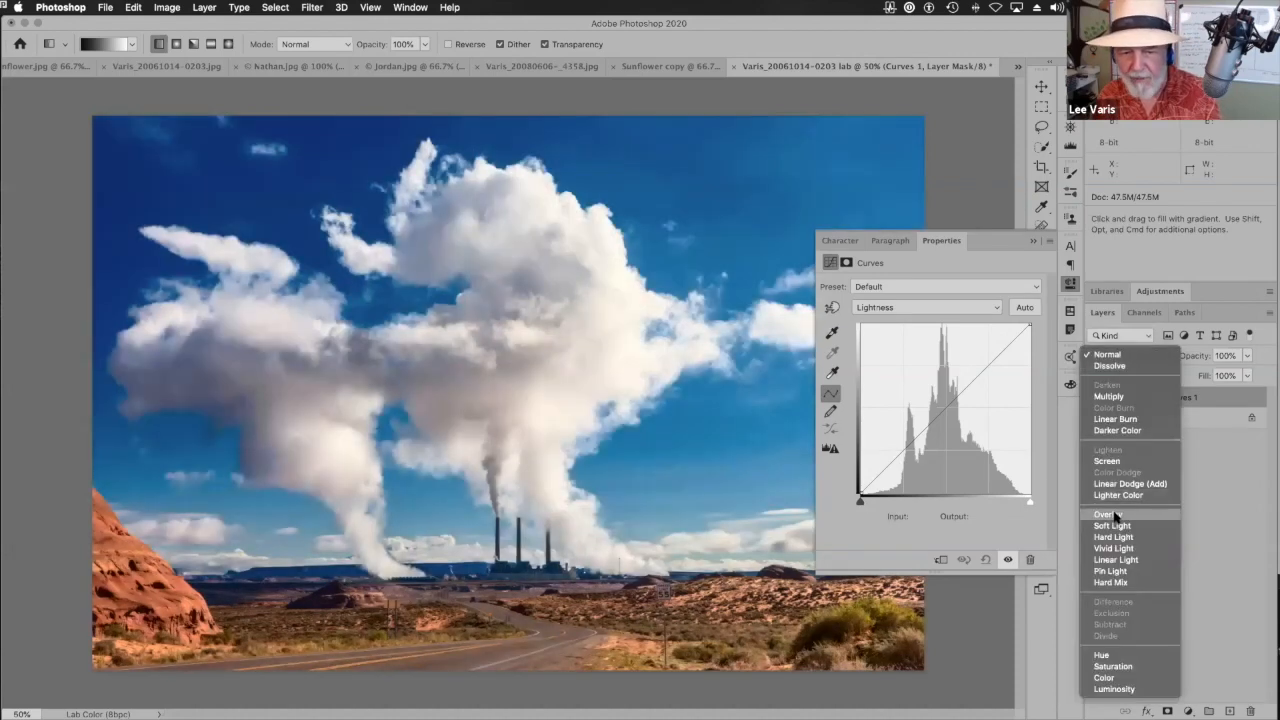
pyautogui.click(1114, 515)
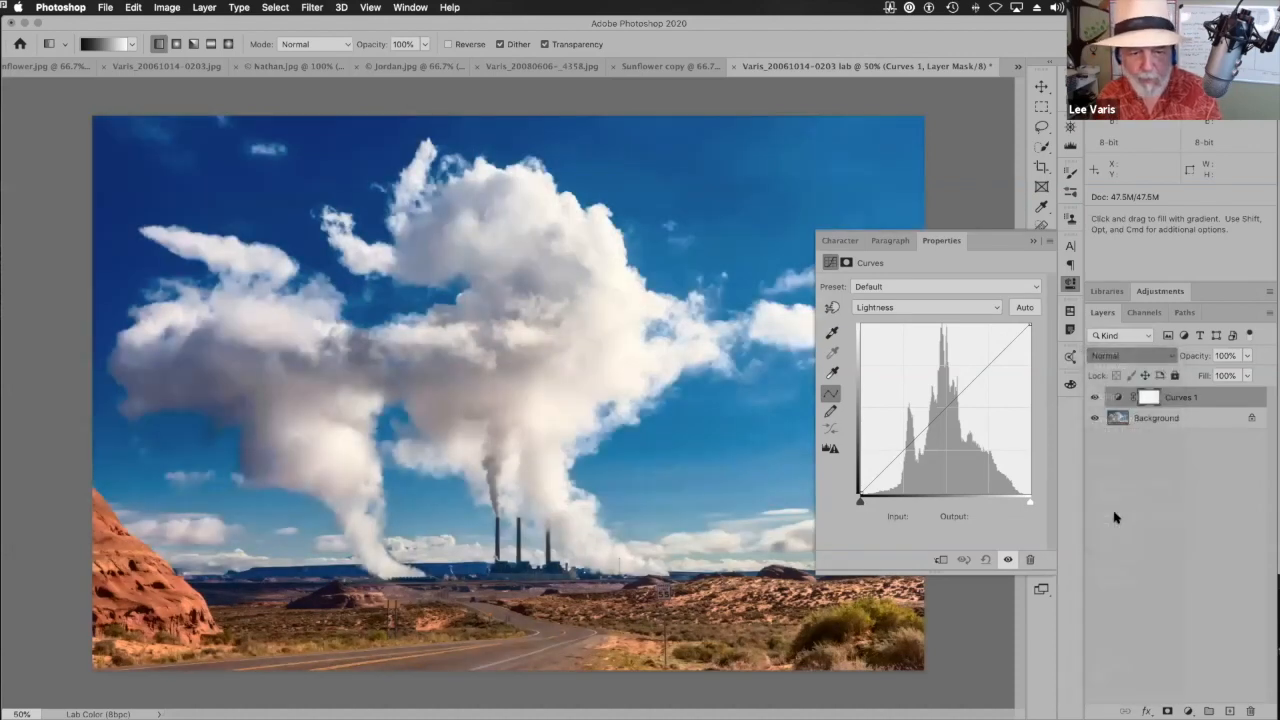
pyautogui.click(1071, 286)
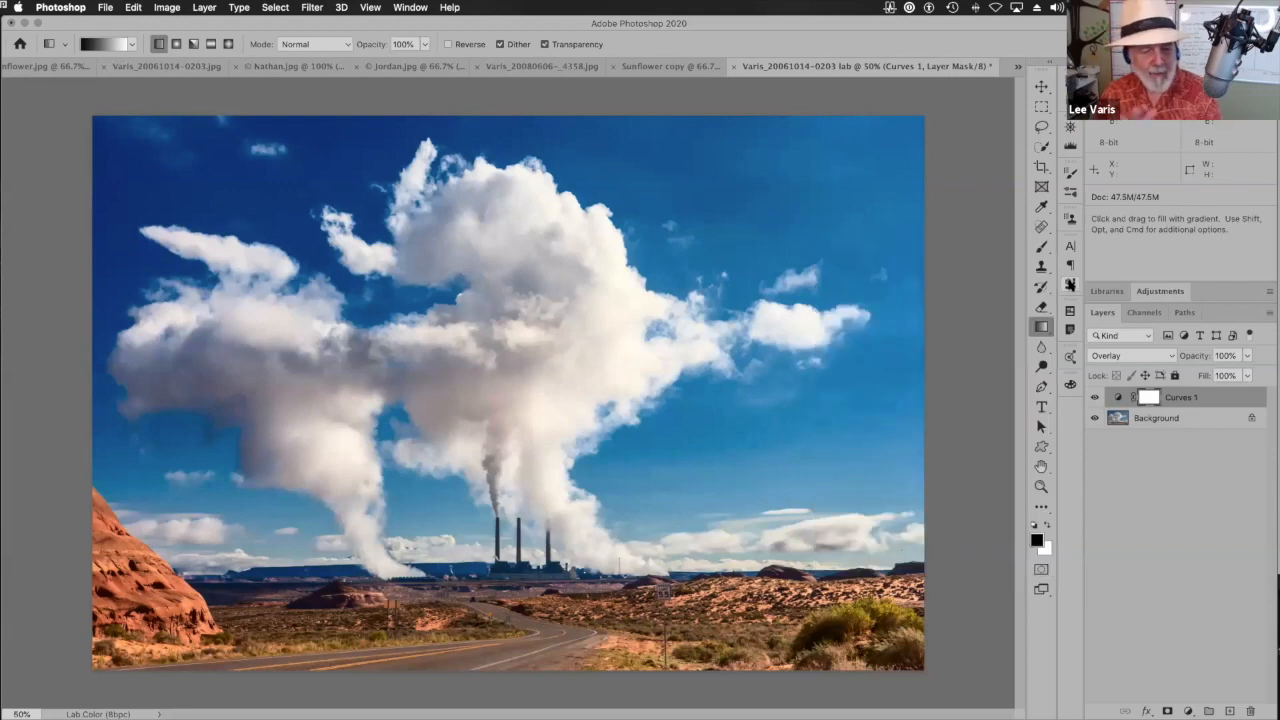
pyautogui.click(1095, 398)
pyautogui.click(1095, 398)
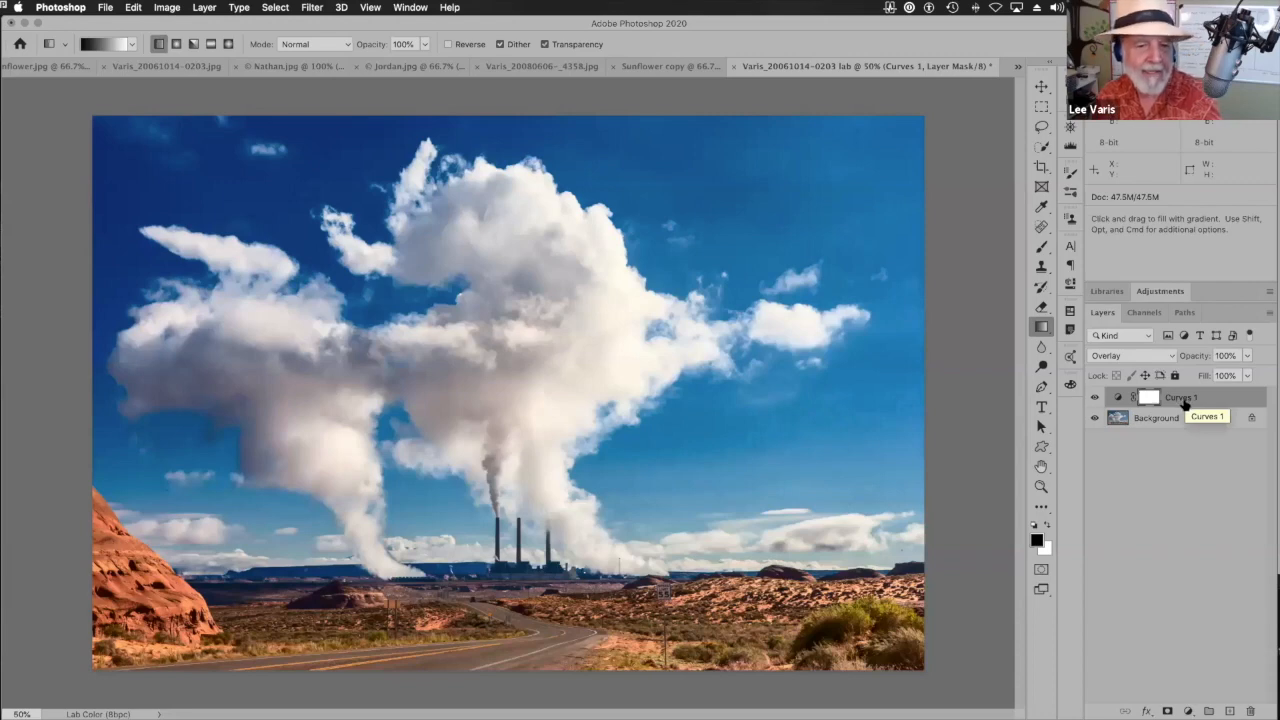
pyautogui.click(1094, 397)
pyautogui.click(1095, 398)
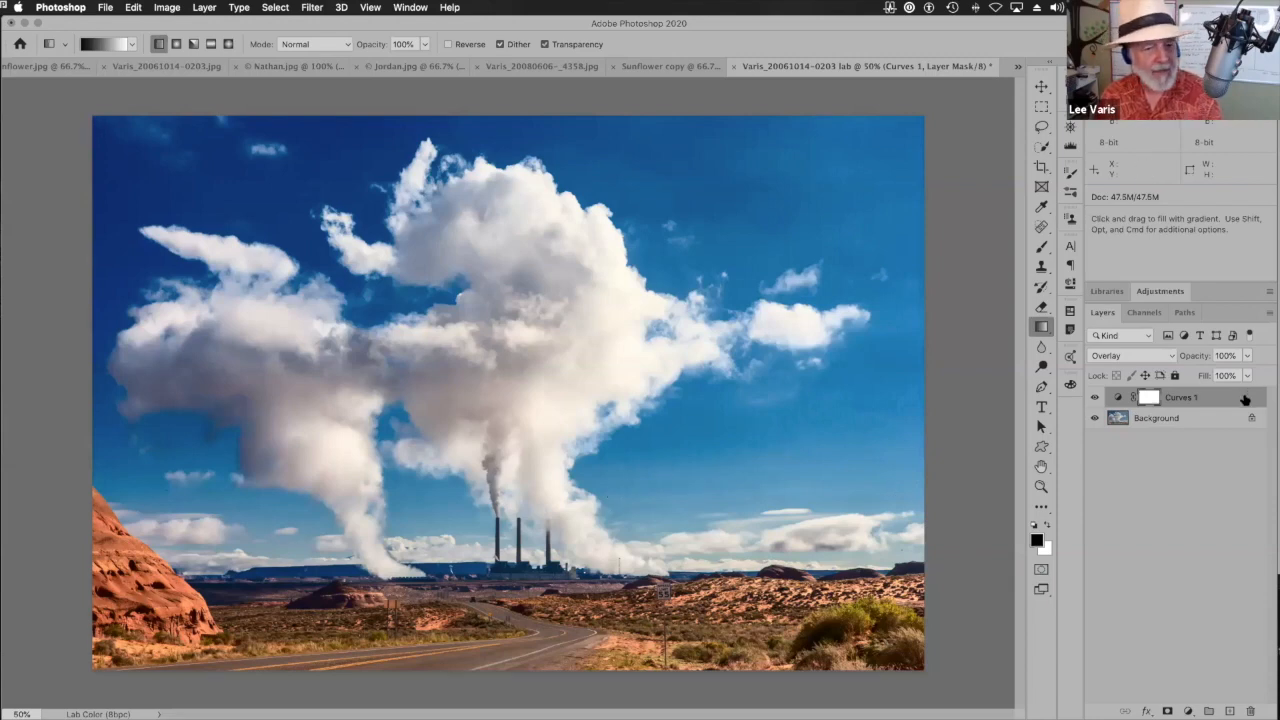
# - Exclude the L channel from the Curves 1 layer's advanced blending, leaving only the A and B channels enabled
pyautogui.click(1270, 315)
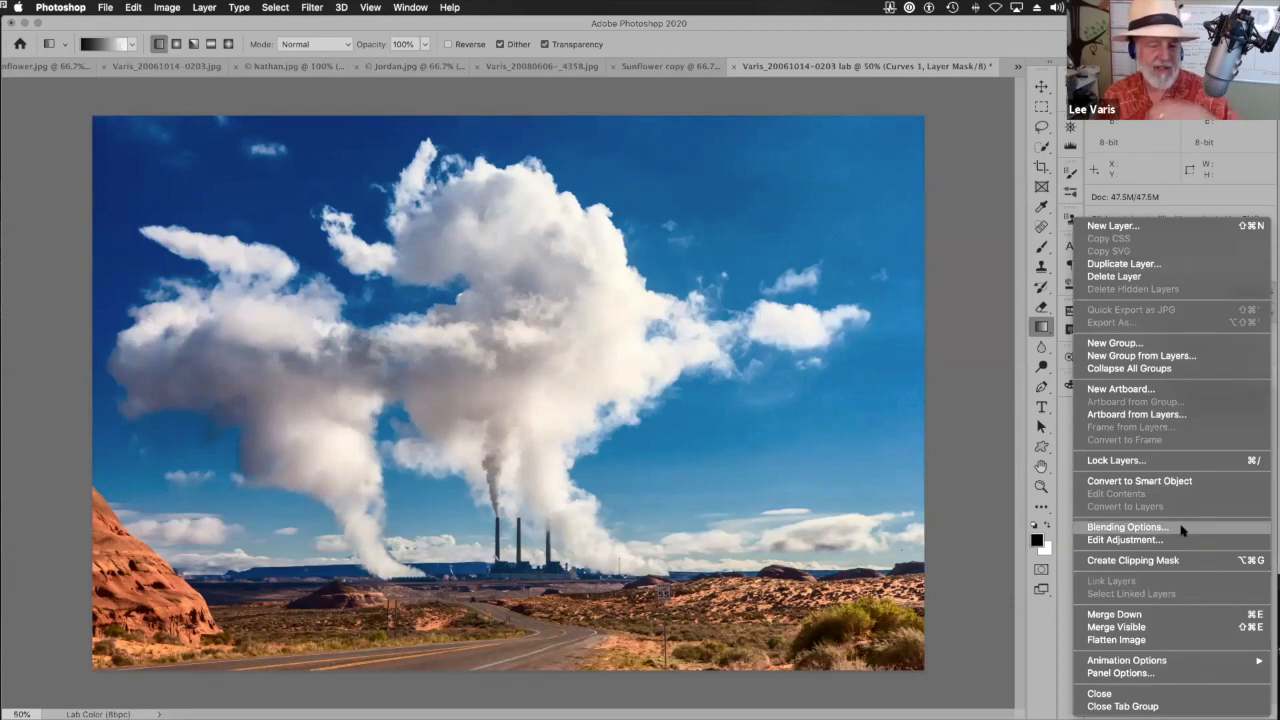
pyautogui.press('Escape')
pyautogui.click(1041, 466)
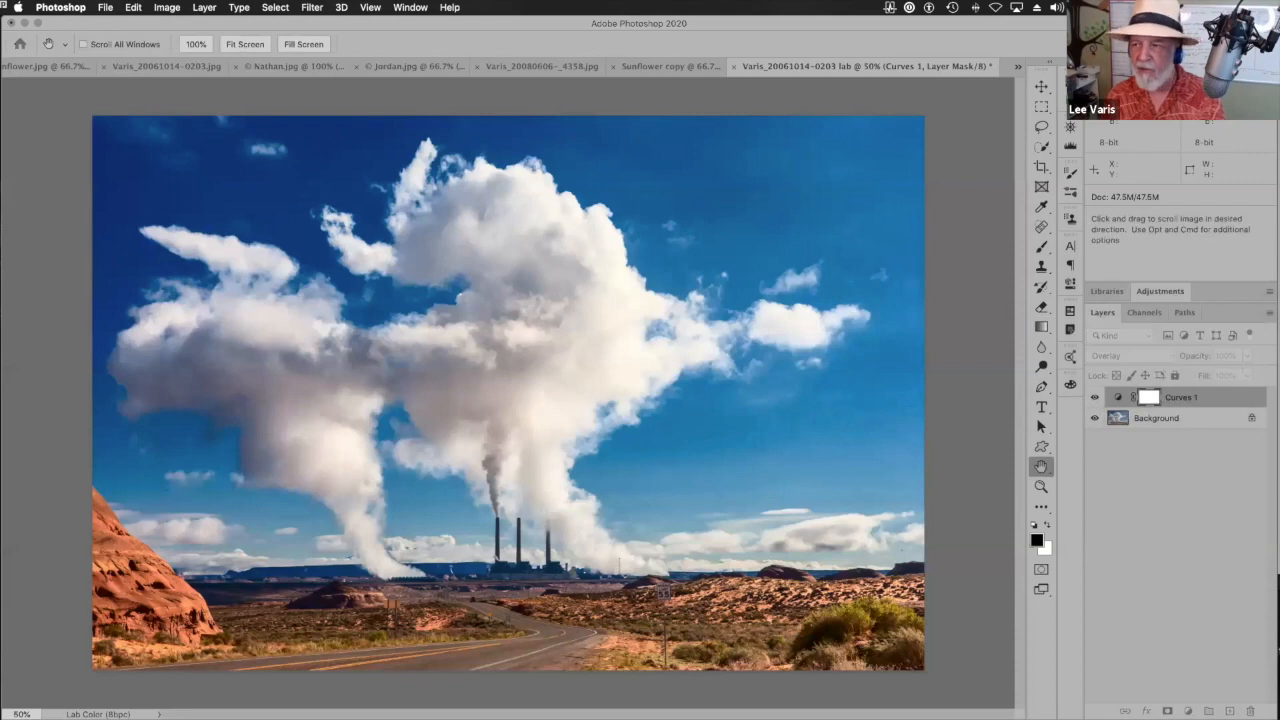
pyautogui.moveTo(1279, 205); pyautogui.dragTo(841, 67)
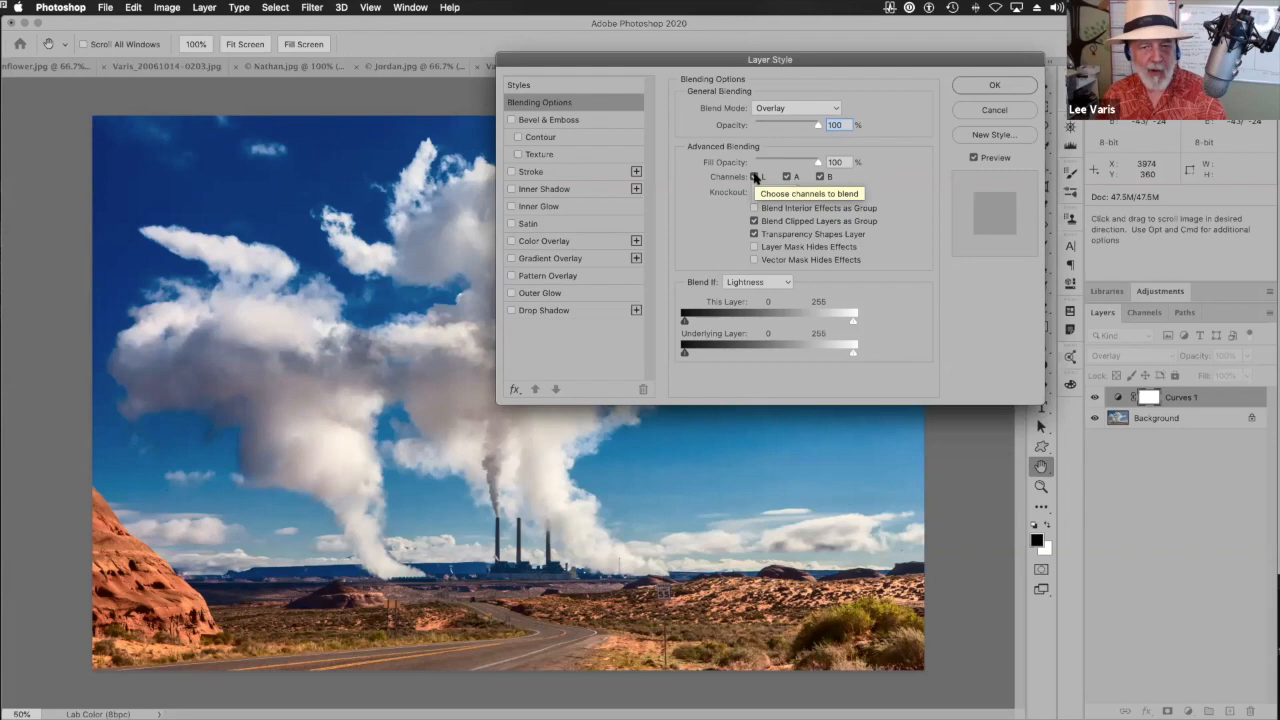
pyautogui.click(755, 177)
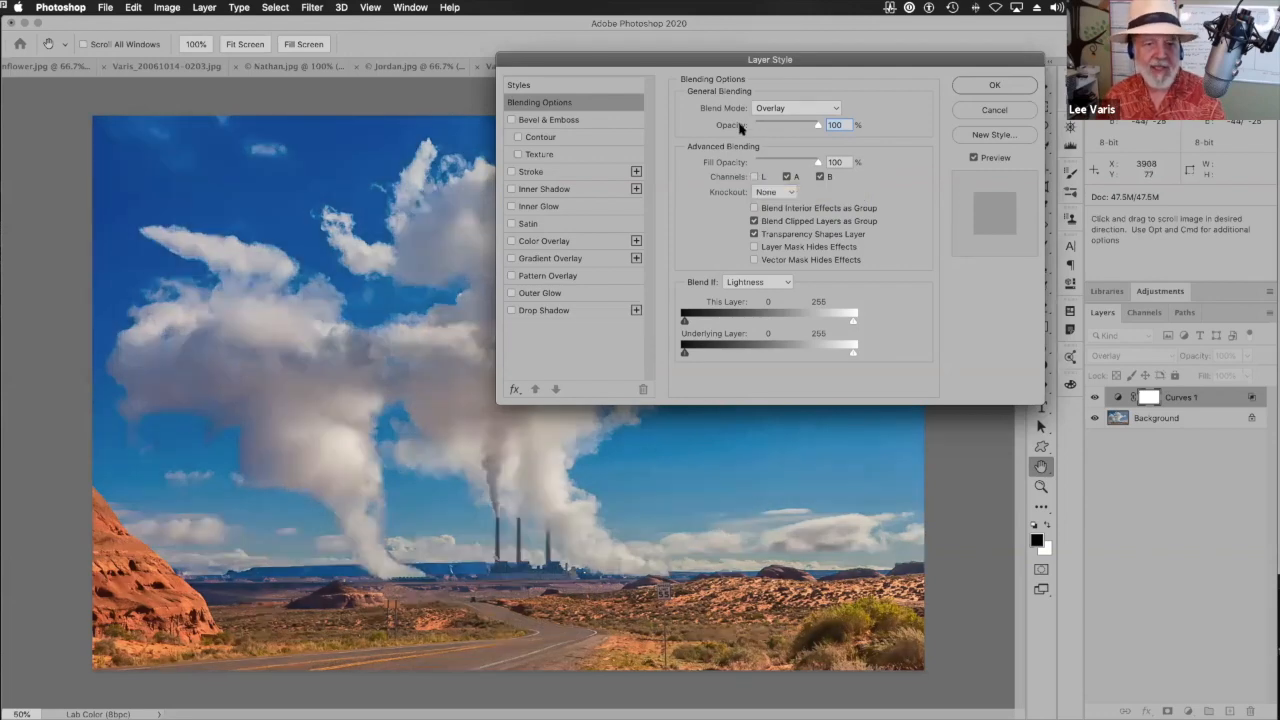
pyautogui.moveTo(722, 62); pyautogui.dragTo(977, 243)
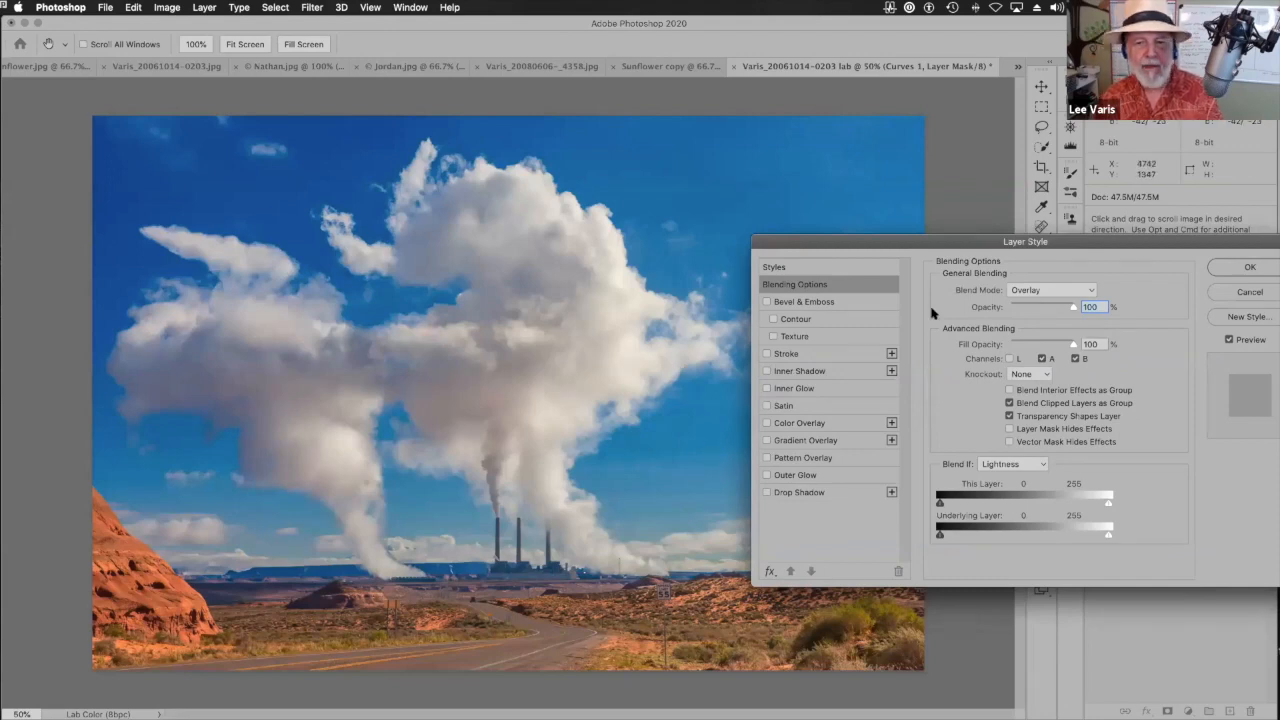
pyautogui.click(1248, 268)
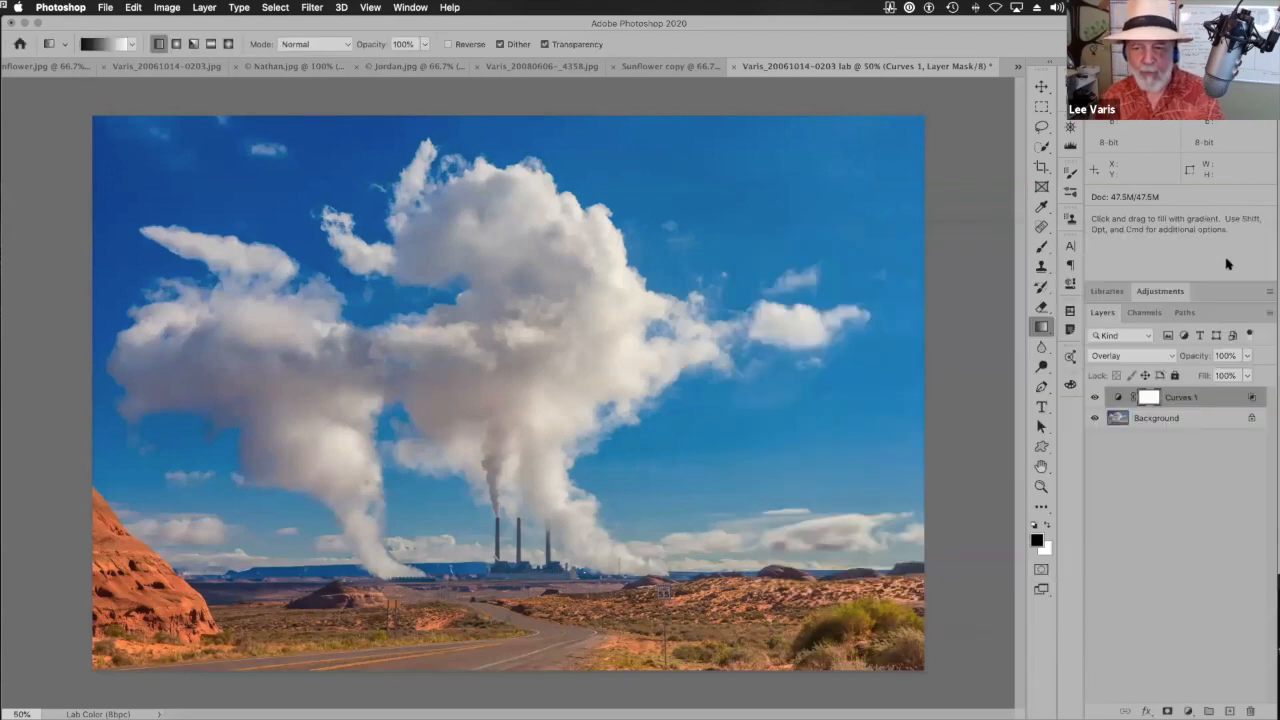
# - Examine the a and b channels individually, and return to the Lab composite and the layer list
pyautogui.click(1143, 313)
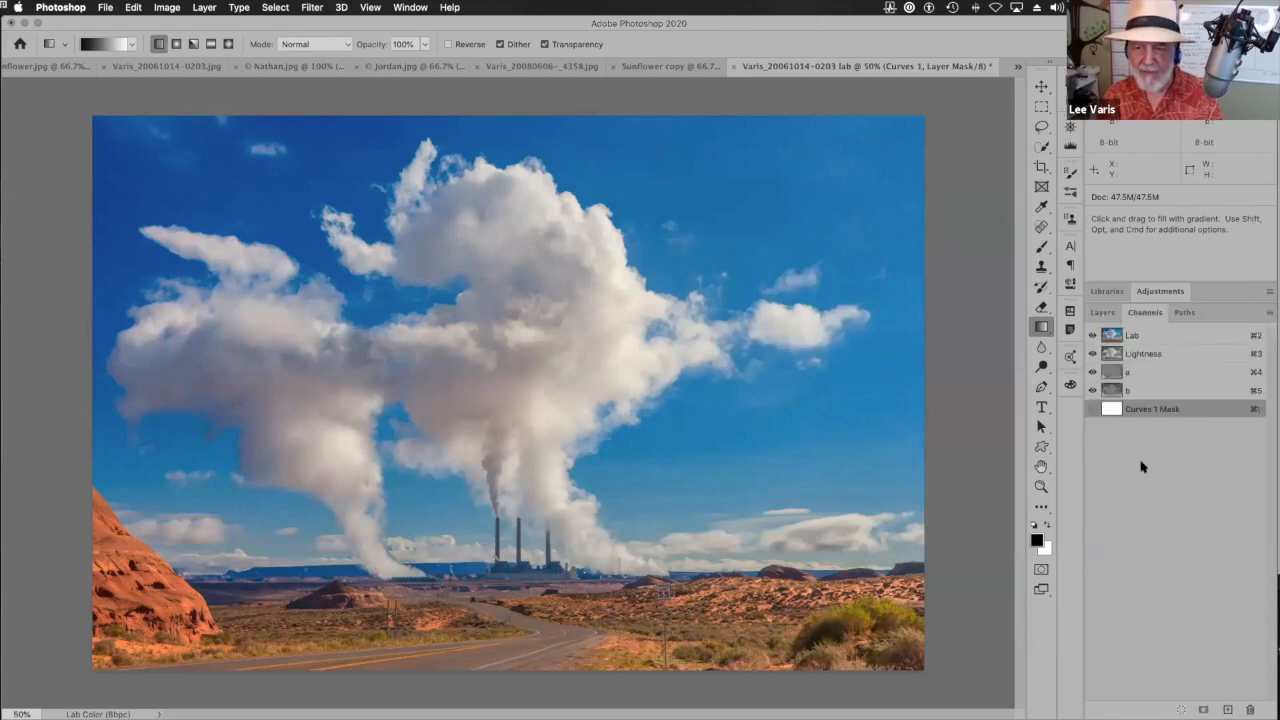
pyautogui.click(1116, 372)
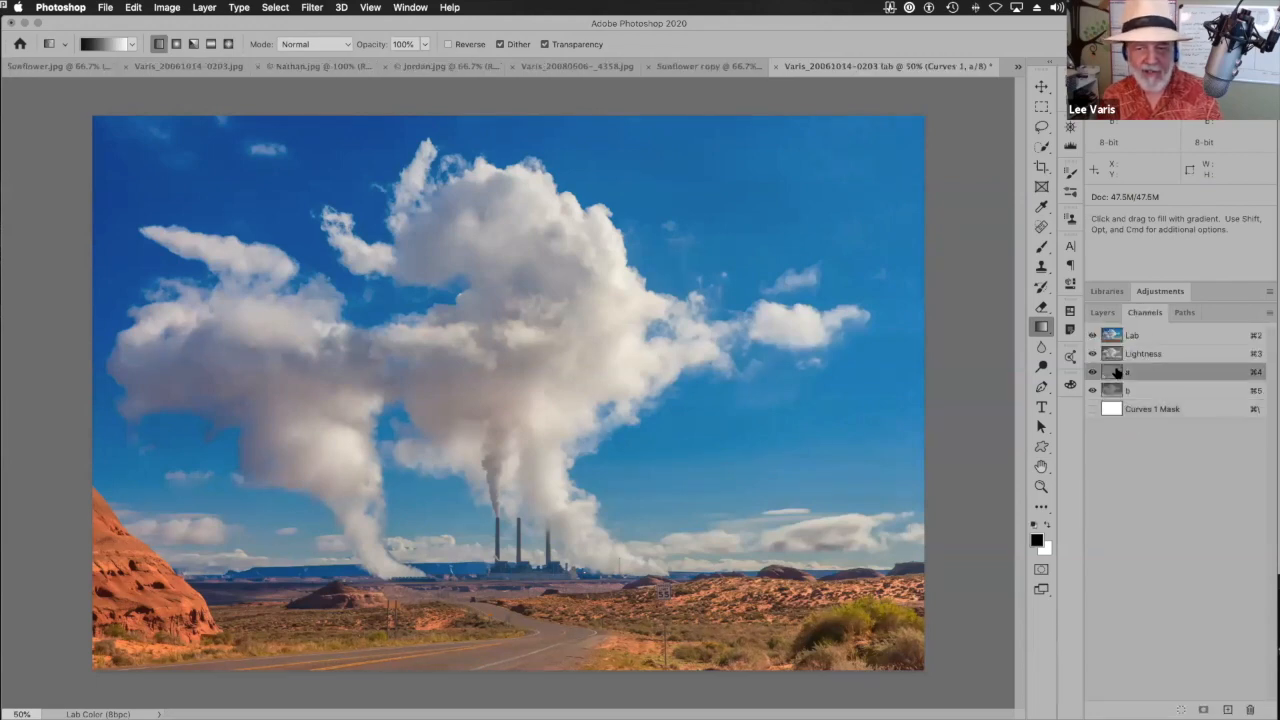
pyautogui.click(1113, 337)
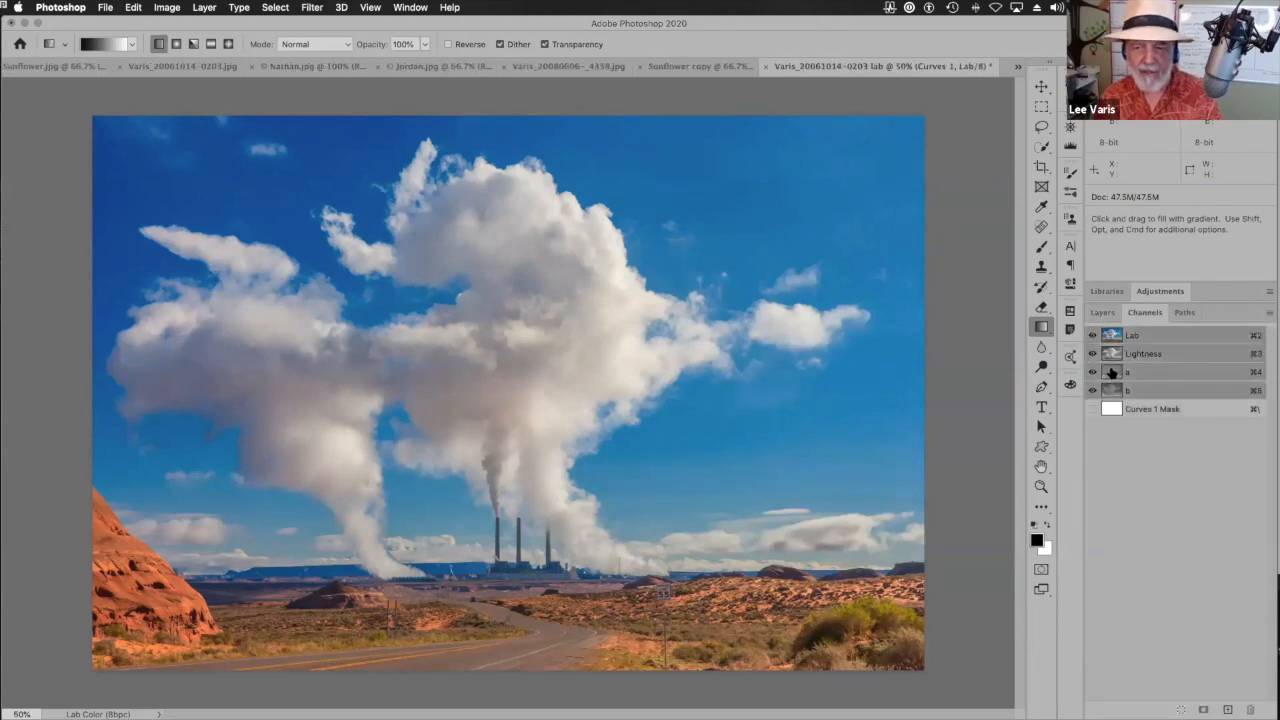
pyautogui.click(1111, 372)
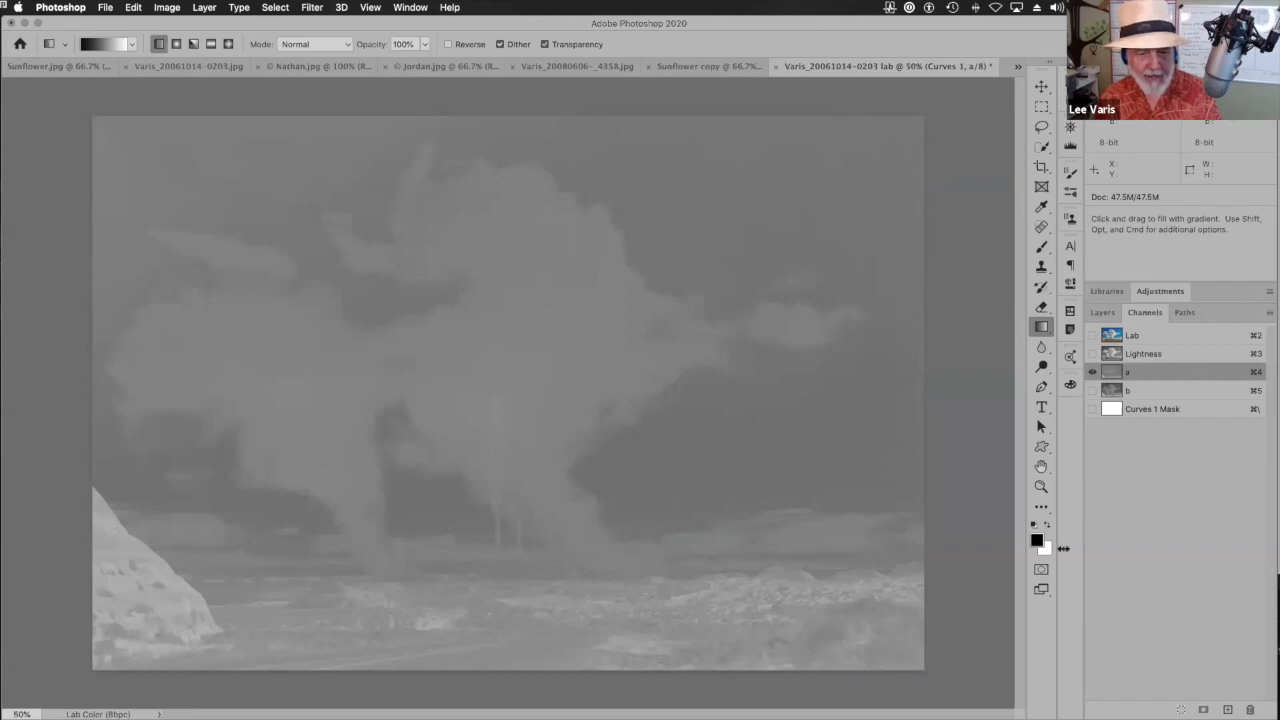
pyautogui.click(1111, 391)
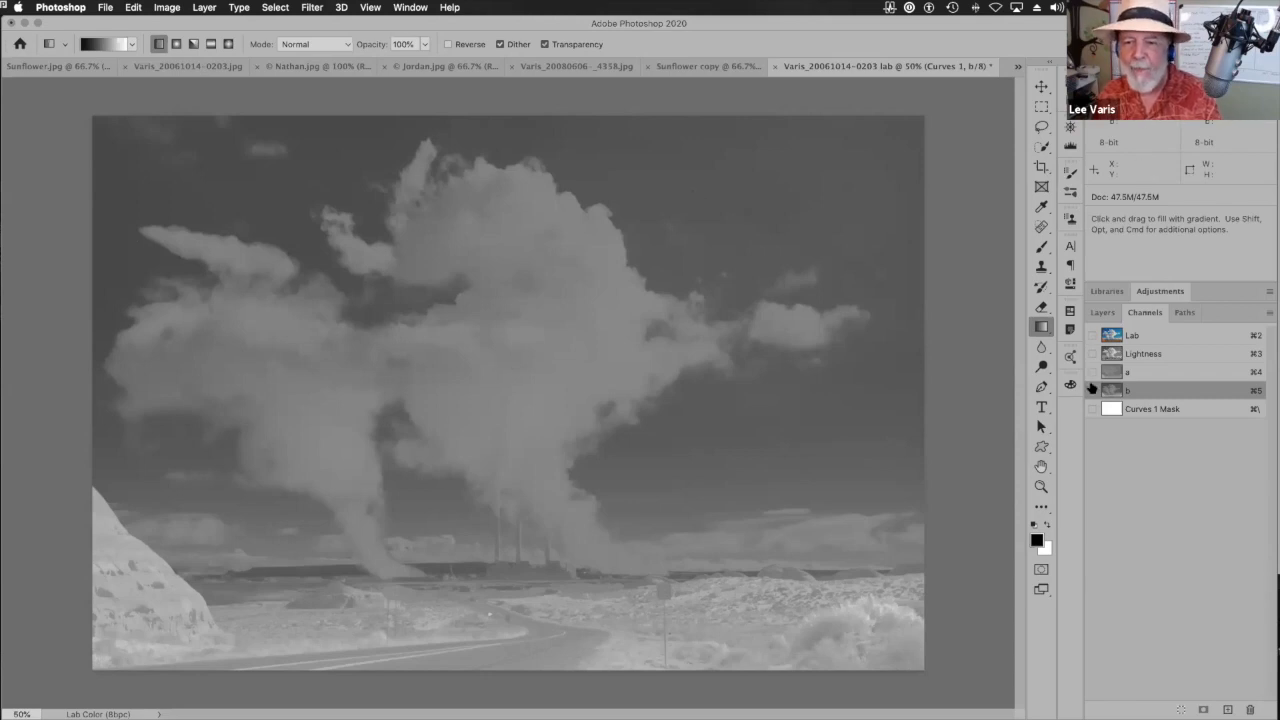
pyautogui.click(1109, 338)
pyautogui.click(1102, 312)
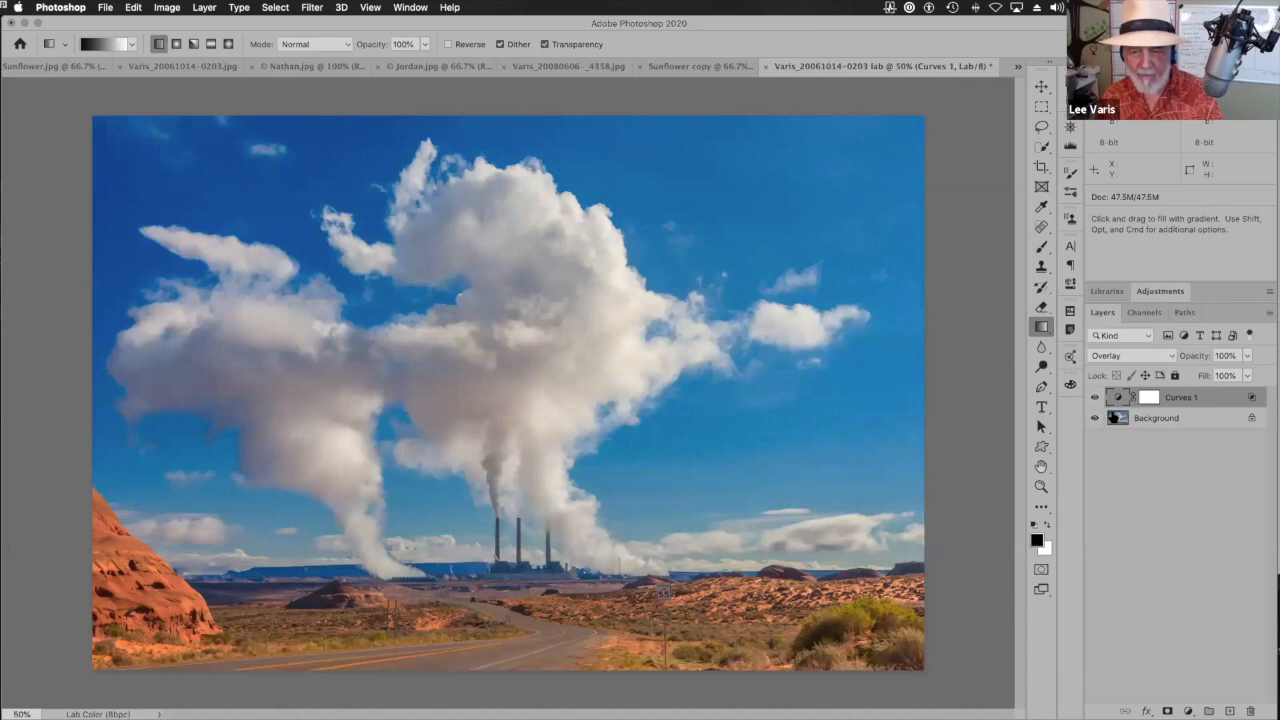
# - Open the Curves 1 layer's blending options and set Blend If to the b channel
pyautogui.keyDown('shift'); pyautogui.click(1114, 418); pyautogui.keyUp('shift')
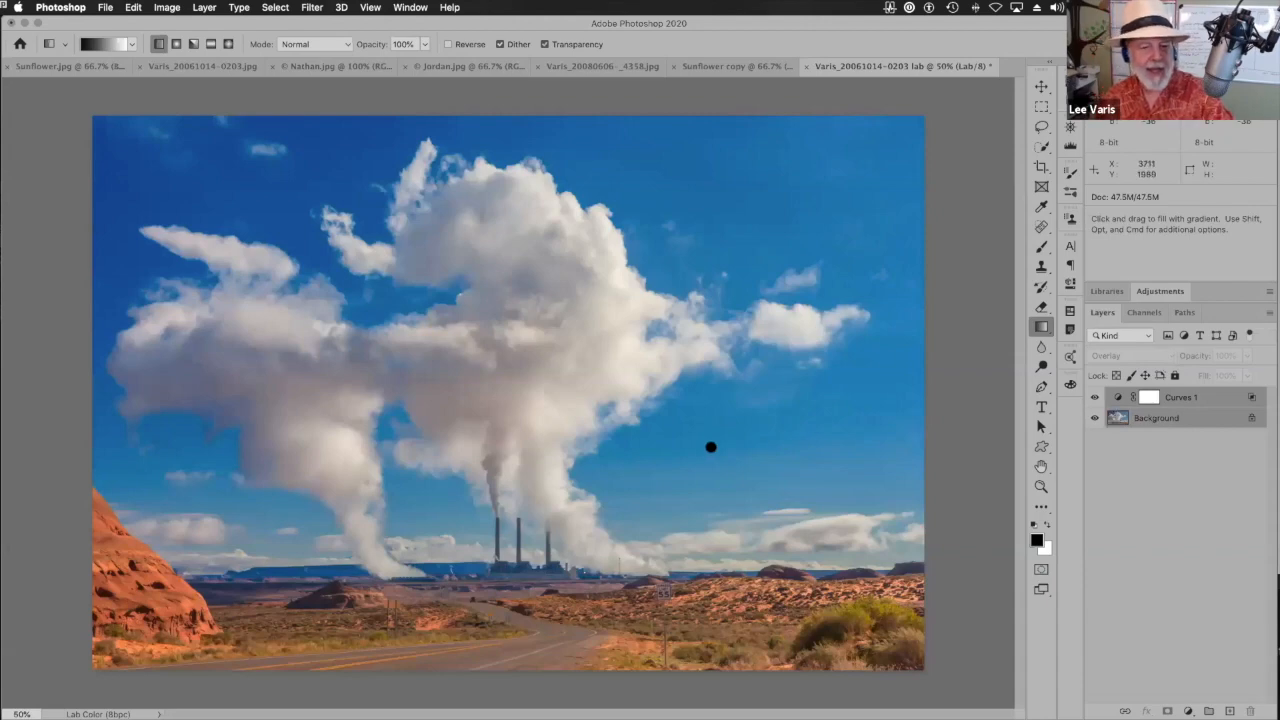
pyautogui.doubleClick(1252, 398)
pyautogui.moveTo(870, 250); pyautogui.dragTo(735, 325)
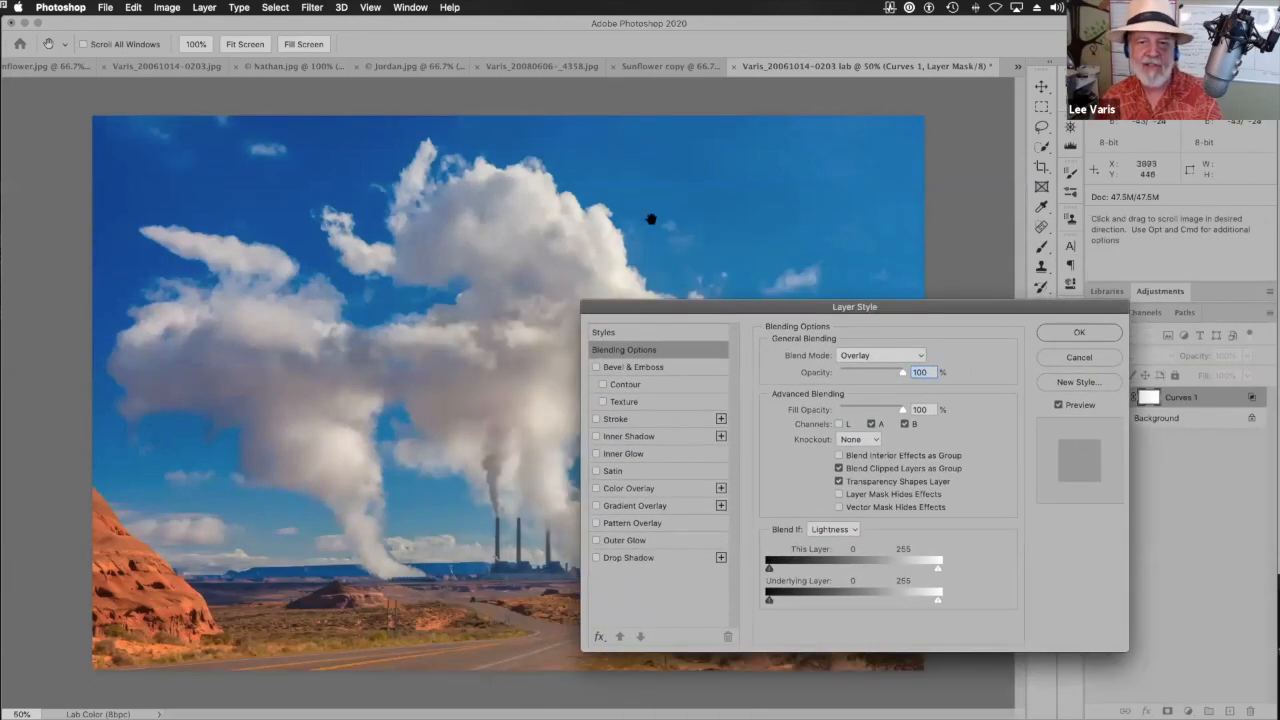
pyautogui.moveTo(790, 308); pyautogui.dragTo(826, 201)
pyautogui.click(876, 422)
pyautogui.click(870, 444)
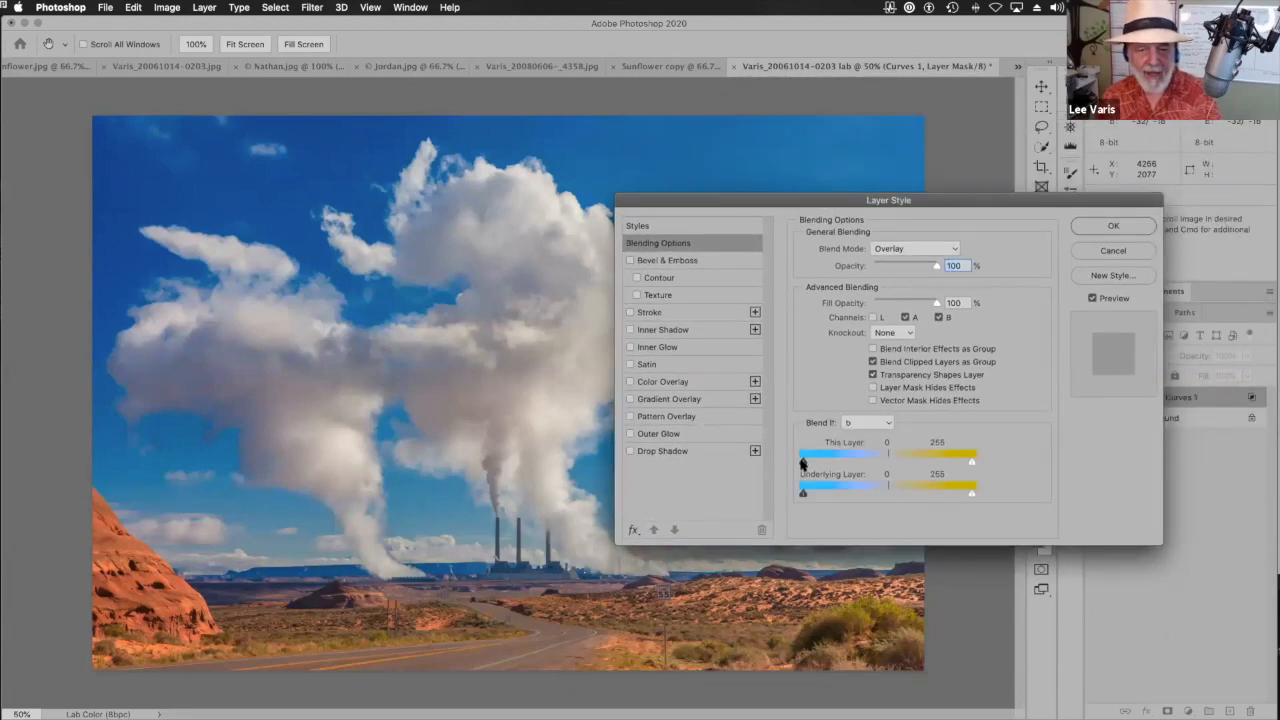
# - Try a This Layer dark-end split of 88 / 128 for the b channel, and reset it to 0
pyautogui.moveTo(826, 463); pyautogui.dragTo(890, 466)
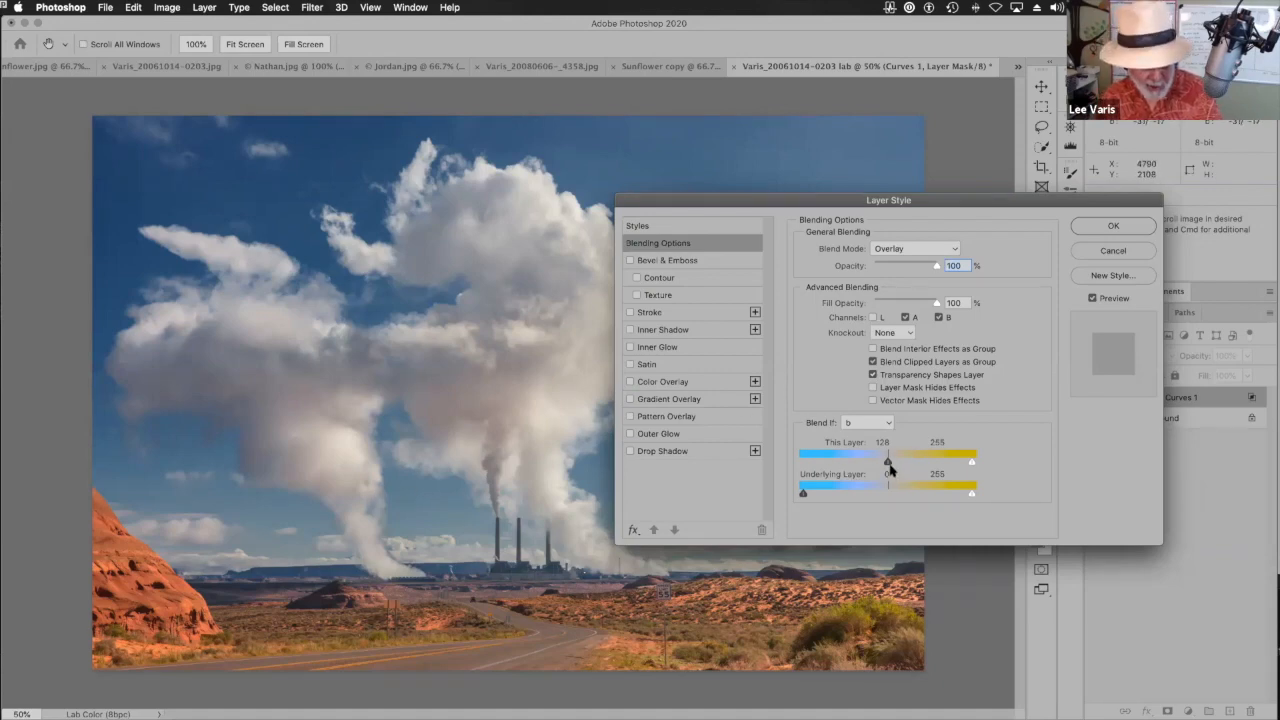
pyautogui.press('alt')
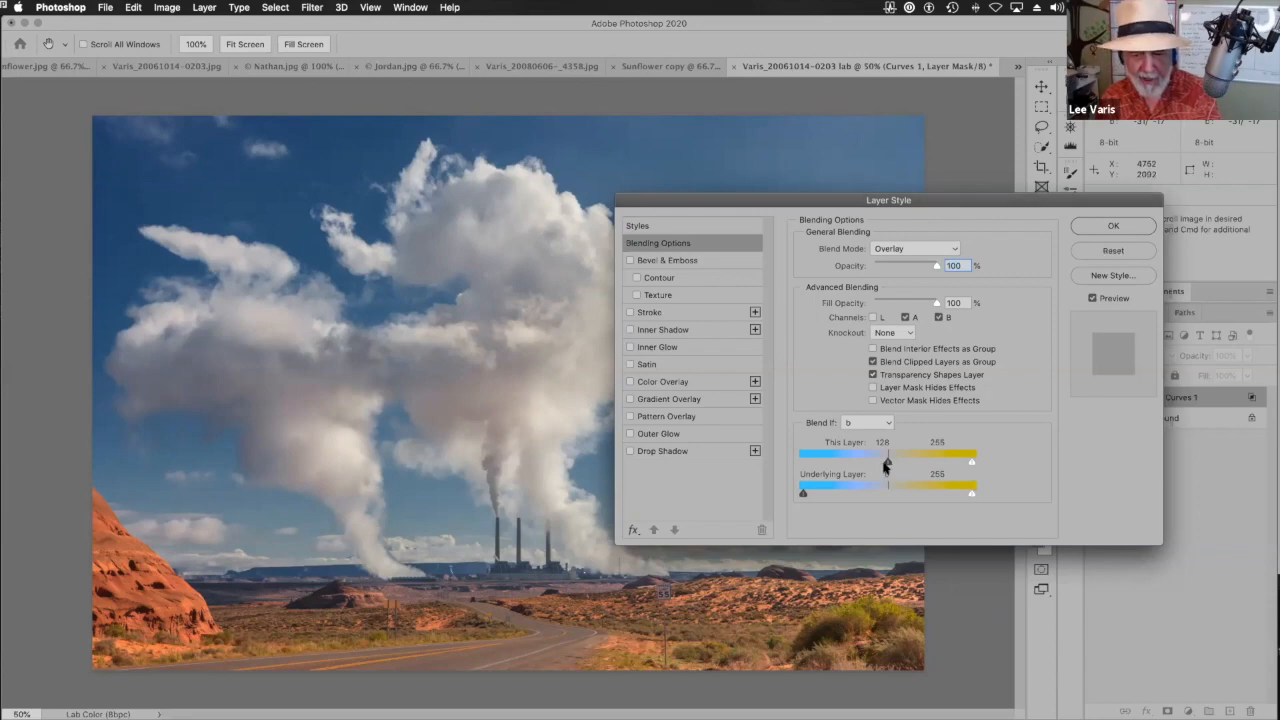
pyautogui.moveTo(886, 463); pyautogui.dragTo(861, 471)
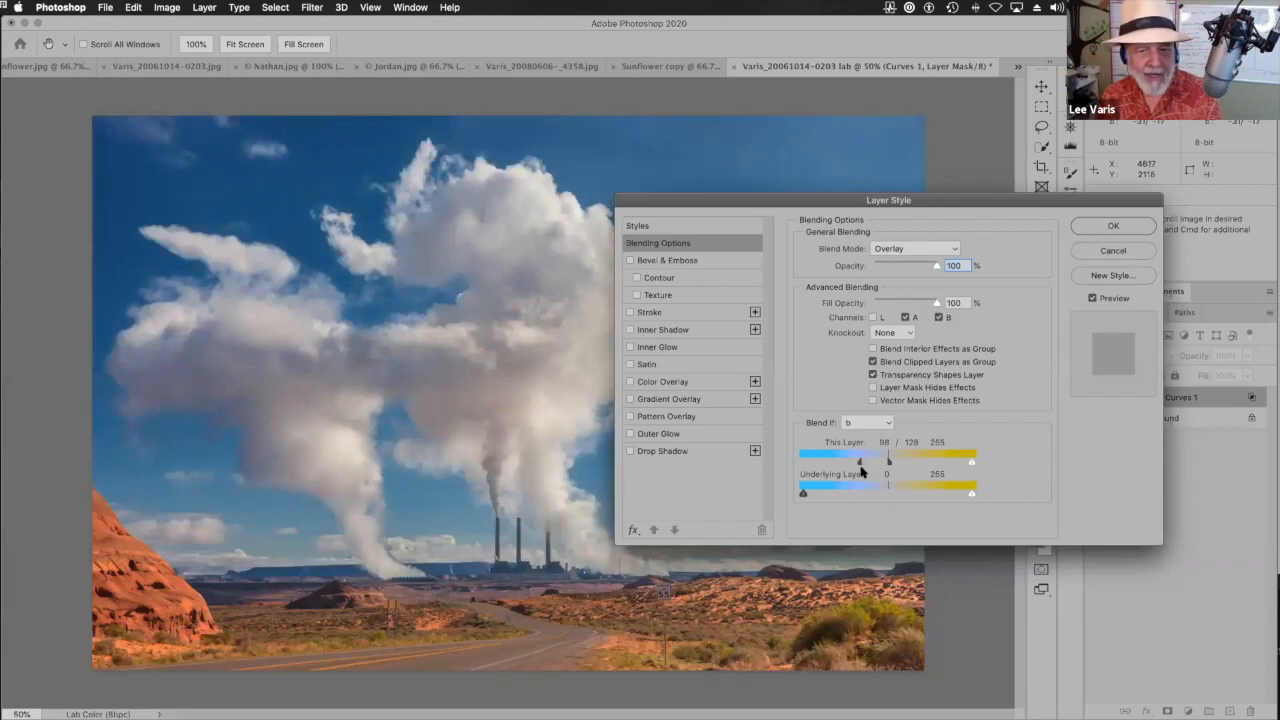
pyautogui.moveTo(871, 200); pyautogui.dragTo(957, 231)
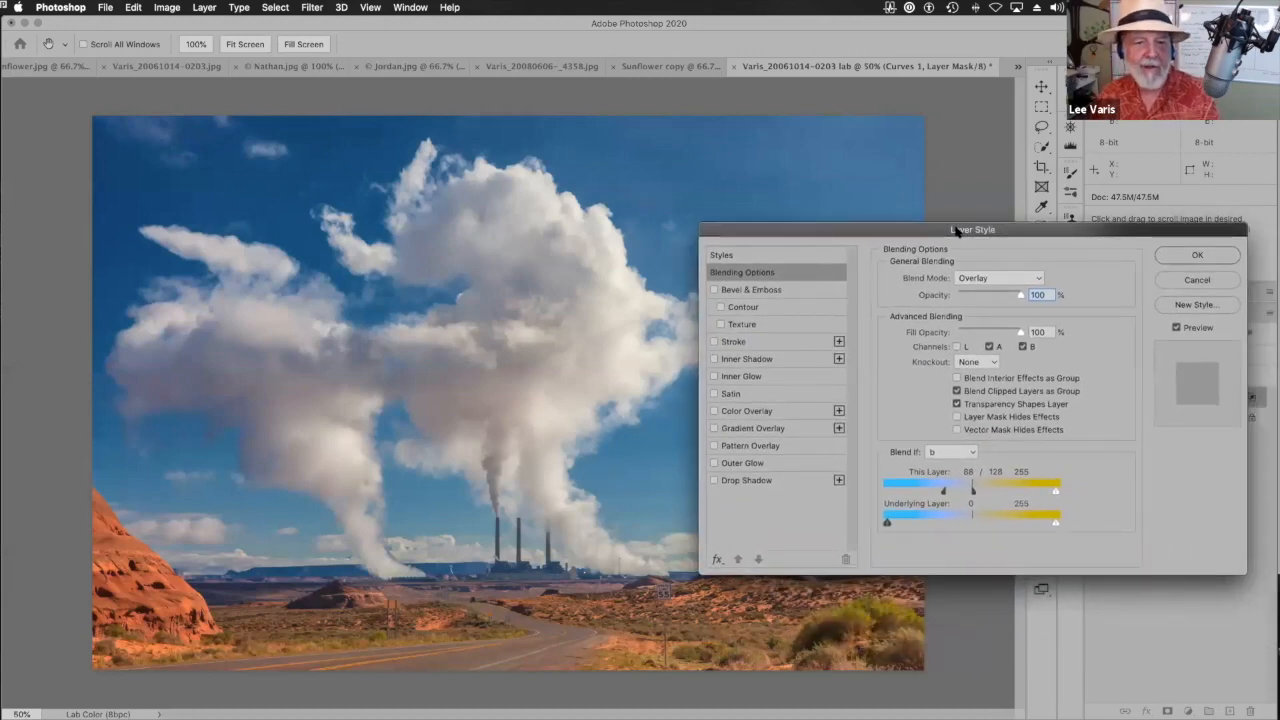
pyautogui.moveTo(972, 492); pyautogui.dragTo(795, 500)
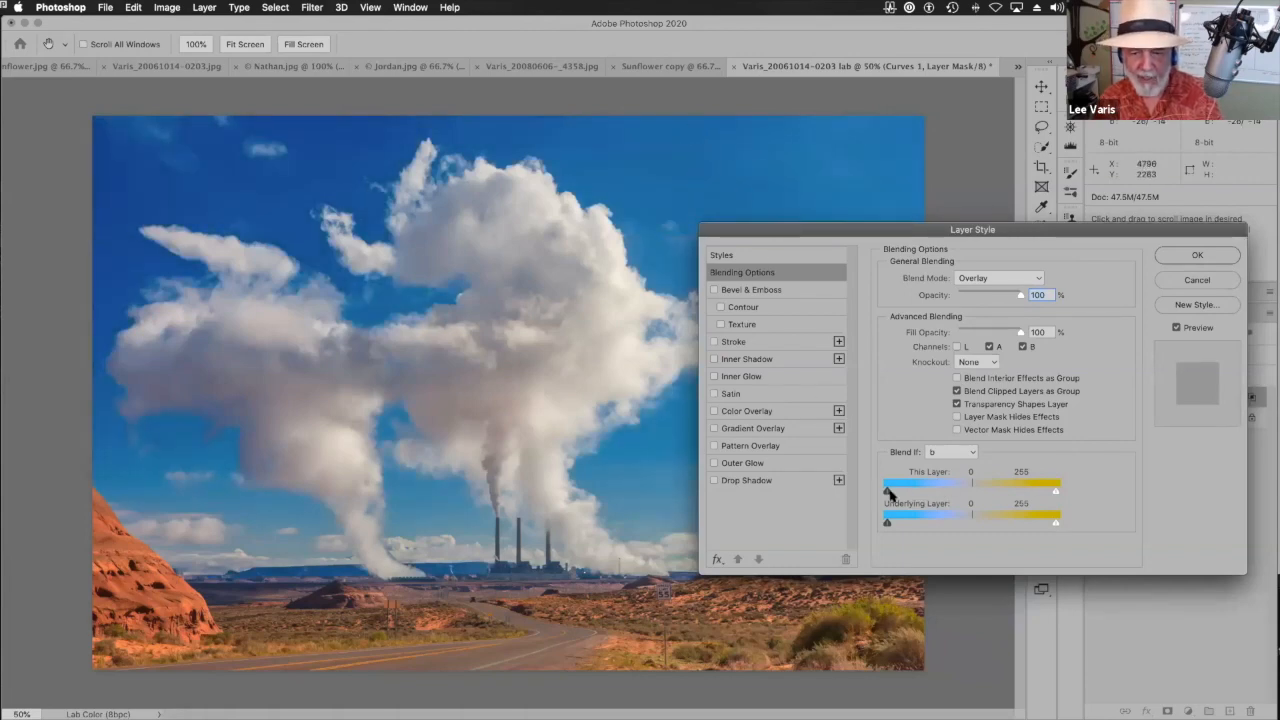
# - Set the b channel's This Layer dark-end Blend If range to about 83 / 129 and apply the blending options
pyautogui.moveTo(887, 491); pyautogui.dragTo(971, 493)
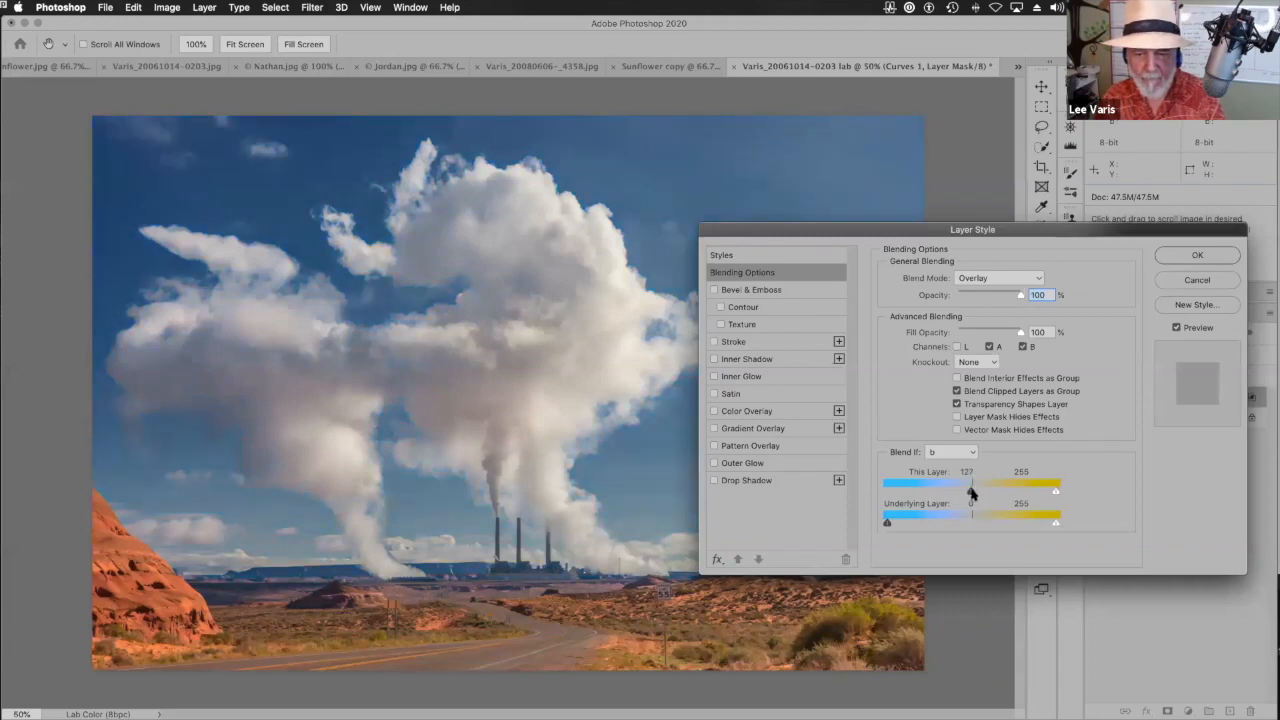
pyautogui.moveTo(971, 492); pyautogui.dragTo(968, 492)
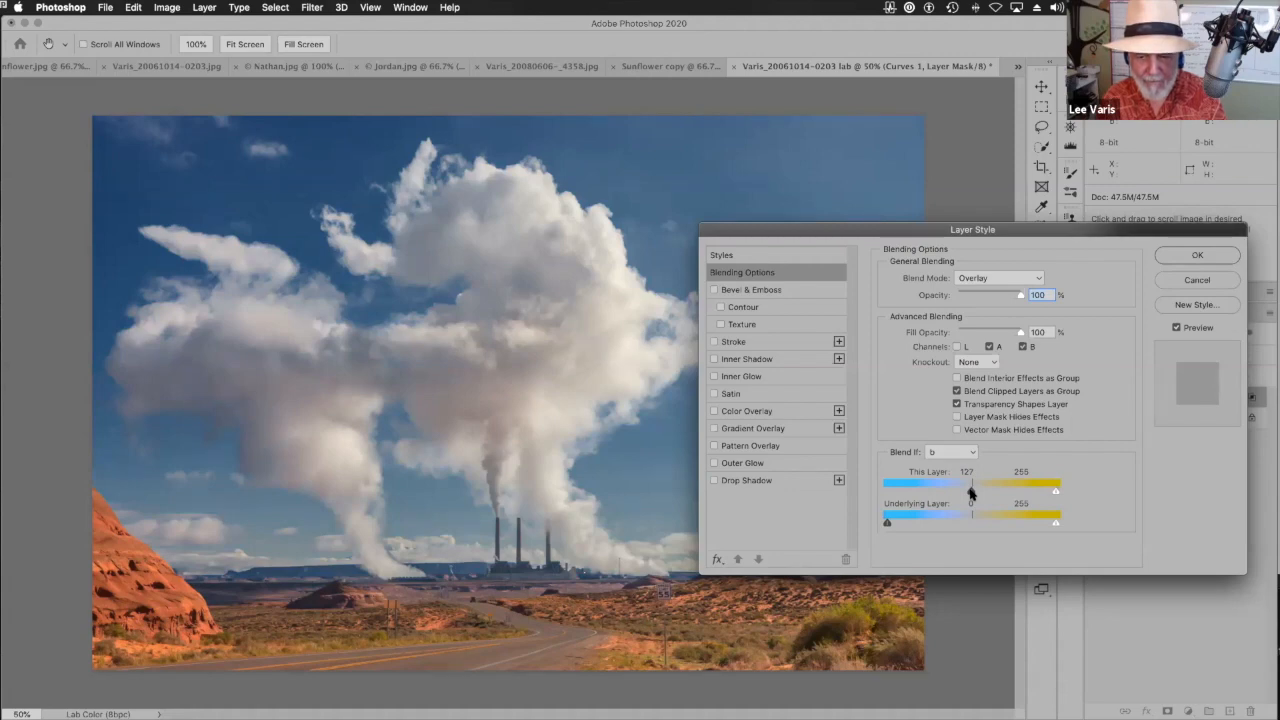
pyautogui.moveTo(969, 493); pyautogui.dragTo(972, 493)
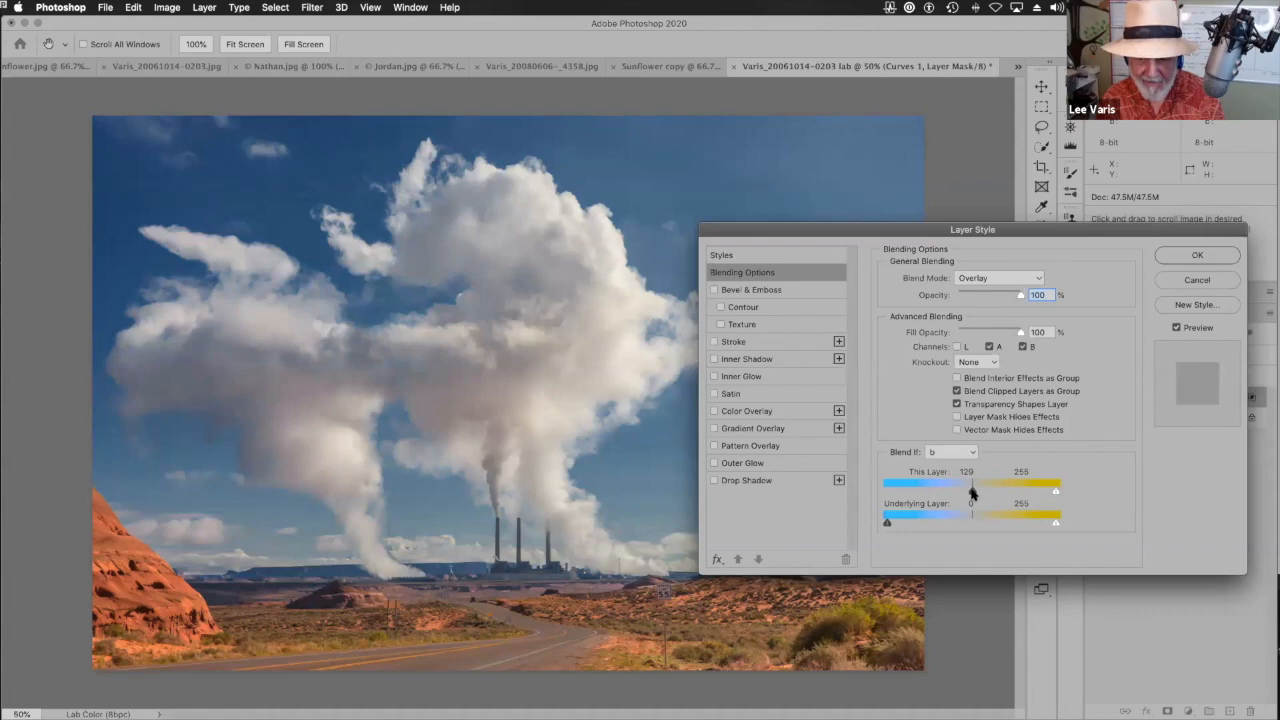
pyautogui.press('alt')
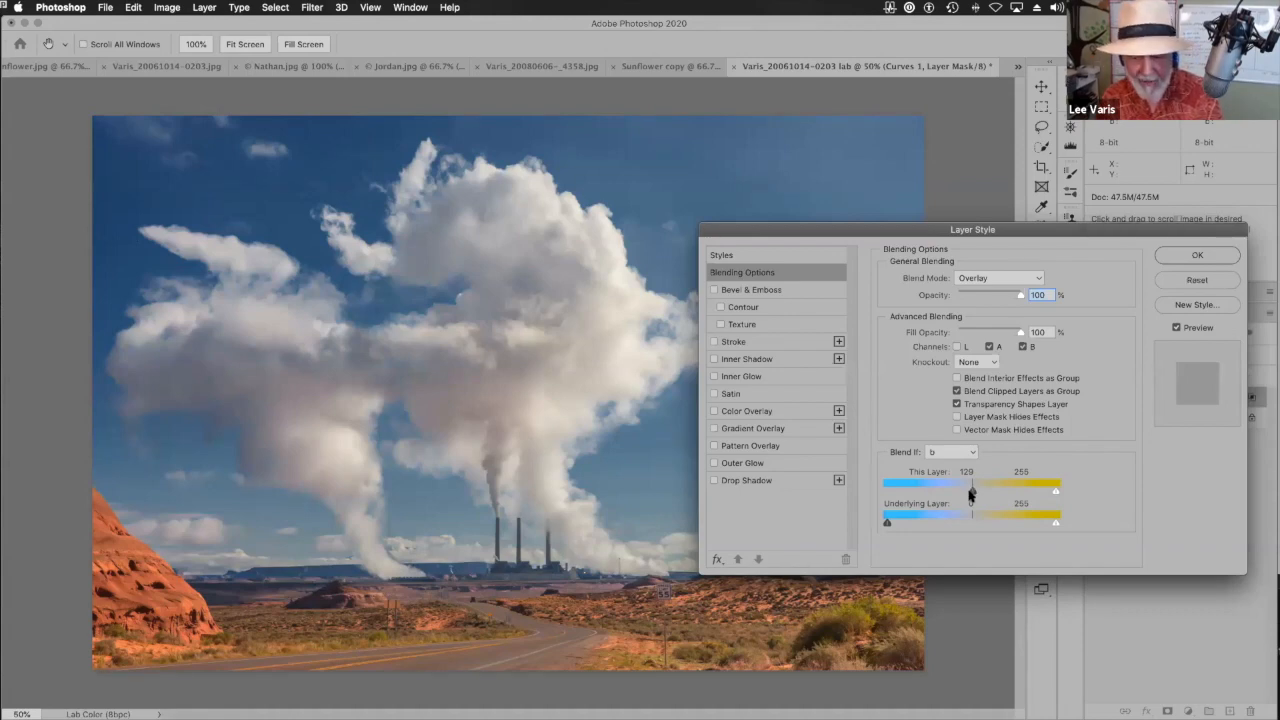
pyautogui.moveTo(971, 493); pyautogui.dragTo(945, 497)
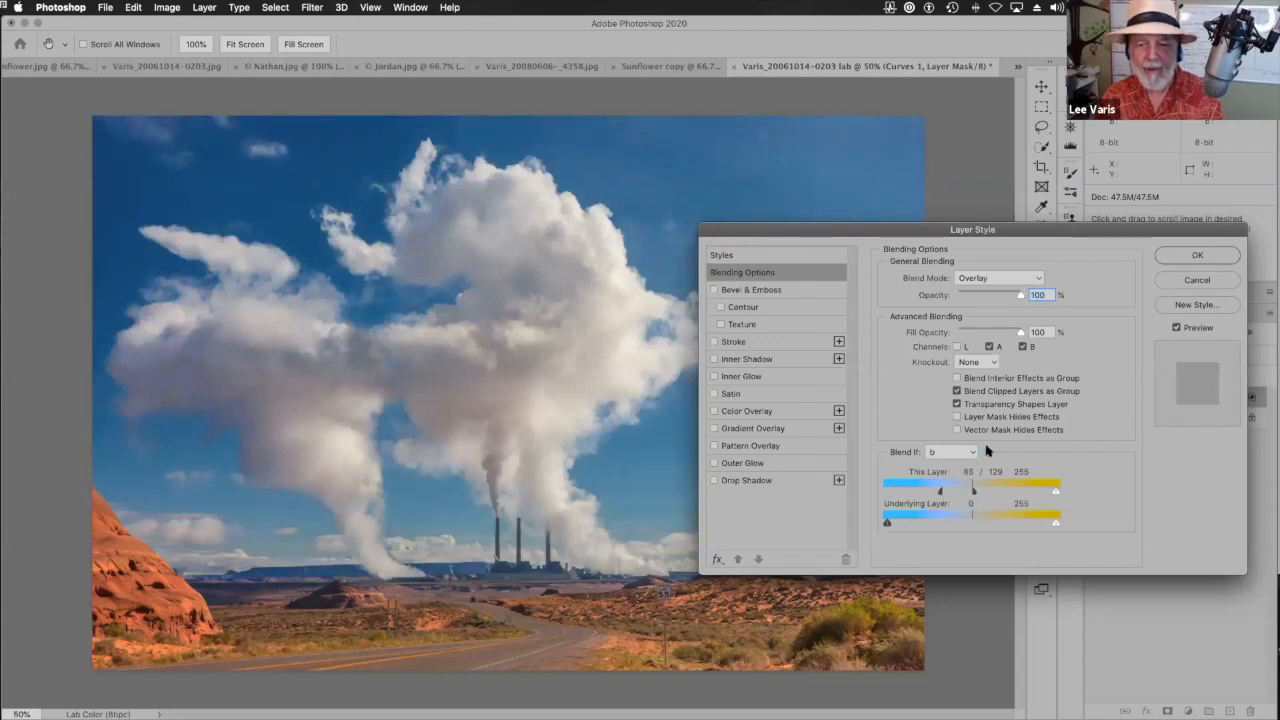
pyautogui.click(1176, 258)
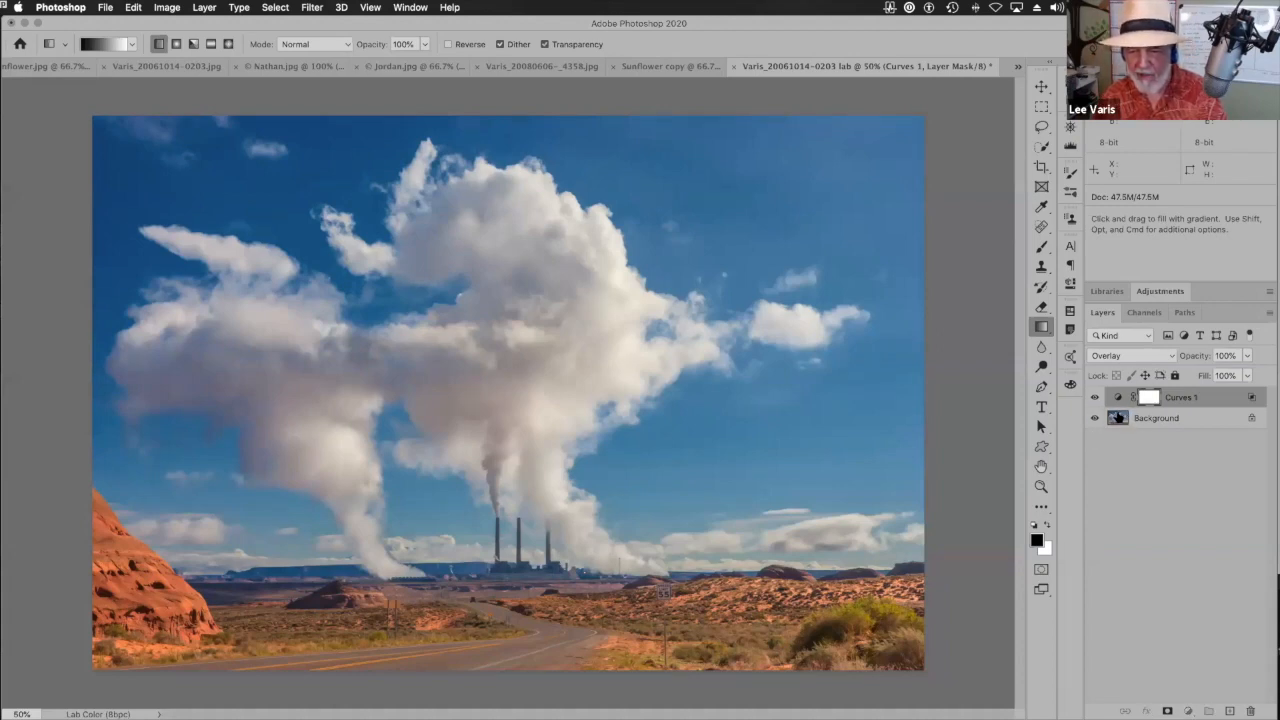
# - Convert the Curves 1 and Background layers together into a single smart object and activate the Move tool
pyautogui.keyDown('shift'); pyautogui.click(1118, 418); pyautogui.keyUp('shift')
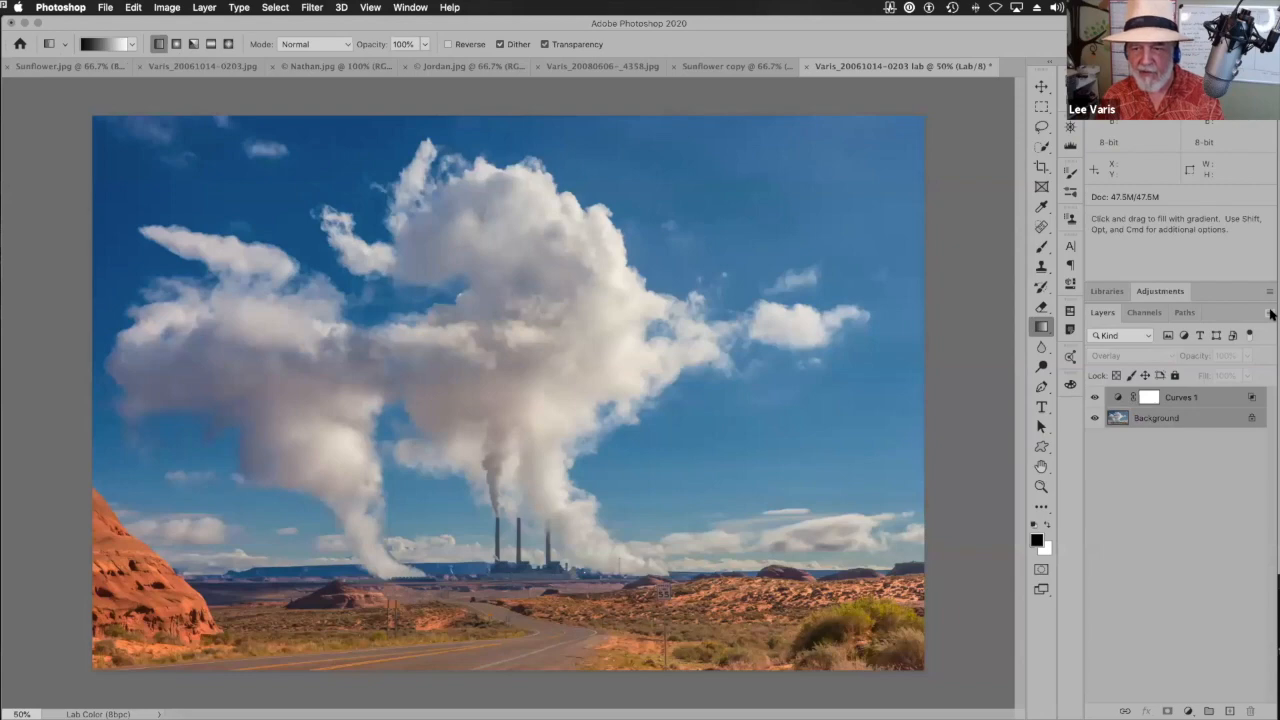
pyautogui.click(1270, 313)
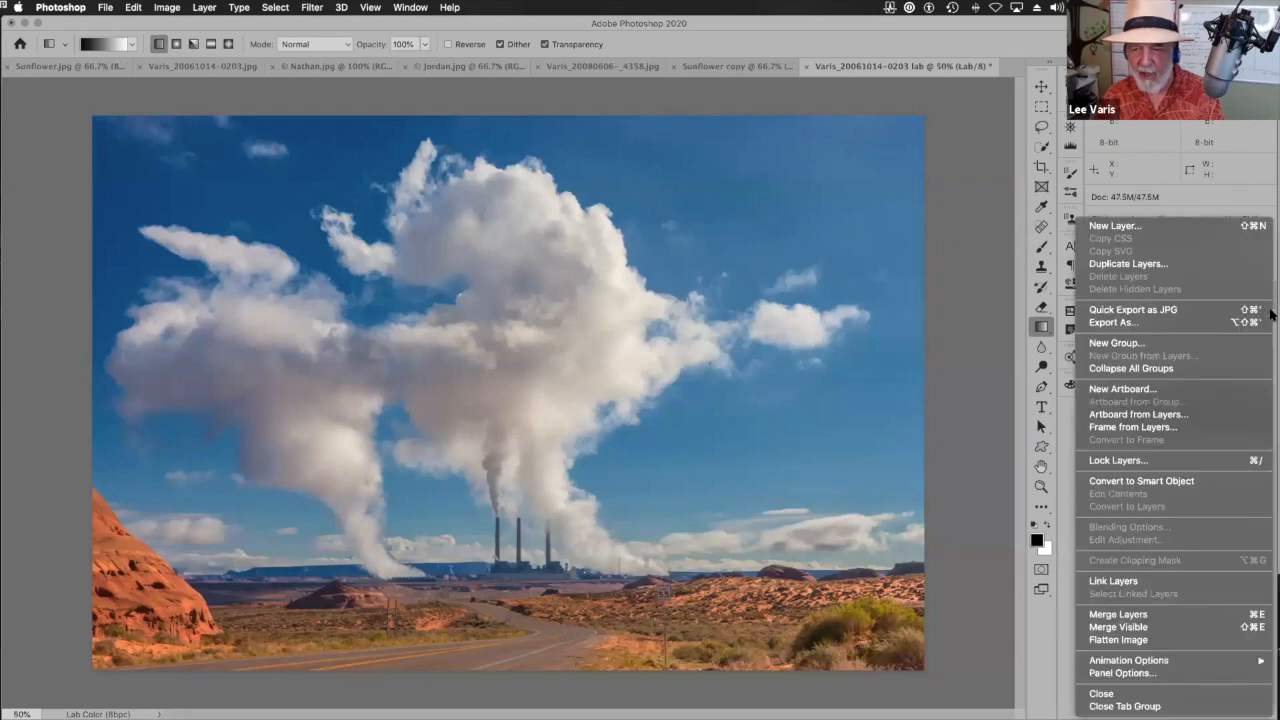
pyautogui.click(1132, 484)
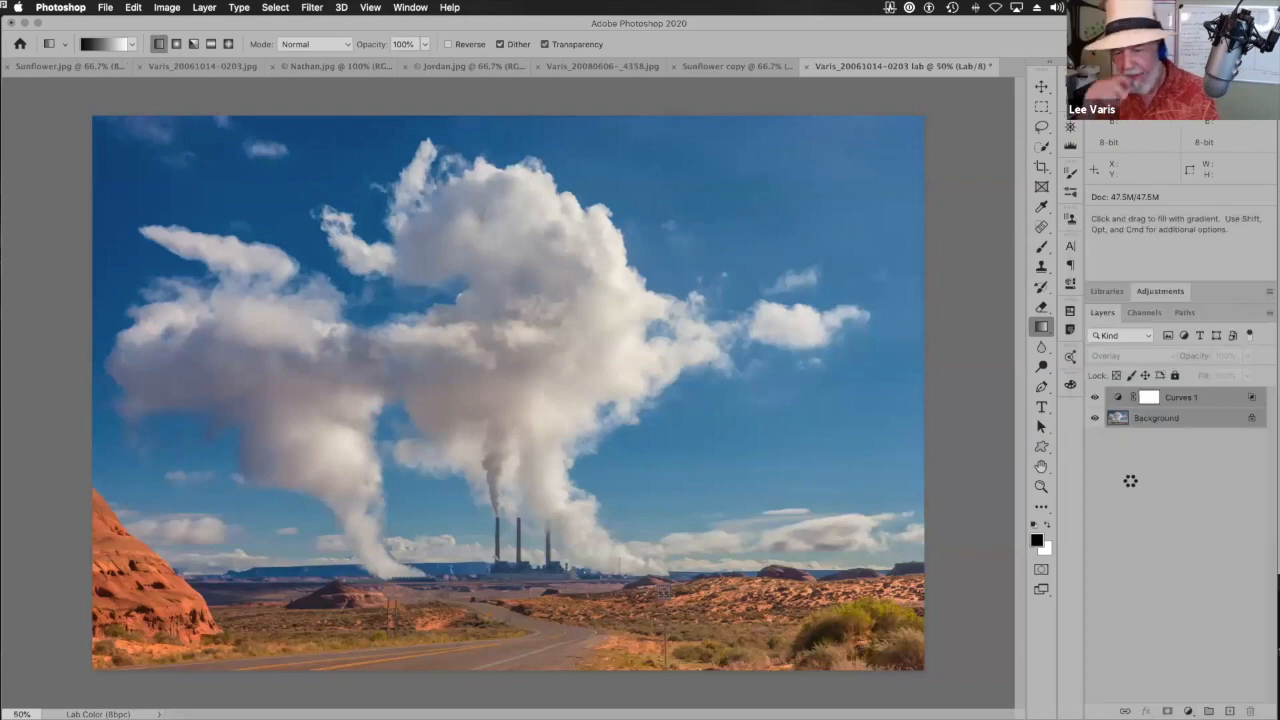
pyautogui.click(1043, 87)
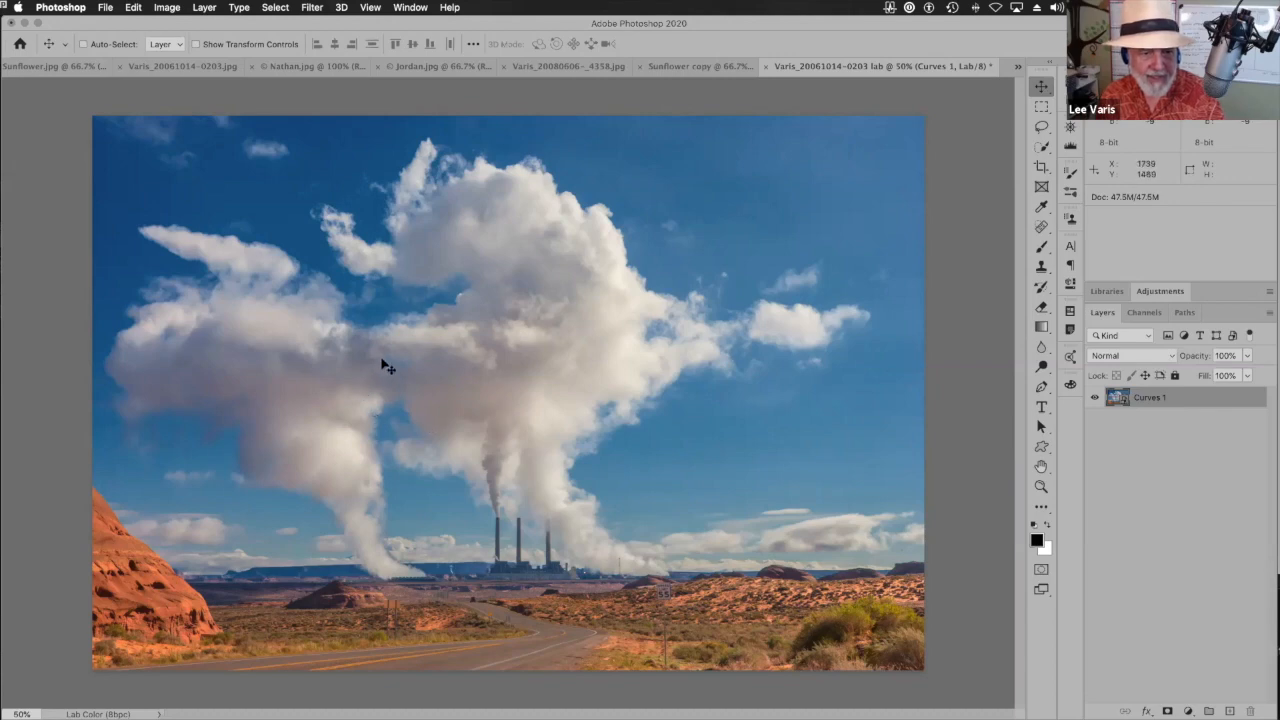
# - Bring the Curves 1 smart object into Varis_20061014-0203.jpg above the red layer and compare the image with it hidden and shown
pyautogui.click(186, 66)
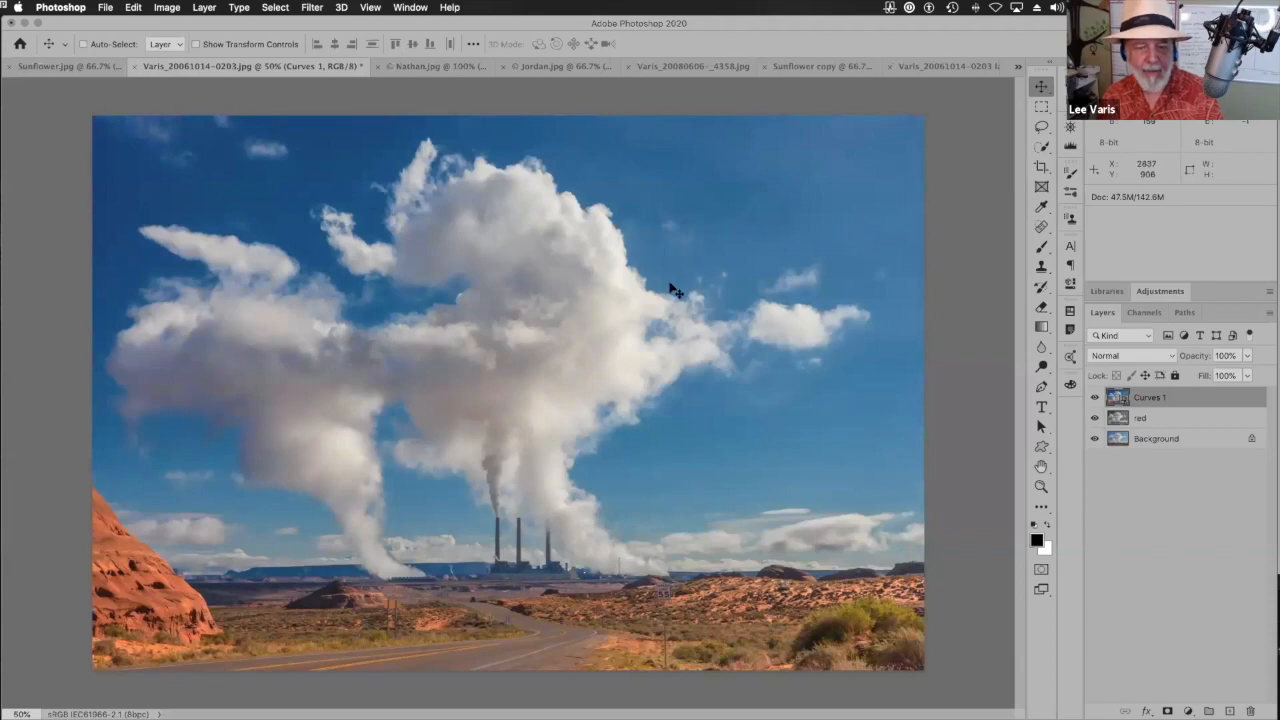
pyautogui.click(1094, 398)
pyautogui.click(1094, 399)
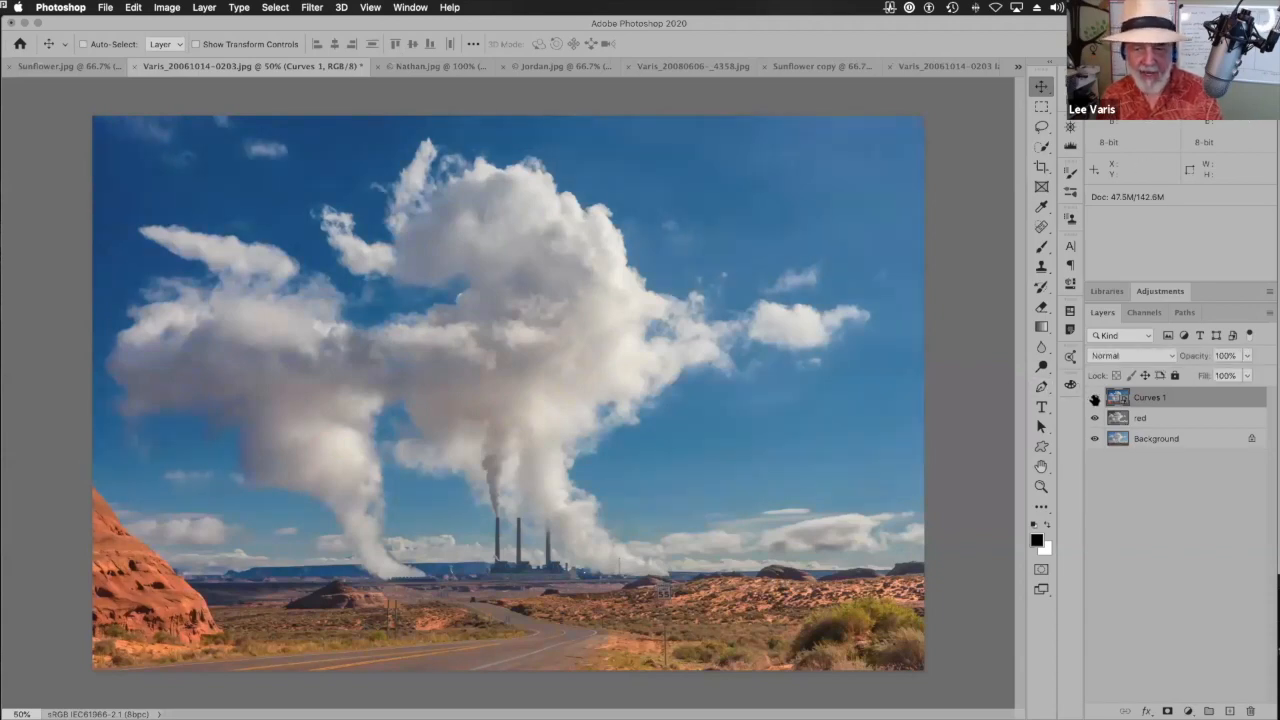
# - Set the Curves 1 layer's blend mode to Color and compare the image with the layer hidden and shown
pyautogui.click(1133, 356)
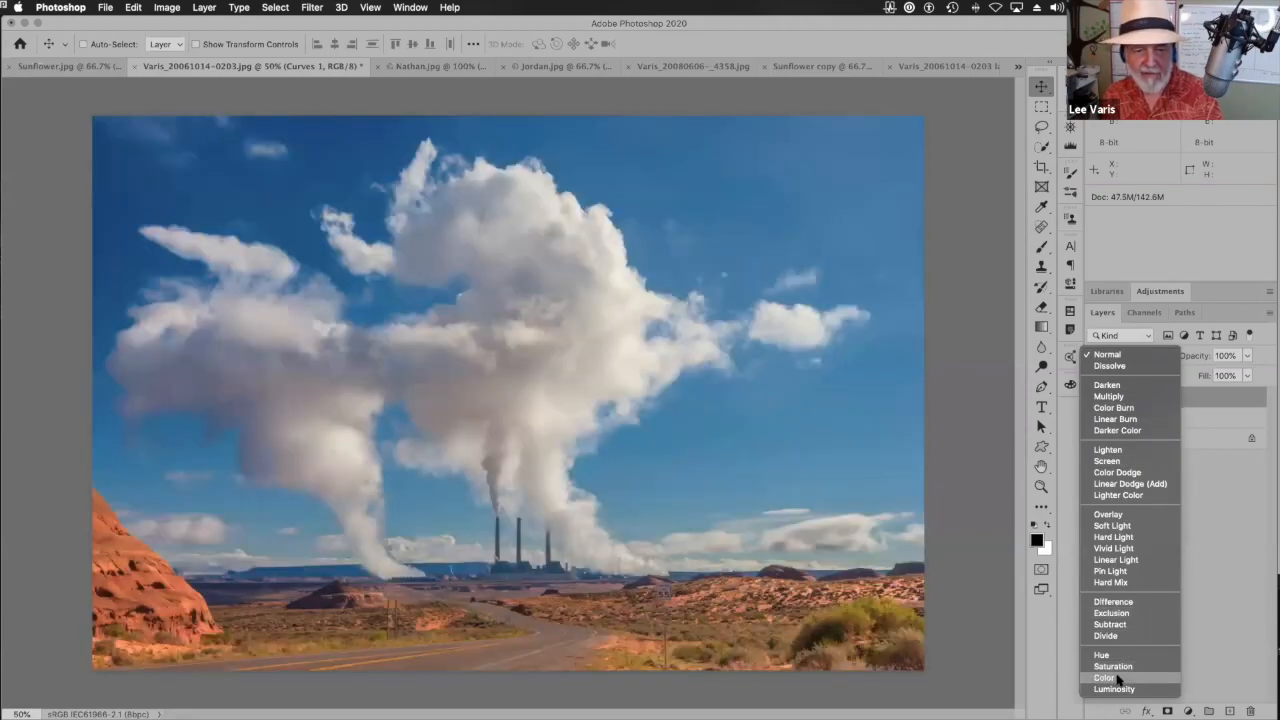
pyautogui.click(1115, 678)
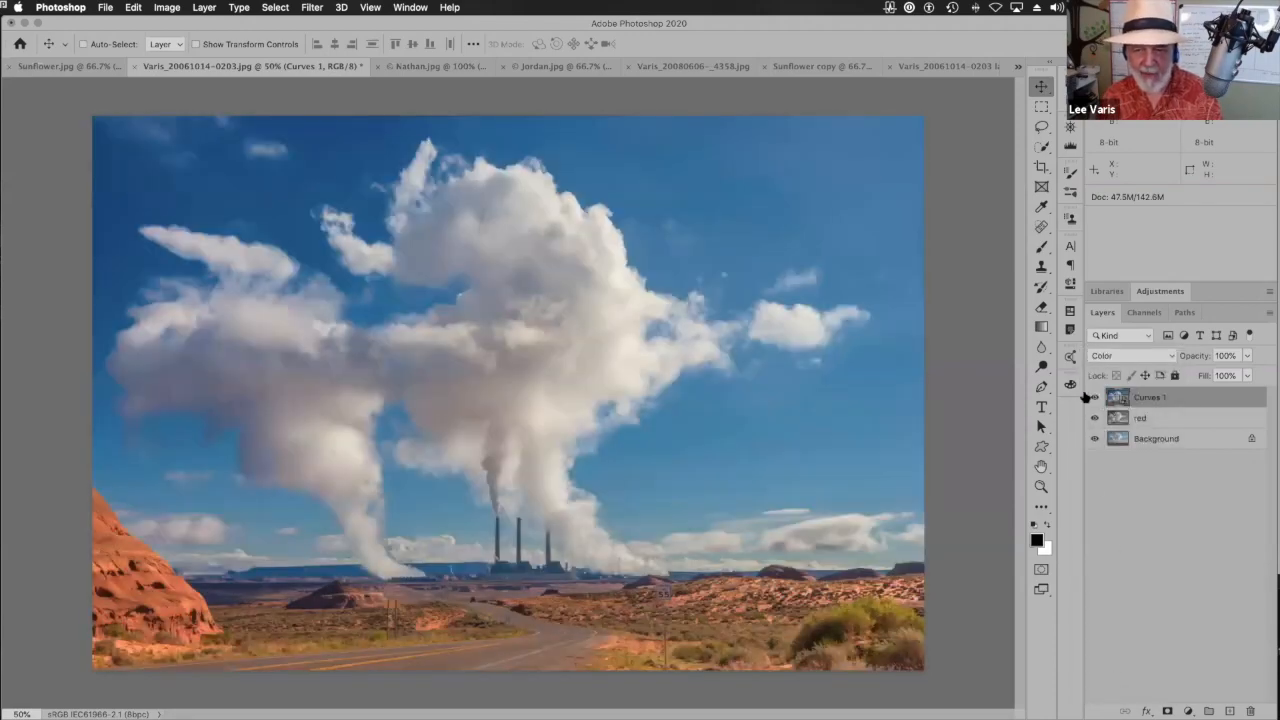
pyautogui.click(1094, 398)
pyautogui.click(1094, 398)
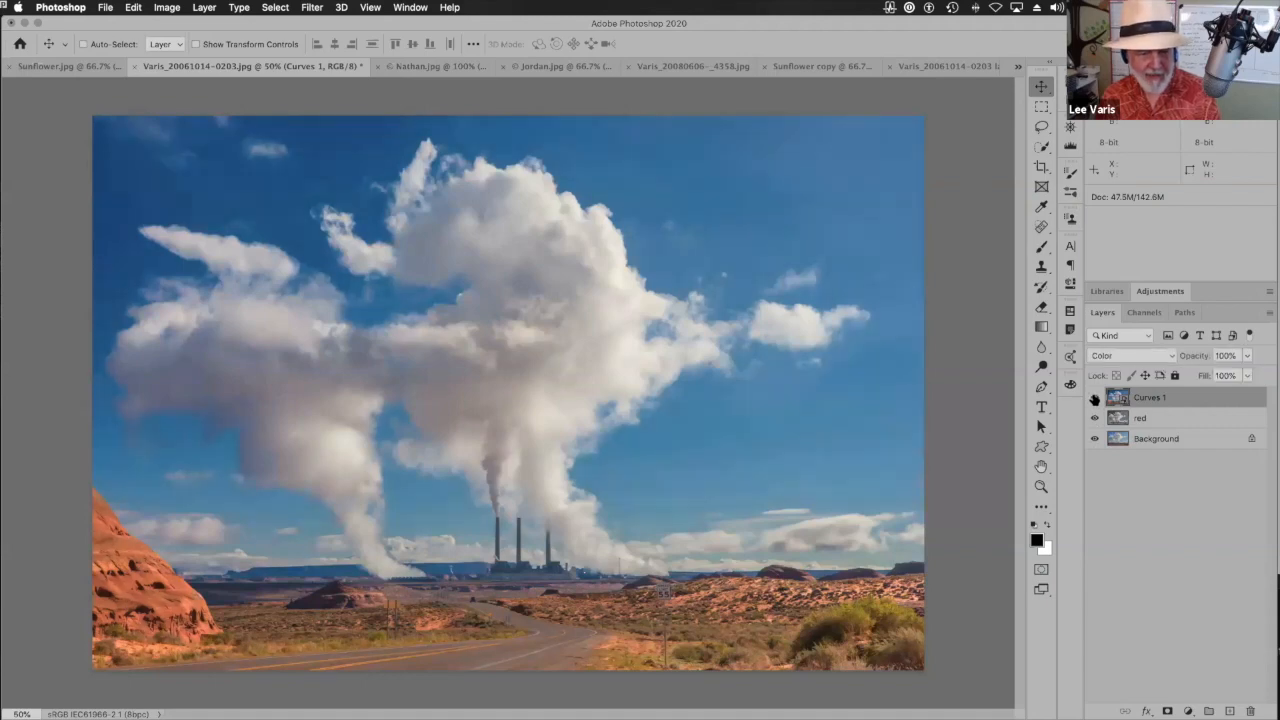
pyautogui.click(1094, 398)
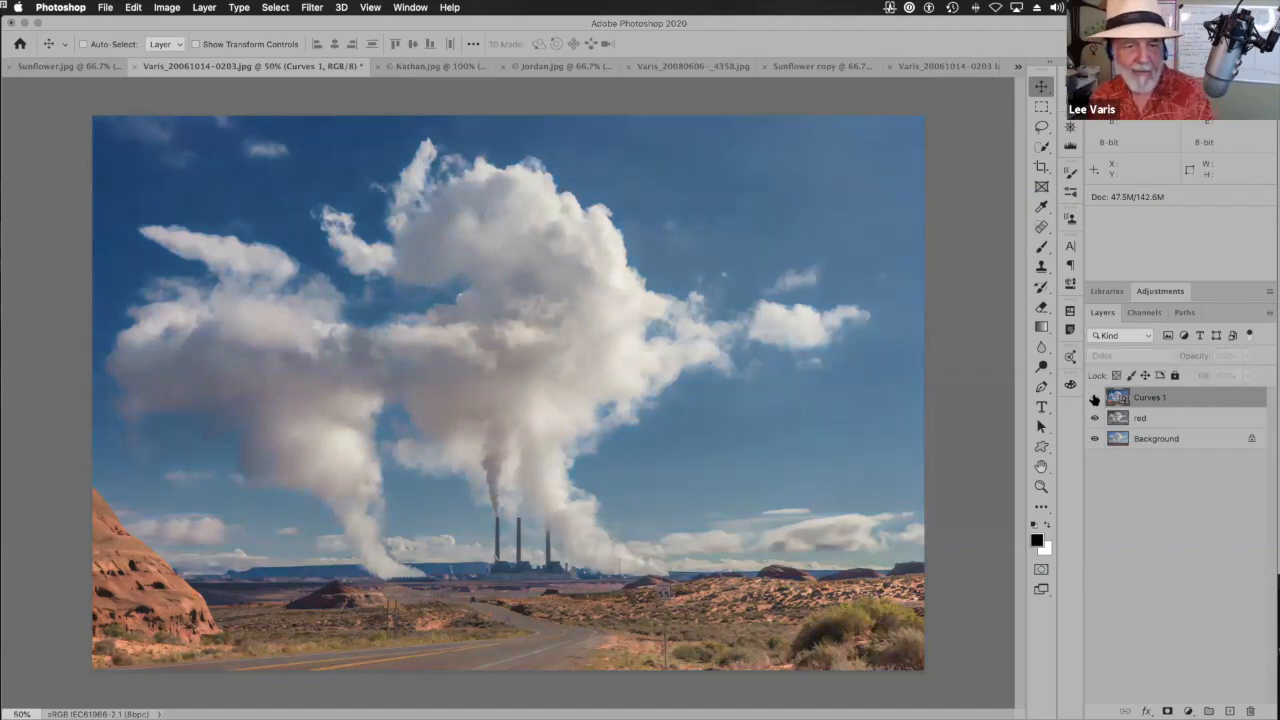
pyautogui.click(1094, 398)
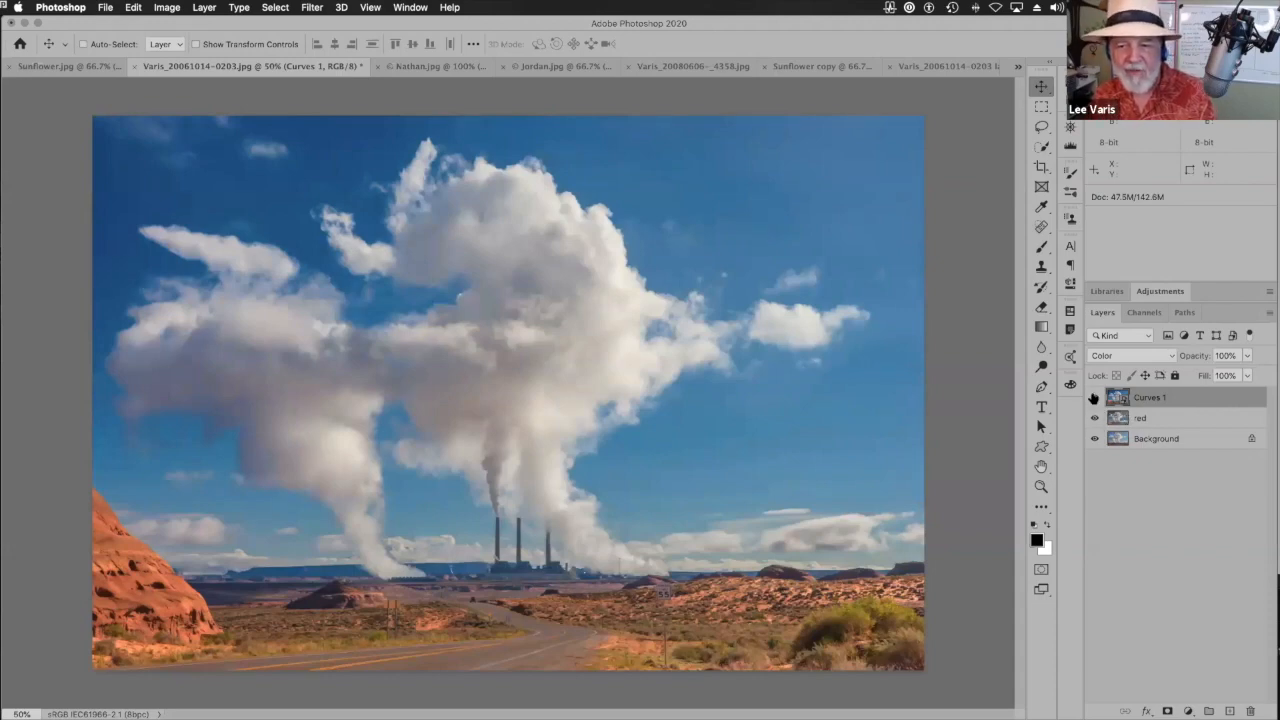
# - Try a lower opacity on the red layer and restore it to 100%
pyautogui.click(1150, 418)
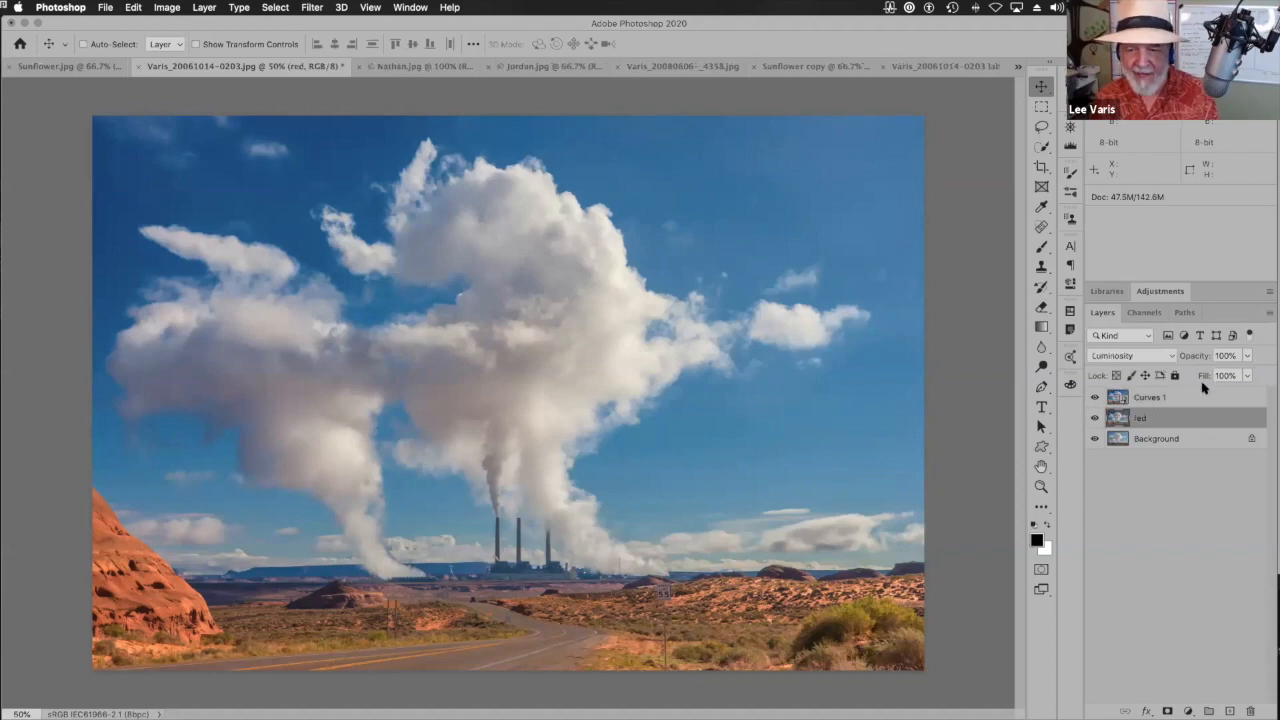
pyautogui.click(1247, 355)
pyautogui.moveTo(1247, 376); pyautogui.dragTo(1232, 377)
pyautogui.moveTo(1227, 377); pyautogui.dragTo(1260, 376)
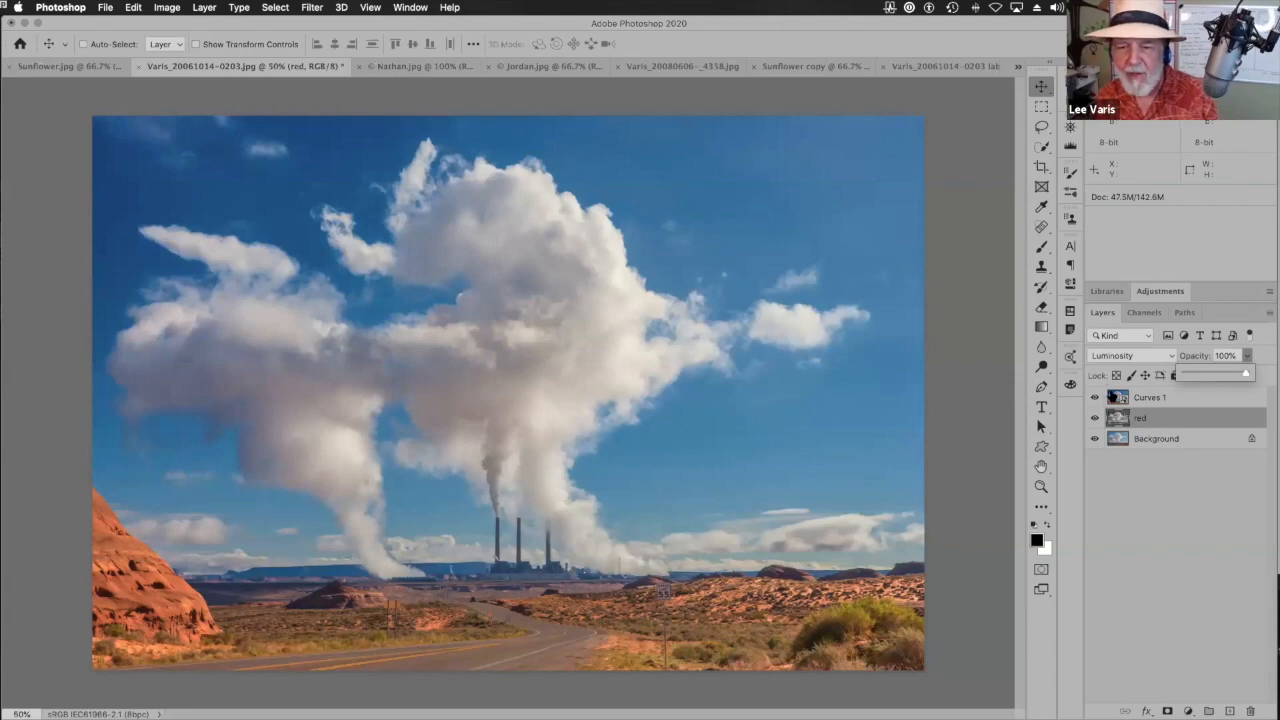
# - Add a new empty layer above Curves 1 and name it b
pyautogui.click(1112, 397)
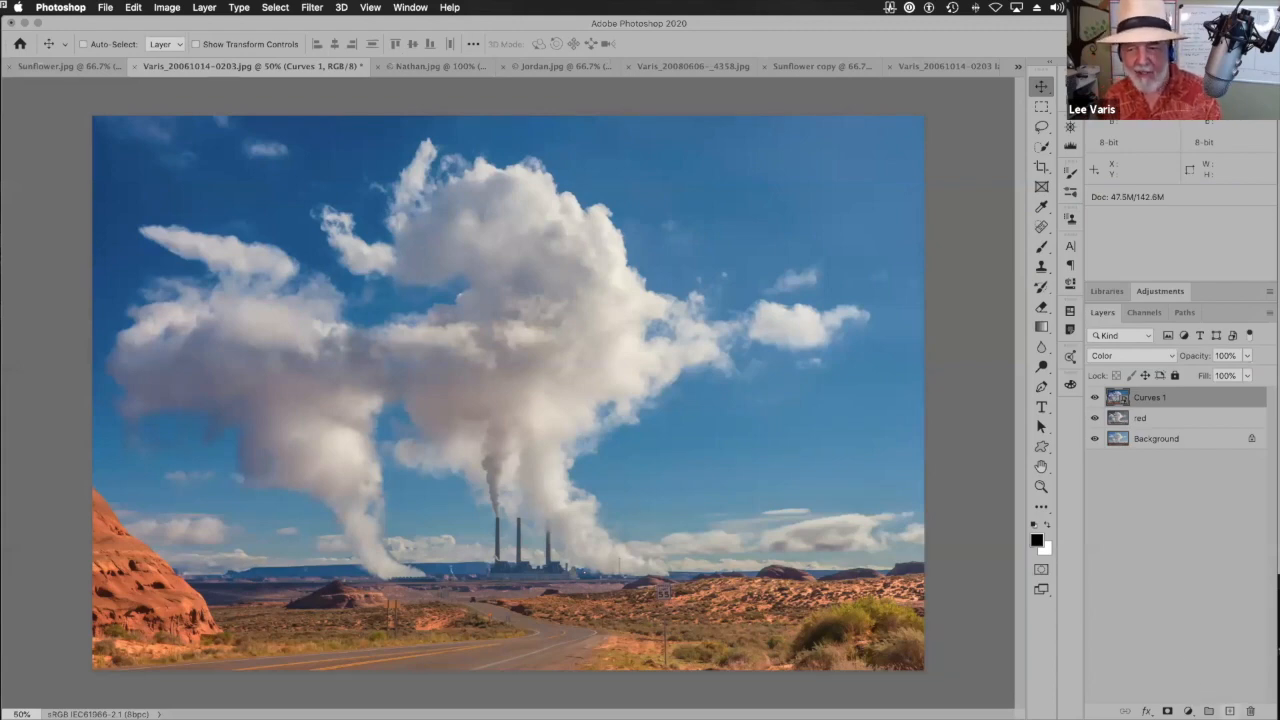
pyautogui.click(1230, 711)
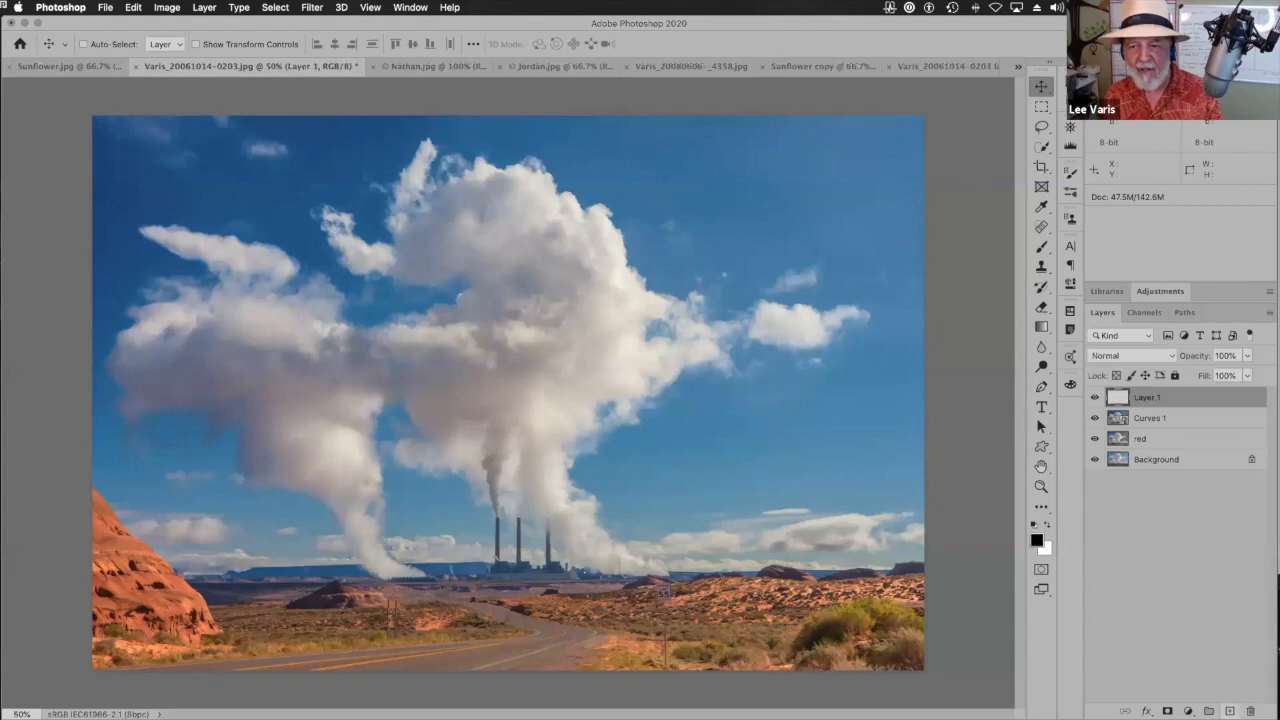
pyautogui.doubleClick(1146, 398)
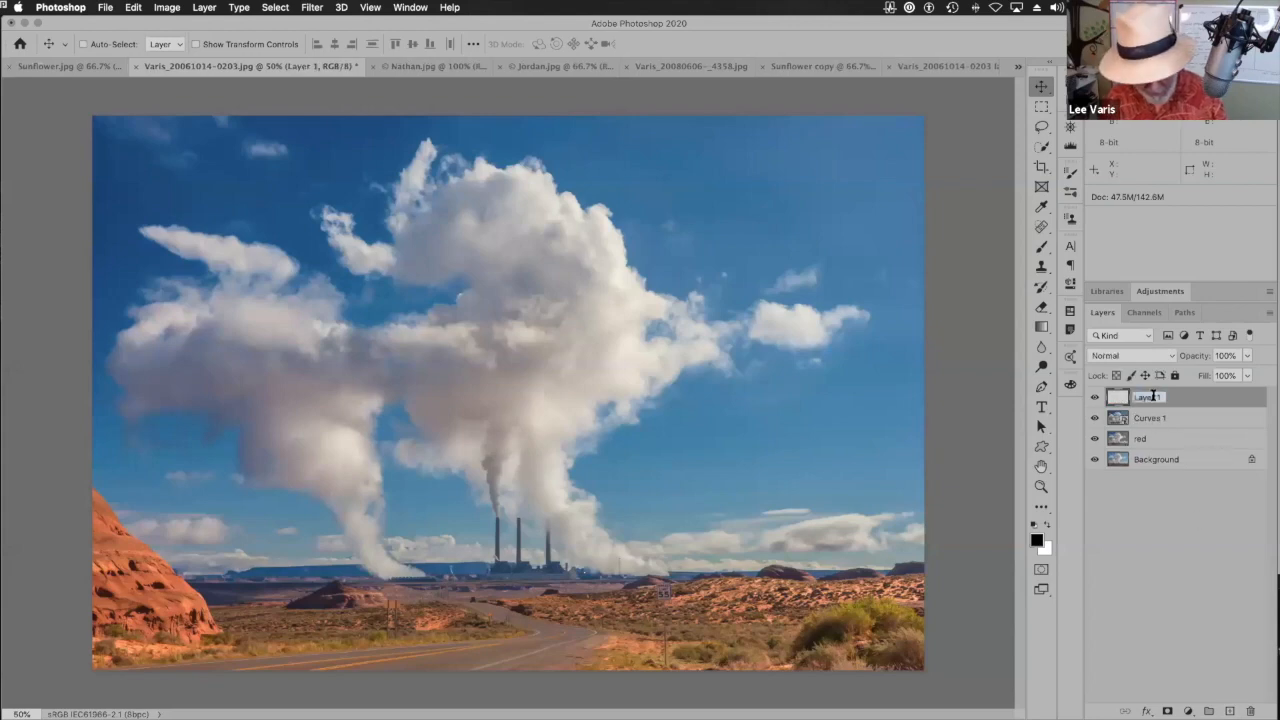
pyautogui.write('a')
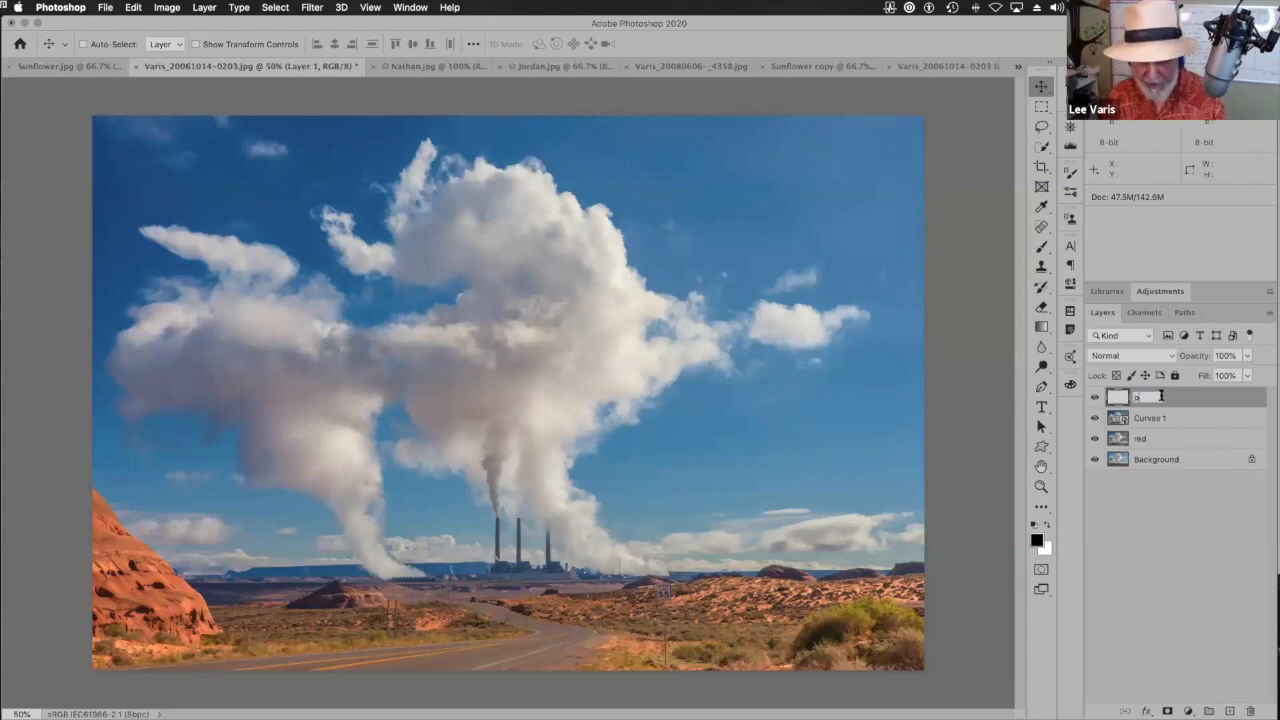
pyautogui.click(168, 8)
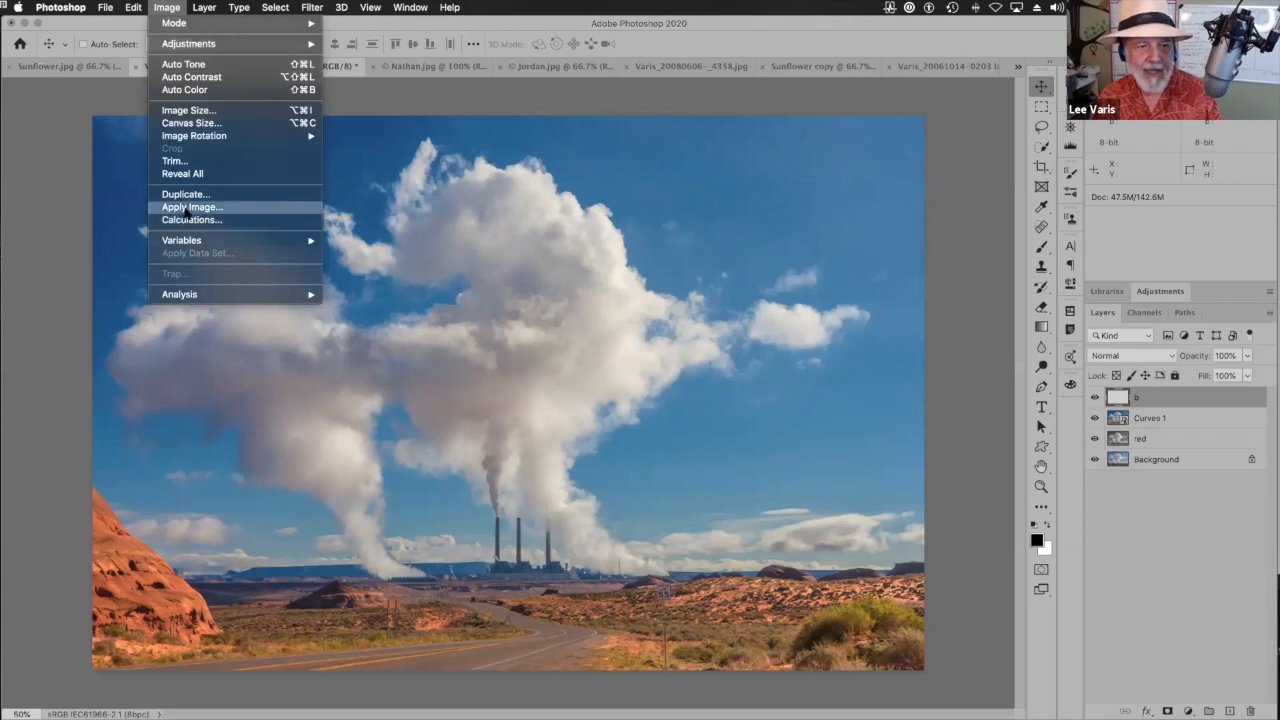
pyautogui.click(185, 207)
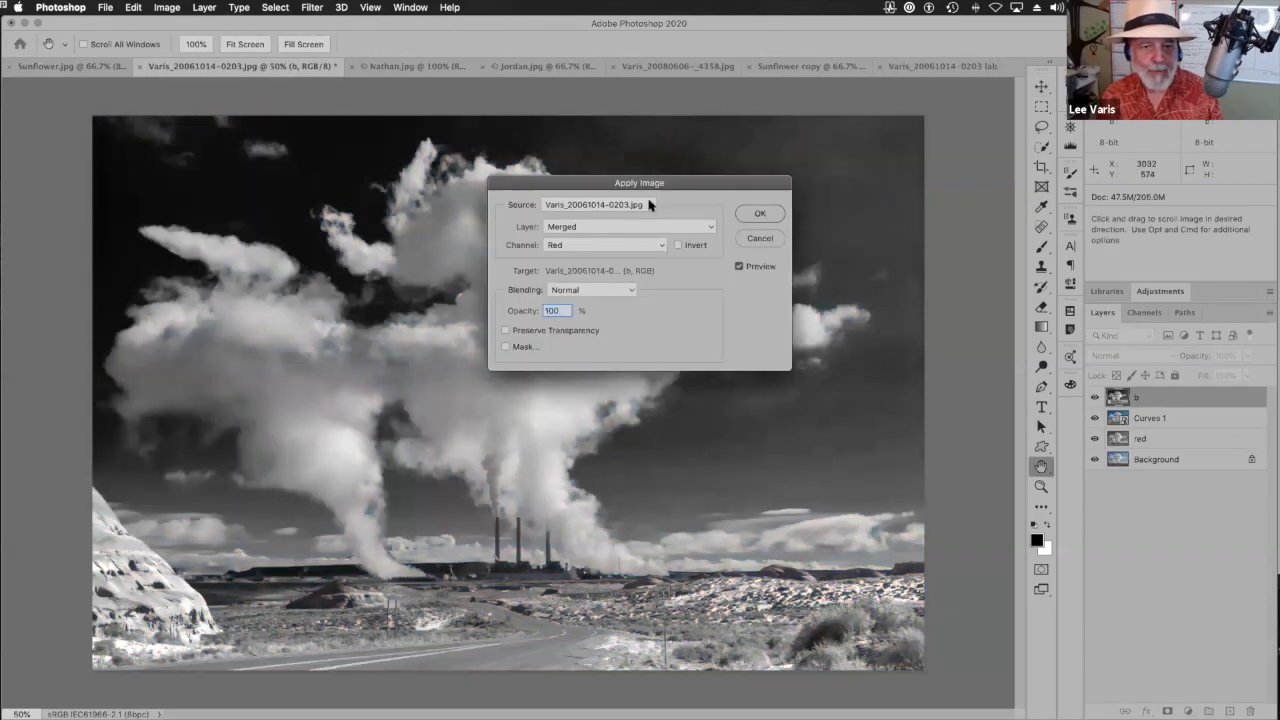
pyautogui.click(655, 207)
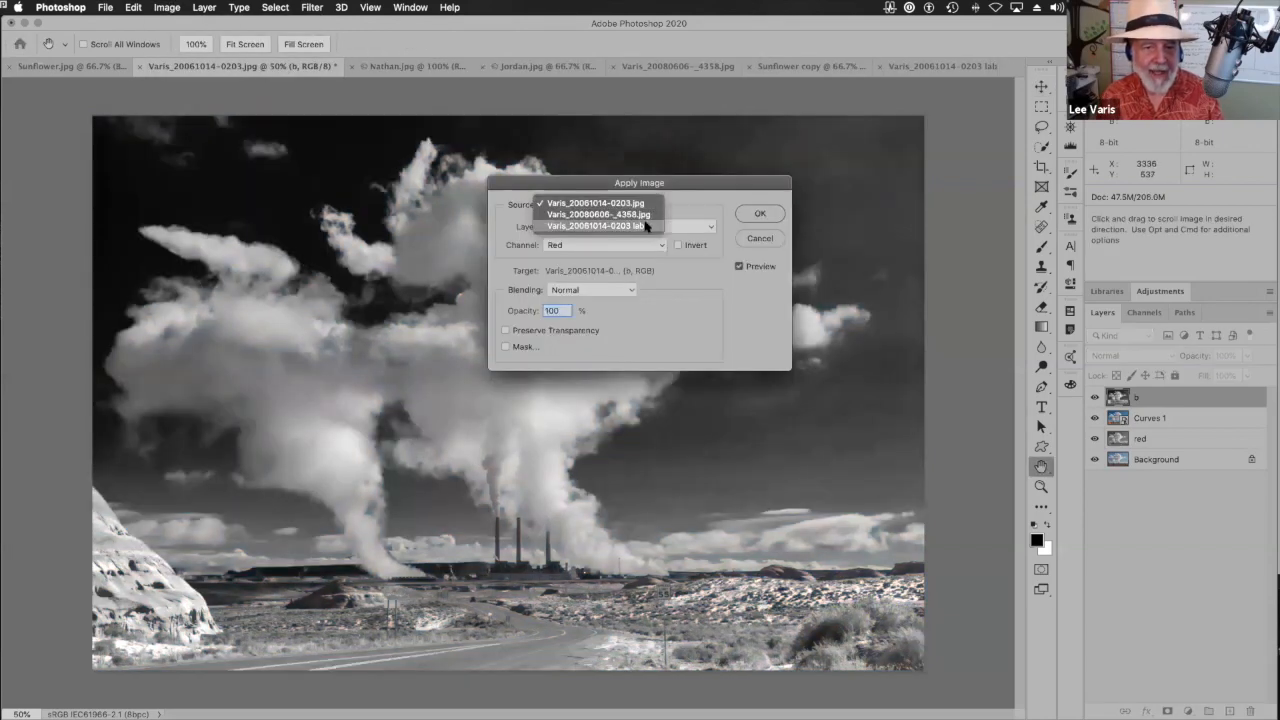
pyautogui.click(644, 227)
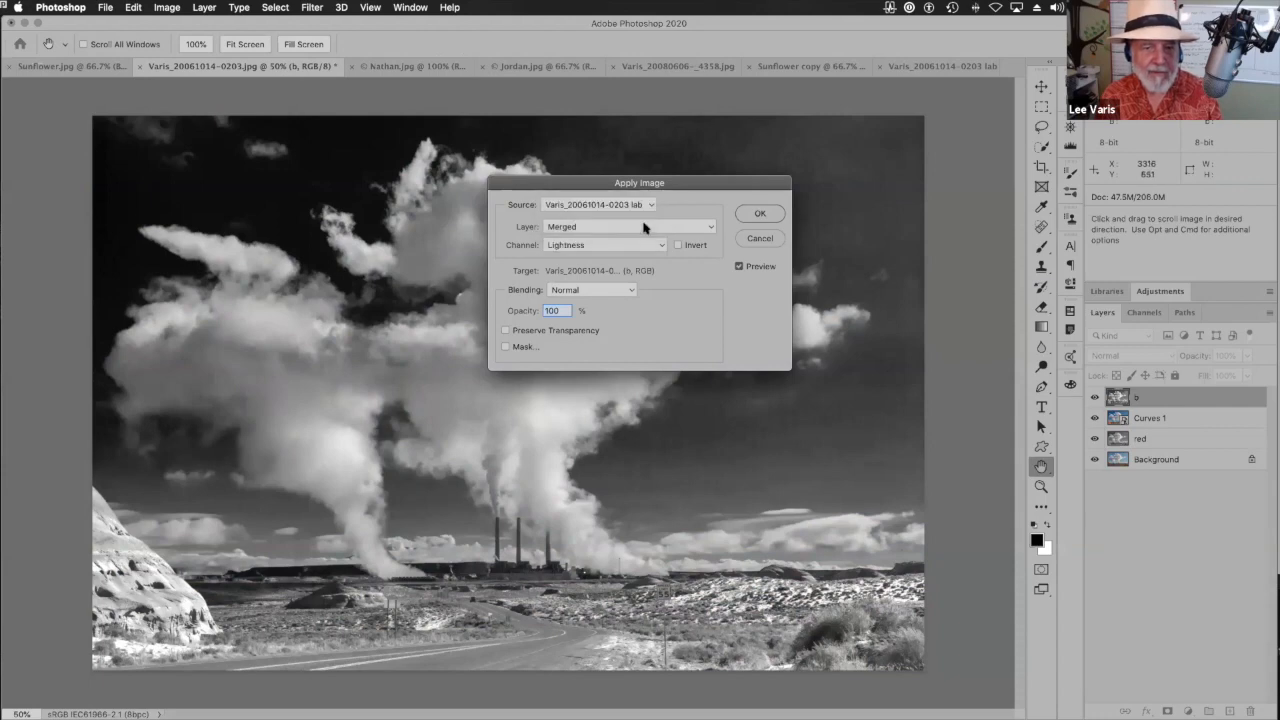
pyautogui.click(631, 249)
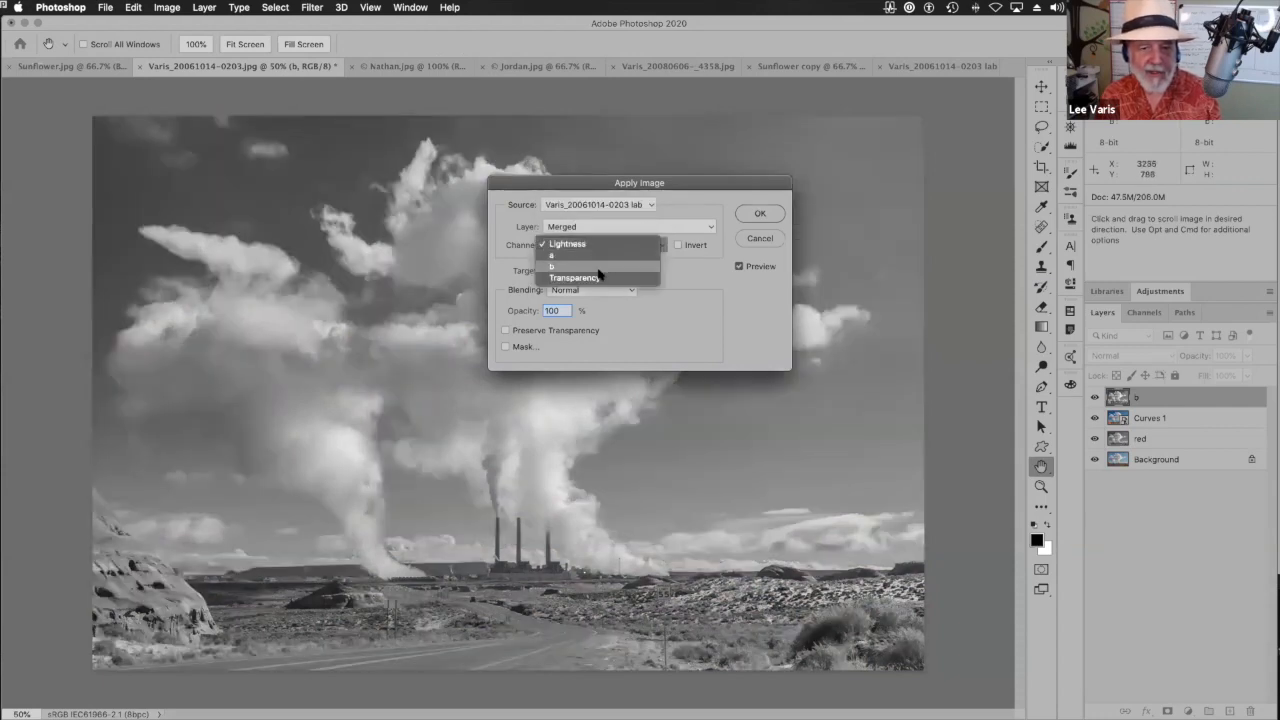
pyautogui.click(598, 270)
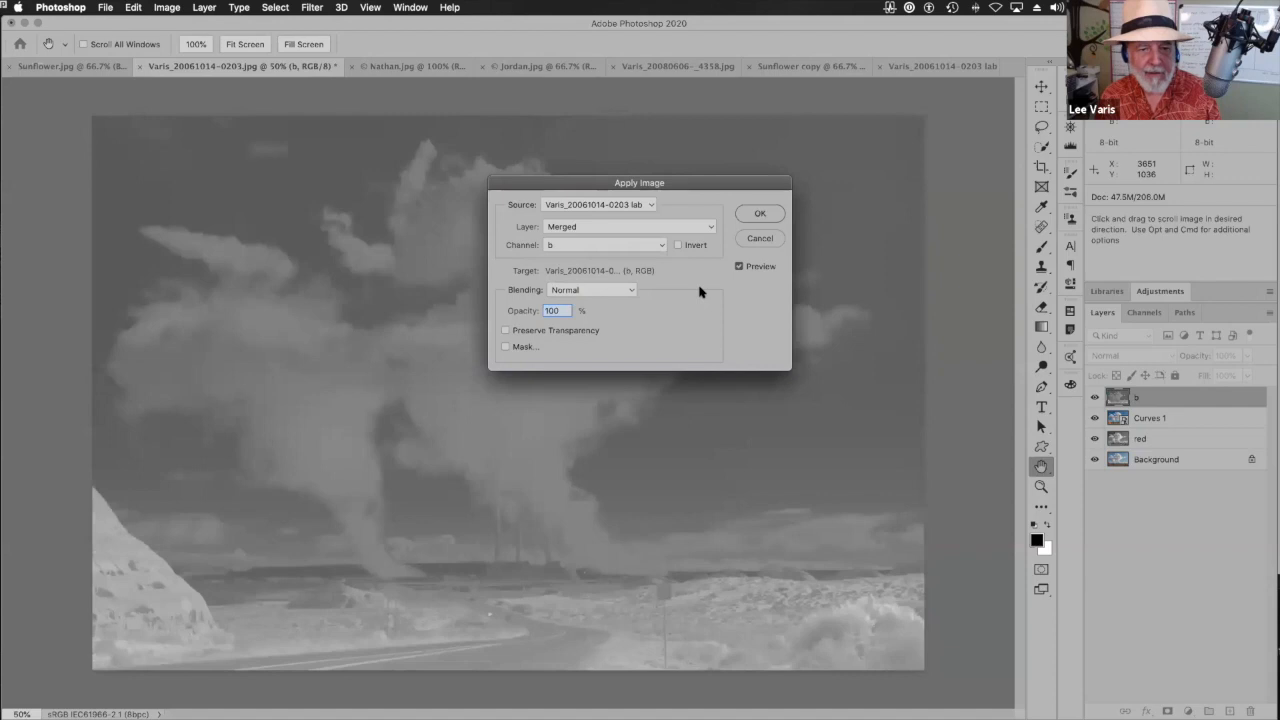
pyautogui.click(757, 214)
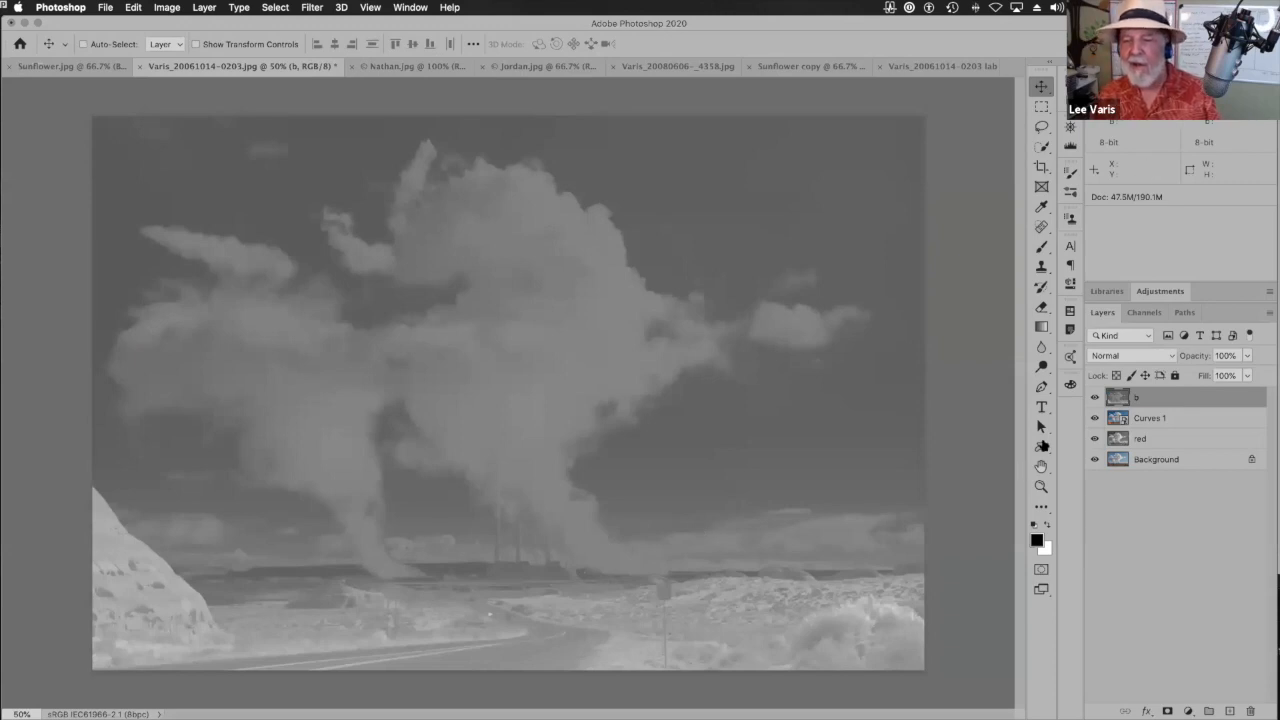
# - Set the b layer's blend mode to Overlay and compare the image with the layer hidden and shown
pyautogui.click(1150, 355)
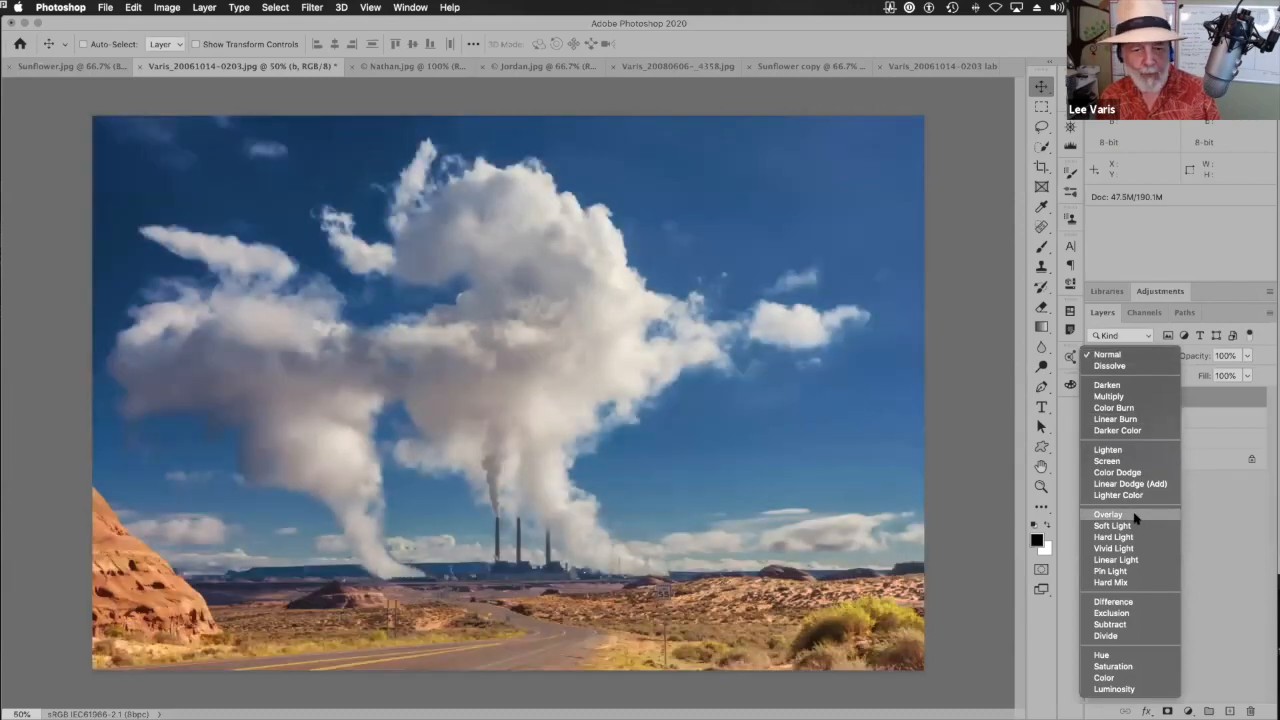
pyautogui.click(1135, 516)
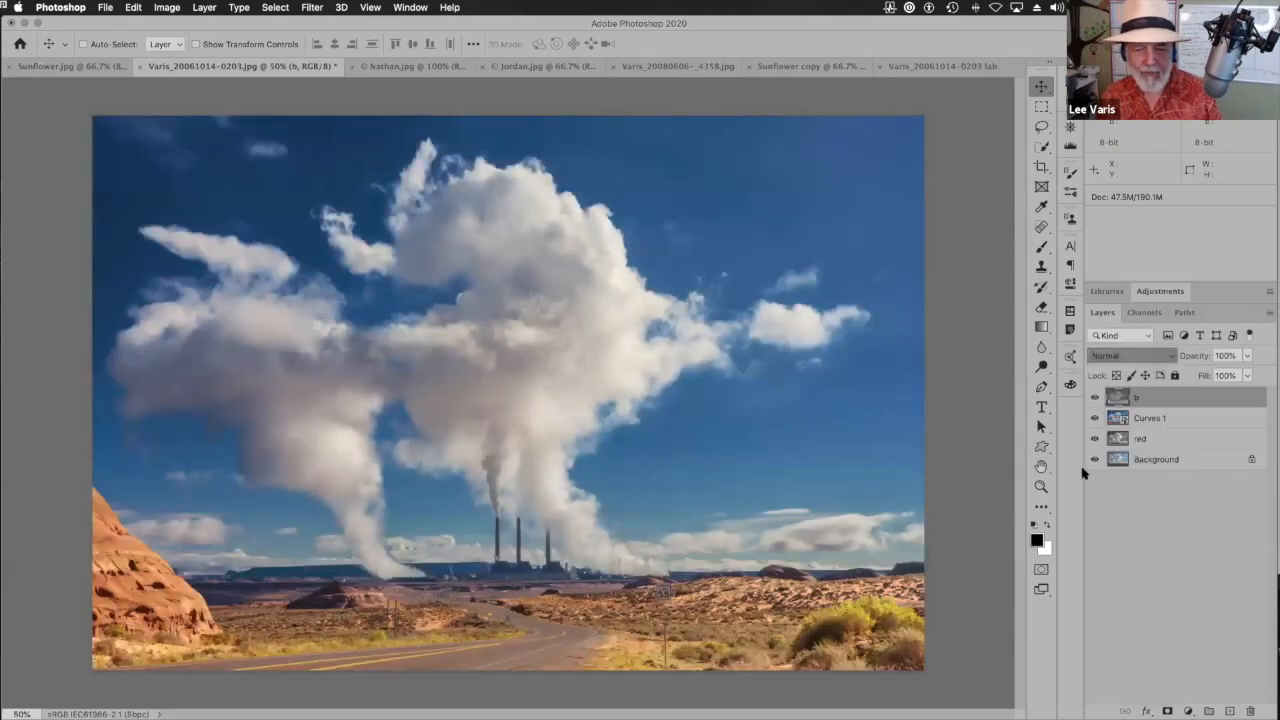
pyautogui.click(1094, 400)
pyautogui.click(1094, 400)
pyautogui.click(1094, 400)
pyautogui.click(1094, 400)
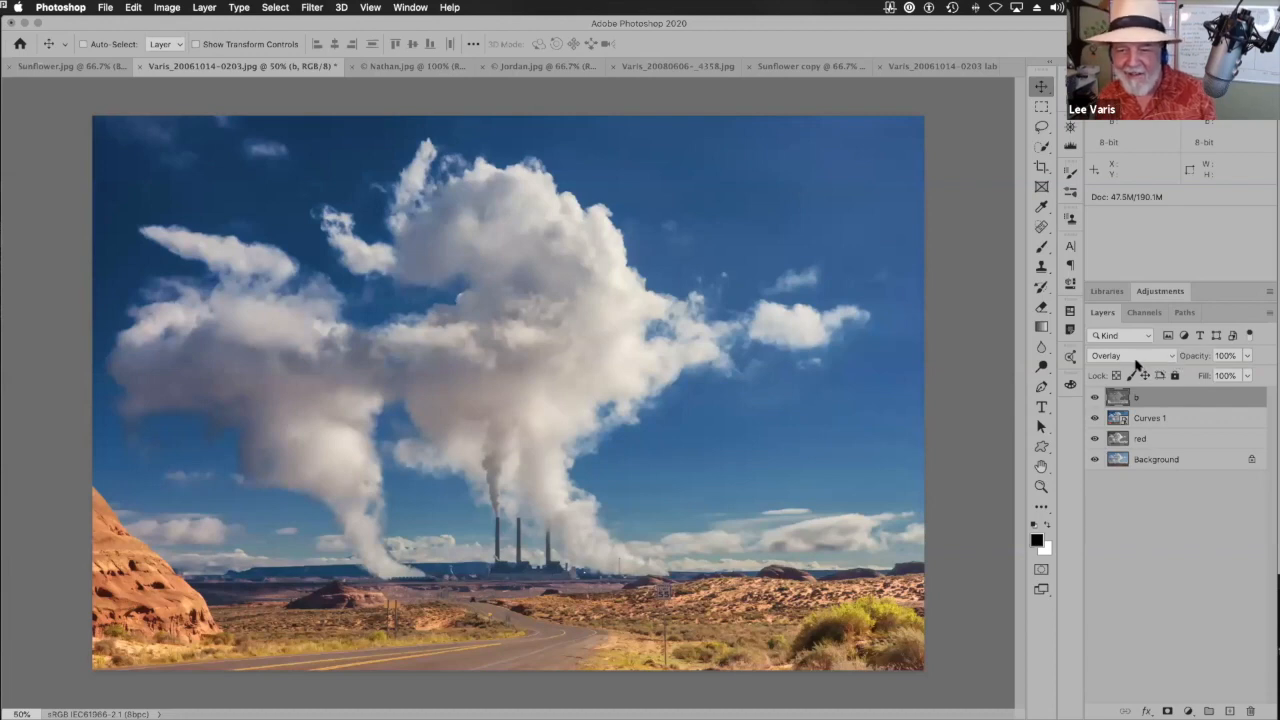
# - Switch the b layer to Normal to examine its grayscale channel content, and restore its Overlay blend mode
pyautogui.click(1140, 357)
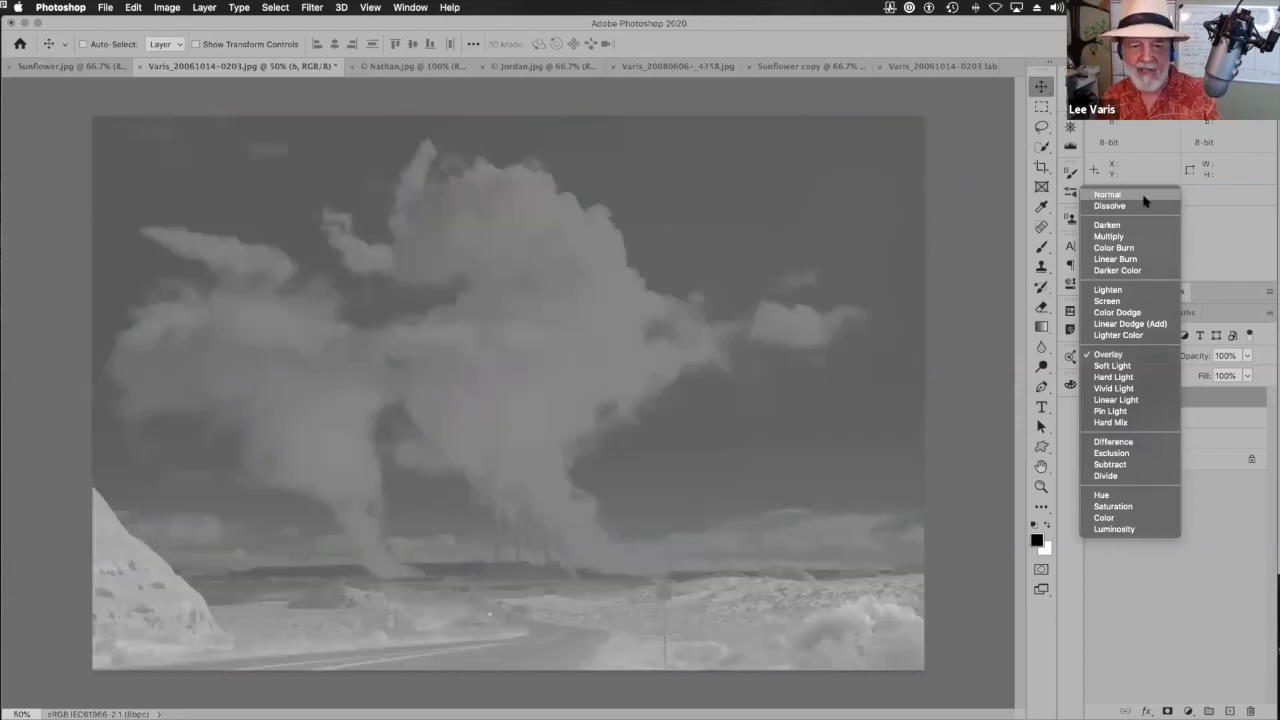
pyautogui.click(1144, 202)
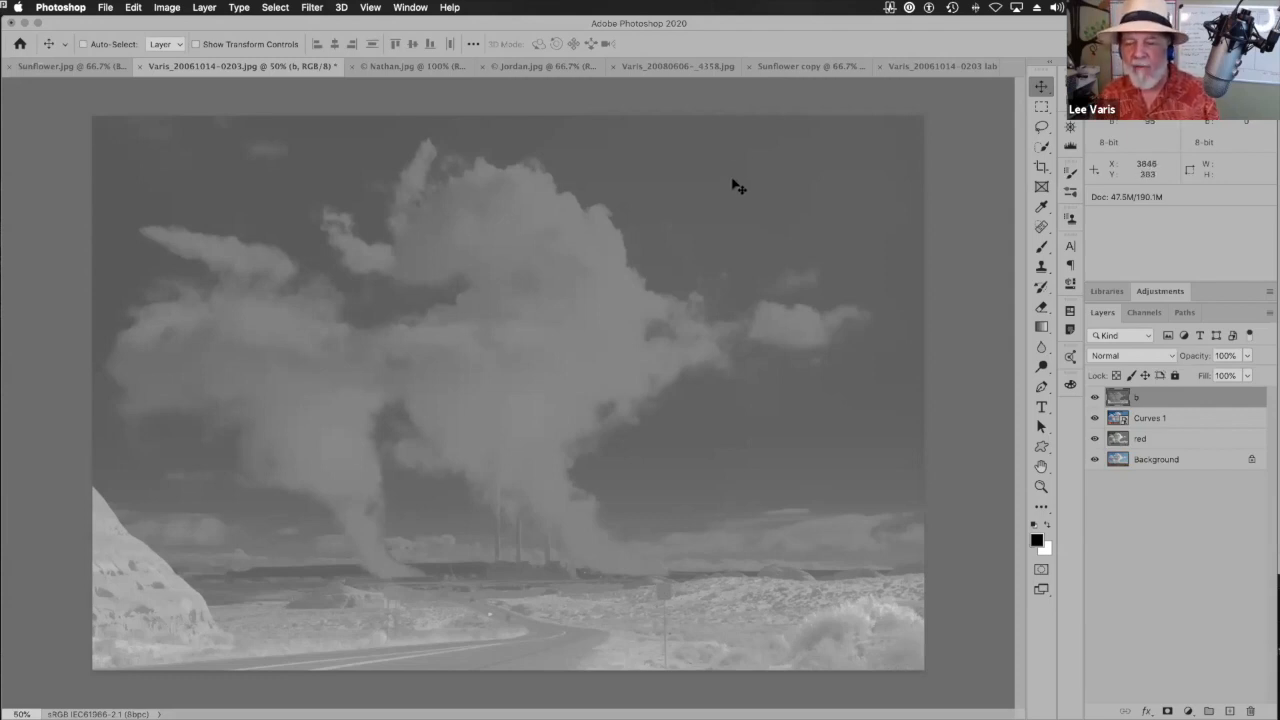
pyautogui.click(1127, 358)
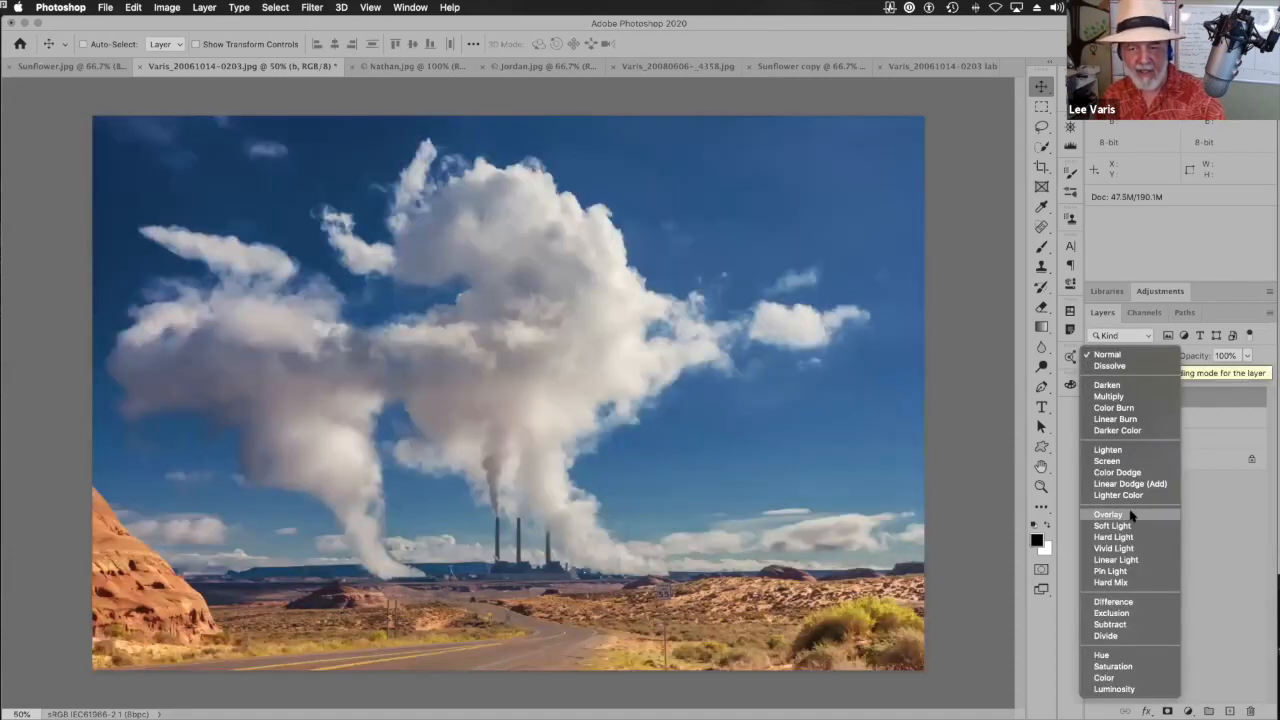
pyautogui.click(1132, 515)
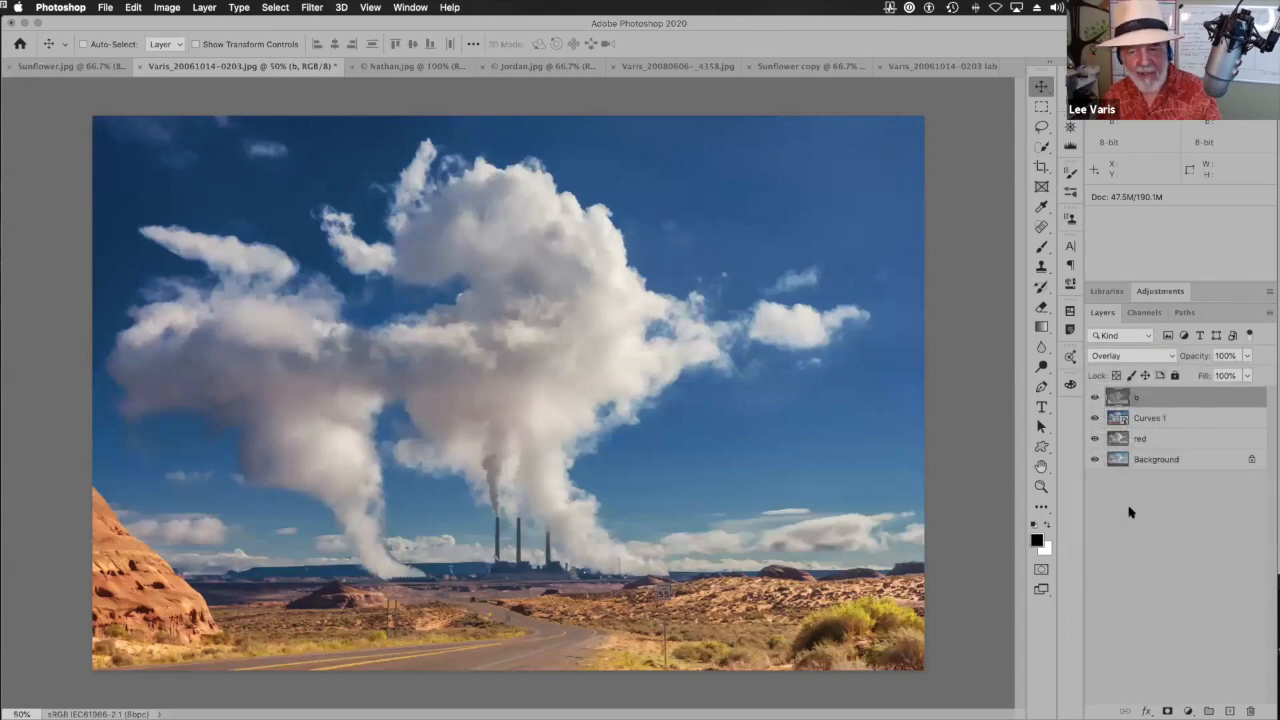
# - Compare the landscape with and without the b layer, and the full layer stack against the Background alone
pyautogui.click(1093, 398)
pyautogui.click(1093, 398)
pyautogui.click(1093, 398)
pyautogui.click(1093, 398)
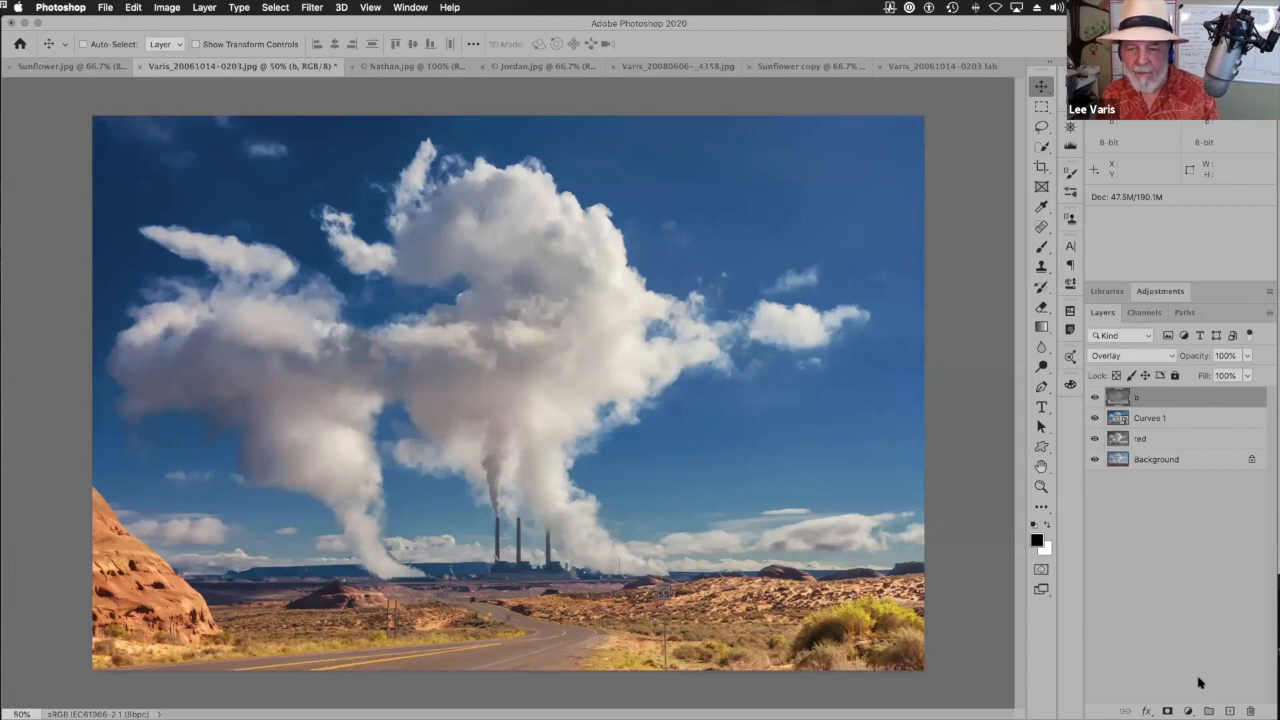
pyautogui.keyDown('alt'); pyautogui.click(1095, 461); pyautogui.keyUp('alt')
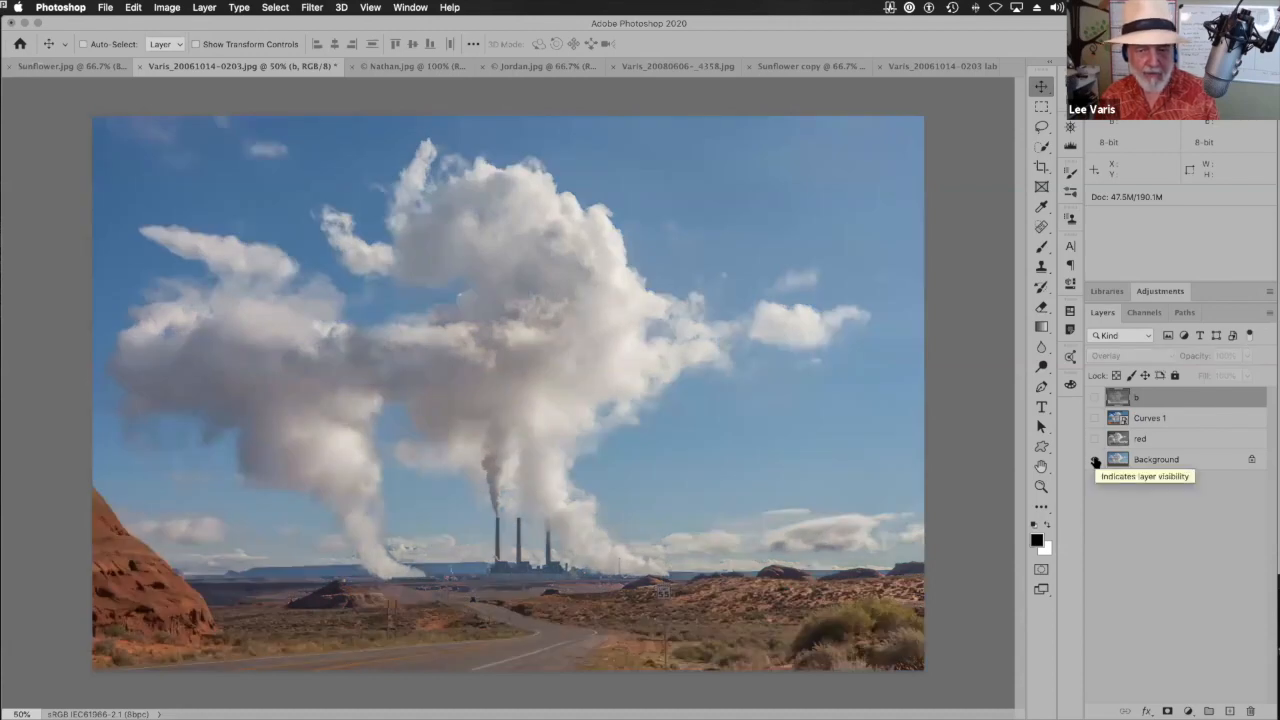
pyautogui.keyDown('alt'); pyautogui.click(1095, 461); pyautogui.keyUp('alt')
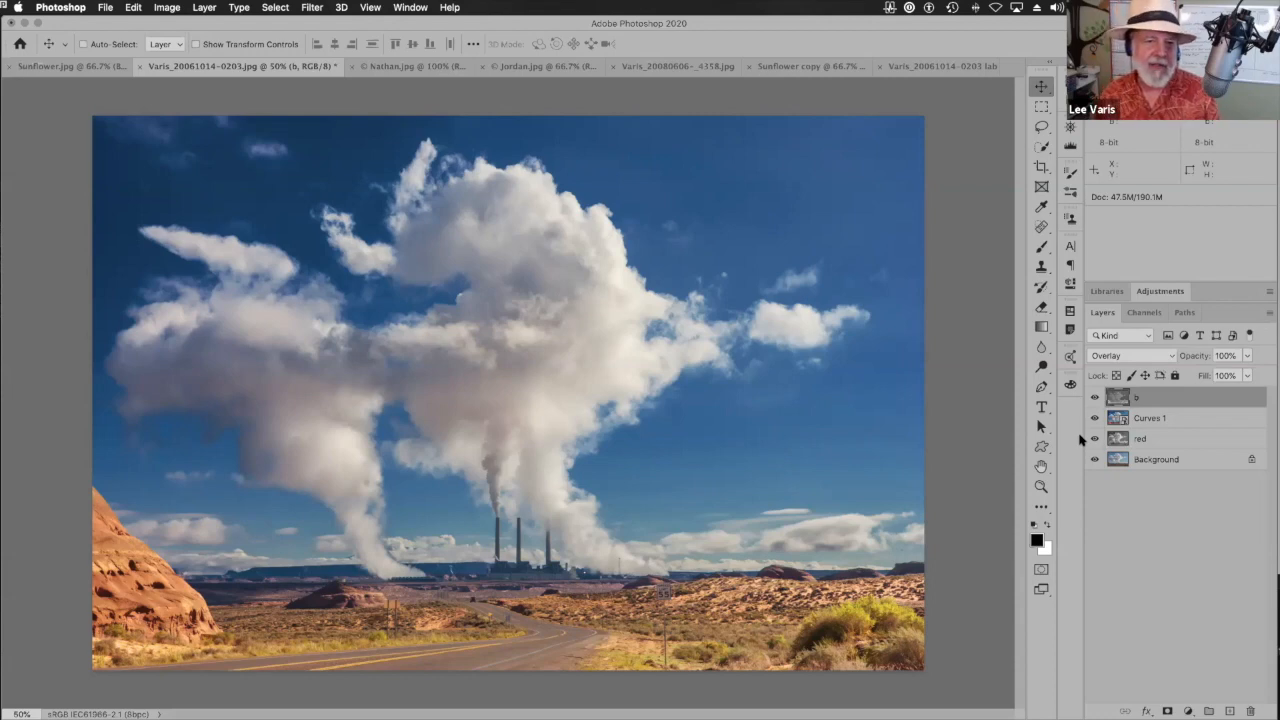
# - Switch to the open image of the boy hanging from a rope
pyautogui.click(512, 67)
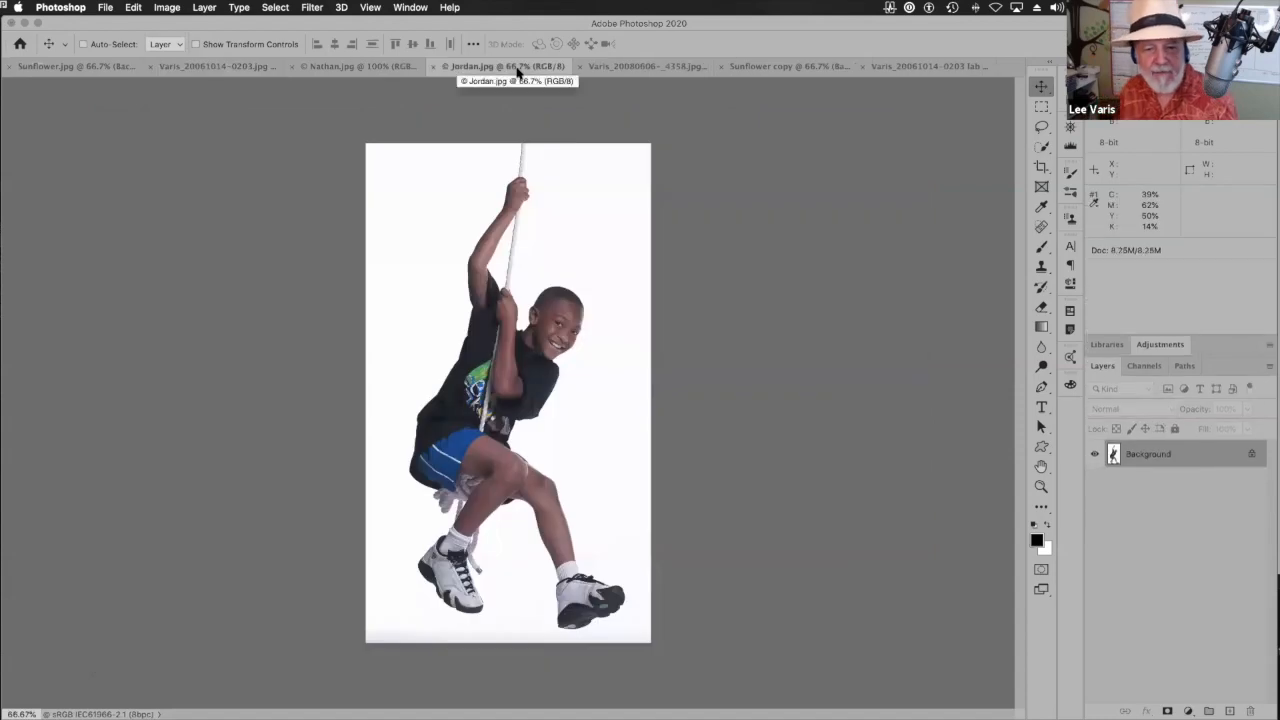